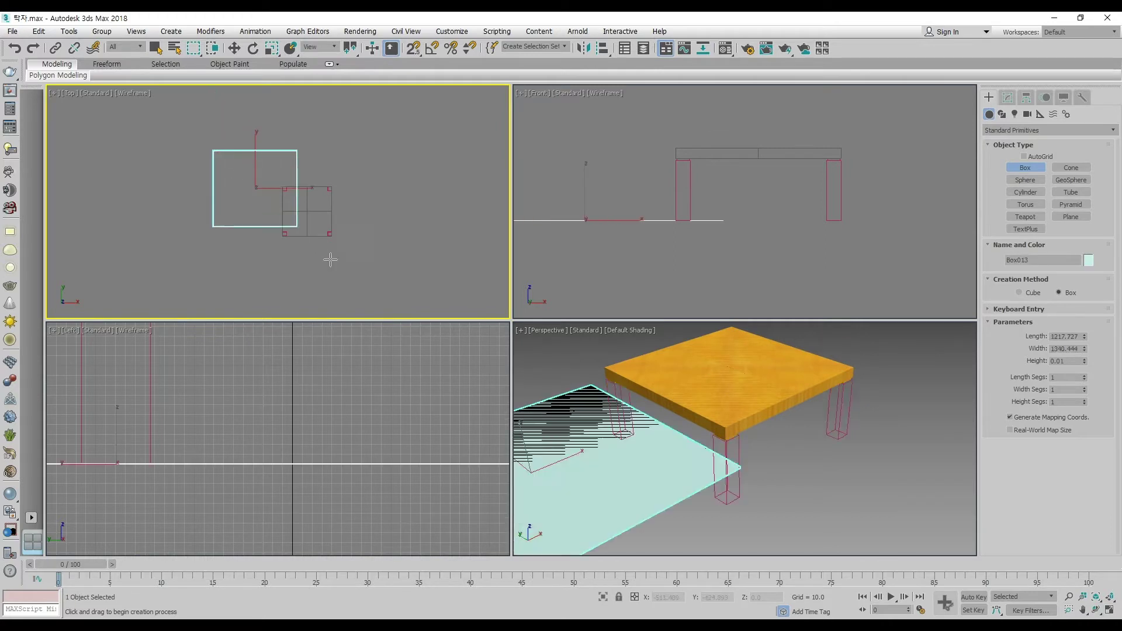
- Finish drawing the floor box around the table in the top view and set its length and width to 5000 mm
{"action": "left_click", "coordinate": [367, 249]}
{"action": "right_click", "coordinate": [366, 249]}
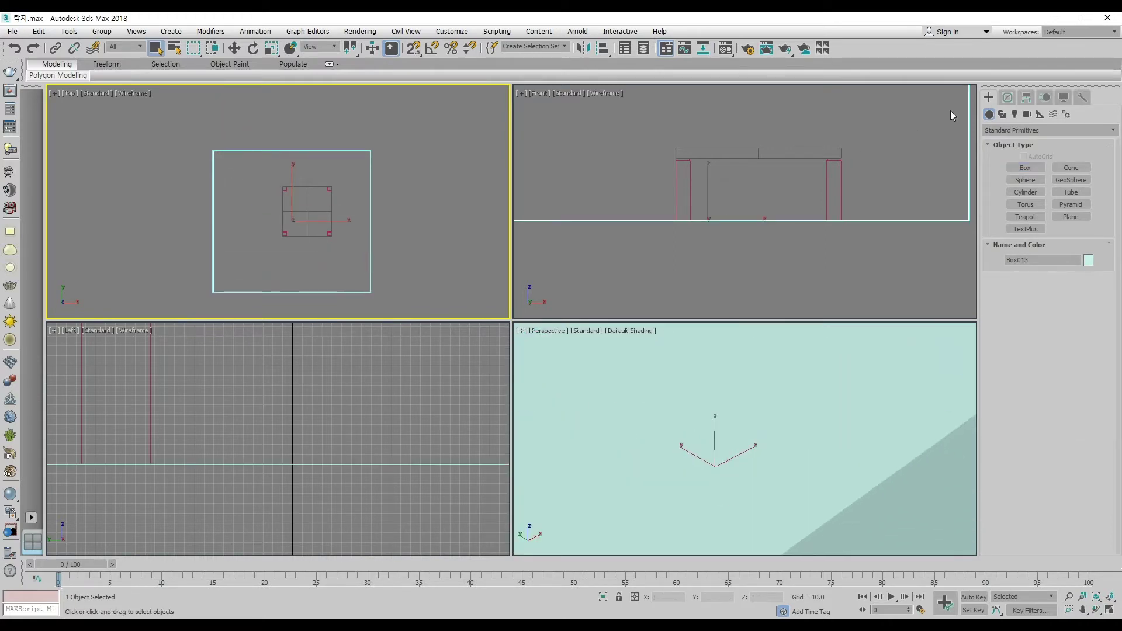
{"action": "left_click", "coordinate": [1007, 97]}
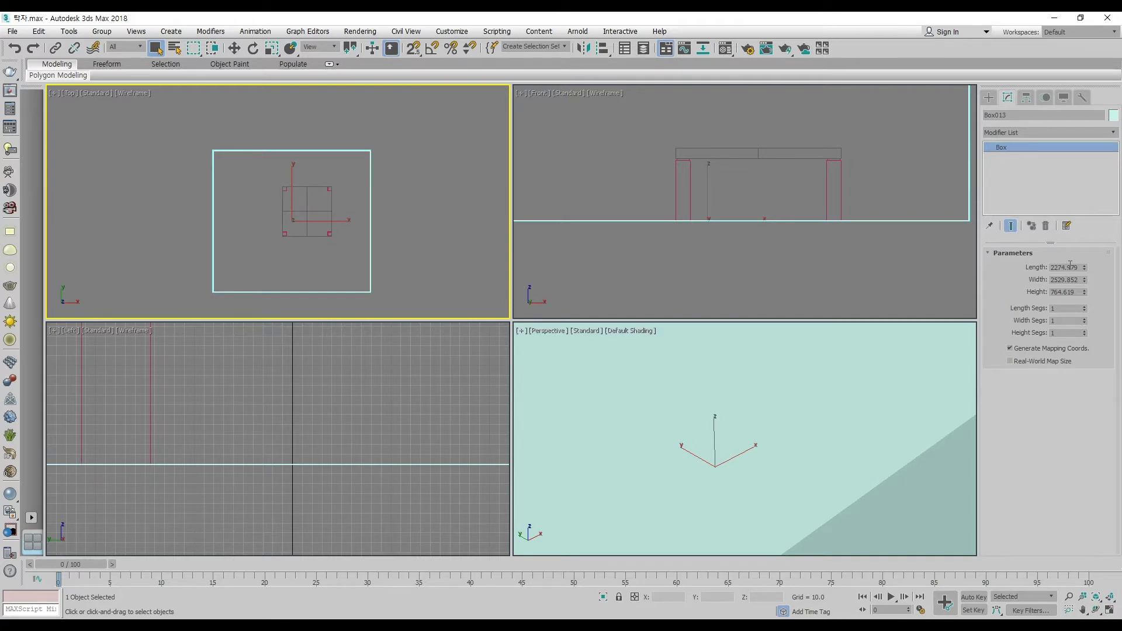
{"action": "double_click", "coordinate": [1070, 267]}
{"action": "type", "text": "5000"}
{"action": "double_click", "coordinate": [1068, 280]}
{"action": "type", "text": "5000"}
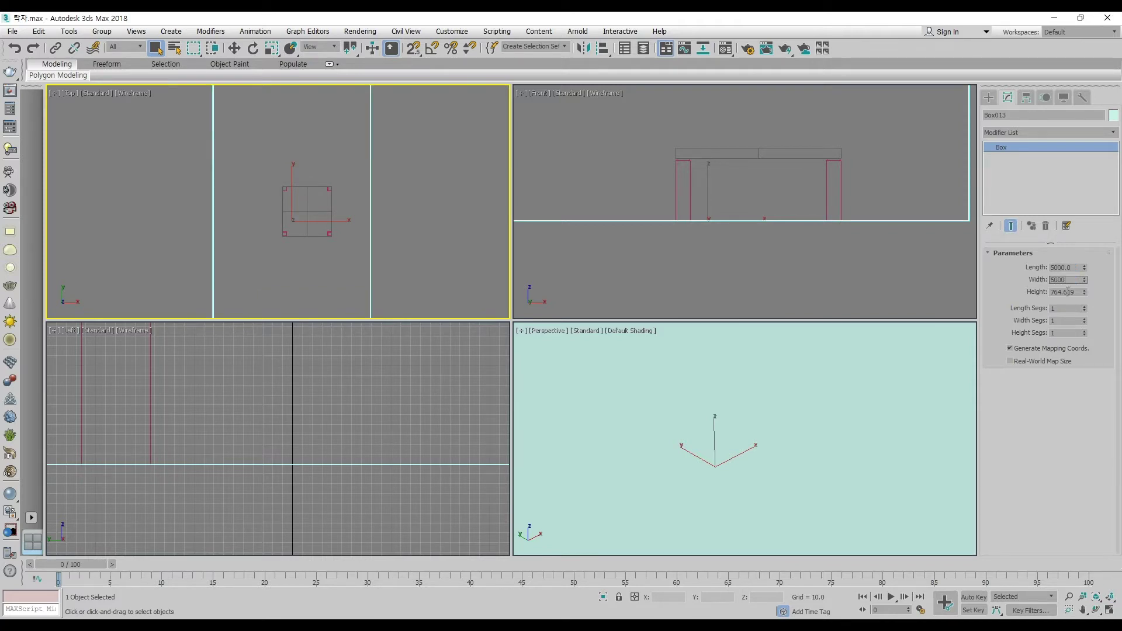
- Check the scene's system unit scale in the units setup without changing it
{"action": "double_click", "coordinate": [1068, 292]}
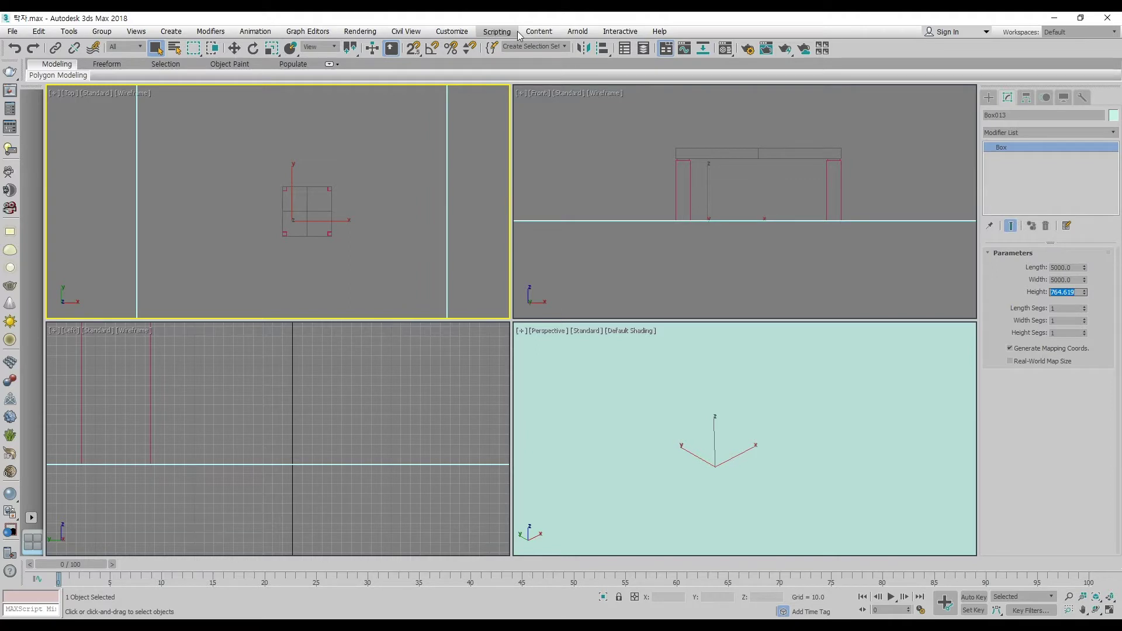
{"action": "left_click", "coordinate": [450, 34]}
{"action": "left_click", "coordinate": [488, 185]}
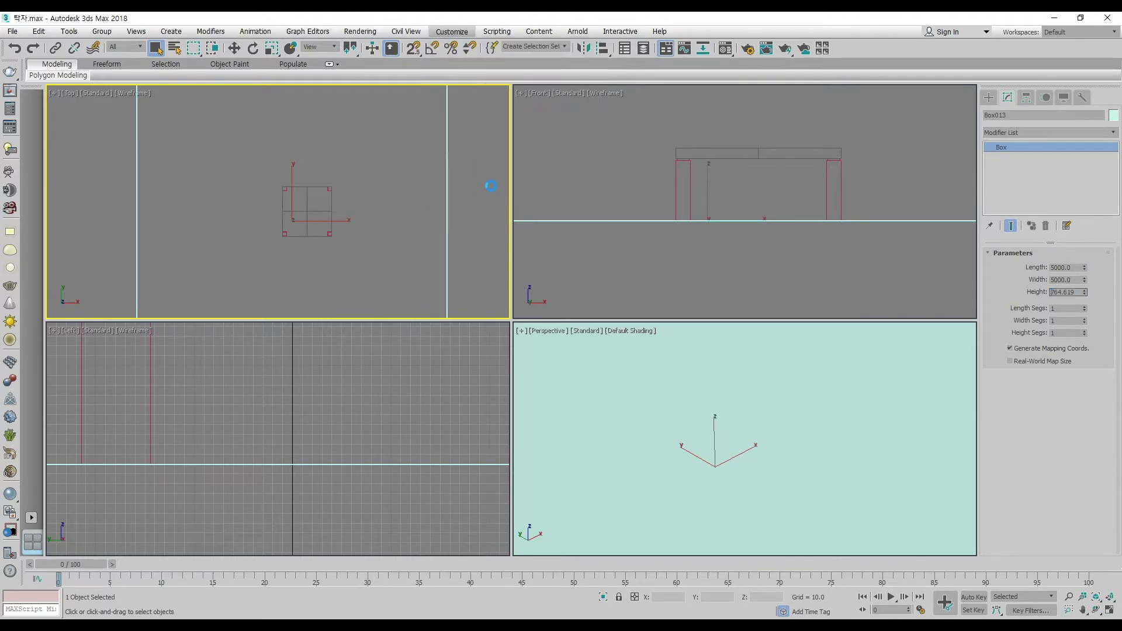
{"action": "left_click", "coordinate": [554, 229]}
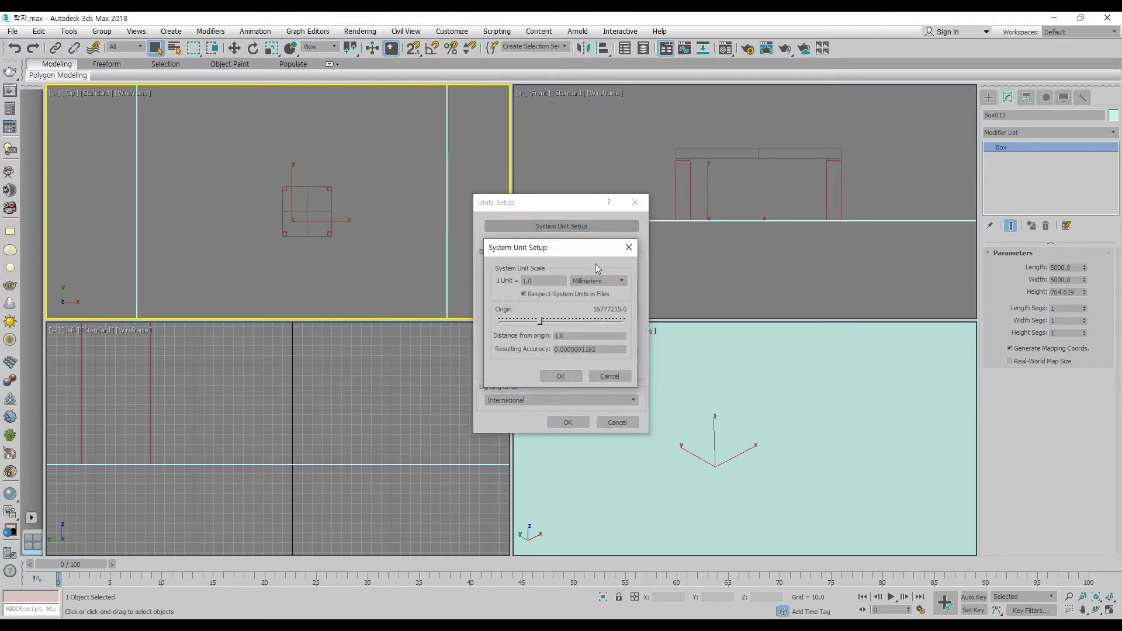
{"action": "left_click", "coordinate": [562, 376]}
{"action": "left_click", "coordinate": [573, 421]}
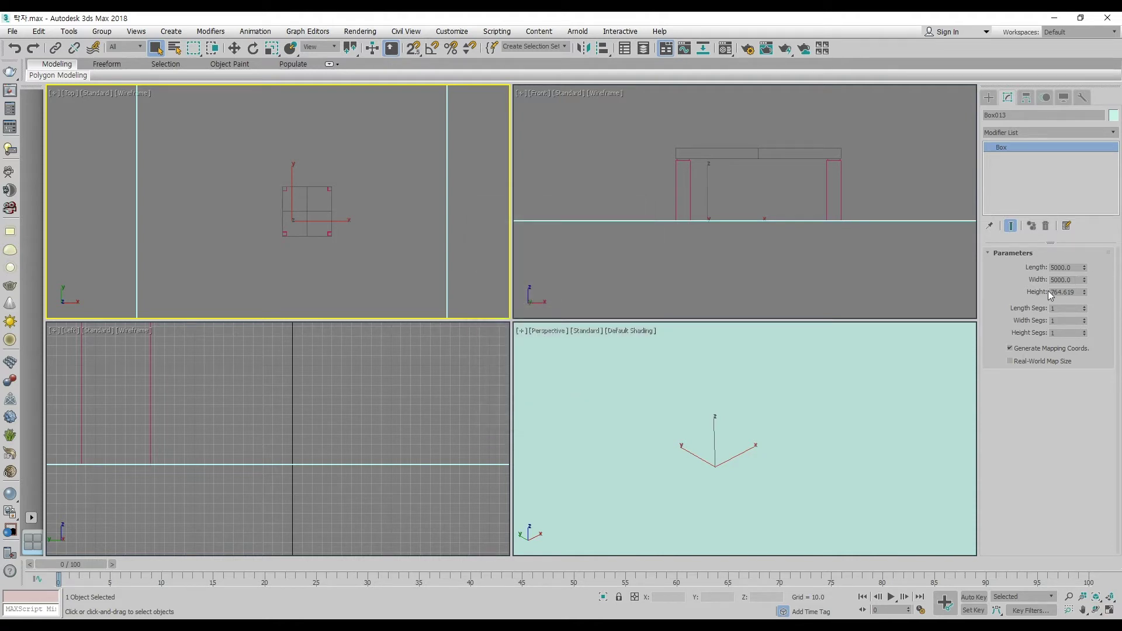
- Set the floor box's height to 100 mm
{"action": "double_click", "coordinate": [1069, 293]}
{"action": "type", "text": "100"}
{"action": "key", "text": "Return"}
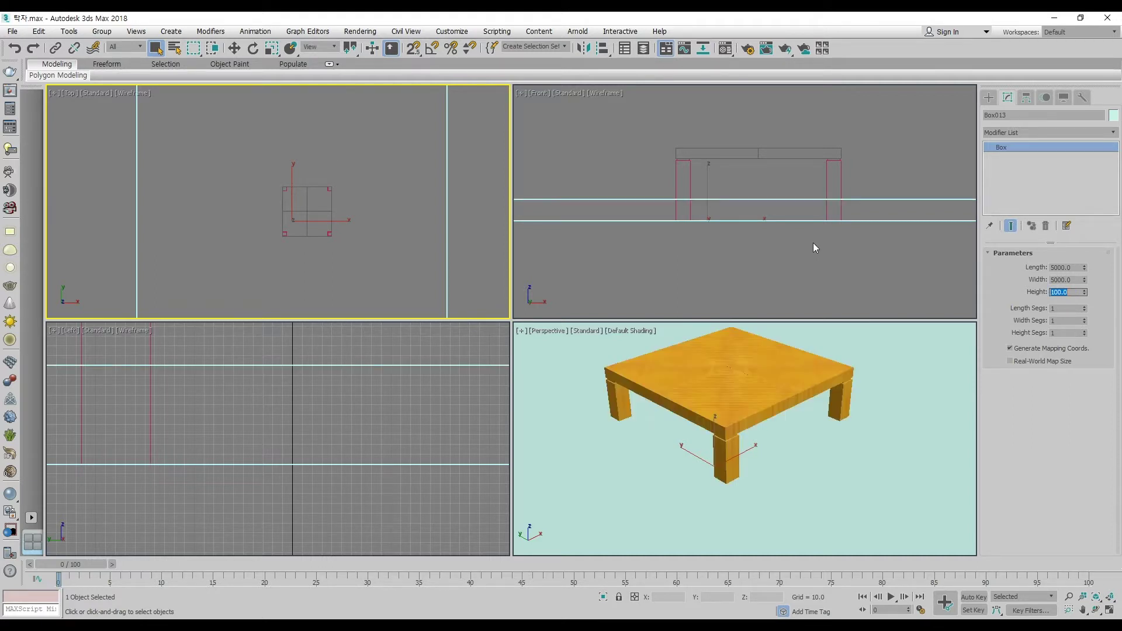
- Select all the tabletop and leg parts in the front view, without the floor box, and group them under the default name
{"action": "right_click", "coordinate": [786, 217]}
{"action": "middle_click_drag", "start_coordinate": [674, 213], "coordinate": [711, 236]}
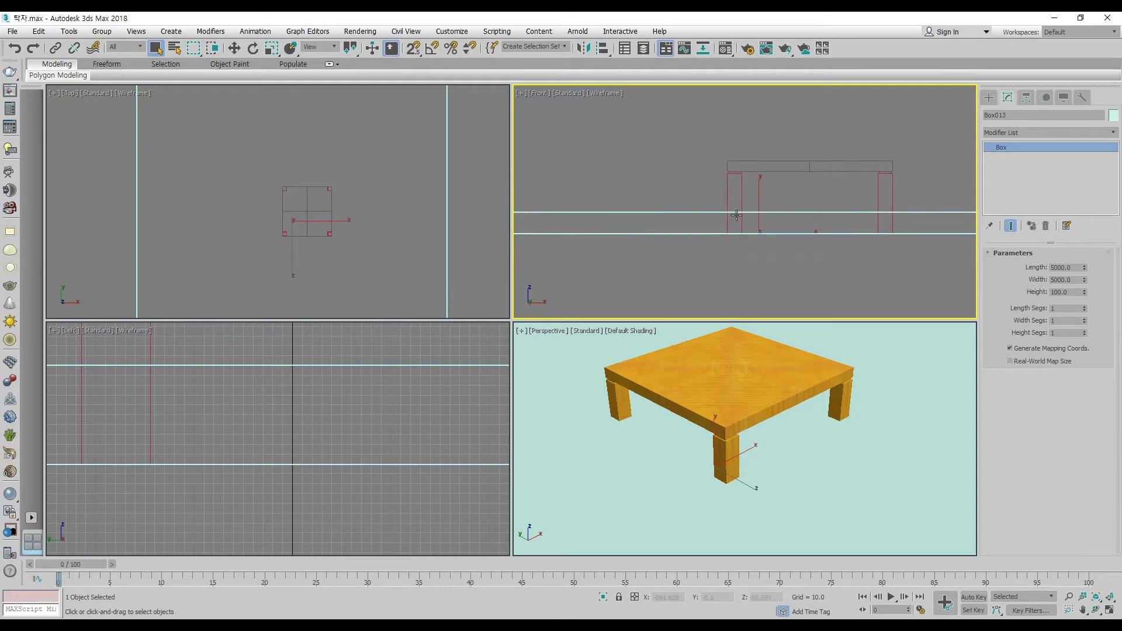
{"action": "scroll", "coordinate": [749, 237], "scroll_direction": "down", "scroll_amount": 4}
{"action": "scroll", "coordinate": [763, 222], "scroll_direction": "down", "scroll_amount": 3}
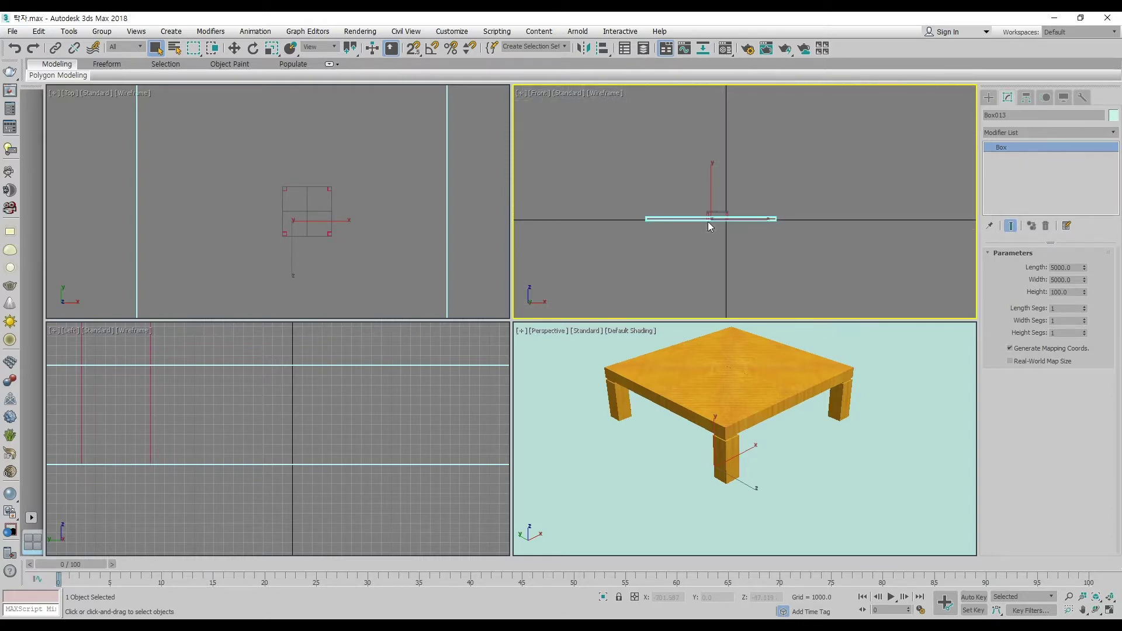
{"action": "scroll", "coordinate": [635, 218], "scroll_direction": "up", "scroll_amount": 6}
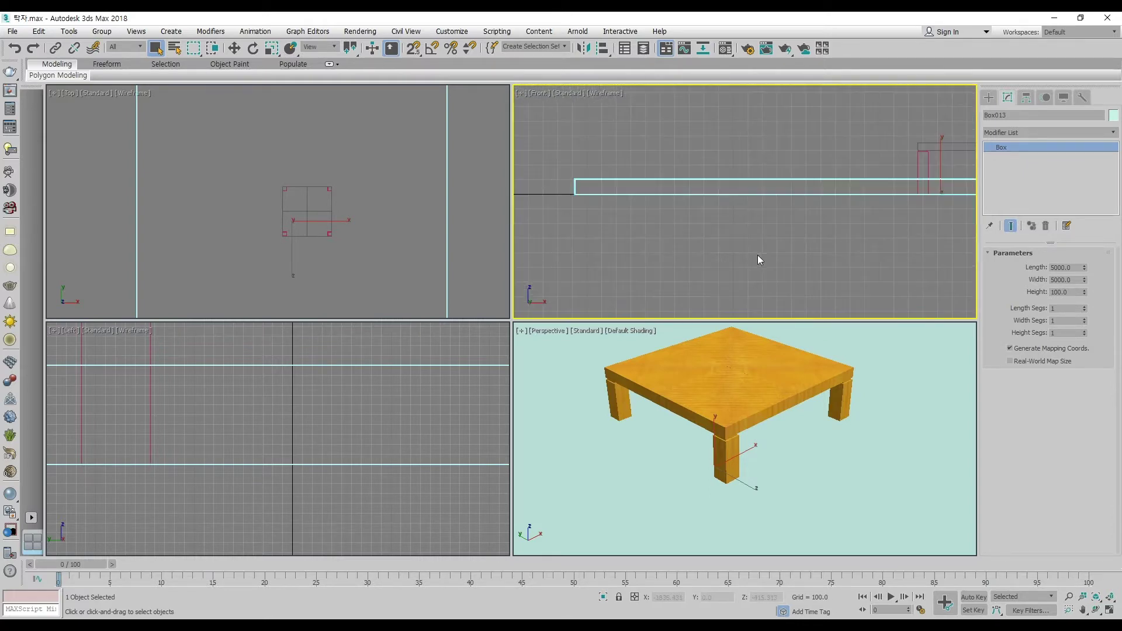
{"action": "middle_click_drag", "start_coordinate": [614, 191], "coordinate": [590, 241]}
{"action": "left_click_drag", "start_coordinate": [864, 244], "coordinate": [670, 149]}
{"action": "left_click", "coordinate": [706, 217]}
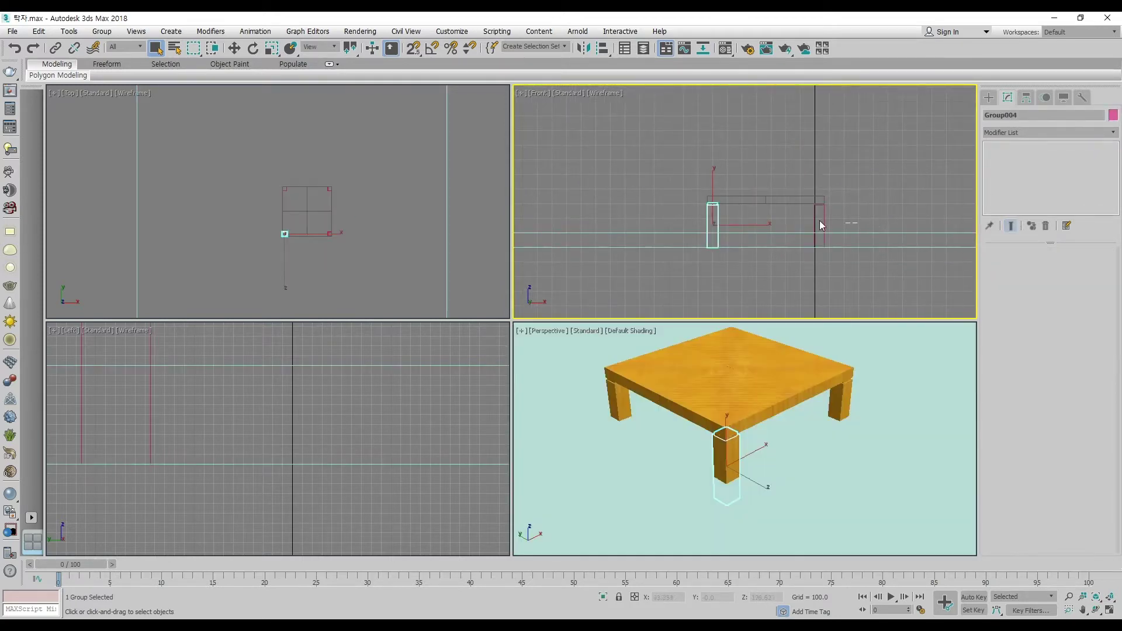
{"action": "left_click_drag", "start_coordinate": [642, 148], "coordinate": [642, 148]}
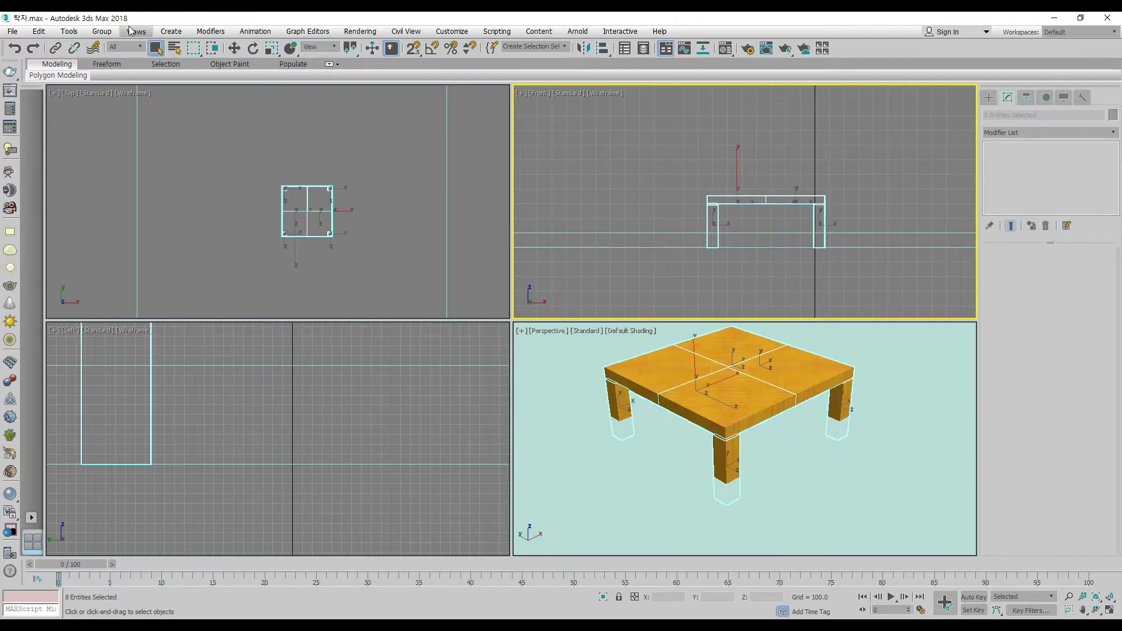
{"action": "left_click", "coordinate": [110, 31]}
{"action": "left_click", "coordinate": [128, 49]}
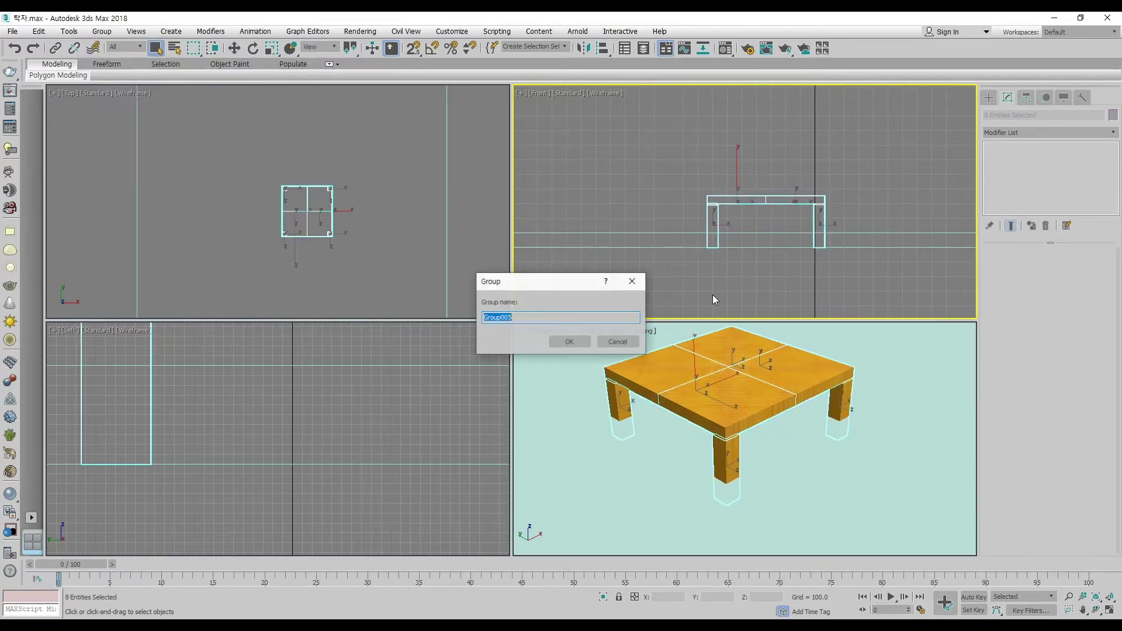
{"action": "left_click", "coordinate": [564, 343]}
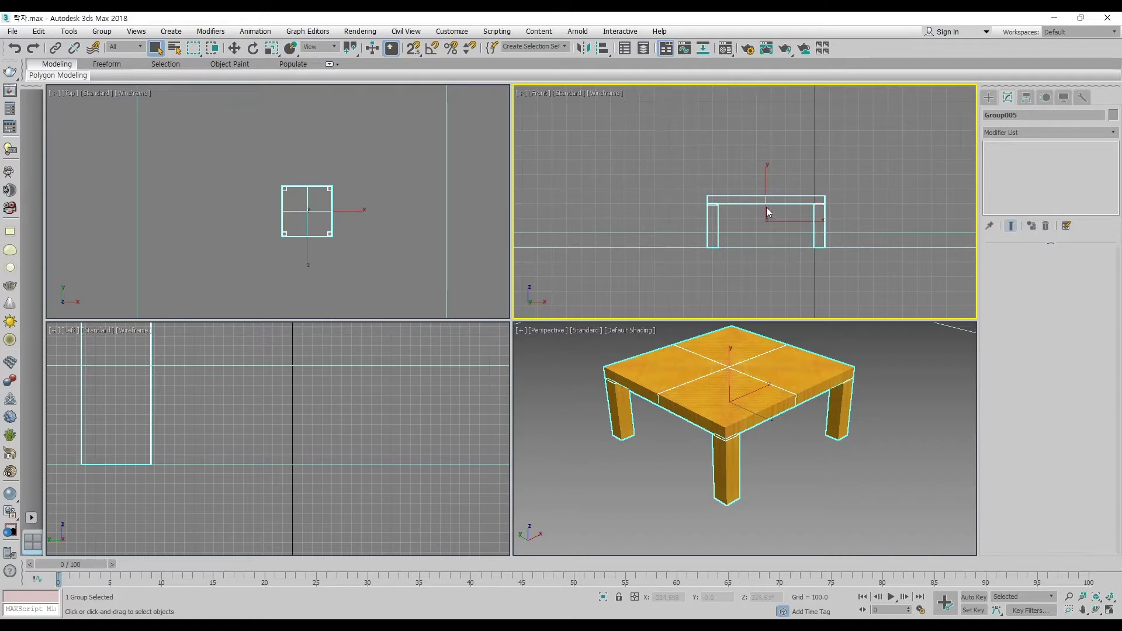
- Show the move gizmo and raise the table group vertically above the floor box to a Z position of about 419 mm
{"action": "key", "text": "e"}
{"action": "key", "text": "w"}
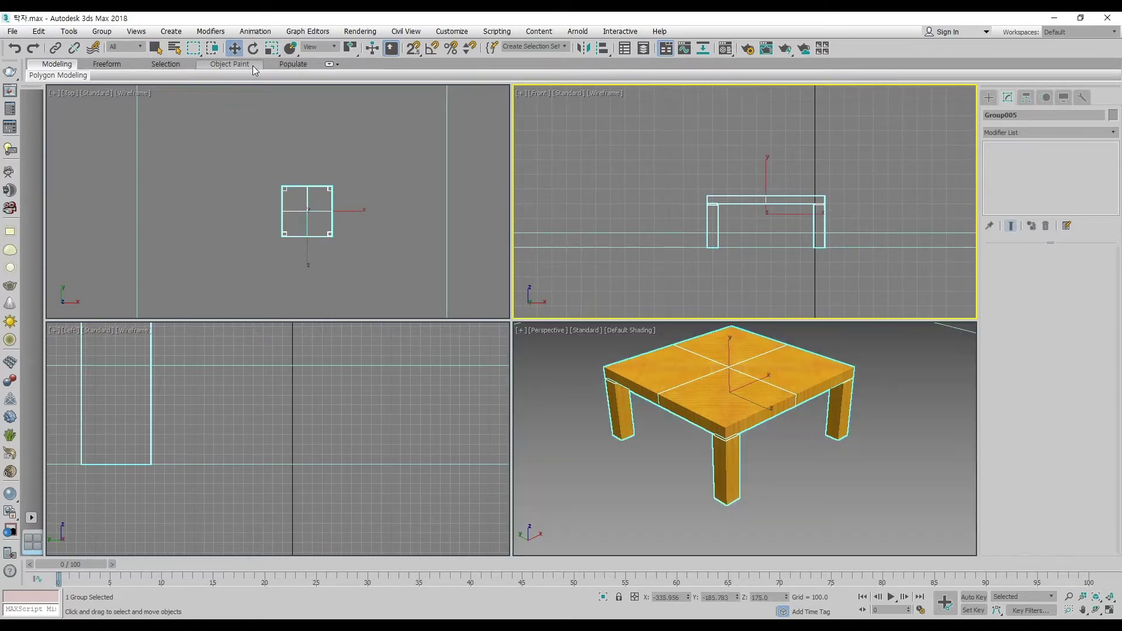
{"action": "key", "text": "x"}
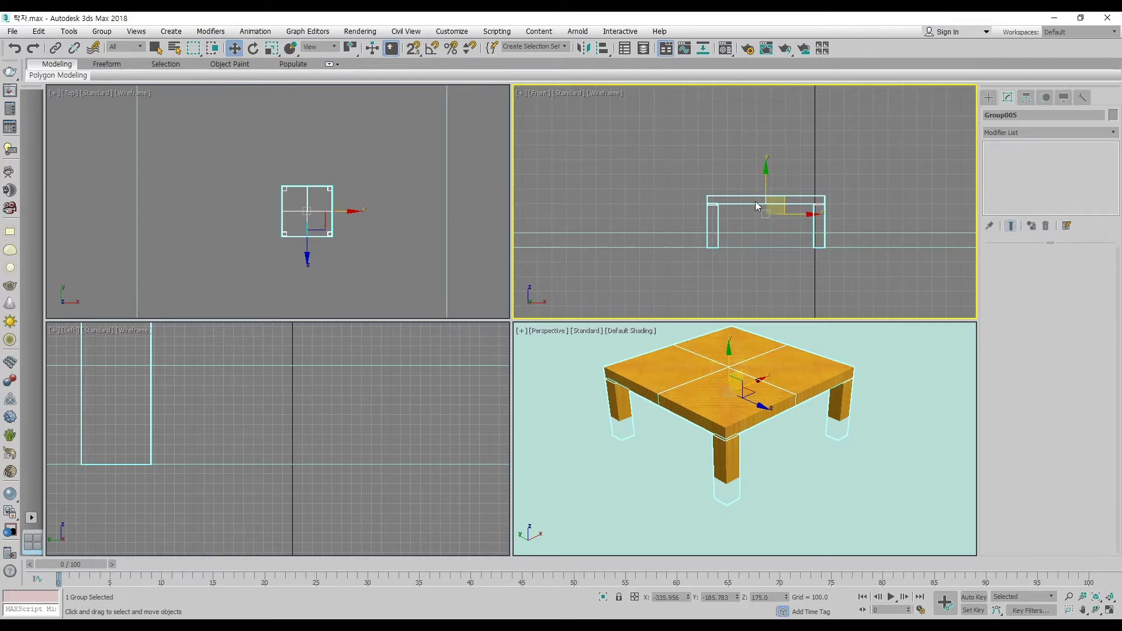
{"action": "left_click_drag", "start_coordinate": [769, 187], "coordinate": [767, 153]}
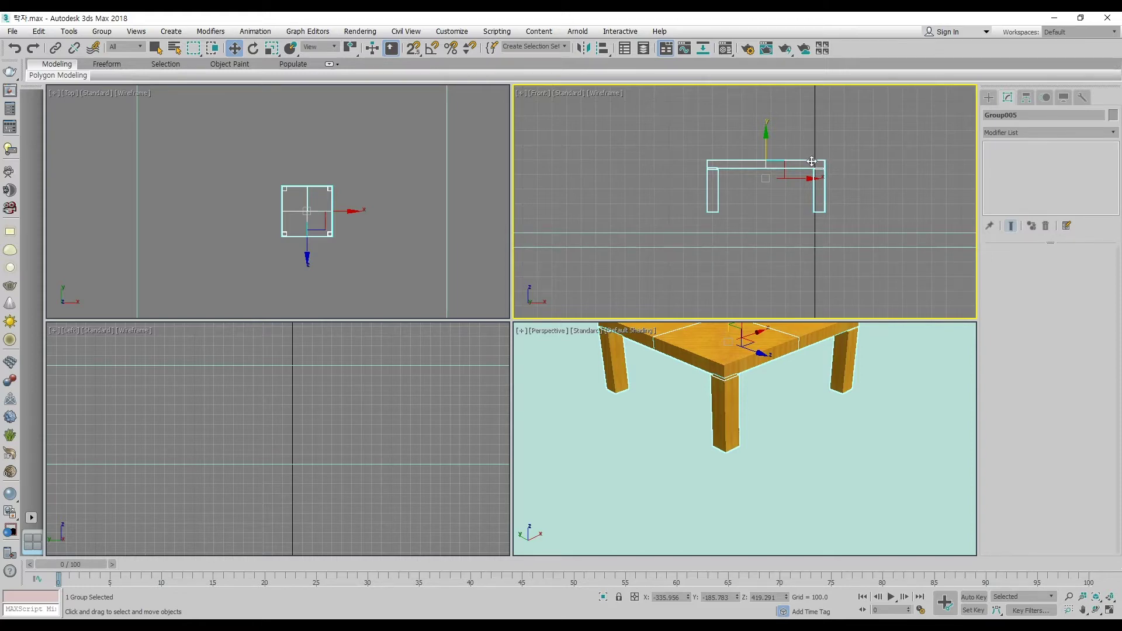
- Hide the grid in the front viewport and frame the table together with the floor box
{"action": "scroll", "coordinate": [797, 158], "scroll_direction": "up", "scroll_amount": 3}
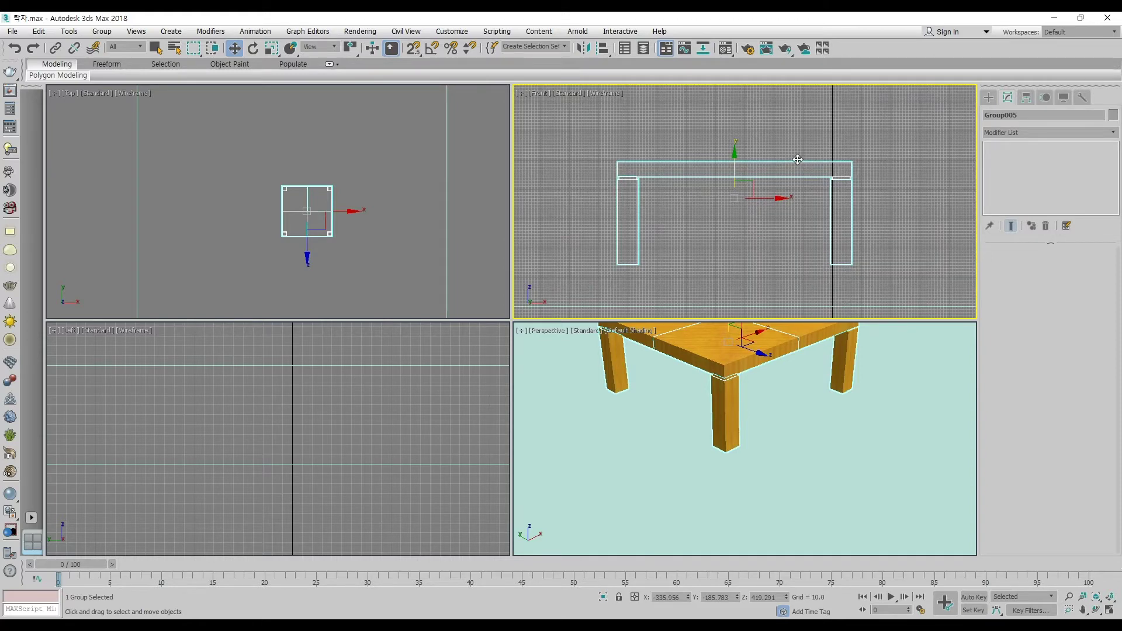
{"action": "key", "text": "g"}
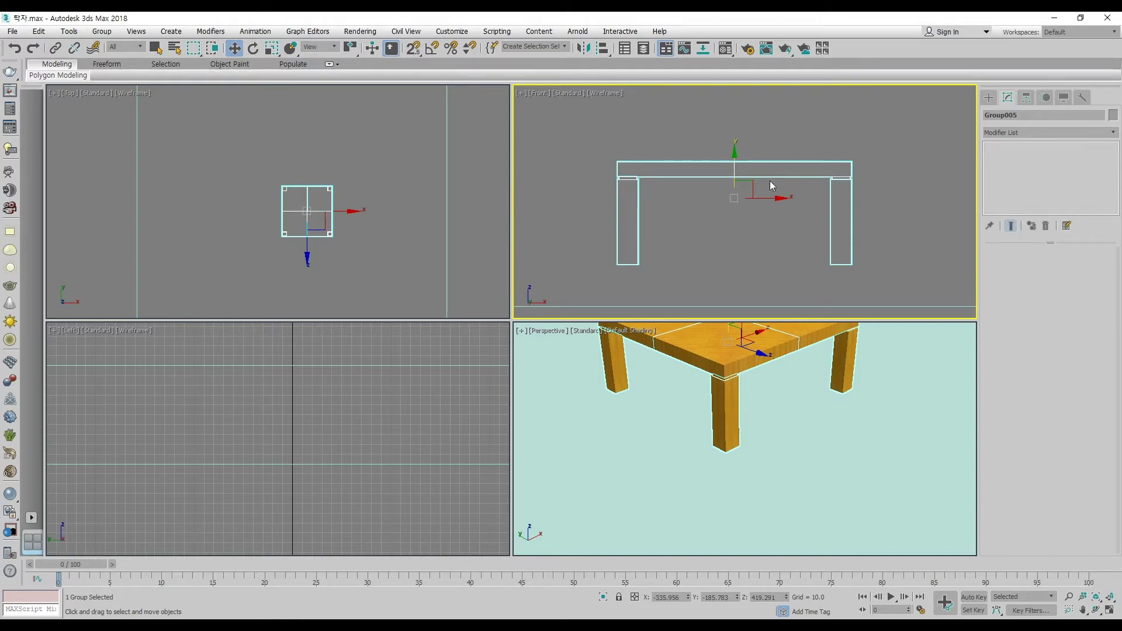
{"action": "scroll", "coordinate": [845, 188], "scroll_direction": "down", "scroll_amount": 3}
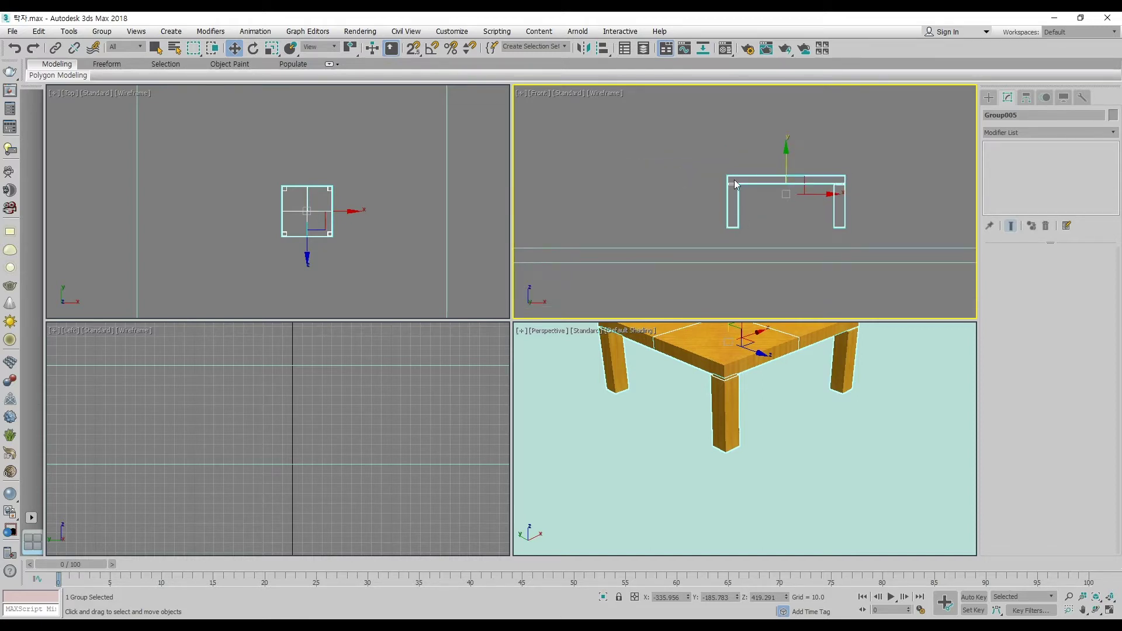
{"action": "middle_click_drag", "start_coordinate": [821, 202], "coordinate": [798, 197]}
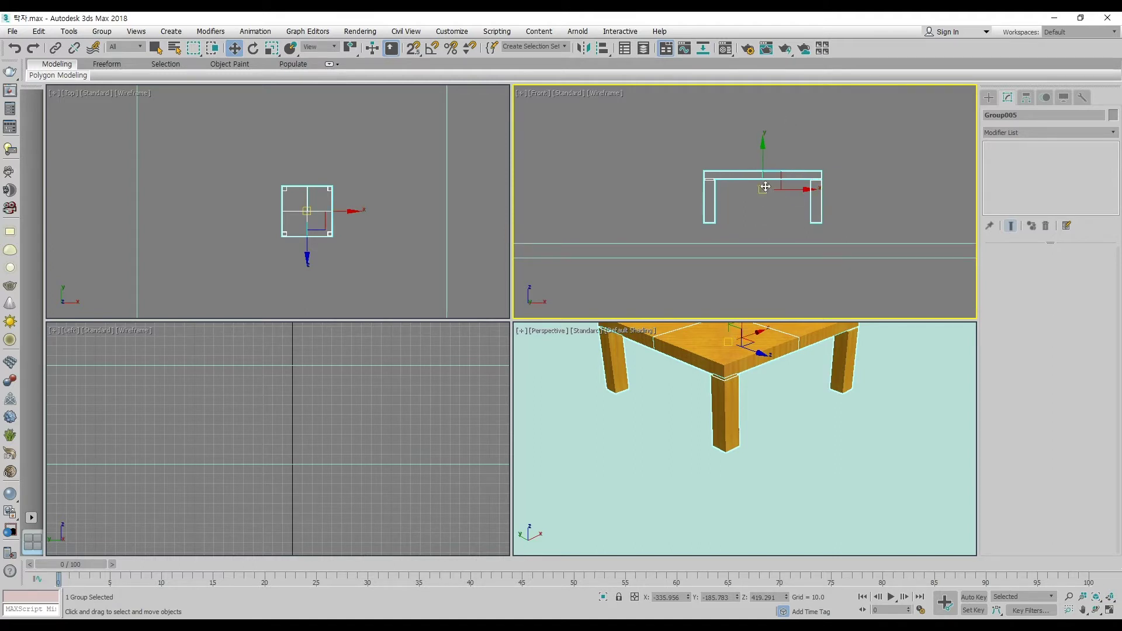
- Align the table group to the floor box on Y position only, matching the table's minimum to the floor's maximum, and deselect it
{"action": "key", "text": "alt+a"}
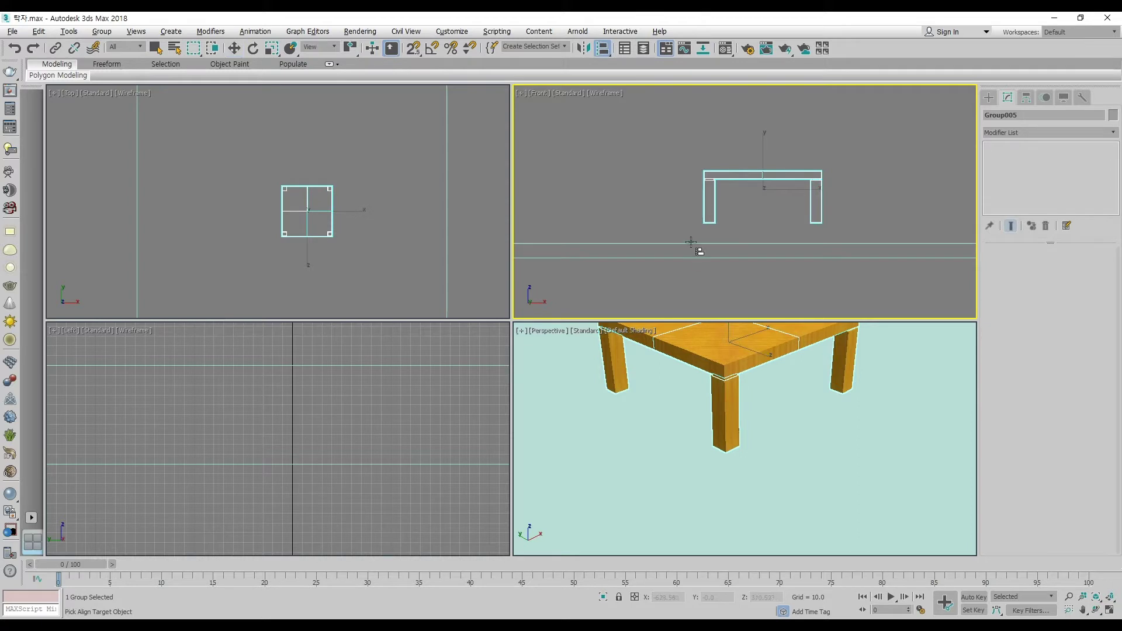
{"action": "left_click", "coordinate": [690, 243]}
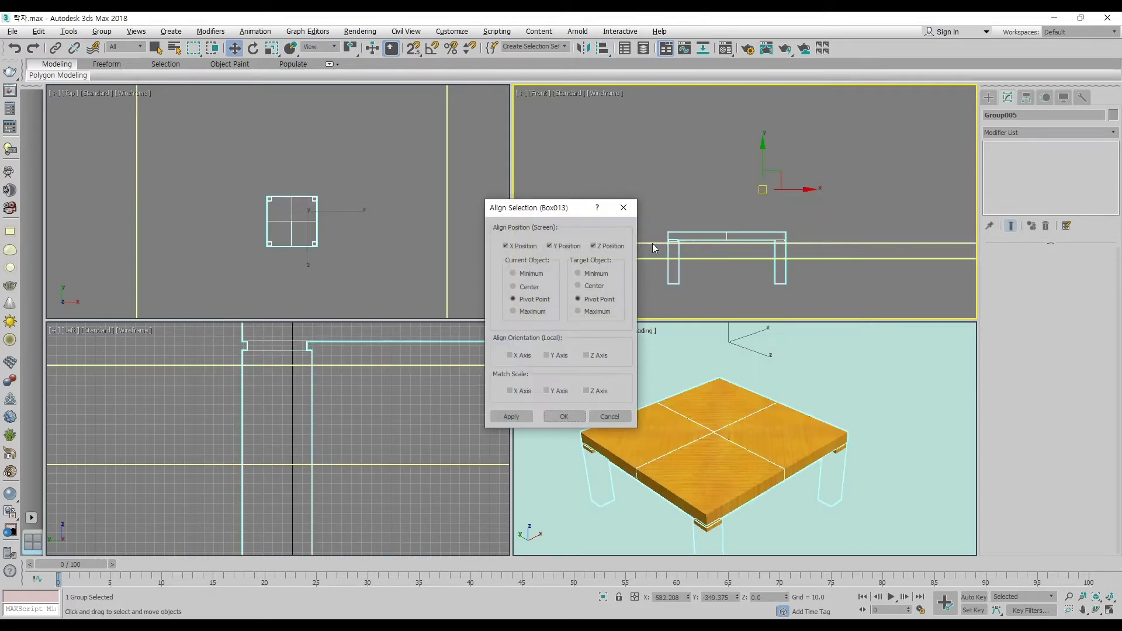
{"action": "left_click", "coordinate": [507, 246]}
{"action": "left_click", "coordinate": [622, 246]}
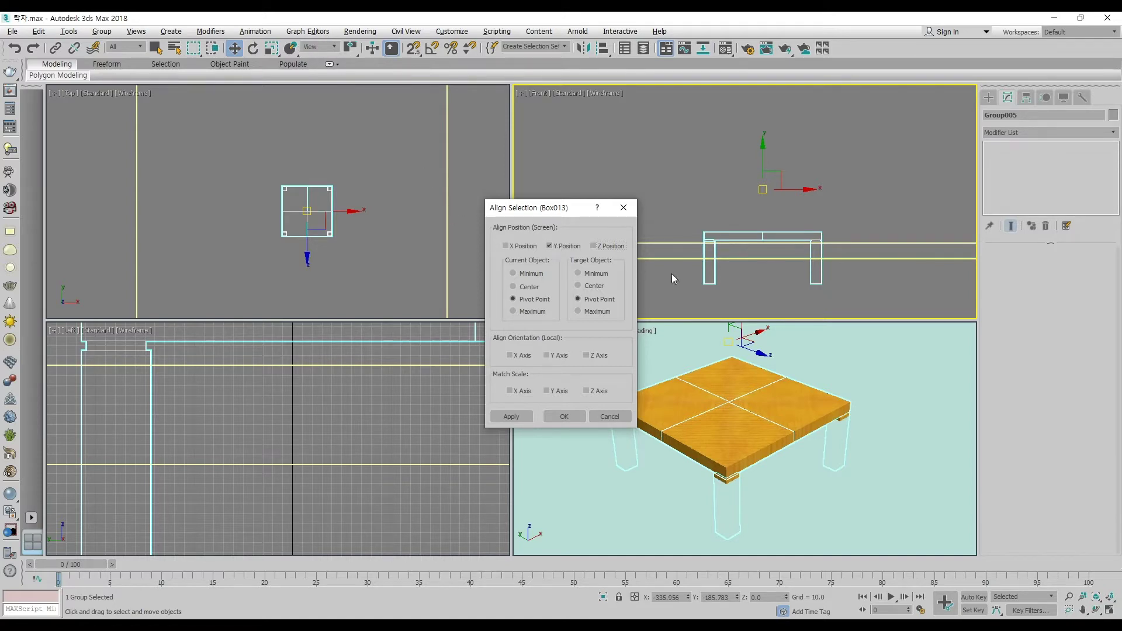
{"action": "left_click", "coordinate": [585, 309]}
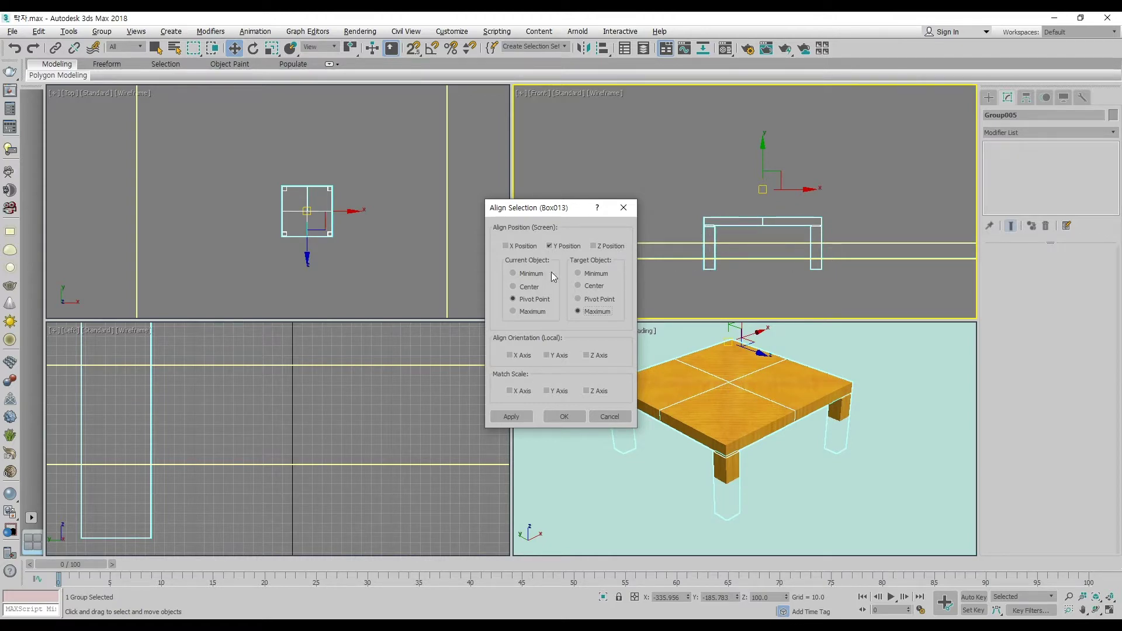
{"action": "left_click", "coordinate": [514, 272]}
{"action": "left_click", "coordinate": [564, 416]}
{"action": "left_click", "coordinate": [839, 215]}
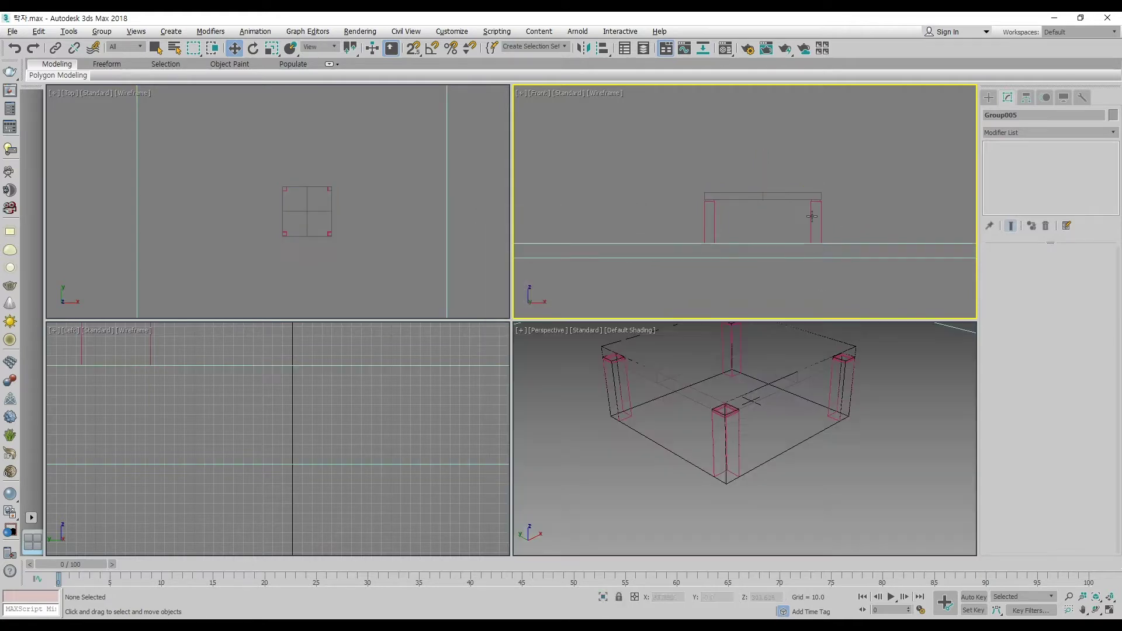
- Draw a narrow wall box about 4135 mm long, 887 mm wide and 1036 mm high beside the floor box in the top view
{"action": "scroll", "coordinate": [304, 198], "scroll_direction": "down", "scroll_amount": 3}
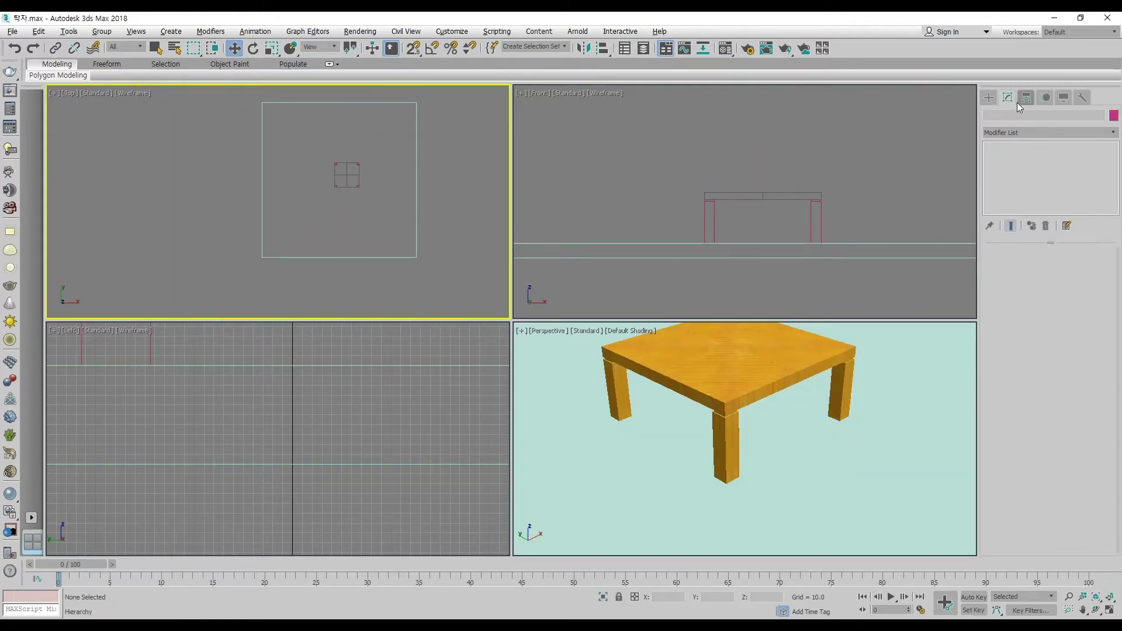
{"action": "left_click", "coordinate": [989, 97]}
{"action": "left_click", "coordinate": [1025, 167]}
{"action": "left_click_drag", "start_coordinate": [189, 120], "coordinate": [218, 248]}
{"action": "left_click", "coordinate": [206, 219]}
{"action": "right_click", "coordinate": [205, 220]}
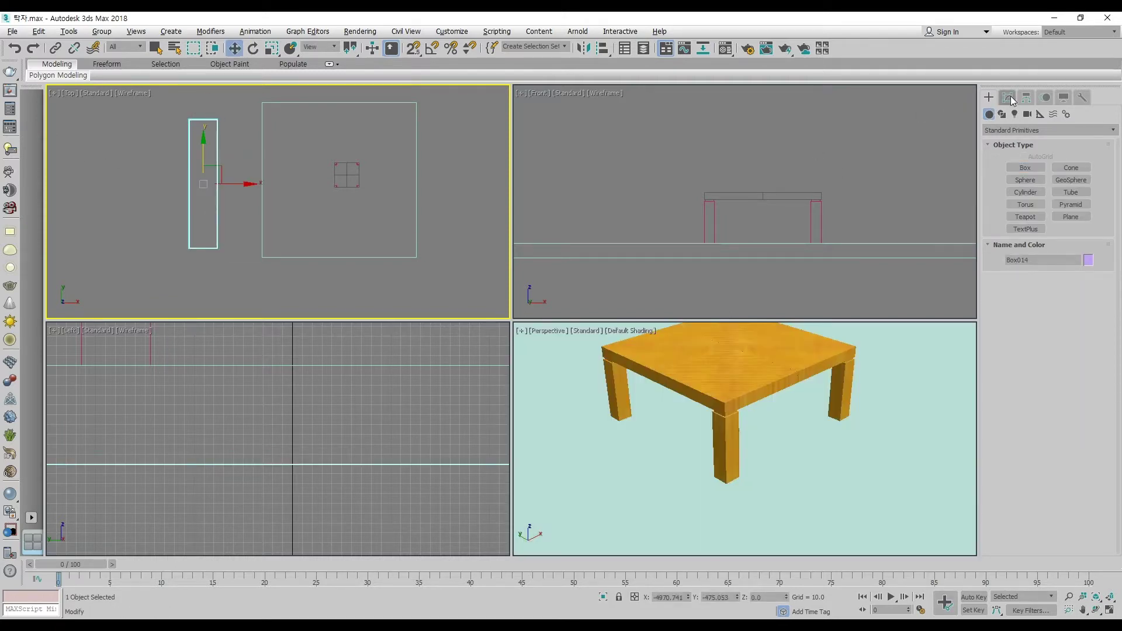
- Set the wall box's length to 5100, width to 100 and height to 2400
{"action": "left_click", "coordinate": [1008, 97]}
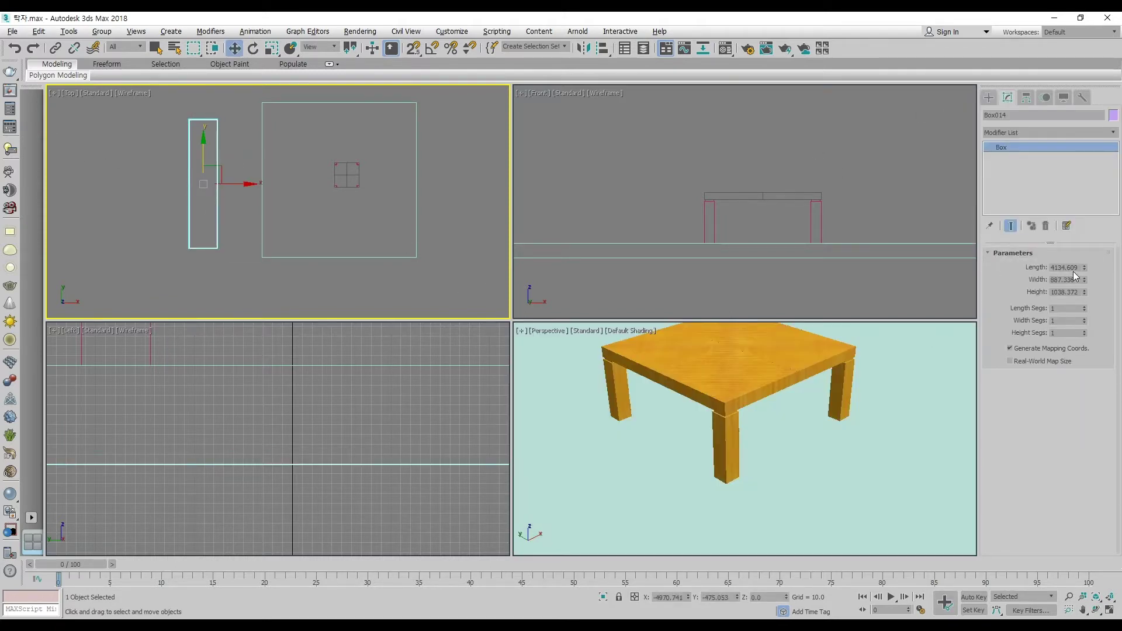
{"action": "double_click", "coordinate": [1075, 268]}
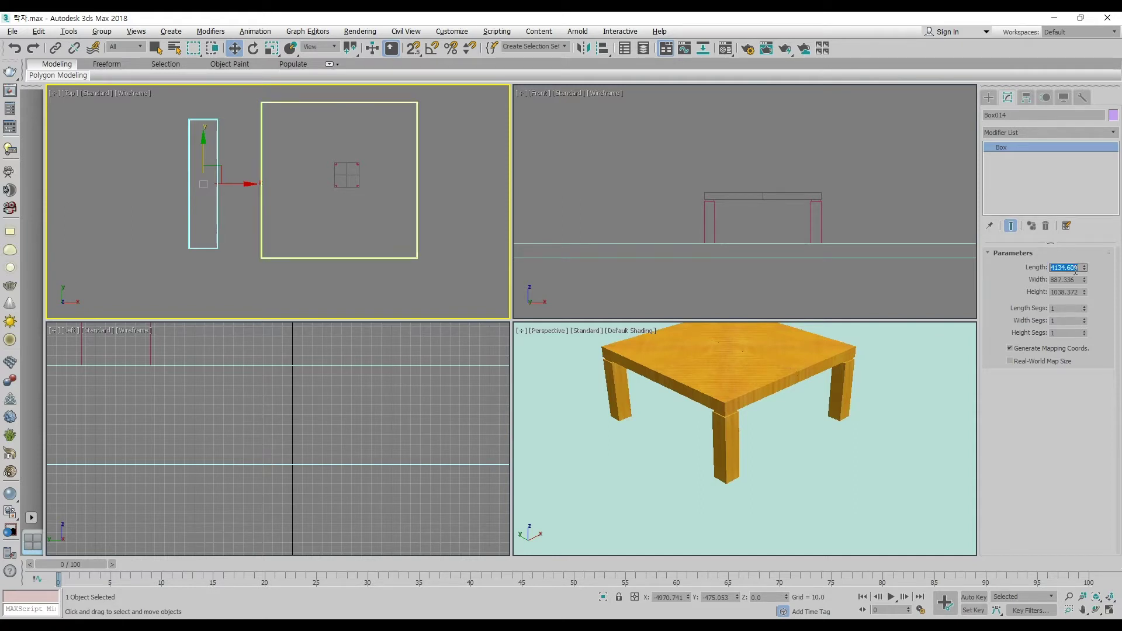
{"action": "type", "text": "5100"}
{"action": "key", "text": "Return"}
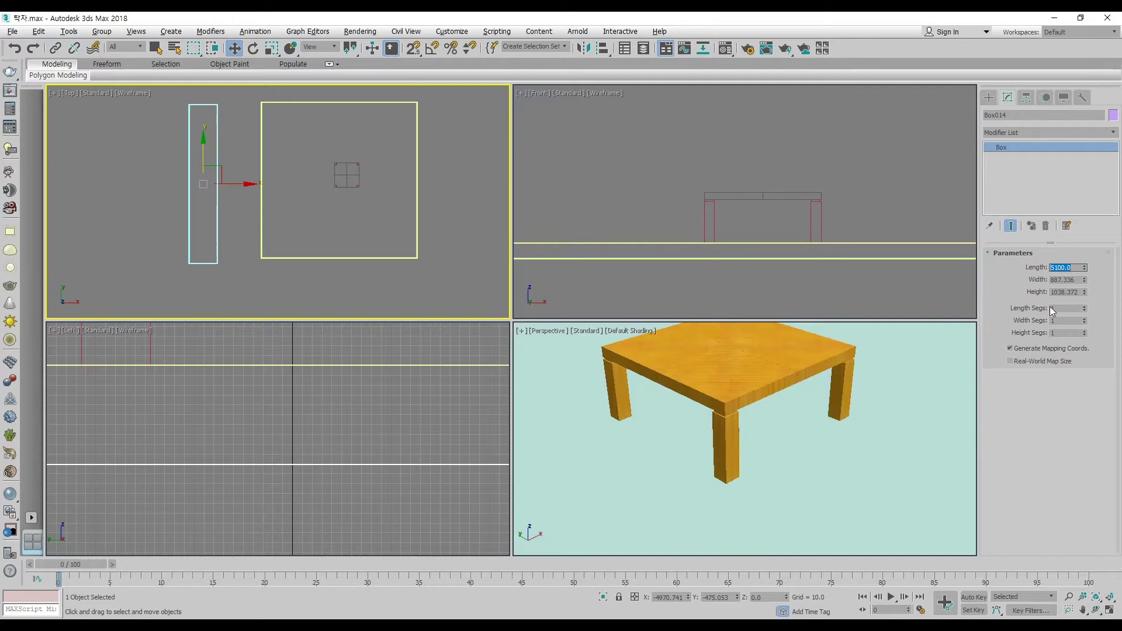
{"action": "key", "text": "Tab"}
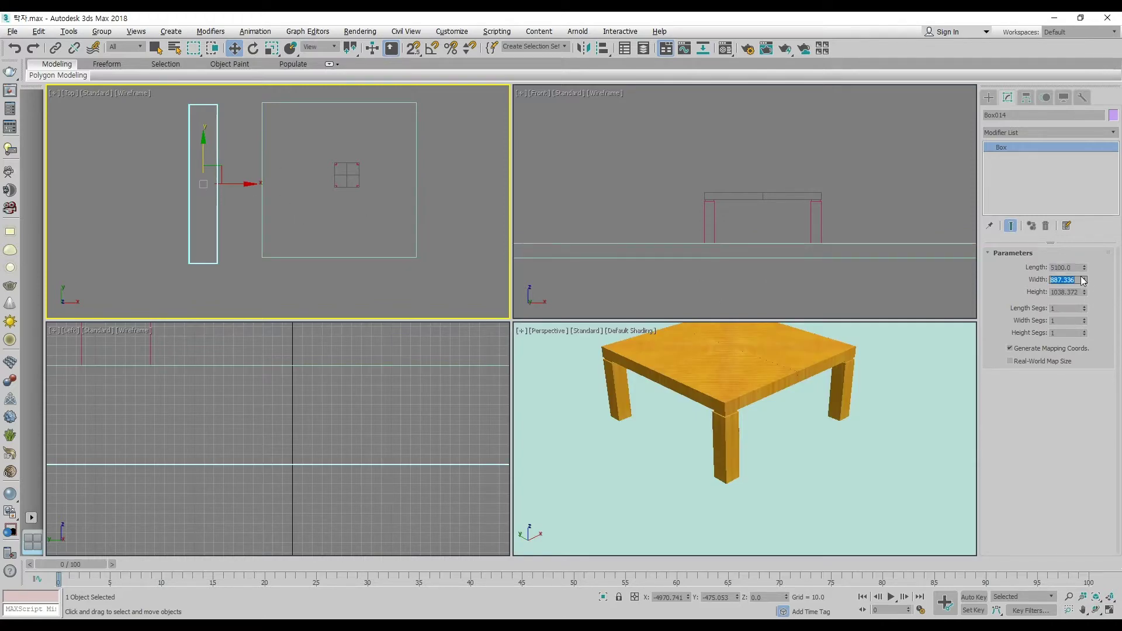
{"action": "type", "text": "100"}
{"action": "key", "text": "Return"}
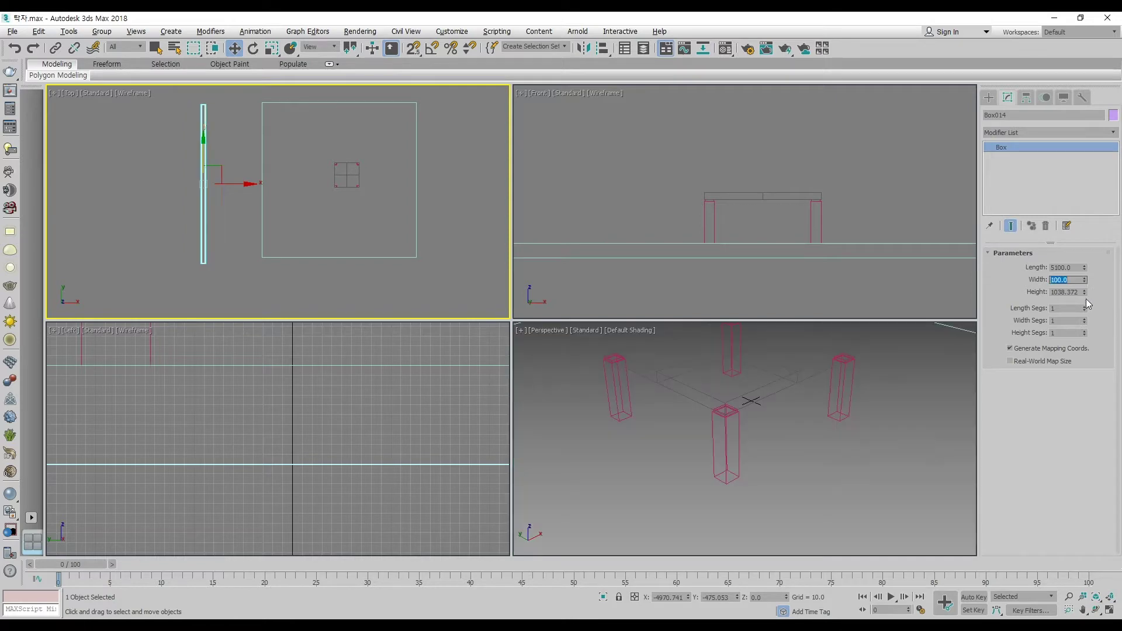
{"action": "key", "text": "Tab"}
{"action": "type", "text": "2"}
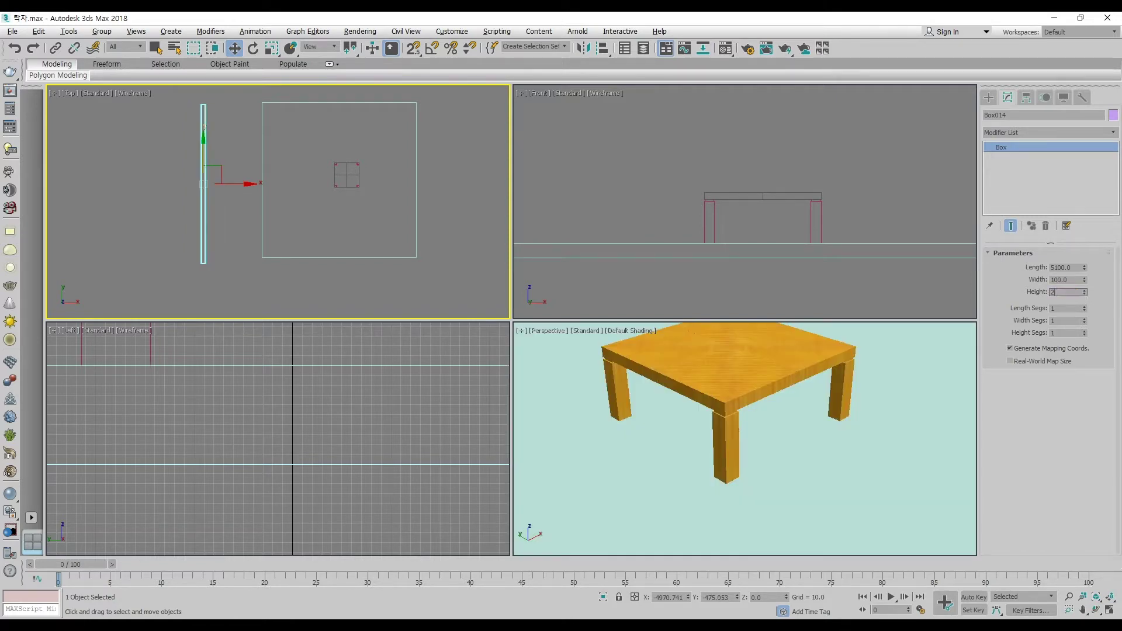
{"action": "type", "text": "400"}
{"action": "key", "text": "Return"}
- Turn on vertex snapping and move the wall in the top view so its upper-right corner meets the floor's upper-left corner
{"action": "middle_click_drag", "start_coordinate": [794, 222], "coordinate": [801, 224]}
{"action": "scroll", "coordinate": [795, 219], "scroll_direction": "down", "scroll_amount": 5}
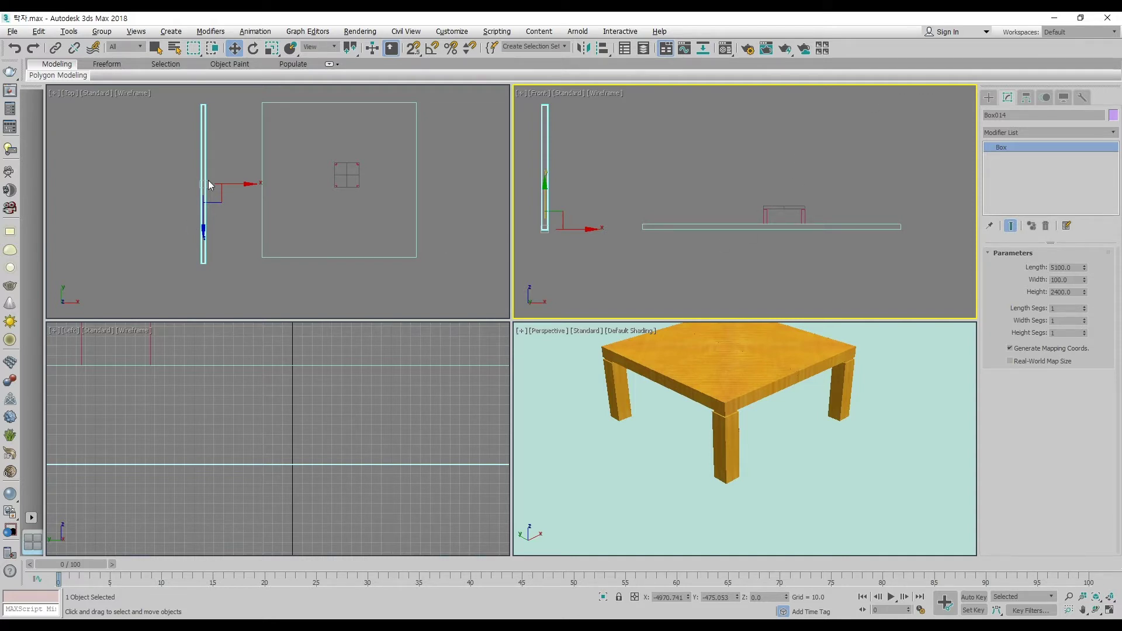
{"action": "middle_click_drag", "start_coordinate": [606, 249], "coordinate": [617, 249]}
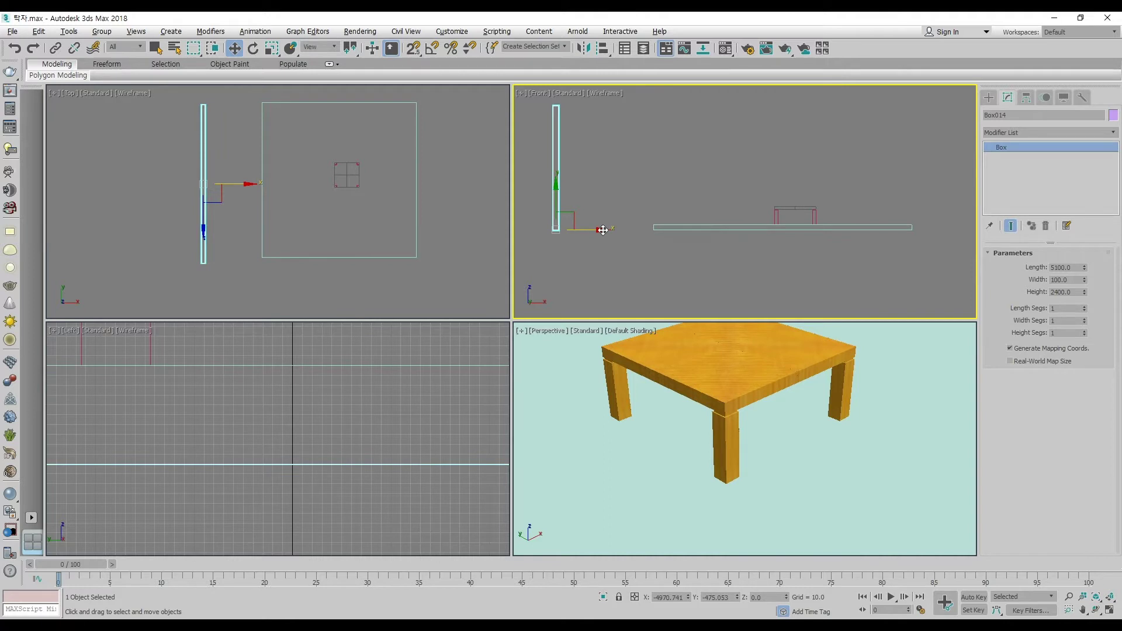
{"action": "middle_click_drag", "start_coordinate": [655, 219], "coordinate": [600, 258]}
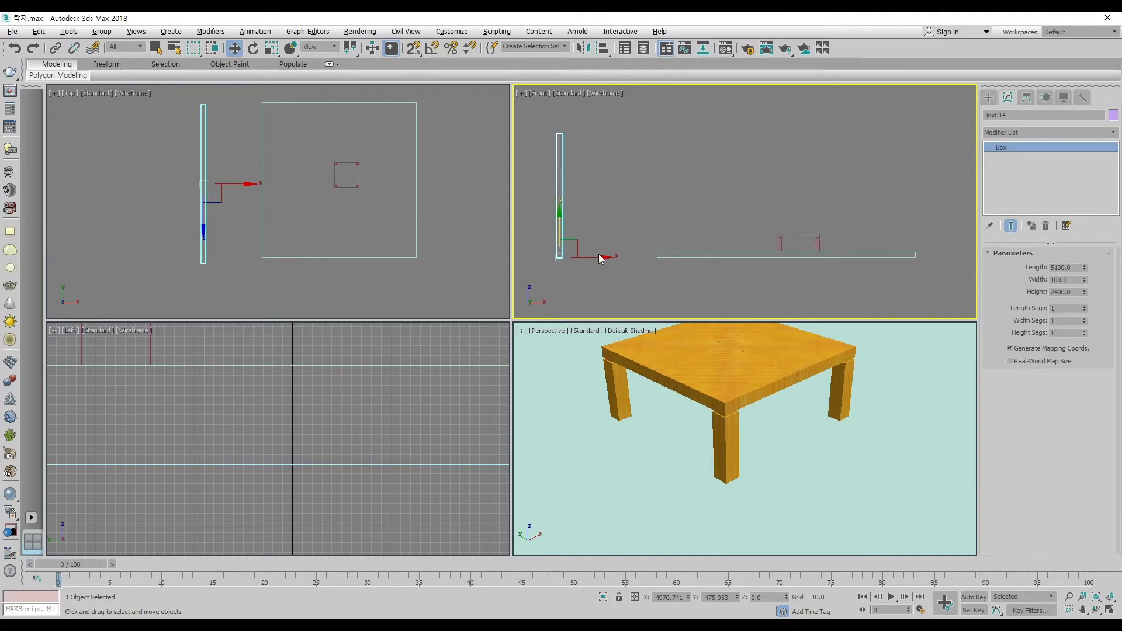
{"action": "middle_click_drag", "start_coordinate": [222, 183], "coordinate": [296, 237]}
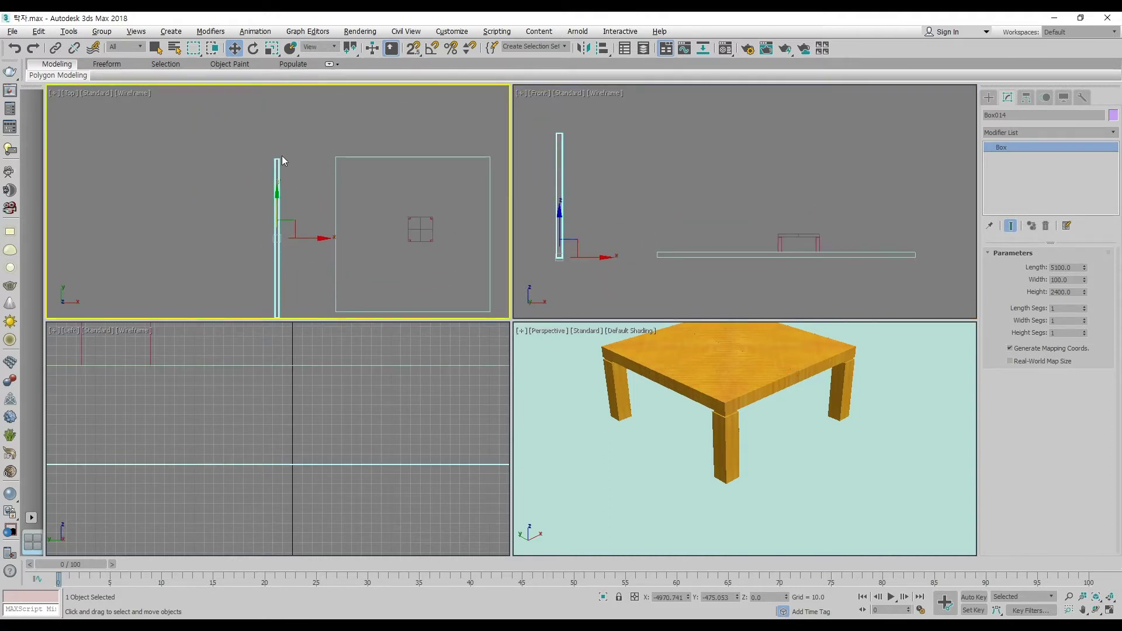
{"action": "right_click", "coordinate": [409, 50]}
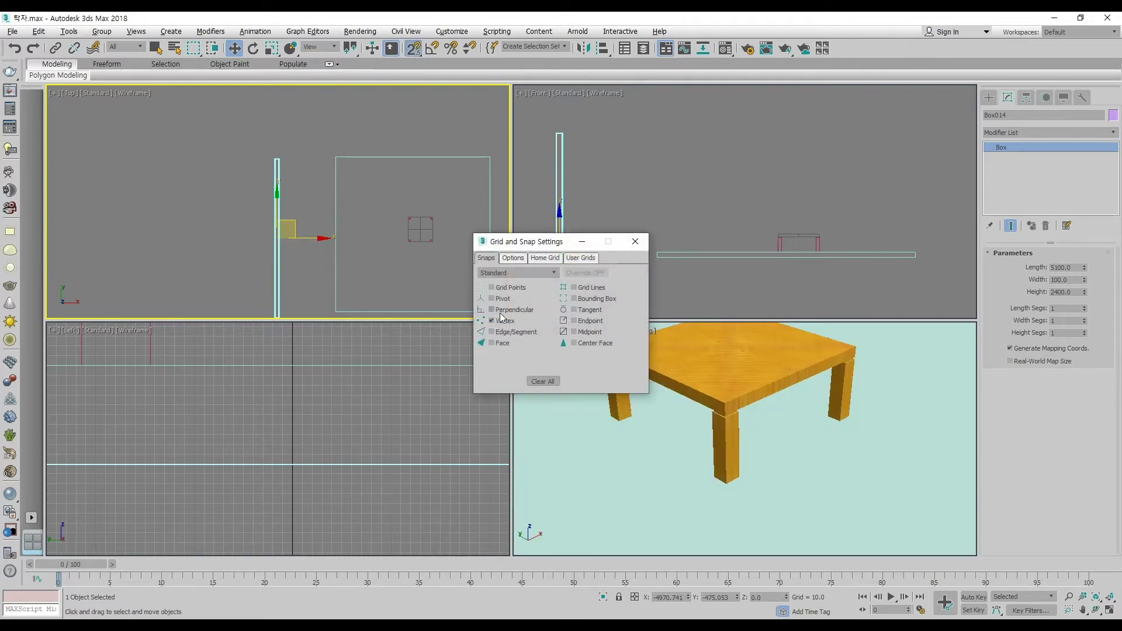
{"action": "left_click_drag", "start_coordinate": [533, 245], "coordinate": [634, 147]}
{"action": "middle_click_drag", "start_coordinate": [349, 194], "coordinate": [362, 220]}
{"action": "scroll", "coordinate": [295, 190], "scroll_direction": "up", "scroll_amount": 4}
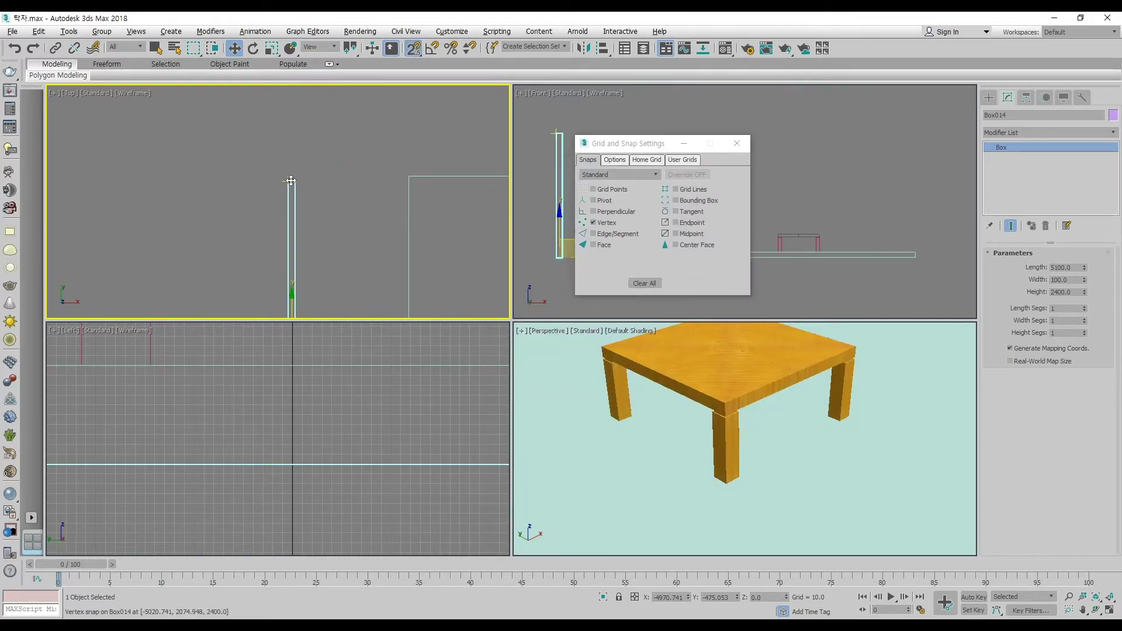
{"action": "scroll", "coordinate": [301, 186], "scroll_direction": "down", "scroll_amount": 2}
{"action": "middle_click_drag", "start_coordinate": [325, 185], "coordinate": [324, 182]}
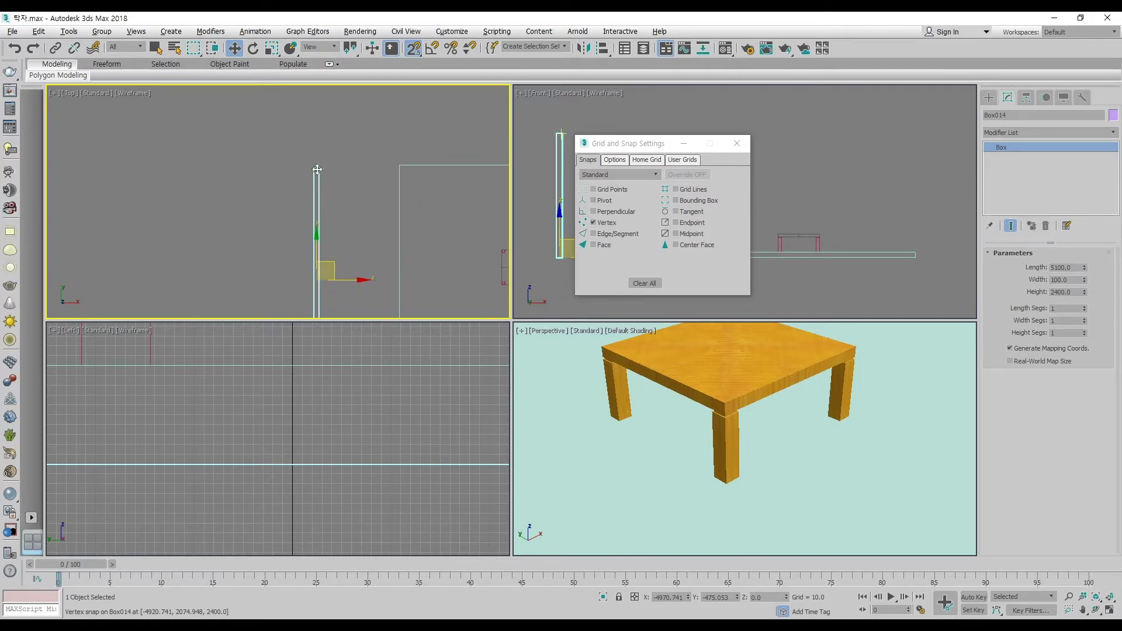
{"action": "mouse_move", "coordinate": [316, 170]}
{"action": "left_mouse_down"}
{"action": "mouse_move", "coordinate": [393, 169]}
{"action": "mouse_move", "coordinate": [388, 130]}
{"action": "left_mouse_up"}
- Make one copy of the left wall, placed over the floor just beside the table in the top view
{"action": "mouse_move", "coordinate": [388, 131]}
{"action": "middle_mouse_down"}
{"action": "mouse_move", "coordinate": [250, 286]}
{"action": "mouse_move", "coordinate": [198, 235]}
{"action": "mouse_move", "coordinate": [192, 258]}
{"action": "middle_mouse_up"}
{"action": "left_click_drag", "start_coordinate": [221, 206], "coordinate": [303, 227], "text": "shift"}
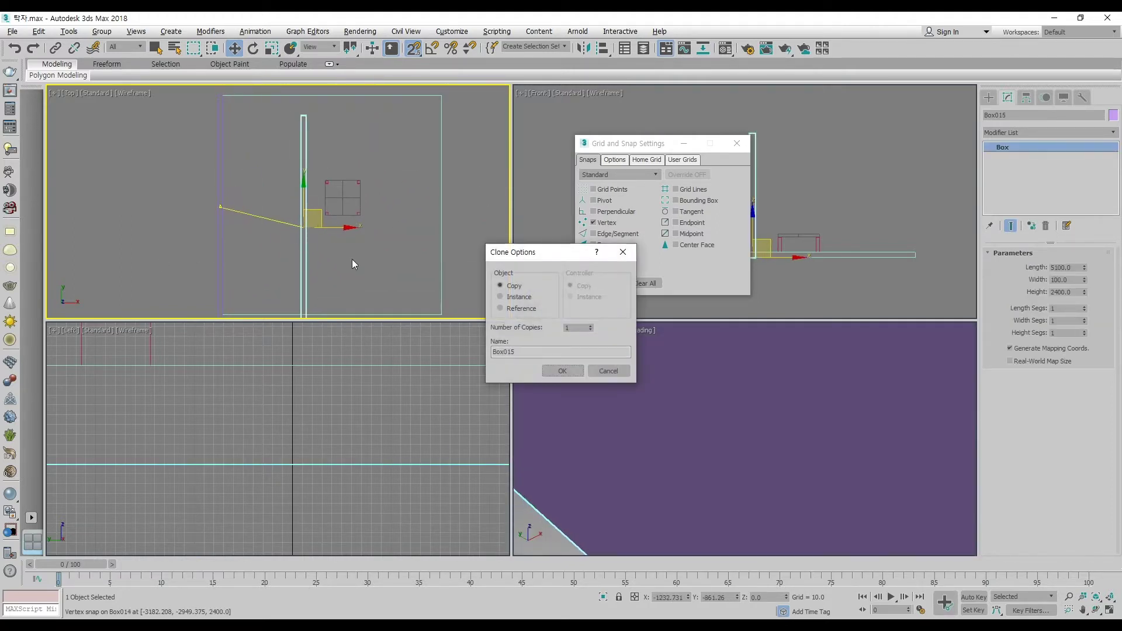
{"action": "left_click", "coordinate": [559, 372]}
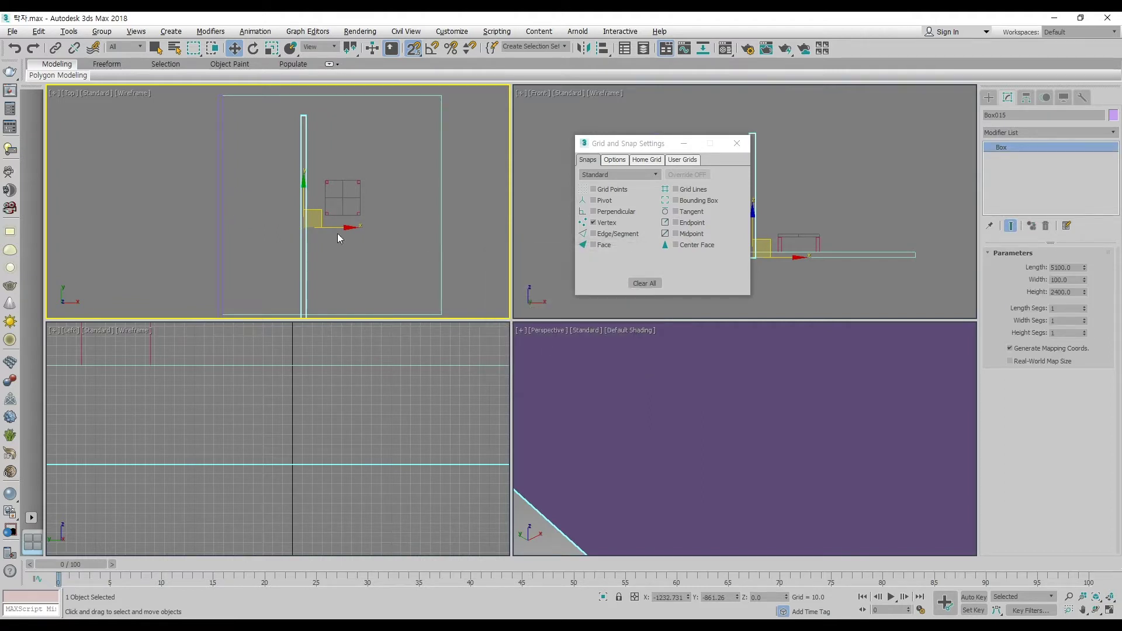
- Switch from vertex snapping to angle snapping, show the snap options, and rotate the copied wall 90 degrees in the top view
{"action": "key", "text": "e"}
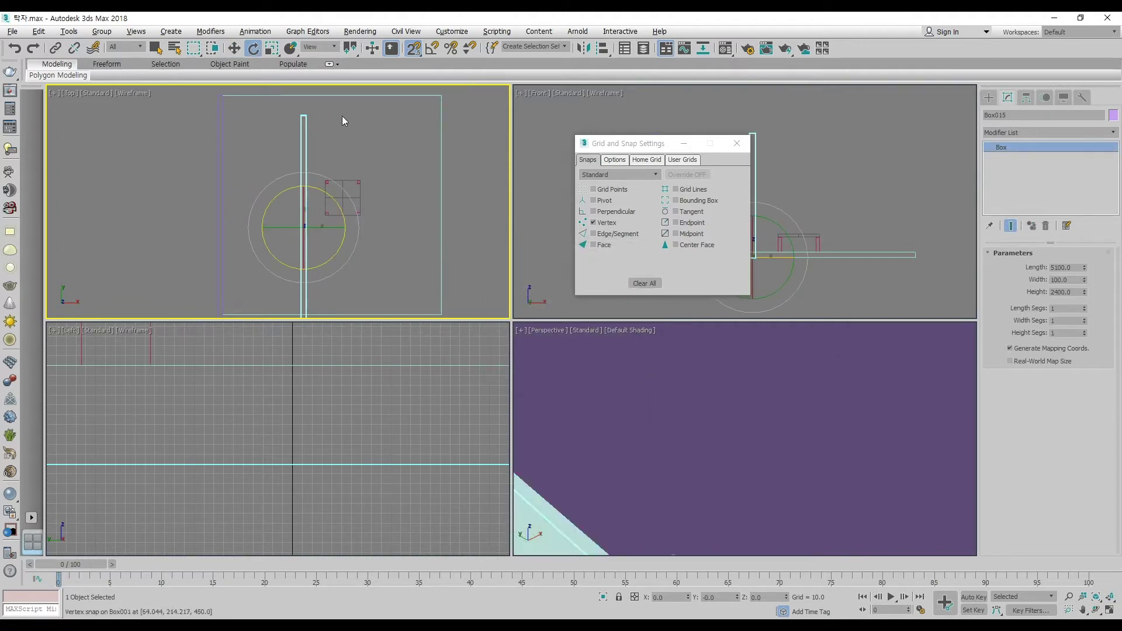
{"action": "left_click", "coordinate": [413, 48]}
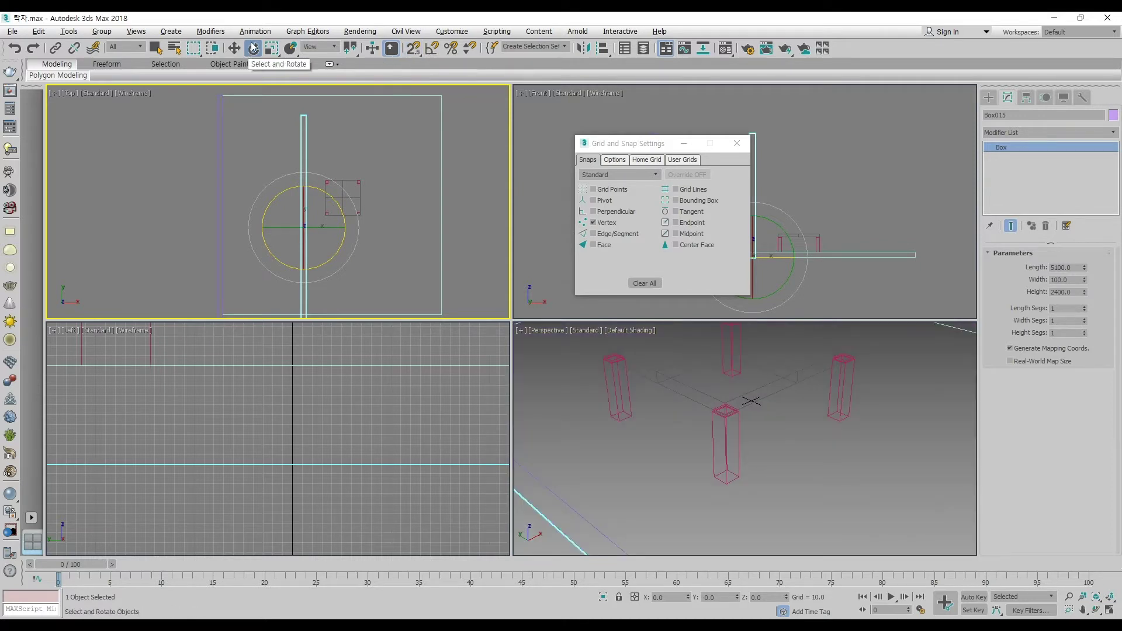
{"action": "left_click", "coordinate": [432, 48]}
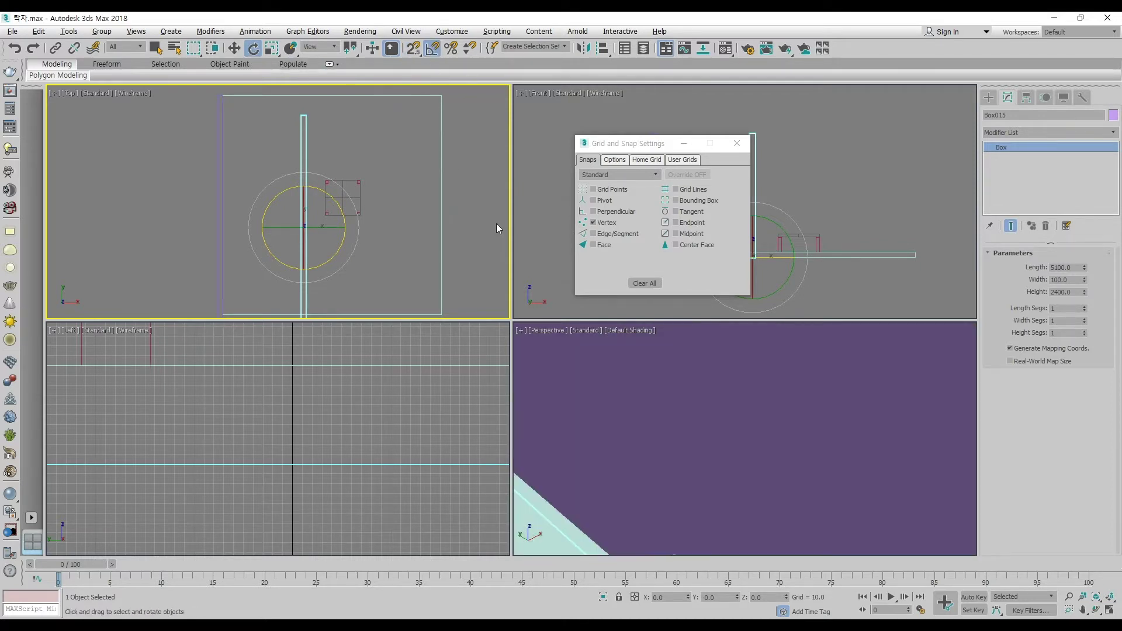
{"action": "left_click", "coordinate": [614, 160]}
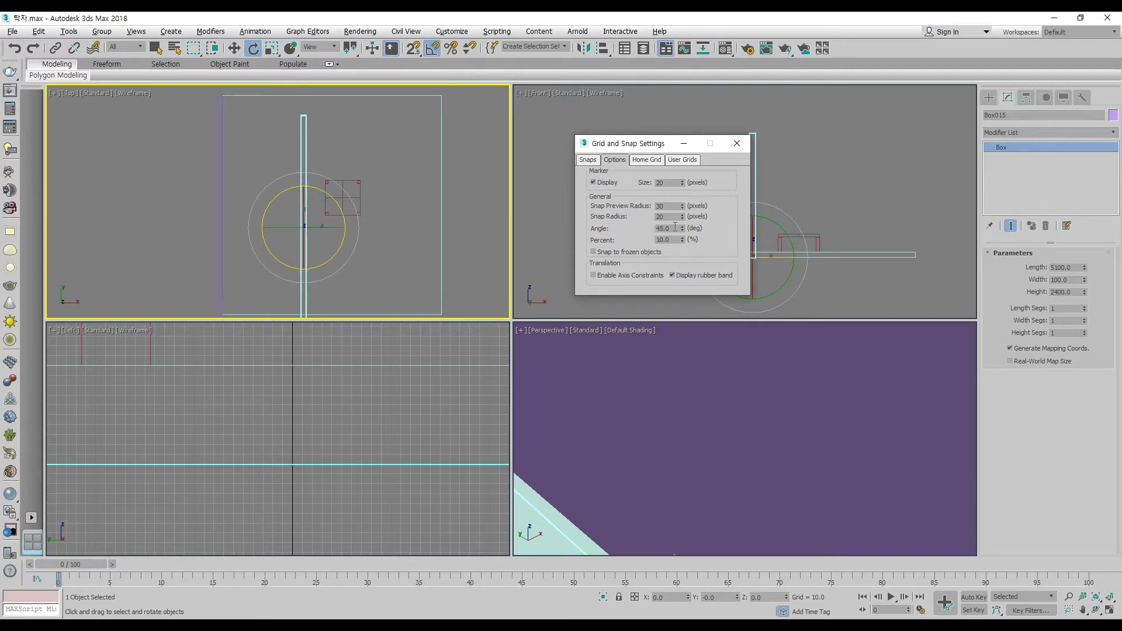
{"action": "left_click", "coordinate": [334, 202]}
{"action": "mouse_move", "coordinate": [335, 201]}
{"action": "left_mouse_down"}
{"action": "mouse_move", "coordinate": [331, 234]}
{"action": "mouse_move", "coordinate": [321, 205]}
{"action": "left_mouse_up"}
- With vertex snapping back on, move the rotated wall's upper-left corner to the floor's lower-left corner, and select the left wall
{"action": "key", "text": "w"}
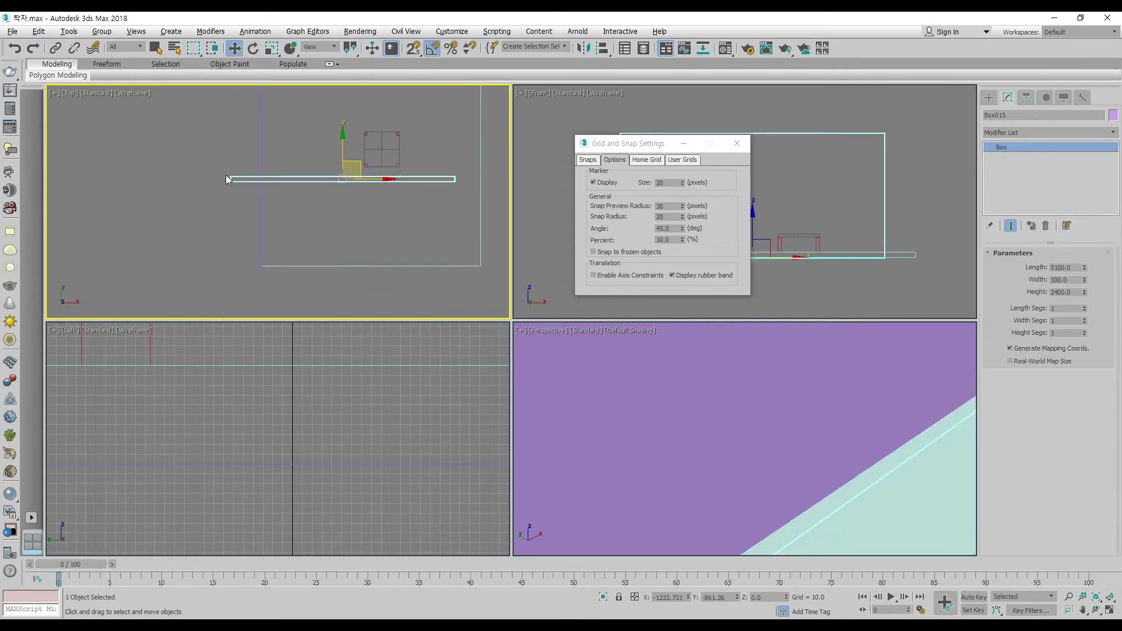
{"action": "left_click", "coordinate": [411, 50]}
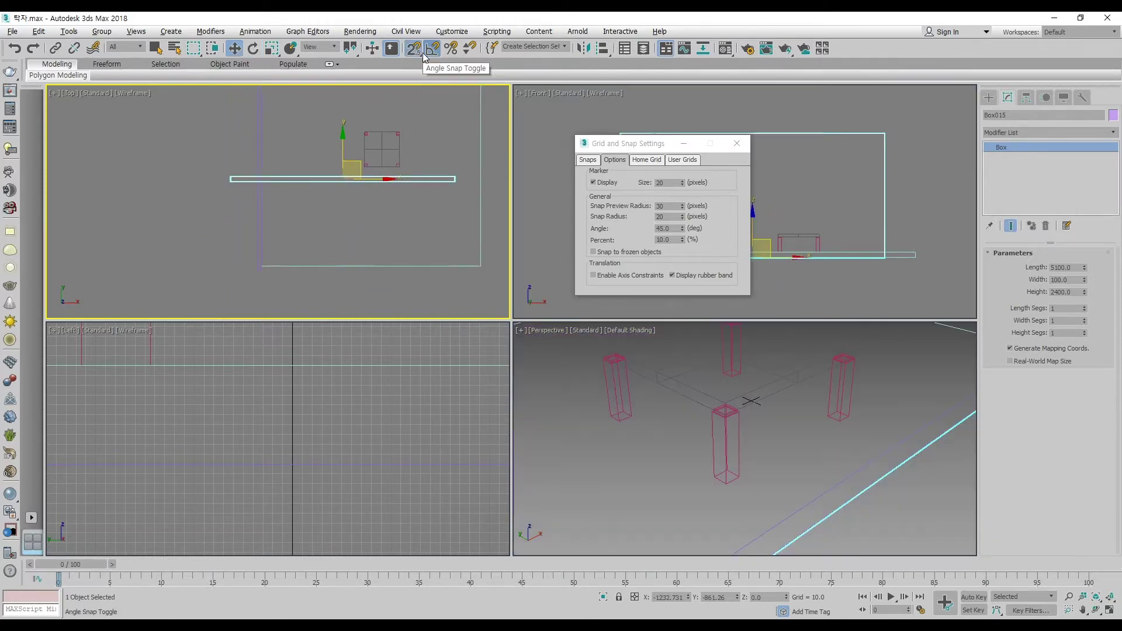
{"action": "left_click_drag", "start_coordinate": [229, 177], "coordinate": [267, 270]}
{"action": "mouse_move", "coordinate": [477, 283]}
{"action": "middle_mouse_down"}
{"action": "mouse_move", "coordinate": [461, 283]}
{"action": "mouse_move", "coordinate": [478, 268]}
{"action": "mouse_move", "coordinate": [459, 269]}
{"action": "middle_mouse_up"}
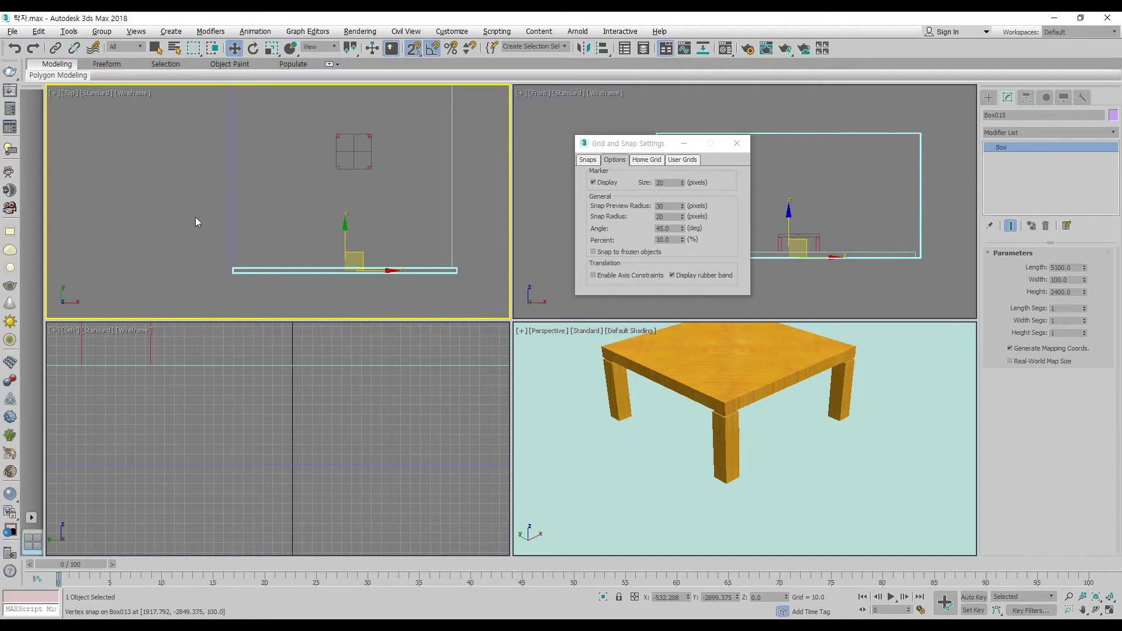
{"action": "left_click", "coordinate": [228, 230]}
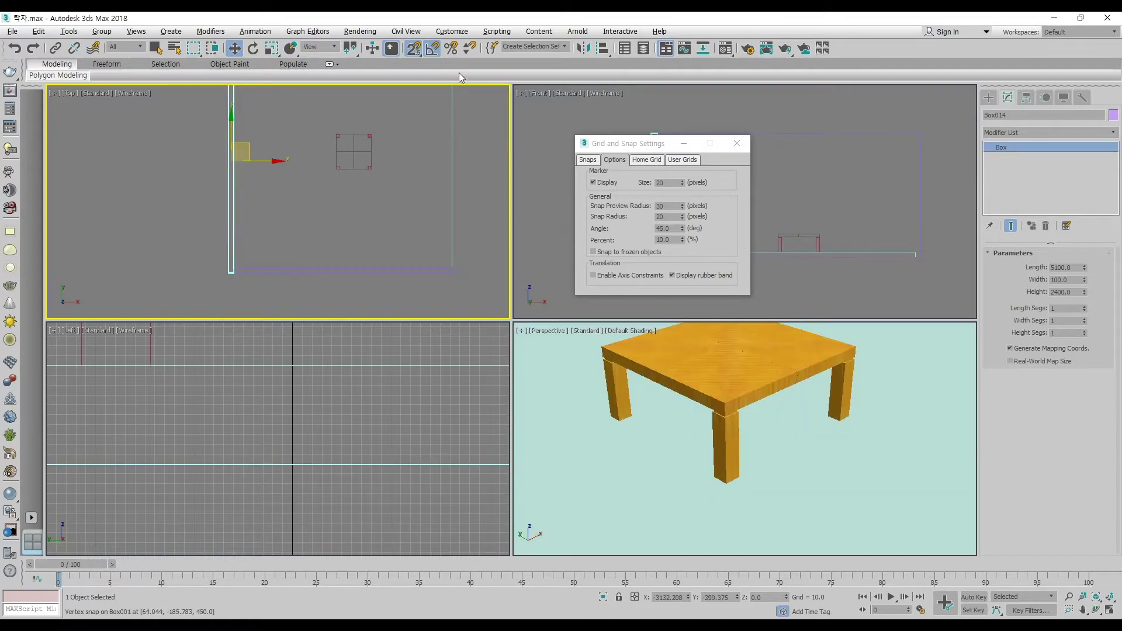
{"action": "left_click_drag", "start_coordinate": [417, 53], "coordinate": [415, 68]}
{"action": "mouse_move", "coordinate": [268, 164]}
{"action": "left_mouse_down", "text": "shift"}
{"action": "mouse_move", "coordinate": [298, 187]}
{"action": "mouse_move", "coordinate": [278, 207]}
{"action": "mouse_move", "coordinate": [276, 196]}
{"action": "mouse_move", "coordinate": [481, 180]}
{"action": "left_mouse_up", "text": "shift"}
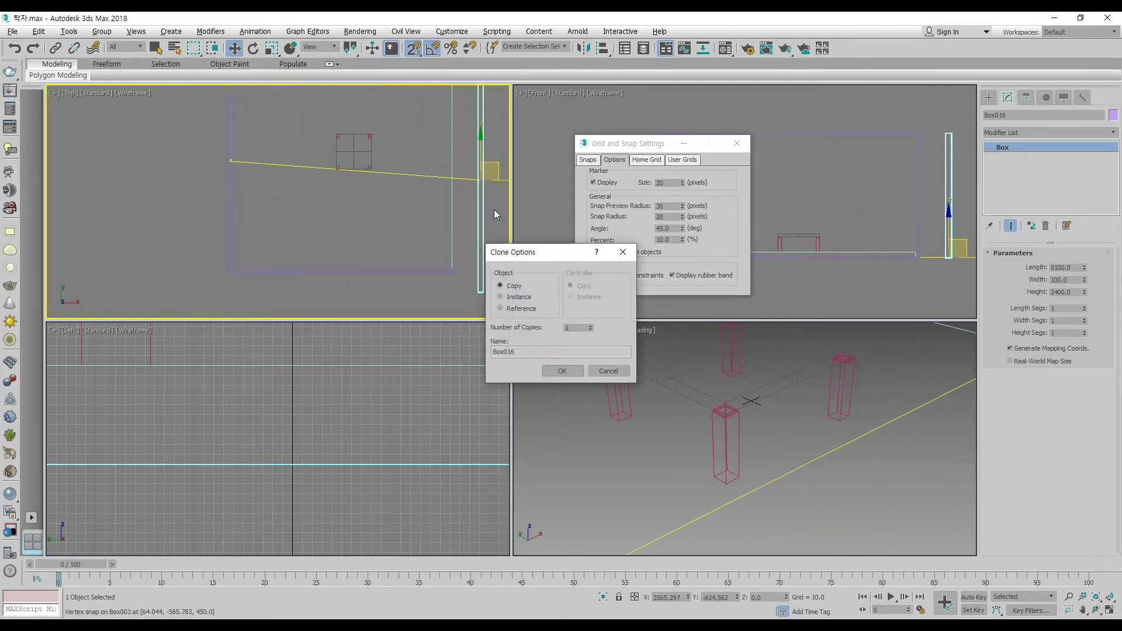
{"action": "left_click", "coordinate": [608, 370]}
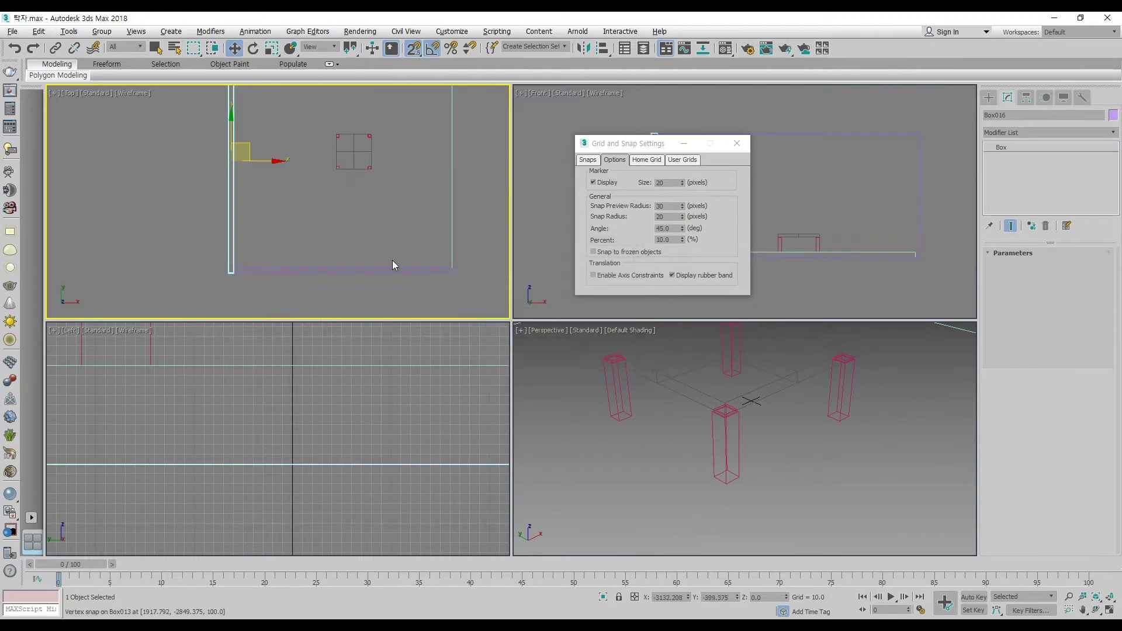
- Copy the left wall straight across without snapping, and vertex-snap the copy's lower-left corner to the floor's lower-right corner
{"action": "left_click", "coordinate": [406, 52]}
{"action": "mouse_move", "coordinate": [266, 164]}
{"action": "left_mouse_down", "text": "shift"}
{"action": "mouse_move", "coordinate": [306, 155]}
{"action": "mouse_move", "coordinate": [283, 163]}
{"action": "mouse_move", "coordinate": [290, 173]}
{"action": "mouse_move", "coordinate": [502, 187]}
{"action": "left_mouse_up", "text": "shift"}
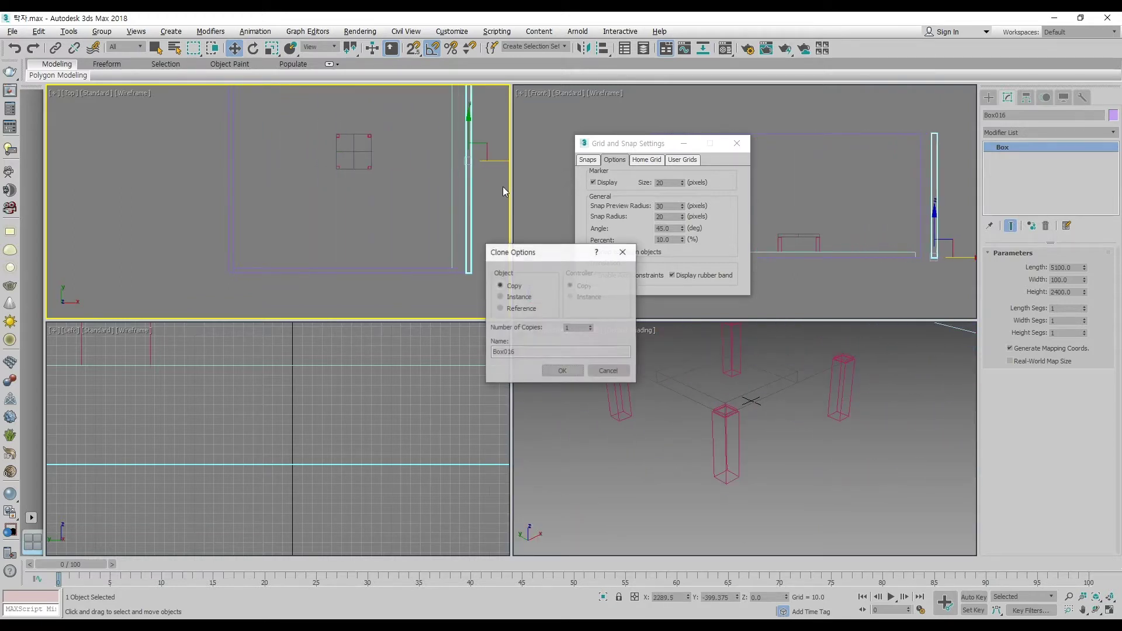
{"action": "left_click", "coordinate": [561, 371]}
{"action": "left_click", "coordinate": [432, 48]}
{"action": "mouse_move", "coordinate": [467, 276]}
{"action": "left_mouse_down"}
{"action": "mouse_move", "coordinate": [465, 289]}
{"action": "mouse_move", "coordinate": [454, 264]}
{"action": "left_mouse_up"}
{"action": "key", "text": "s"}
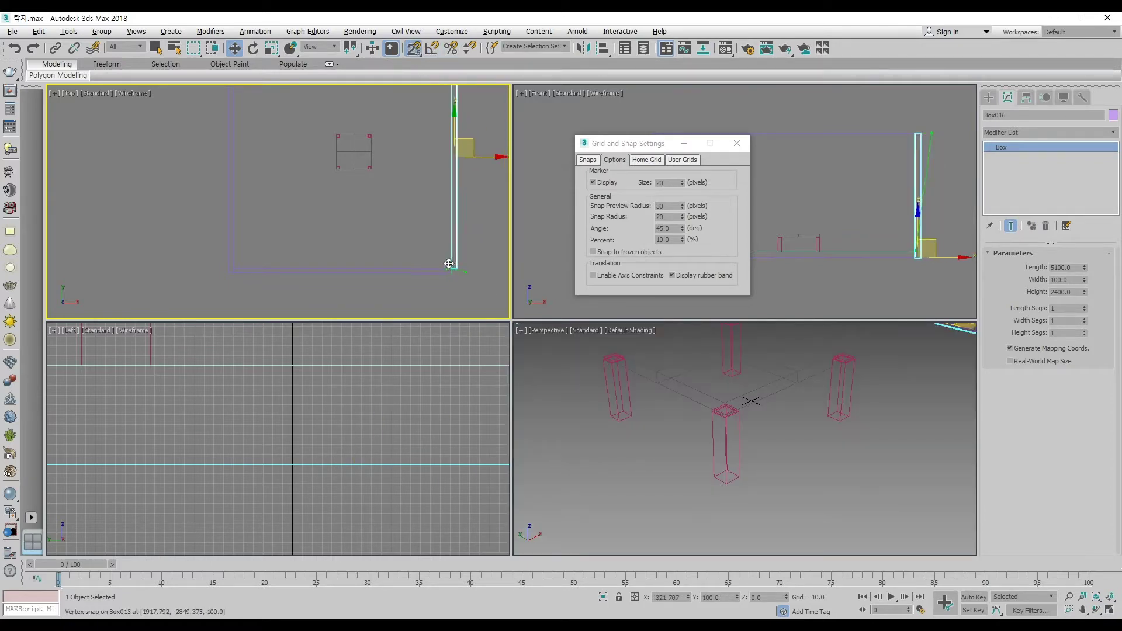
- Make one copy of the lower wall, placed just beyond the floor's upper edge in the top view
{"action": "middle_click_drag", "start_coordinate": [471, 176], "coordinate": [471, 291]}
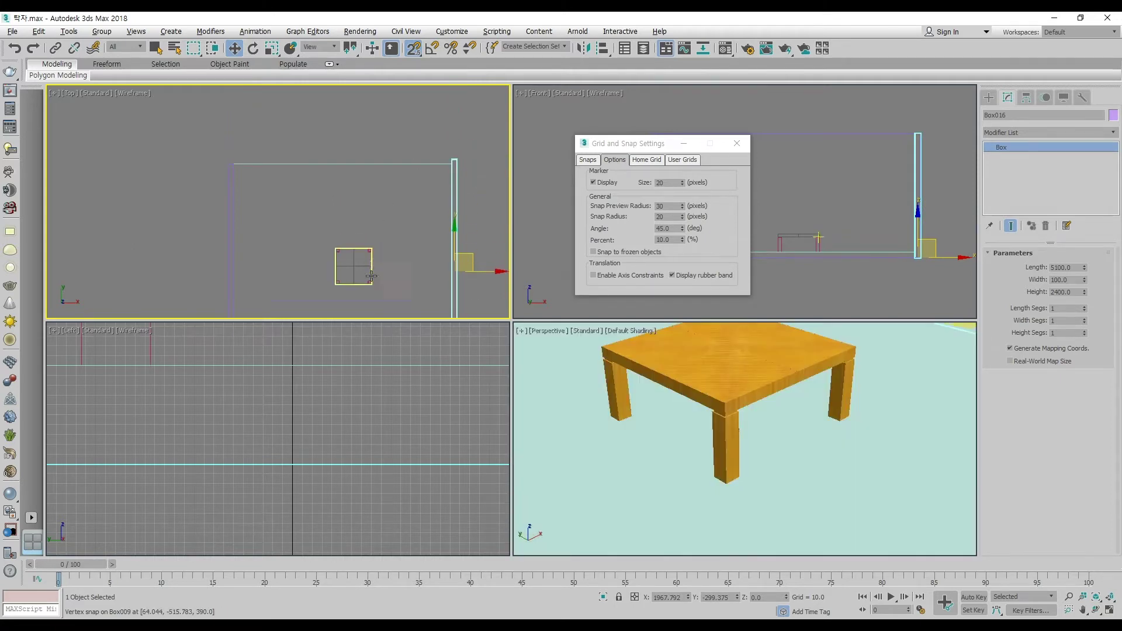
{"action": "middle_click_drag", "start_coordinate": [379, 309], "coordinate": [412, 169]}
{"action": "left_click", "coordinate": [407, 246]}
{"action": "scroll", "coordinate": [406, 250], "scroll_direction": "down", "scroll_amount": 2}
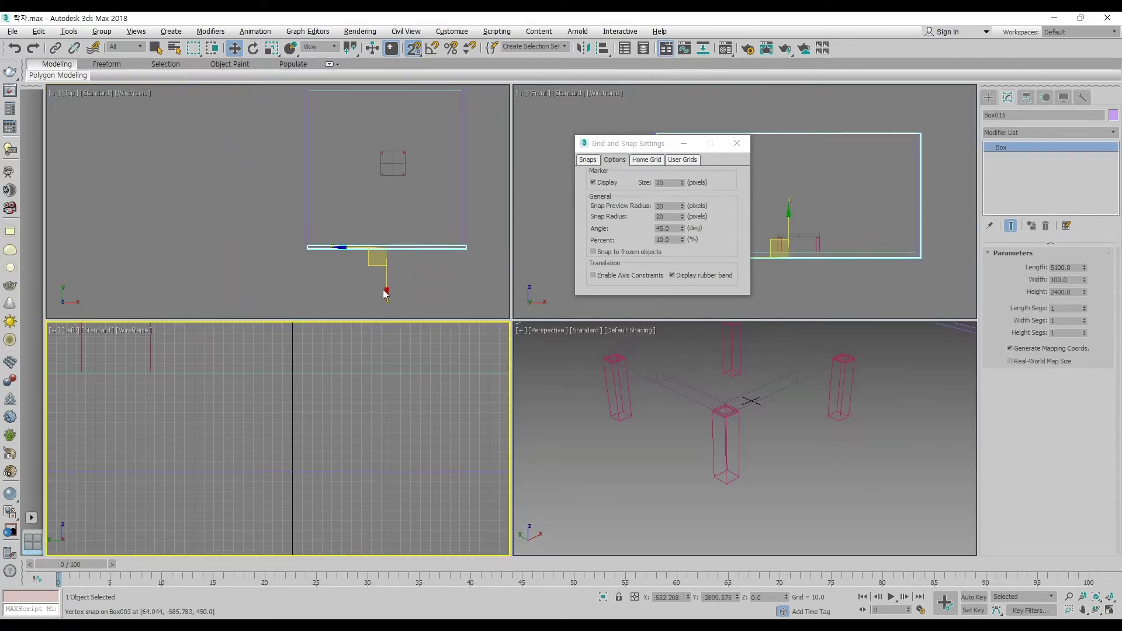
{"action": "middle_click_drag", "start_coordinate": [402, 259], "coordinate": [401, 286]}
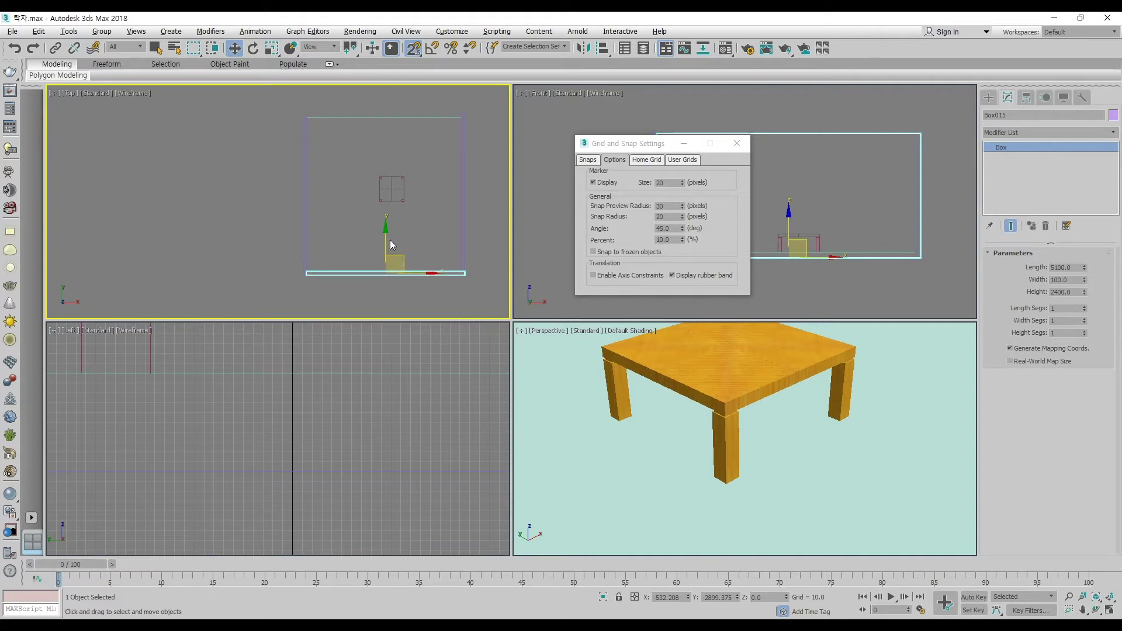
{"action": "left_click_drag", "start_coordinate": [389, 236], "coordinate": [402, 99], "text": "shift"}
{"action": "left_click", "coordinate": [562, 370]}
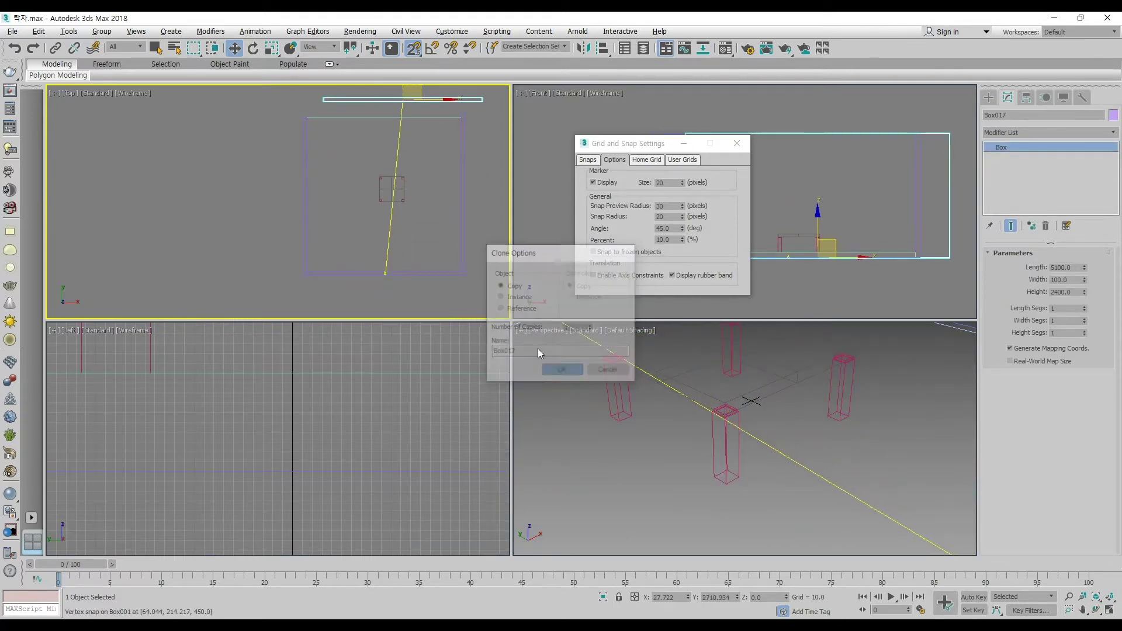
- Snap the new wall's upper-right corner to the right wall's upper-left corner, closing the room's fourth side, and deselect it
{"action": "middle_click_drag", "start_coordinate": [419, 120], "coordinate": [418, 158]}
{"action": "scroll", "coordinate": [456, 156], "scroll_direction": "up", "scroll_amount": 2}
{"action": "scroll", "coordinate": [455, 156], "scroll_direction": "up", "scroll_amount": 2}
{"action": "left_click_drag", "start_coordinate": [452, 158], "coordinate": [408, 187]}
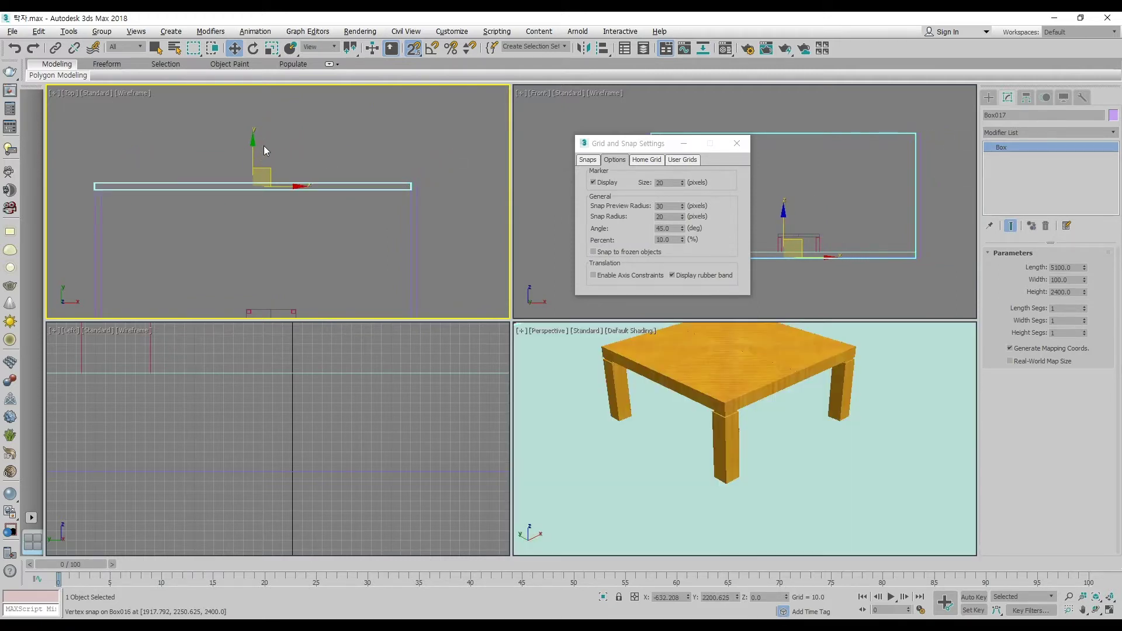
{"action": "left_click", "coordinate": [369, 141]}
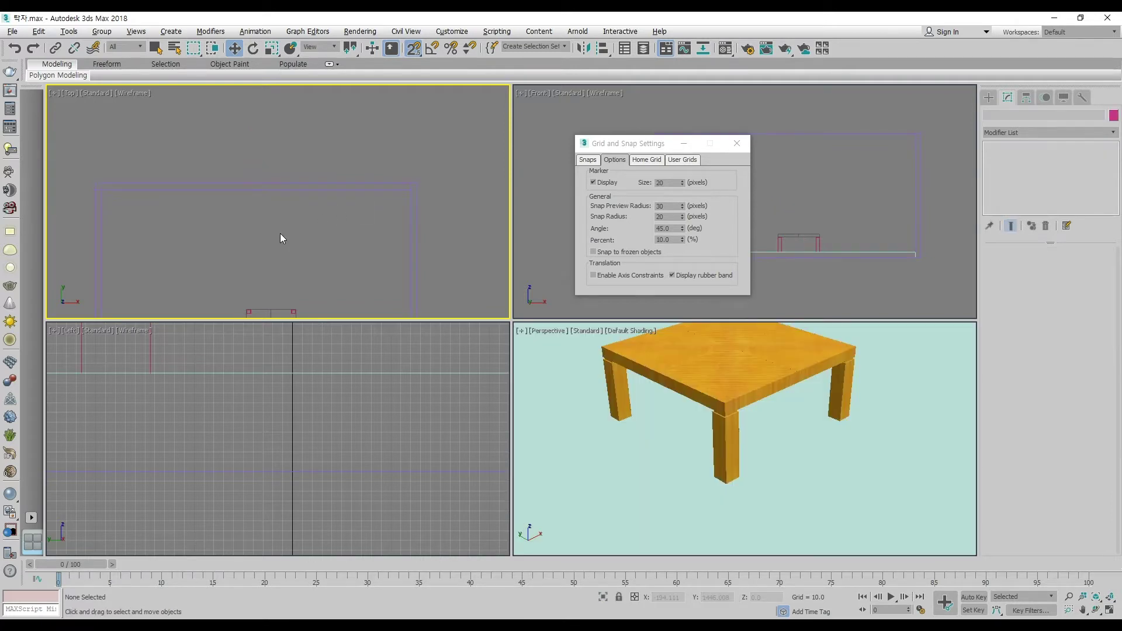
- Close the grid and snap settings and bring the whole walled room into the perspective view
{"action": "left_click_drag", "start_coordinate": [650, 151], "coordinate": [648, 94]}
{"action": "left_click", "coordinate": [735, 87]}
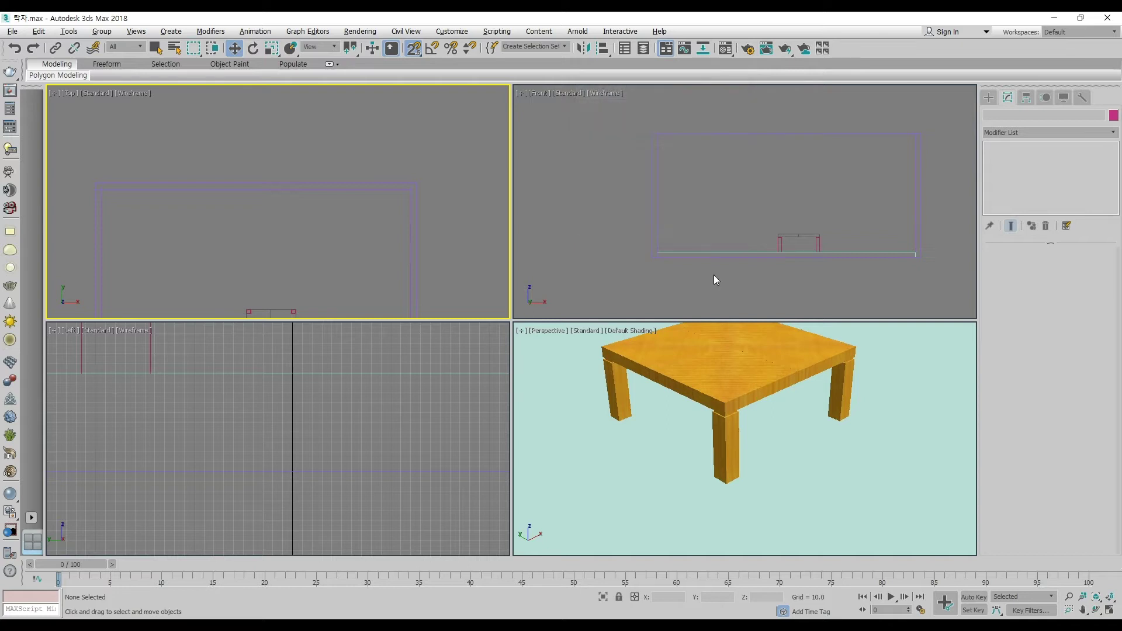
{"action": "scroll", "coordinate": [651, 362], "scroll_direction": "down", "scroll_amount": 5}
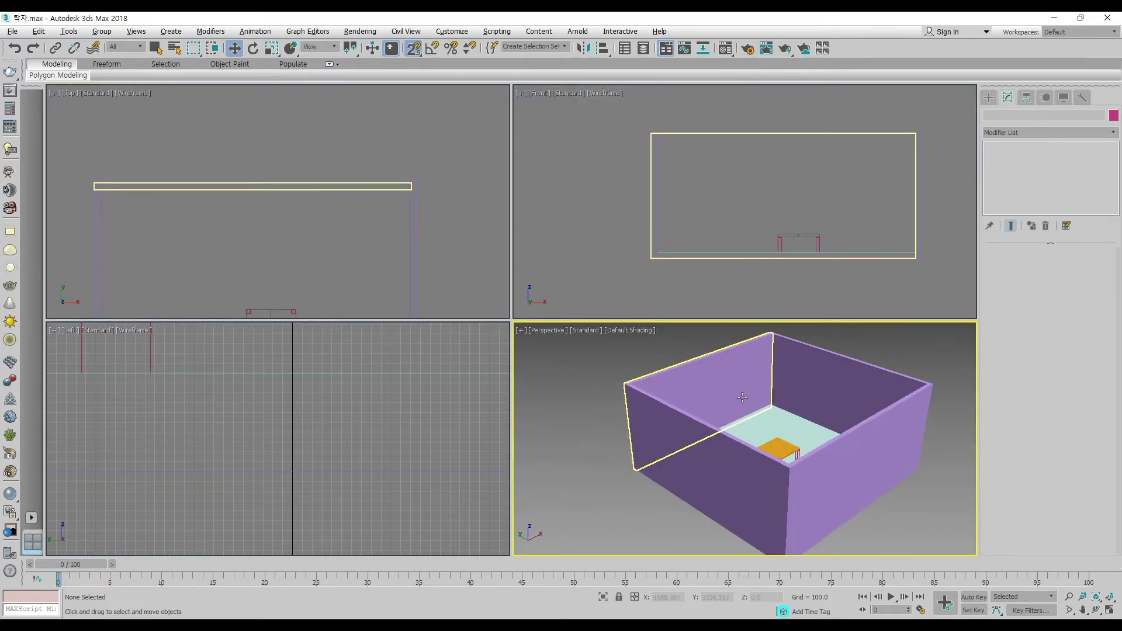
- Lock the upper wall as the selection and snap its left end over to the left wall's inner corner in the top view
{"action": "middle_click_drag", "start_coordinate": [693, 385], "coordinate": [696, 451], "text": "alt"}
{"action": "middle_click_drag", "start_coordinate": [118, 208], "coordinate": [212, 197]}
{"action": "scroll", "coordinate": [211, 193], "scroll_direction": "up", "scroll_amount": 3}
{"action": "left_click", "coordinate": [160, 181]}
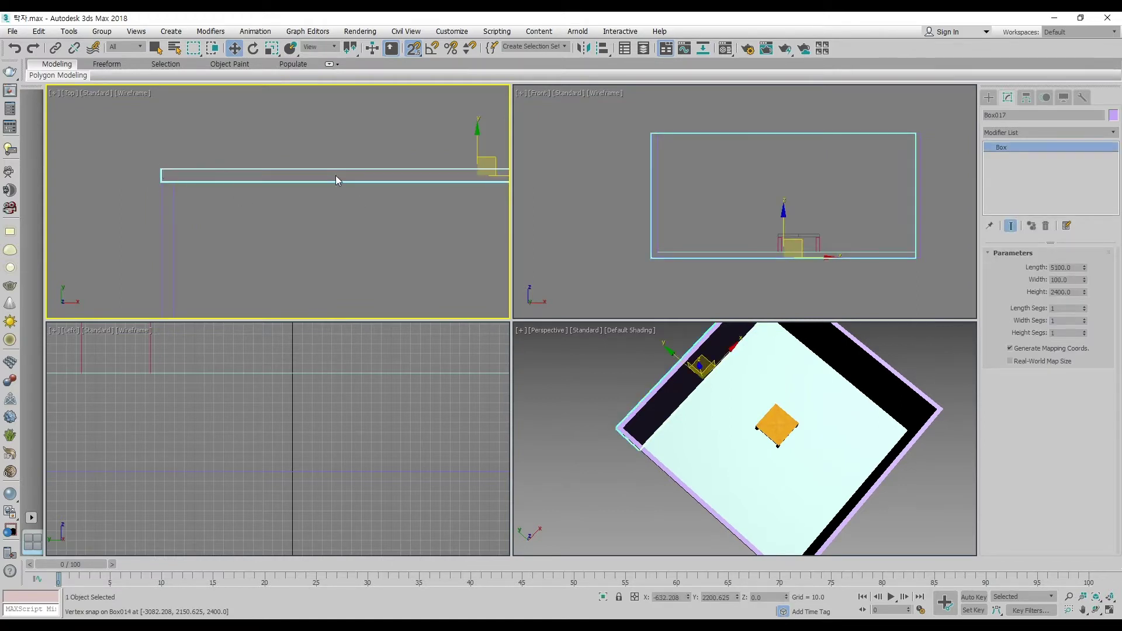
{"action": "key", "text": "space"}
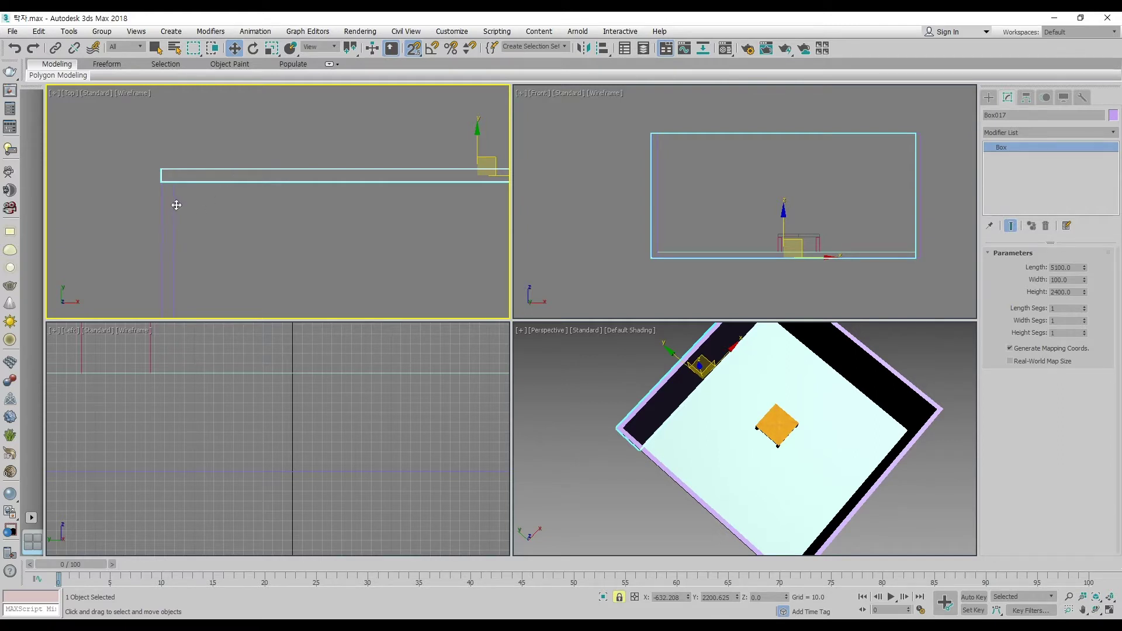
{"action": "left_click_drag", "start_coordinate": [161, 179], "coordinate": [174, 179]}
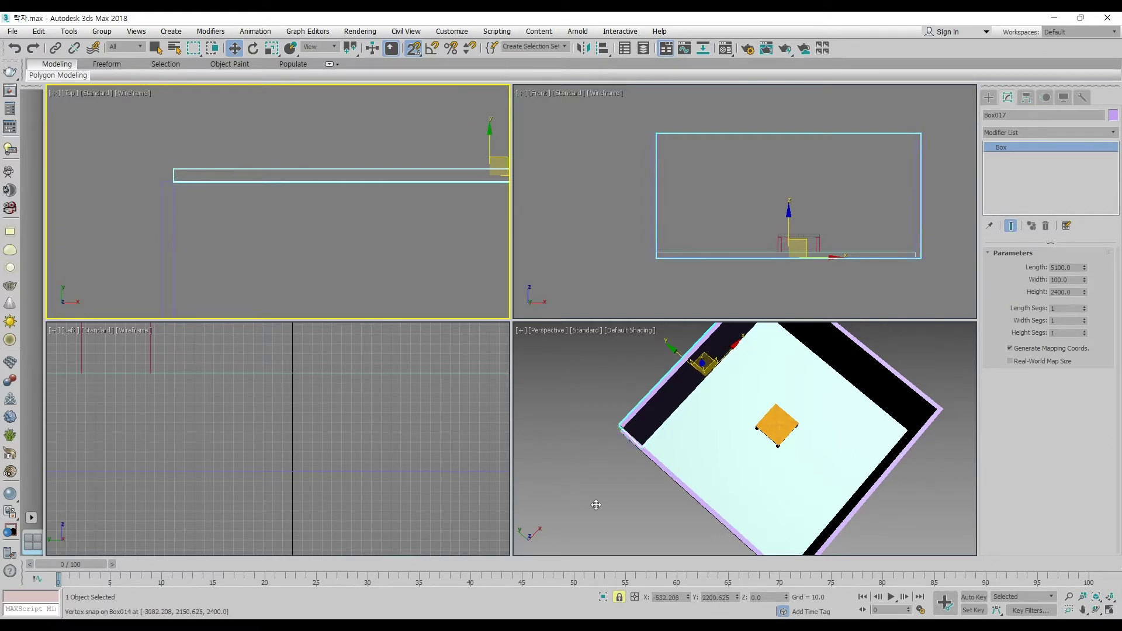
- Snap the upper wall back so its left end meets the left wall's outer corner, and unlock the selection
{"action": "middle_click_drag", "start_coordinate": [614, 459], "coordinate": [608, 420], "text": "alt"}
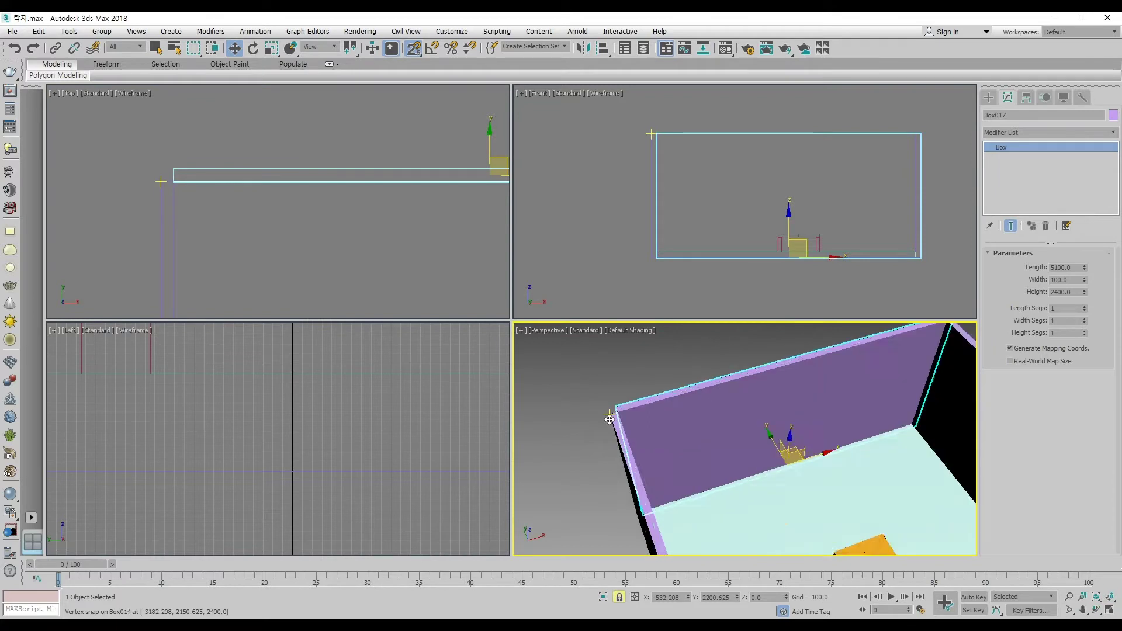
{"action": "scroll", "coordinate": [608, 419], "scroll_direction": "up", "scroll_amount": 4}
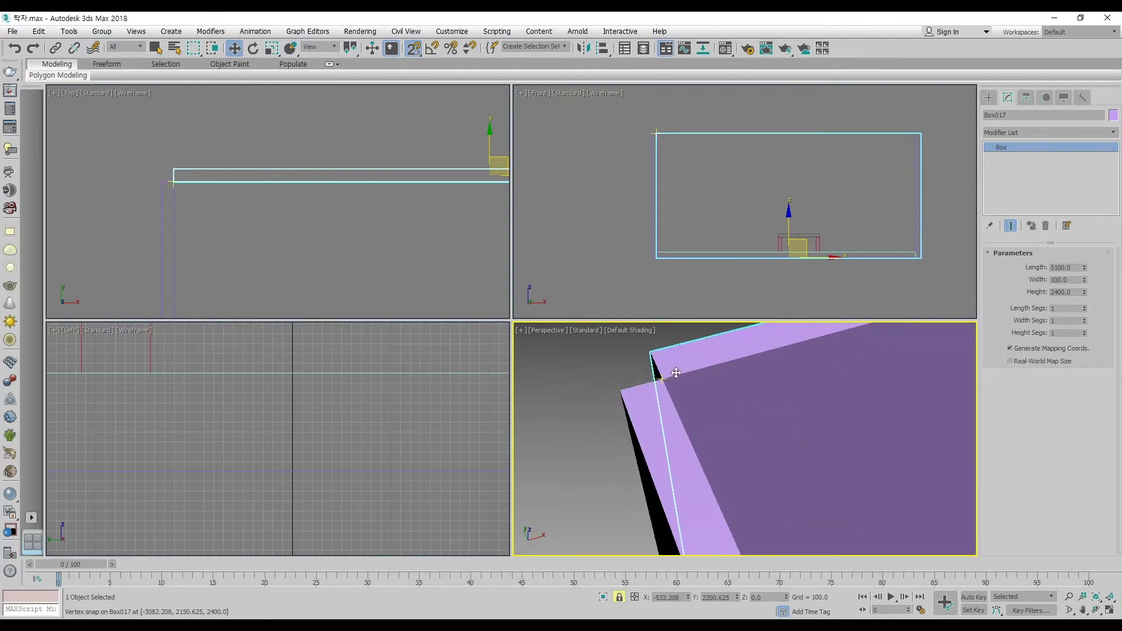
{"action": "scroll", "coordinate": [652, 447], "scroll_direction": "up", "scroll_amount": 4}
{"action": "middle_click_drag", "start_coordinate": [671, 383], "coordinate": [690, 452], "text": "alt"}
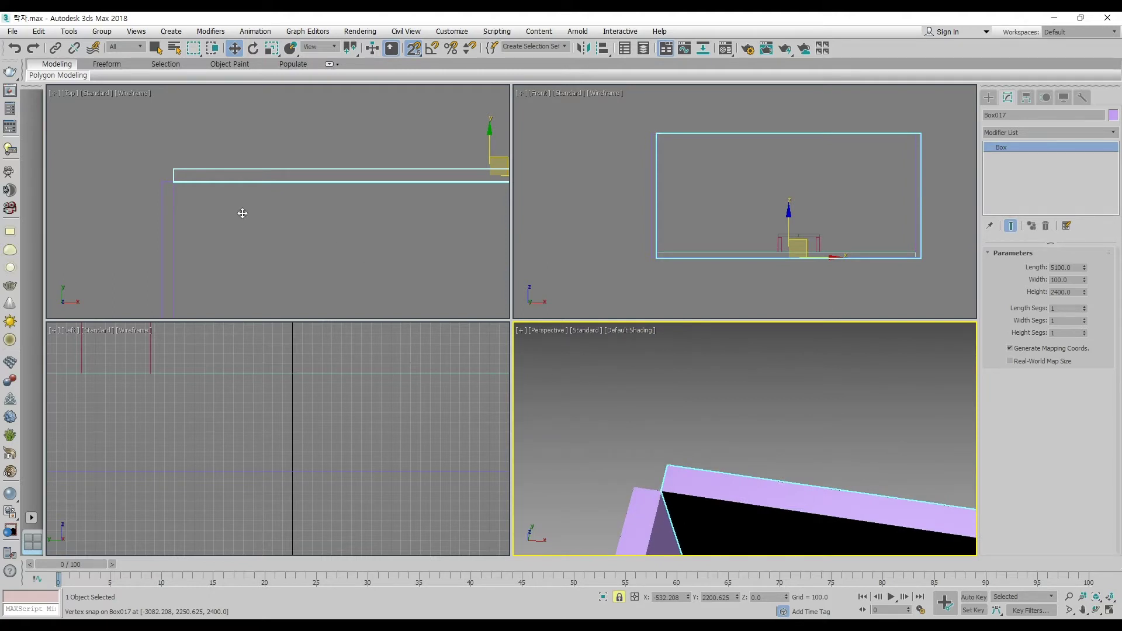
{"action": "left_click_drag", "start_coordinate": [184, 196], "coordinate": [200, 208]}
{"action": "scroll", "coordinate": [185, 189], "scroll_direction": "up", "scroll_amount": 3}
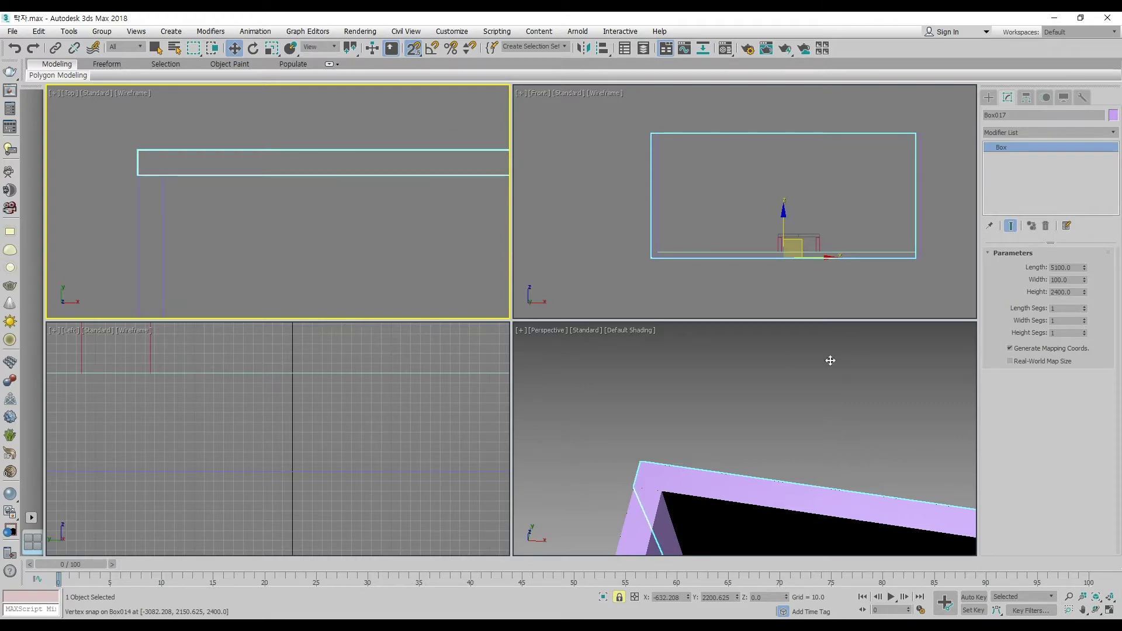
{"action": "right_click", "coordinate": [789, 403]}
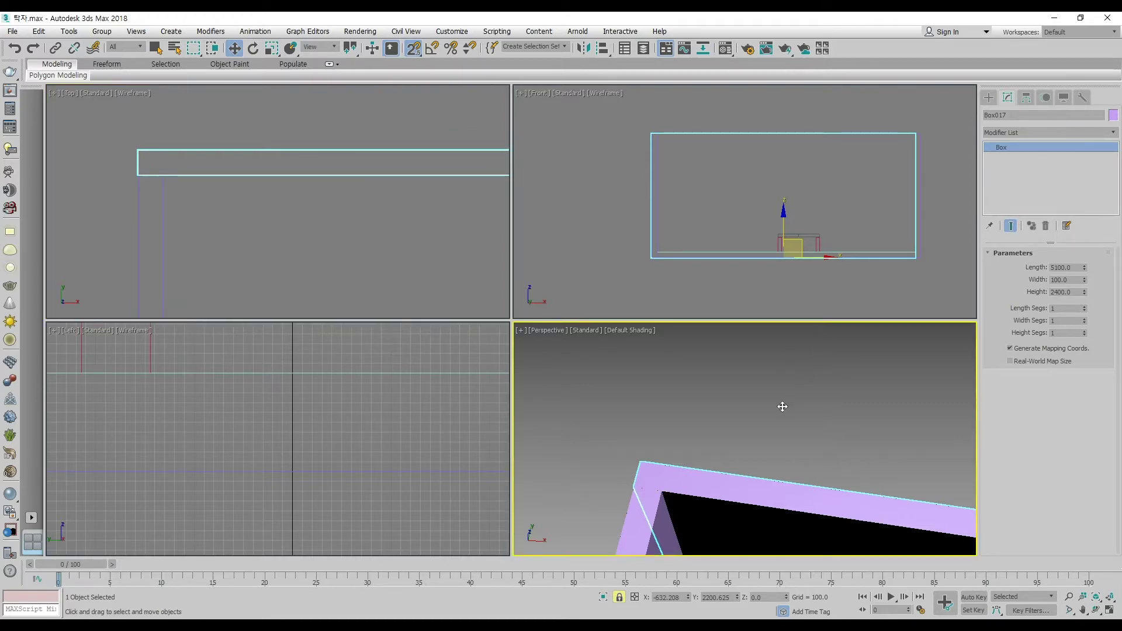
{"action": "scroll", "coordinate": [782, 405], "scroll_direction": "down", "scroll_amount": 5}
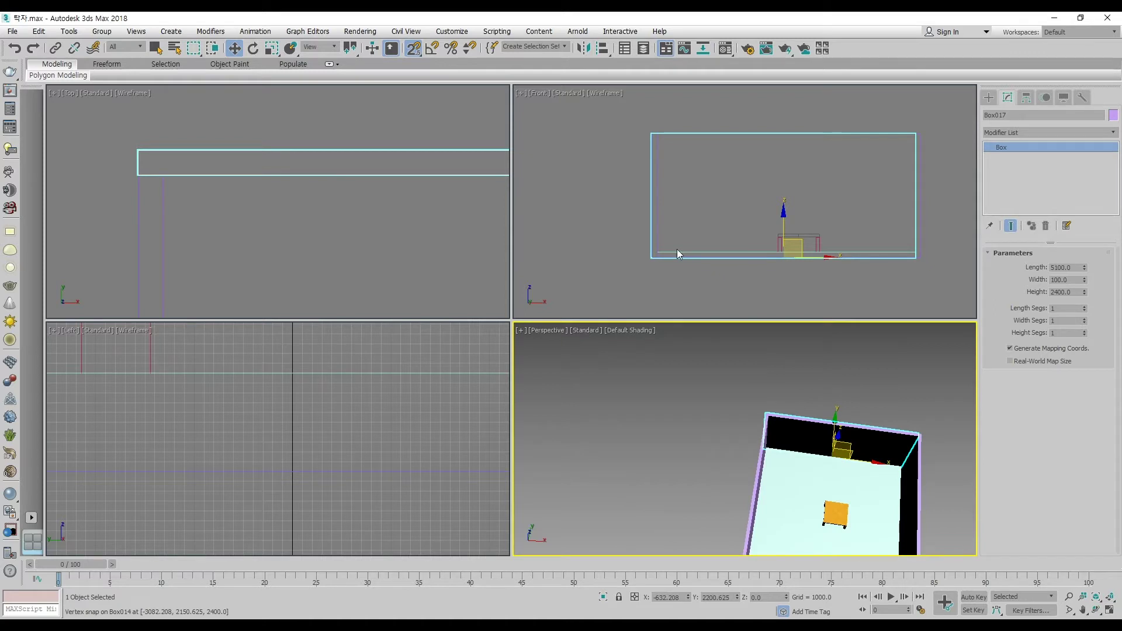
- Draw a ceiling box in the top view, about 5233 long, 5767 wide and 1335 high, overlapping the room
{"action": "scroll", "coordinate": [654, 262], "scroll_direction": "up", "scroll_amount": 5}
{"action": "right_click", "coordinate": [648, 252]}
{"action": "scroll", "coordinate": [648, 251], "scroll_direction": "up", "scroll_amount": 1}
{"action": "left_click_drag", "start_coordinate": [648, 251], "coordinate": [624, 230]}
{"action": "scroll", "coordinate": [649, 193], "scroll_direction": "down", "scroll_amount": 3}
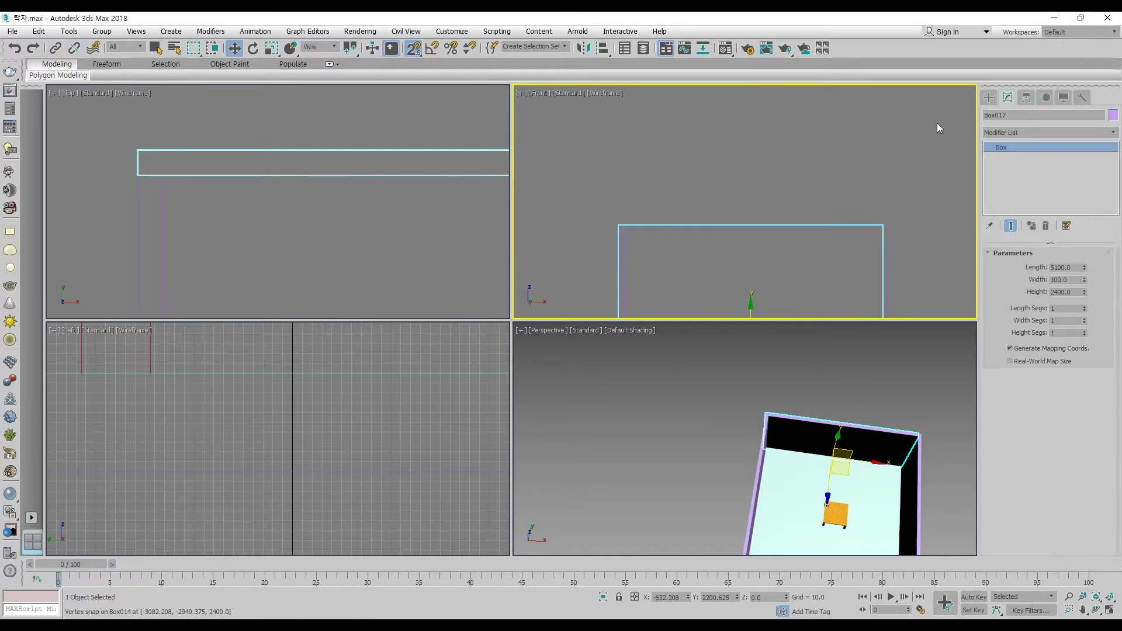
{"action": "left_click", "coordinate": [989, 97]}
{"action": "left_click", "coordinate": [1025, 167]}
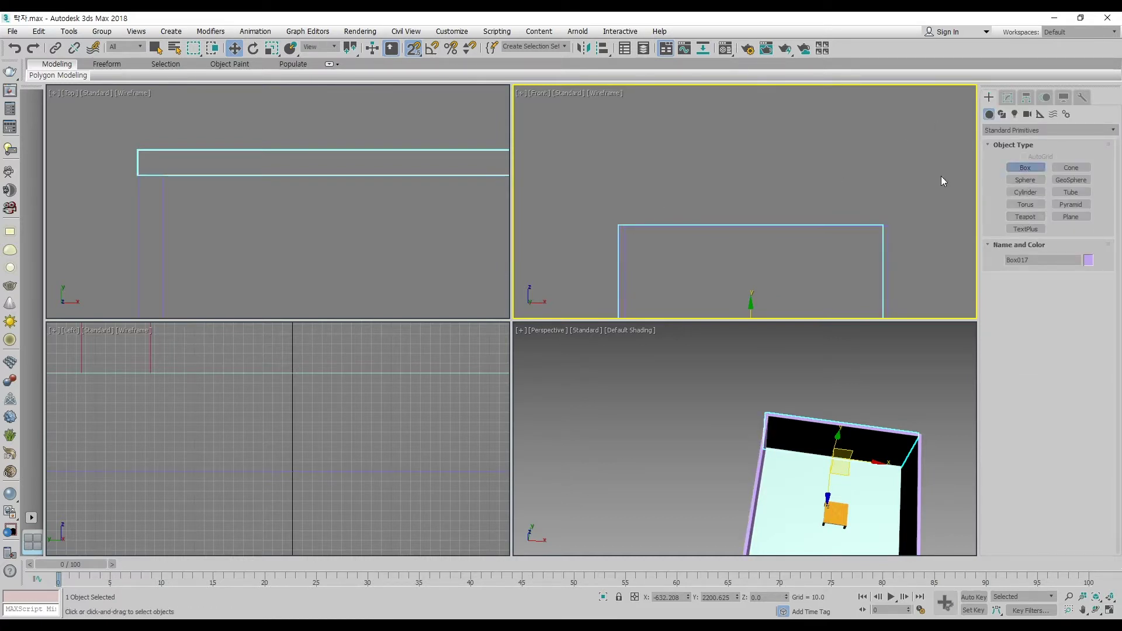
{"action": "scroll", "coordinate": [234, 132], "scroll_direction": "down", "scroll_amount": 8}
{"action": "scroll", "coordinate": [249, 149], "scroll_direction": "down", "scroll_amount": 2}
{"action": "middle_click_drag", "start_coordinate": [253, 166], "coordinate": [222, 160]}
{"action": "left_click_drag", "start_coordinate": [208, 164], "coordinate": [335, 280]}
{"action": "left_click", "coordinate": [334, 251]}
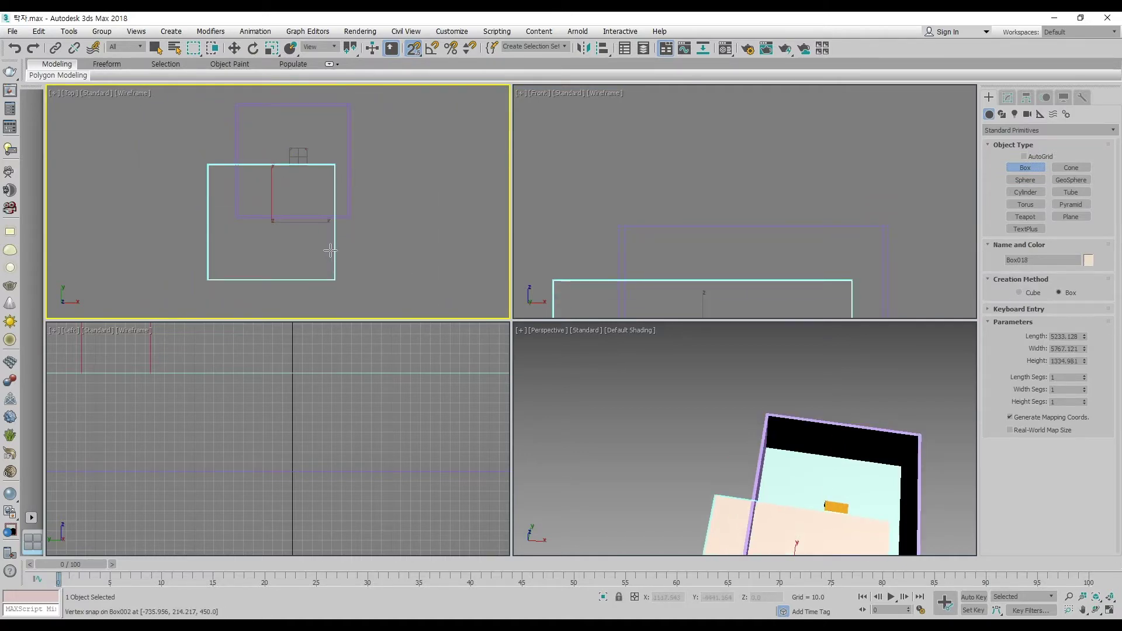
{"action": "key", "text": "w"}
- Set the ceiling box's length and width to 5100 and its height to 100
{"action": "left_click", "coordinate": [1008, 97]}
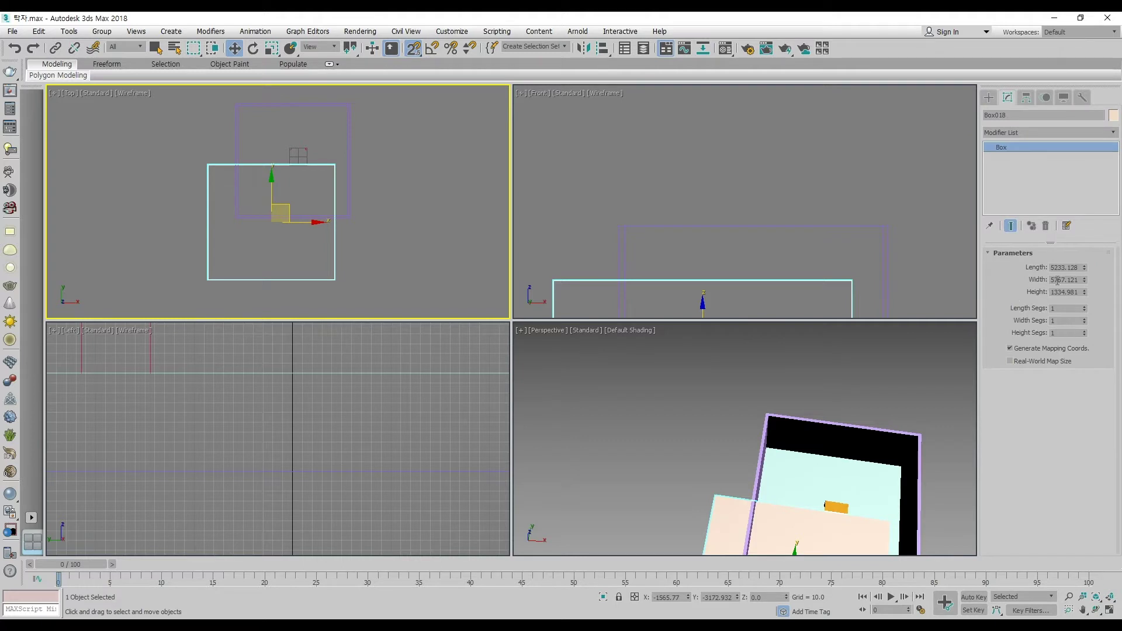
{"action": "double_click", "coordinate": [1069, 267]}
{"action": "type", "text": "5100"}
{"action": "key", "text": "Tab"}
{"action": "type", "text": "5100"}
{"action": "key", "text": "Tab"}
{"action": "type", "text": "1"}
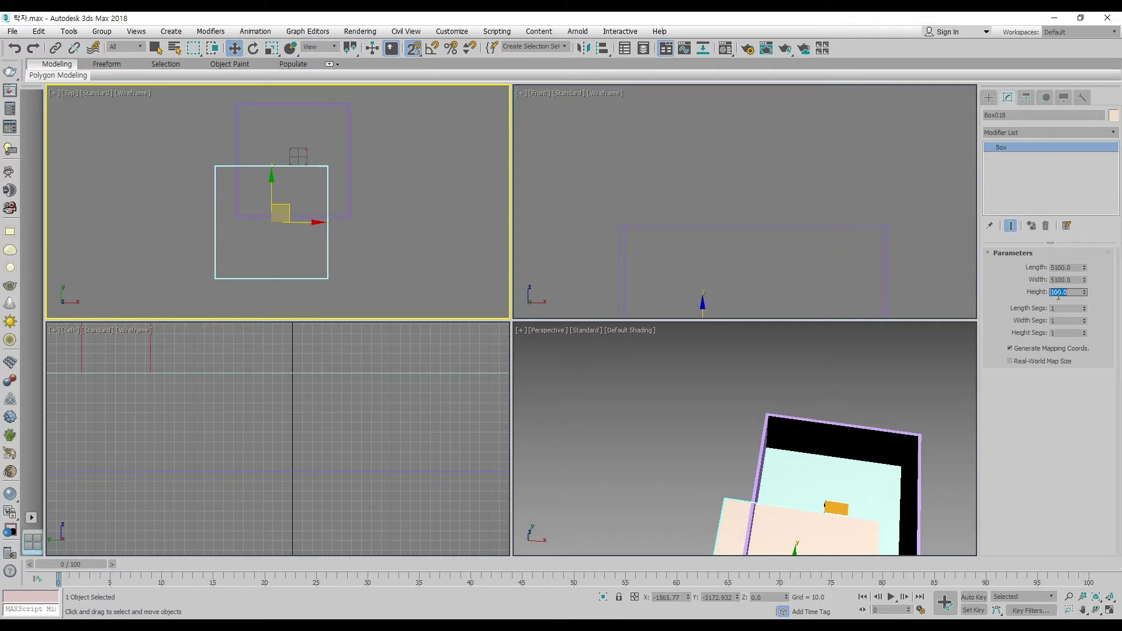
{"action": "key", "text": "Return"}
- Snap the ceiling's lower-left corner to the left wall's outer corner in the top view, and raise it above the walls with snapping off
{"action": "left_click_drag", "start_coordinate": [215, 279], "coordinate": [244, 212]}
{"action": "scroll", "coordinate": [298, 225], "scroll_direction": "up", "scroll_amount": 4}
{"action": "middle_click_drag", "start_coordinate": [710, 286], "coordinate": [727, 256]}
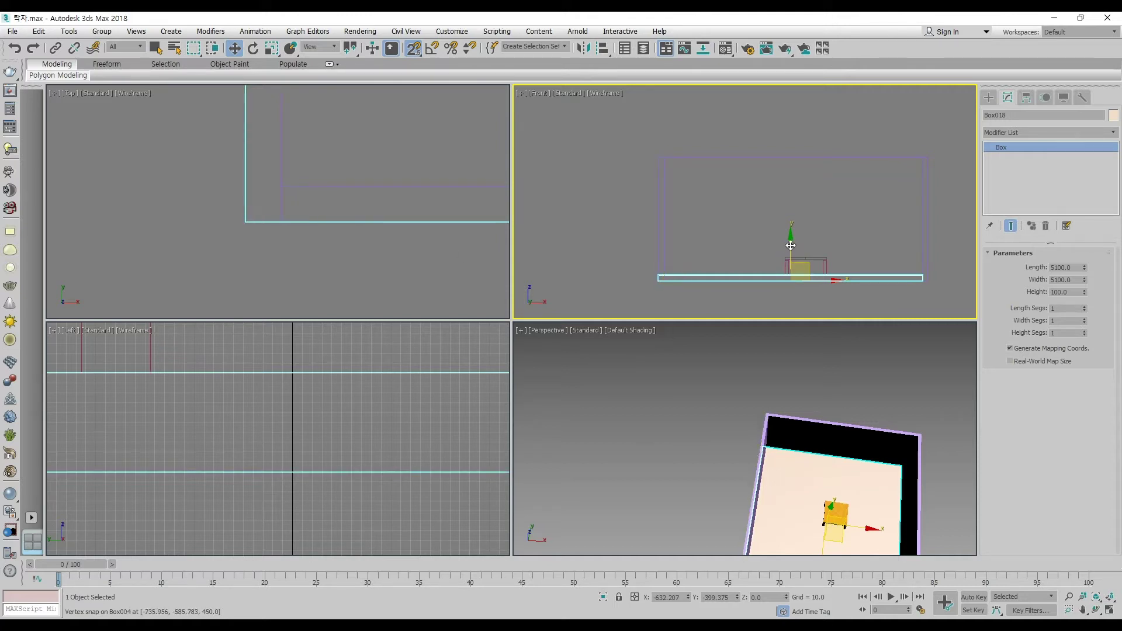
{"action": "left_click_drag", "start_coordinate": [791, 246], "coordinate": [844, 228]}
{"action": "right_click", "coordinate": [844, 228]}
{"action": "left_click", "coordinate": [411, 52]}
{"action": "left_click_drag", "start_coordinate": [791, 237], "coordinate": [785, 74]}
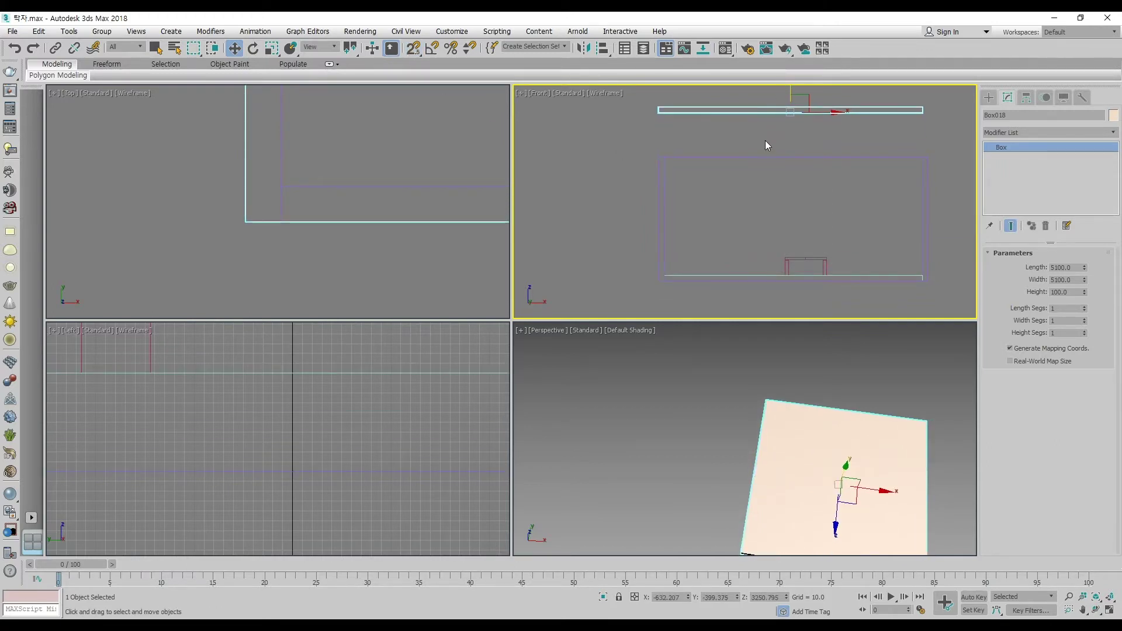
- Align the ceiling to a wall in Y position only, matching the ceiling's minimum to the wall's maximum
{"action": "key", "text": "alt+a"}
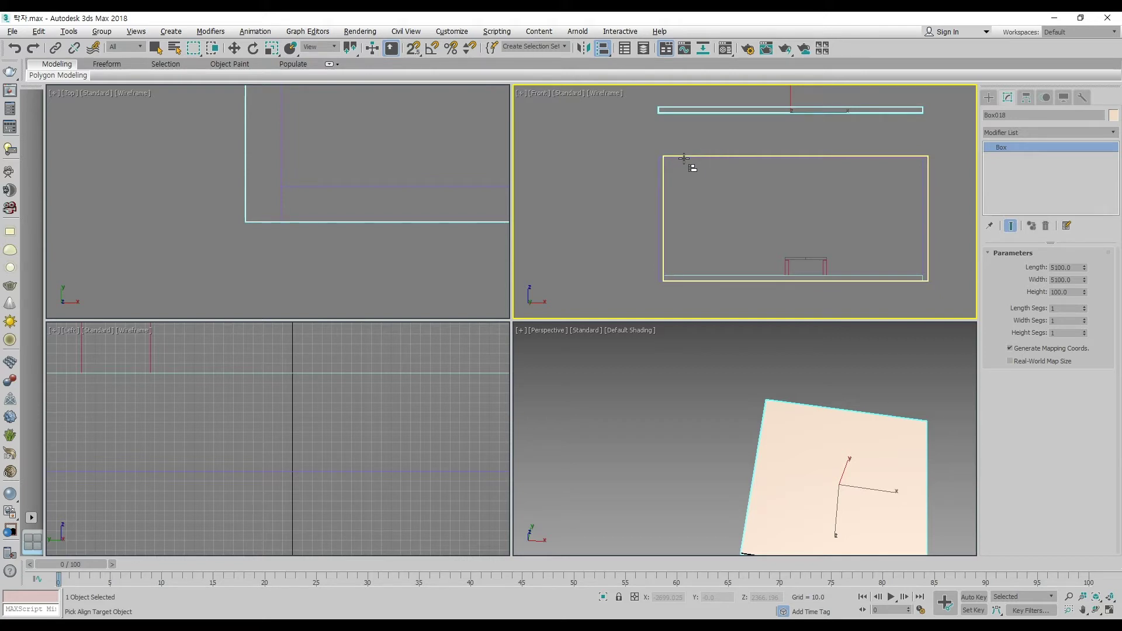
{"action": "left_click", "coordinate": [684, 159]}
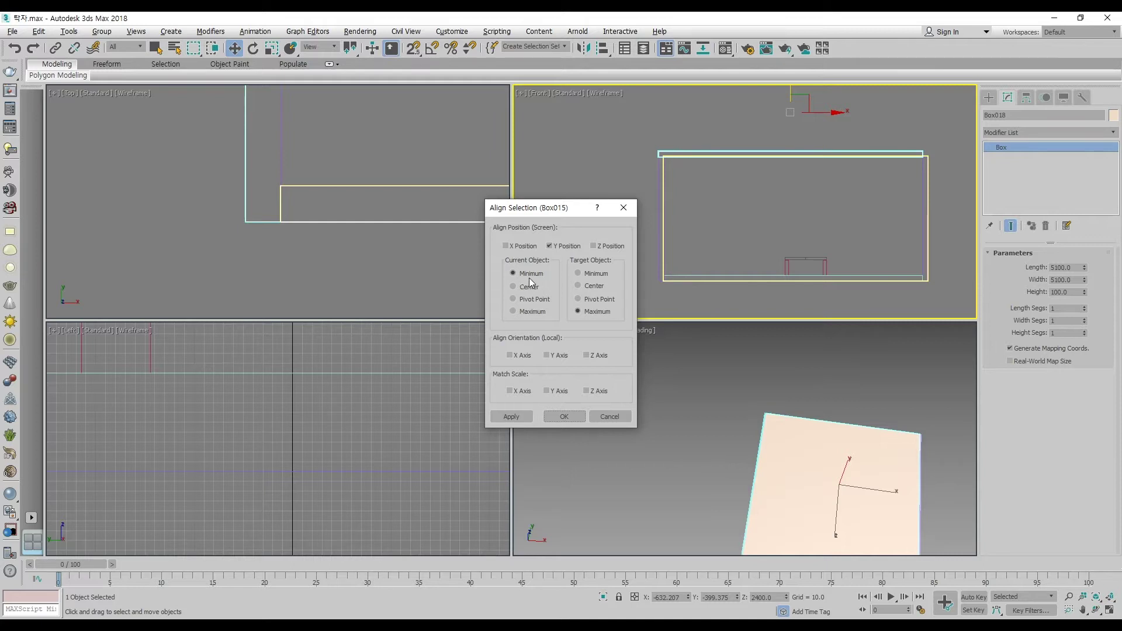
{"action": "left_click", "coordinate": [570, 416]}
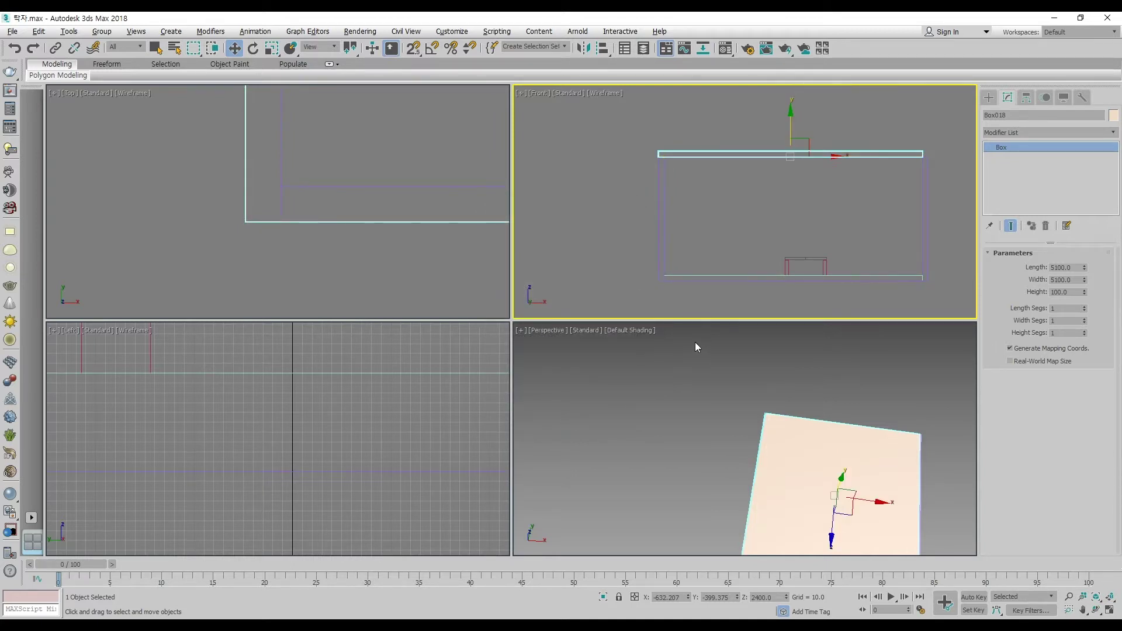
- Set the ceiling's length and width to 5200
{"action": "middle_click_drag", "start_coordinate": [388, 239], "coordinate": [238, 262]}
{"action": "scroll", "coordinate": [296, 222], "scroll_direction": "down", "scroll_amount": 2}
{"action": "middle_click_drag", "start_coordinate": [295, 222], "coordinate": [304, 229]}
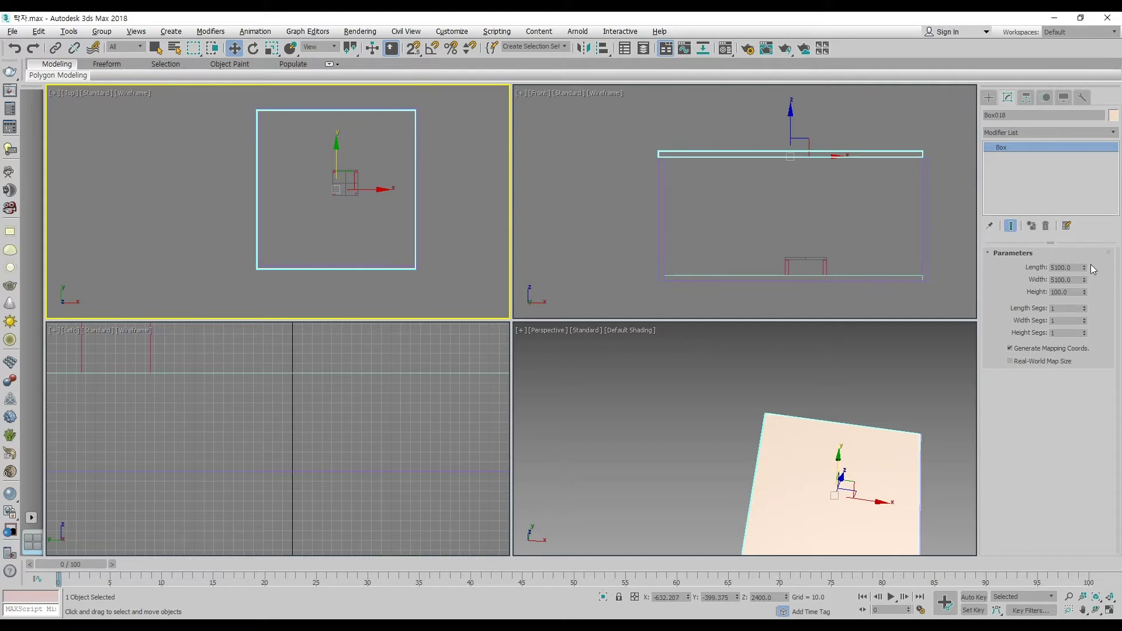
{"action": "left_click", "coordinate": [1052, 270]}
{"action": "key", "text": "Tab"}
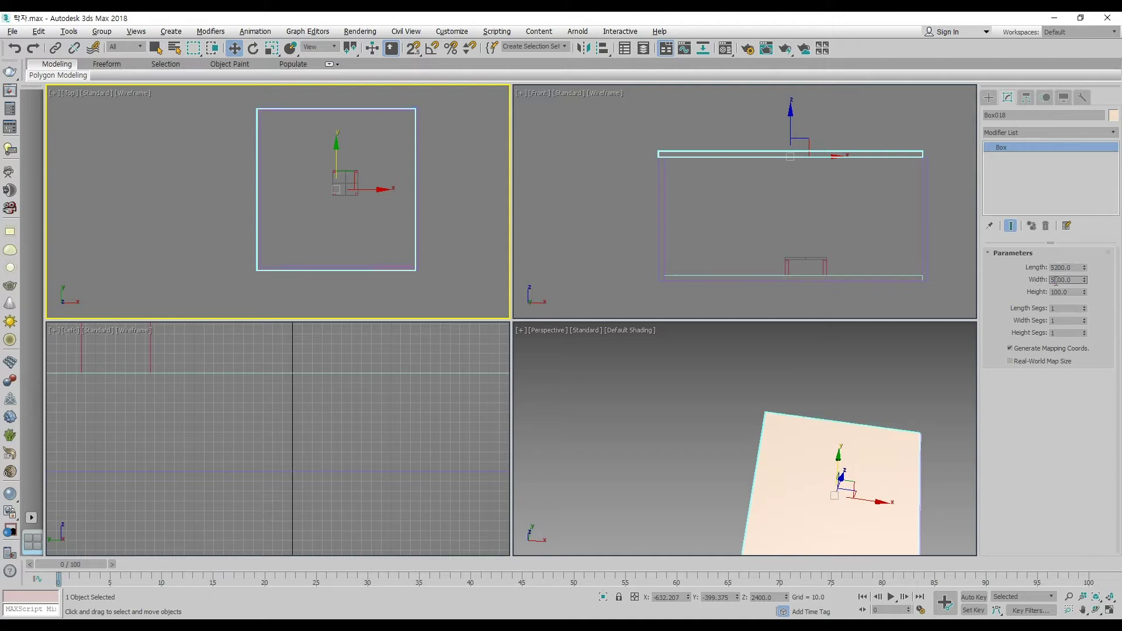
{"action": "type", "text": "5200"}
{"action": "key", "text": "Return"}
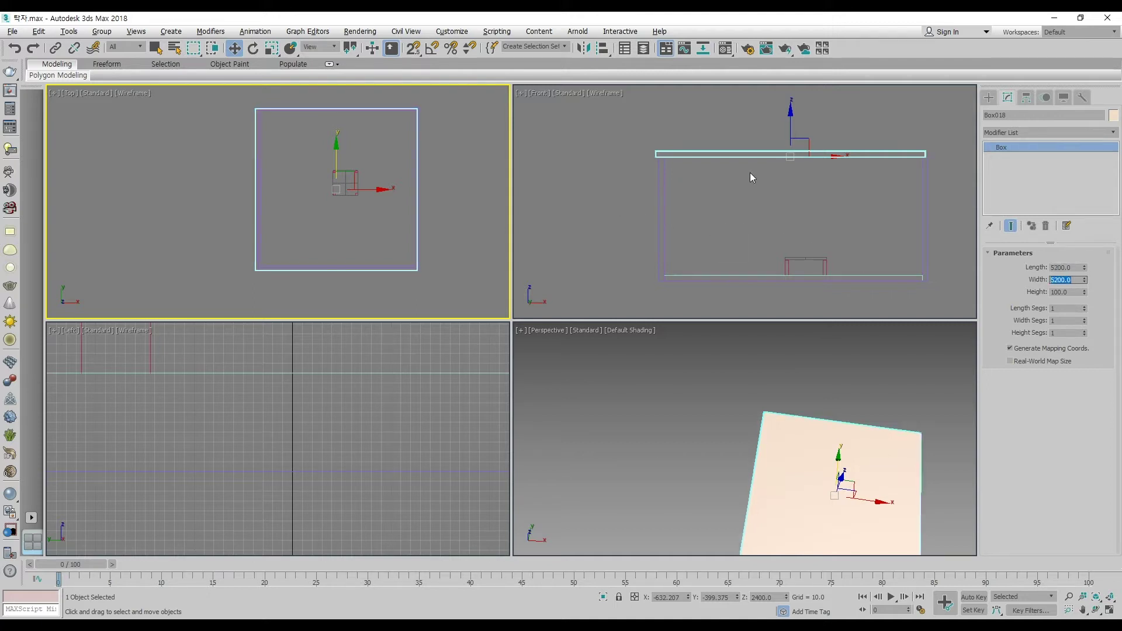
- Turn vertex snapping on and snap the ceiling's lower-left corner to the walls' outer lower-left corner in the top view
{"action": "scroll", "coordinate": [932, 153], "scroll_direction": "up", "scroll_amount": 3}
{"action": "scroll", "coordinate": [696, 164], "scroll_direction": "down", "scroll_amount": 4}
{"action": "scroll", "coordinate": [733, 162], "scroll_direction": "up", "scroll_amount": 5}
{"action": "scroll", "coordinate": [245, 265], "scroll_direction": "up", "scroll_amount": 3}
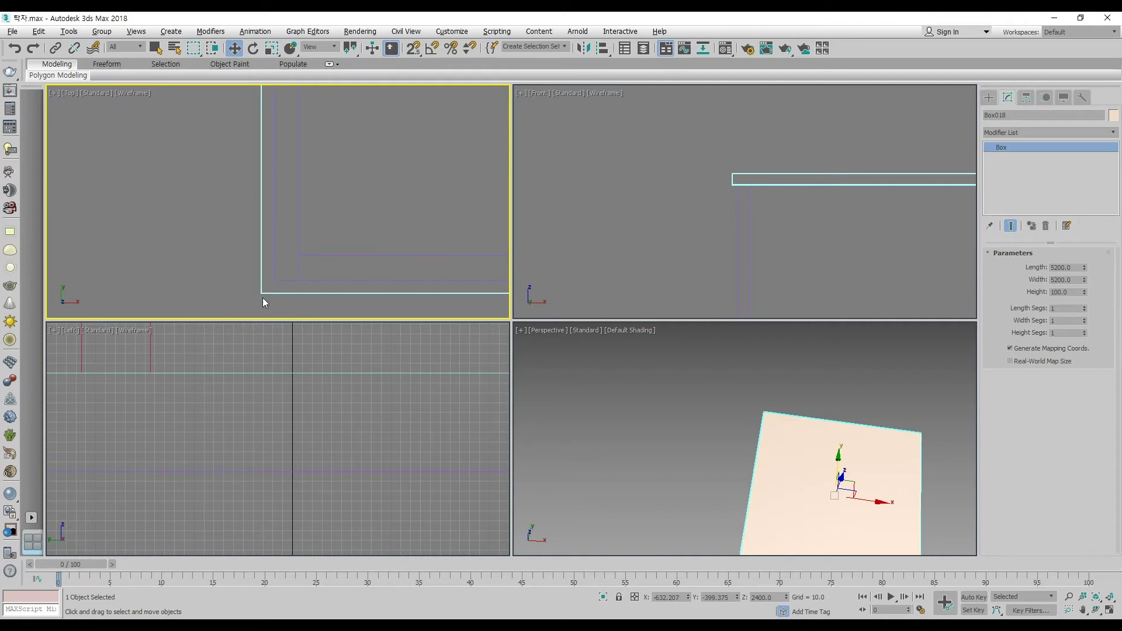
{"action": "key", "text": "s"}
{"action": "left_click_drag", "start_coordinate": [263, 295], "coordinate": [280, 277]}
{"action": "middle_click_drag", "start_coordinate": [642, 396], "coordinate": [716, 356], "text": "alt"}
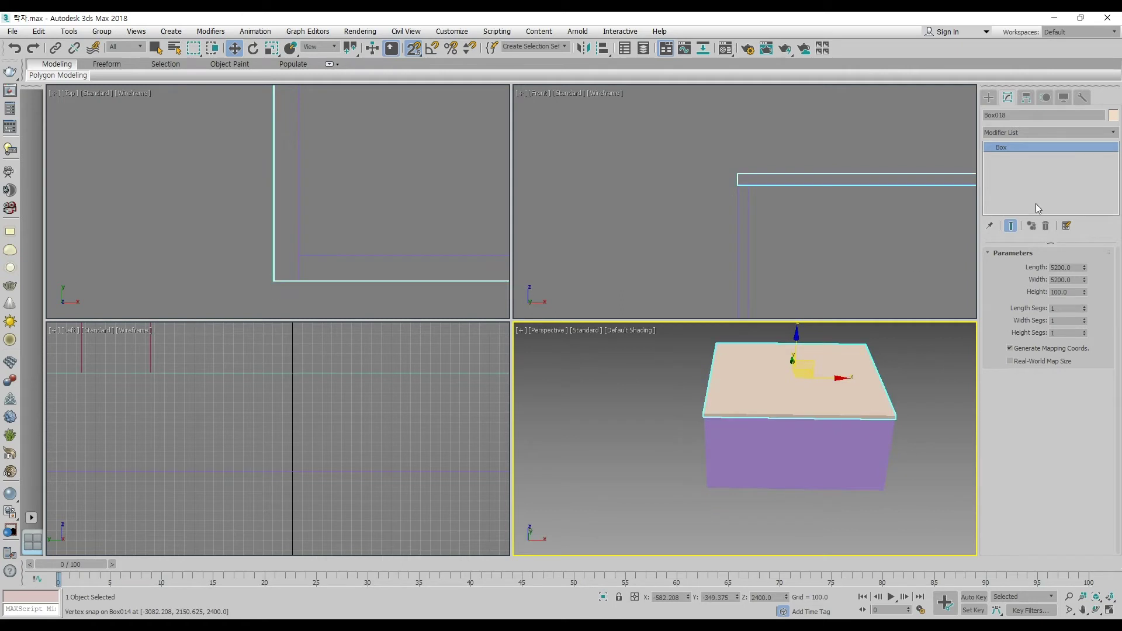
- Draw a small box over the table in the top view with snapping off, about 783 long, 812 wide and 340 high
{"action": "left_click", "coordinate": [989, 100]}
{"action": "left_click", "coordinate": [1032, 168]}
{"action": "scroll", "coordinate": [348, 160], "scroll_direction": "up", "scroll_amount": 2}
{"action": "scroll", "coordinate": [286, 194], "scroll_direction": "down", "scroll_amount": 5}
{"action": "scroll", "coordinate": [295, 192], "scroll_direction": "down", "scroll_amount": 5}
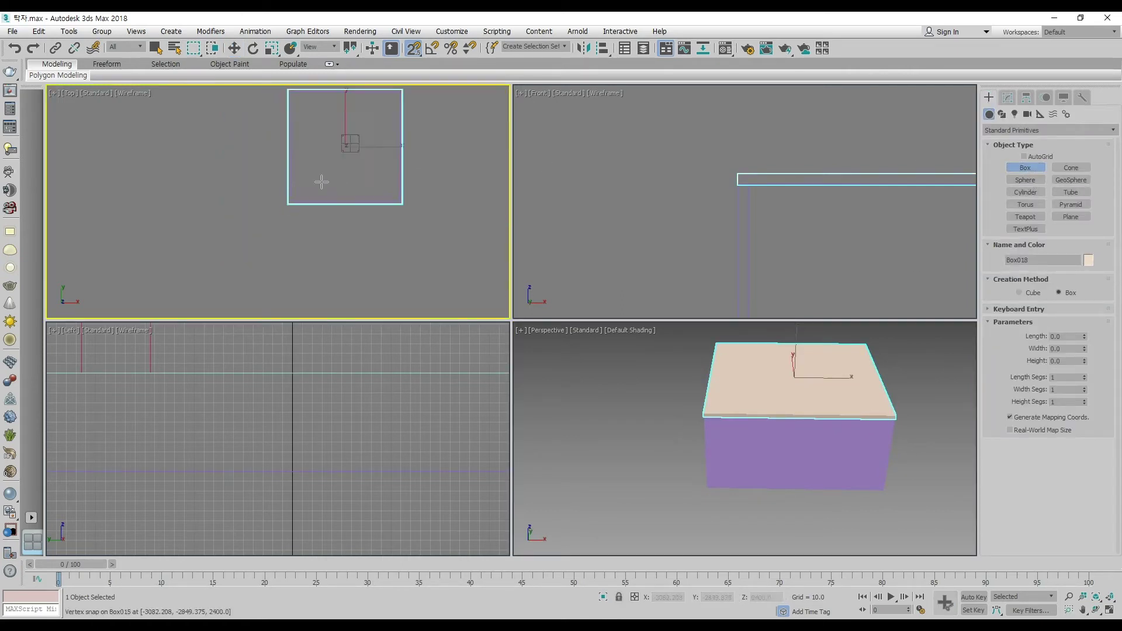
{"action": "scroll", "coordinate": [339, 193], "scroll_direction": "up", "scroll_amount": 4}
{"action": "left_click_drag", "start_coordinate": [312, 161], "coordinate": [364, 211]}
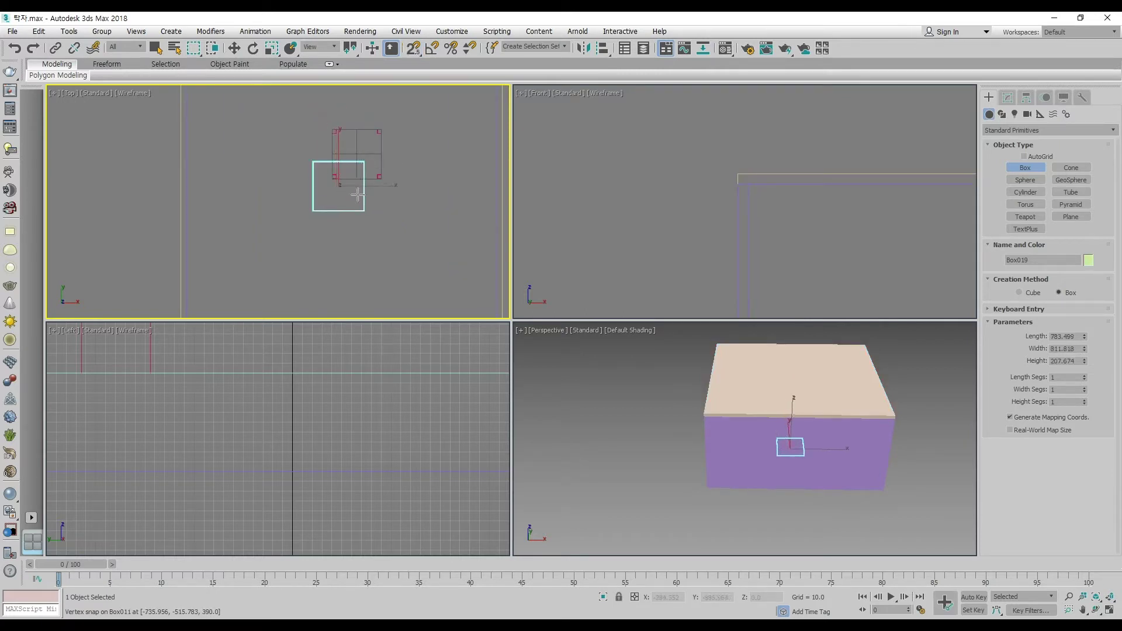
{"action": "key", "text": "w"}
- Set the small box's length and width to 500 and its height to 70
{"action": "left_click", "coordinate": [1009, 104]}
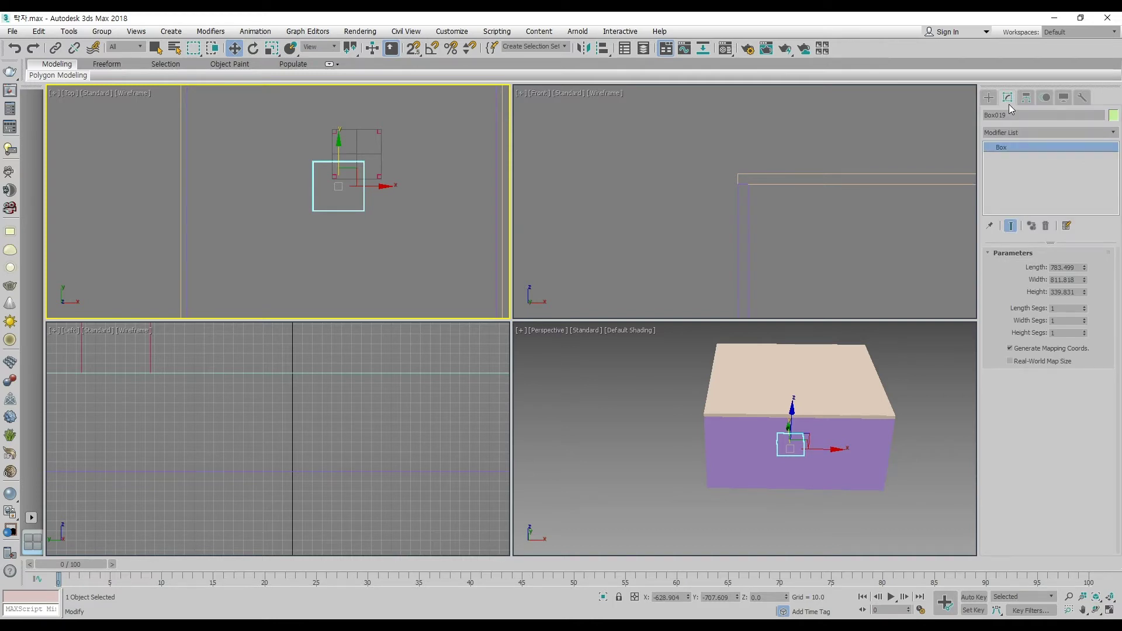
{"action": "left_click", "coordinate": [1076, 267]}
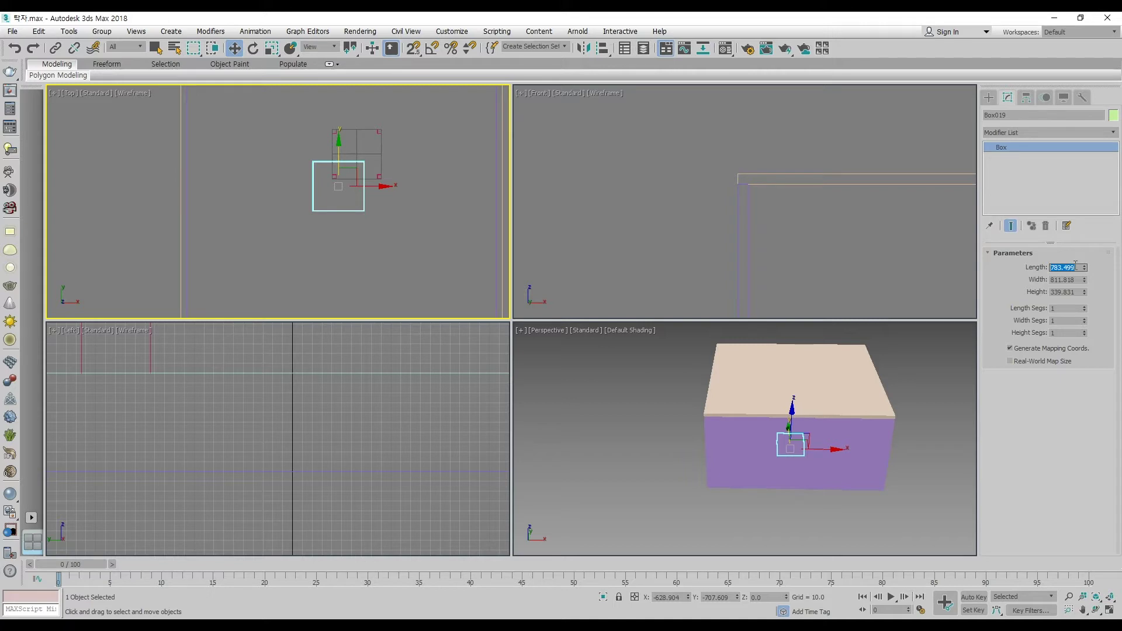
{"action": "type", "text": "500"}
{"action": "left_click", "coordinate": [1060, 279]}
{"action": "type", "text": "500"}
{"action": "key", "text": "Tab"}
{"action": "type", "text": "7"}
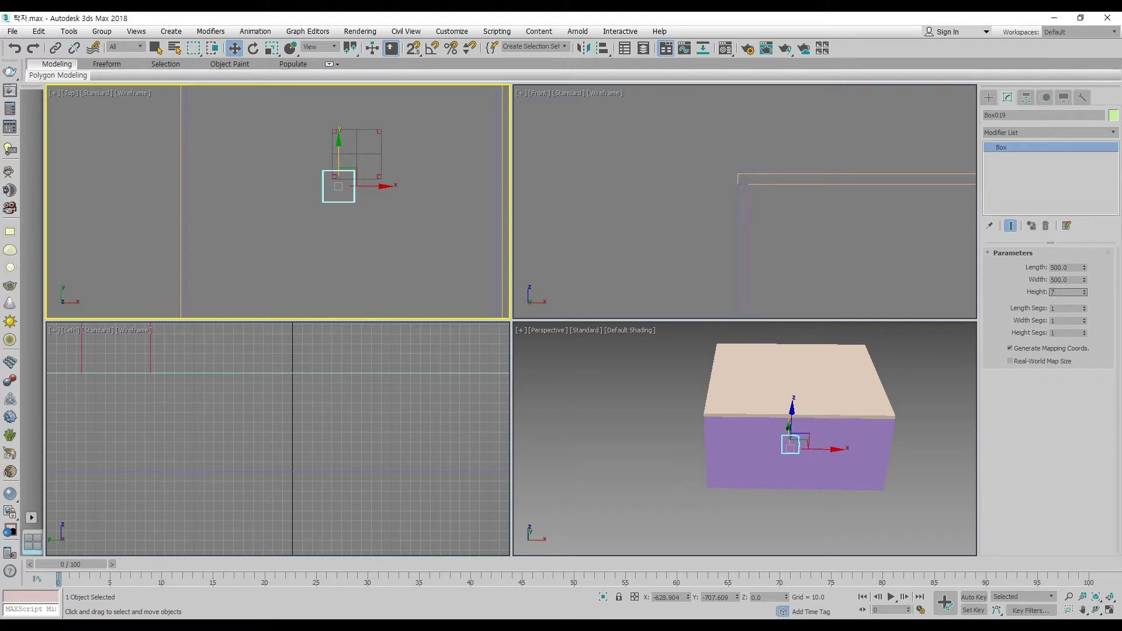
{"action": "type", "text": "0"}
{"action": "key", "text": "Return"}
- Raise the small box above the table in the front view, to a Z position of about 1071
{"action": "right_click", "coordinate": [753, 181]}
{"action": "scroll", "coordinate": [752, 182], "scroll_direction": "down", "scroll_amount": 3}
{"action": "scroll", "coordinate": [760, 193], "scroll_direction": "up", "scroll_amount": 2}
{"action": "scroll", "coordinate": [814, 257], "scroll_direction": "down", "scroll_amount": 3}
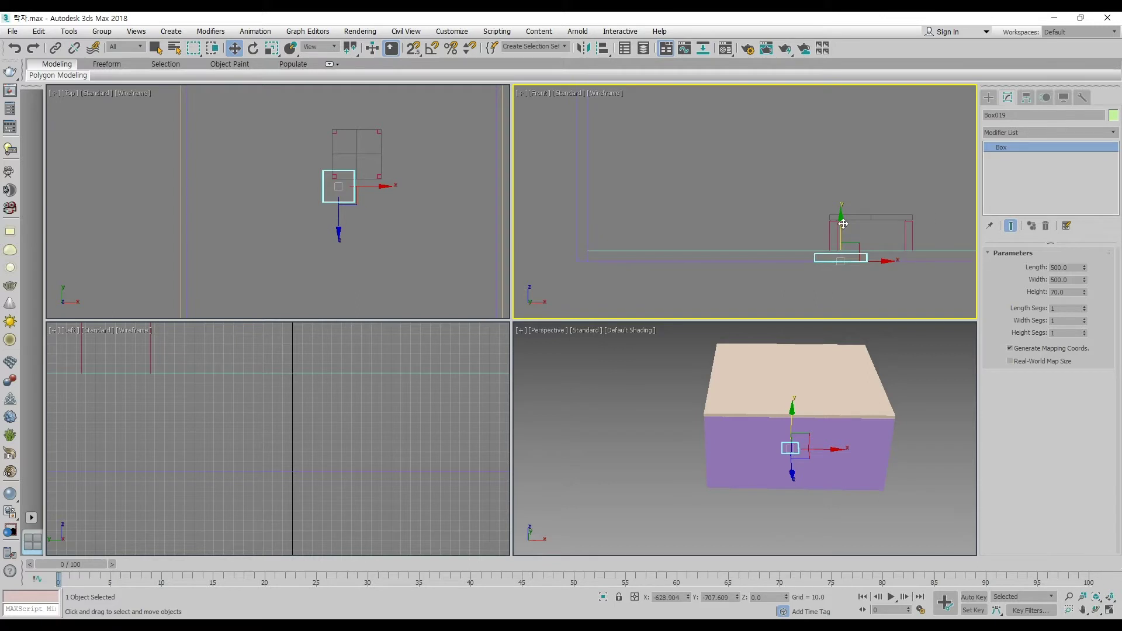
{"action": "left_click_drag", "start_coordinate": [841, 224], "coordinate": [861, 111]}
{"action": "scroll", "coordinate": [814, 278], "scroll_direction": "down", "scroll_amount": 3}
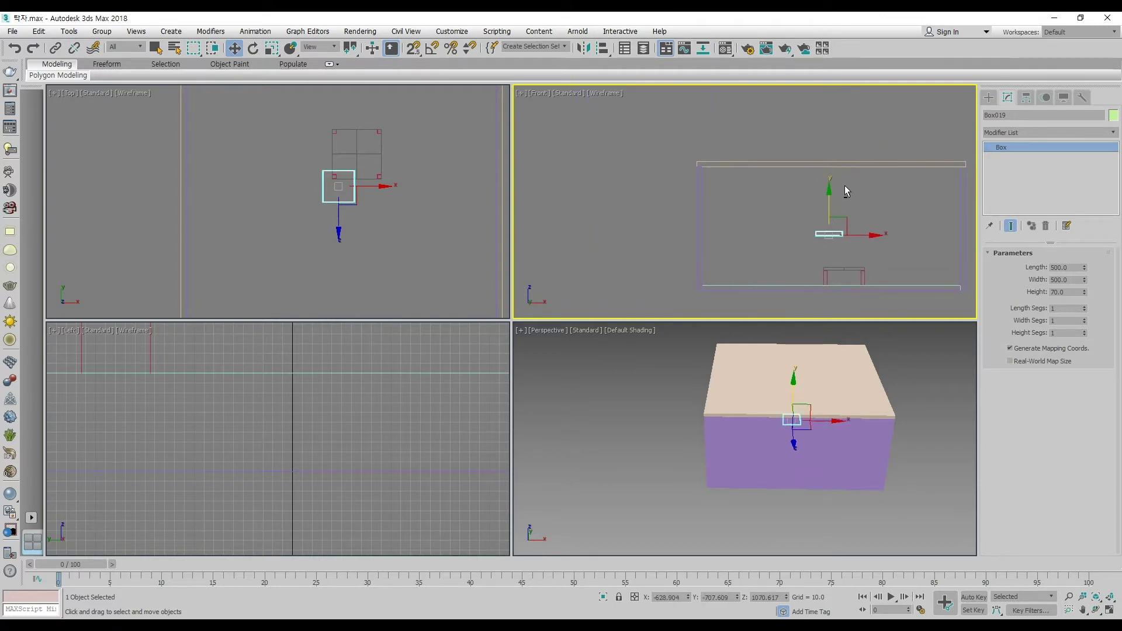
- Align the small box to the ceiling in Y position only, matching the box's maximum to the ceiling's minimum
{"action": "key", "text": "alt+a"}
{"action": "left_click", "coordinate": [833, 166]}
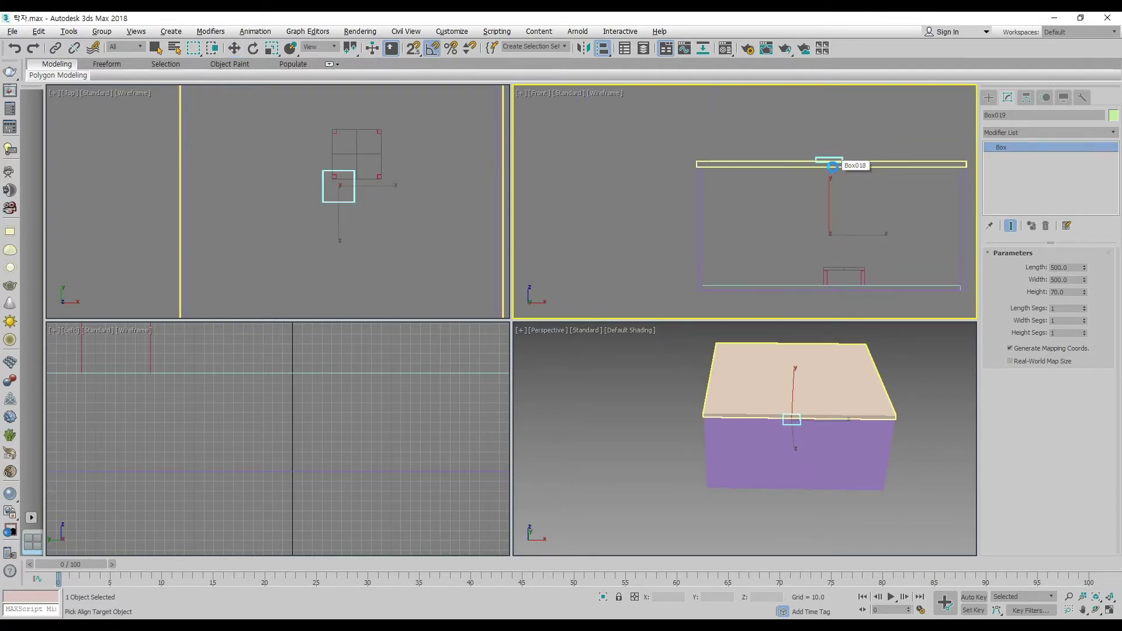
{"action": "left_click", "coordinate": [577, 273]}
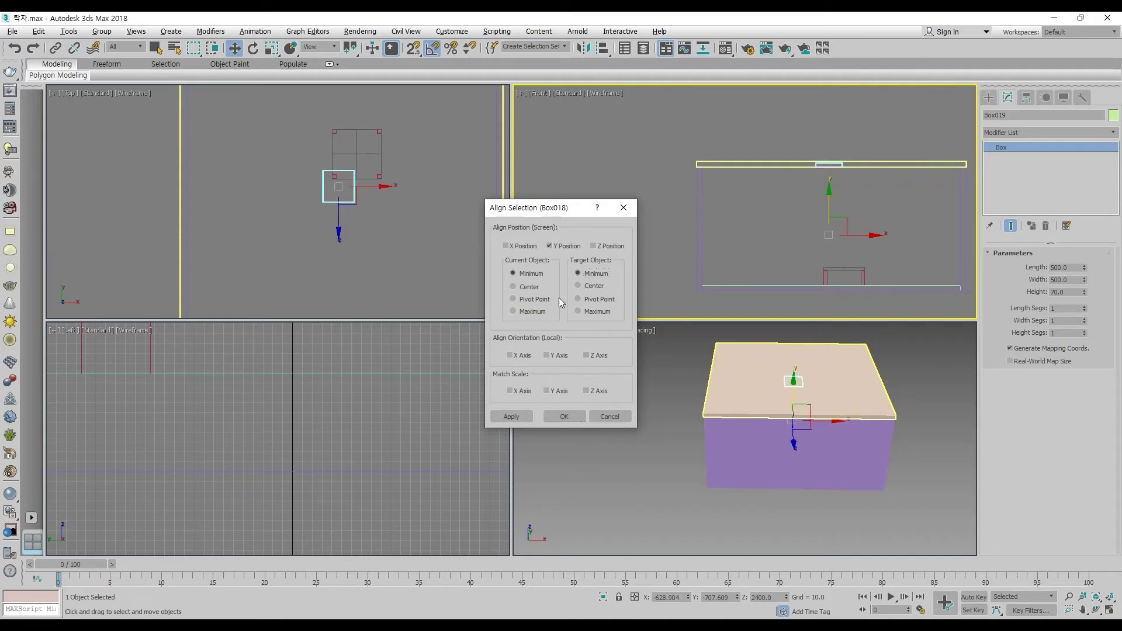
{"action": "left_click", "coordinate": [527, 312]}
{"action": "left_click", "coordinate": [564, 416]}
{"action": "scroll", "coordinate": [834, 206], "scroll_direction": "up", "scroll_amount": 6}
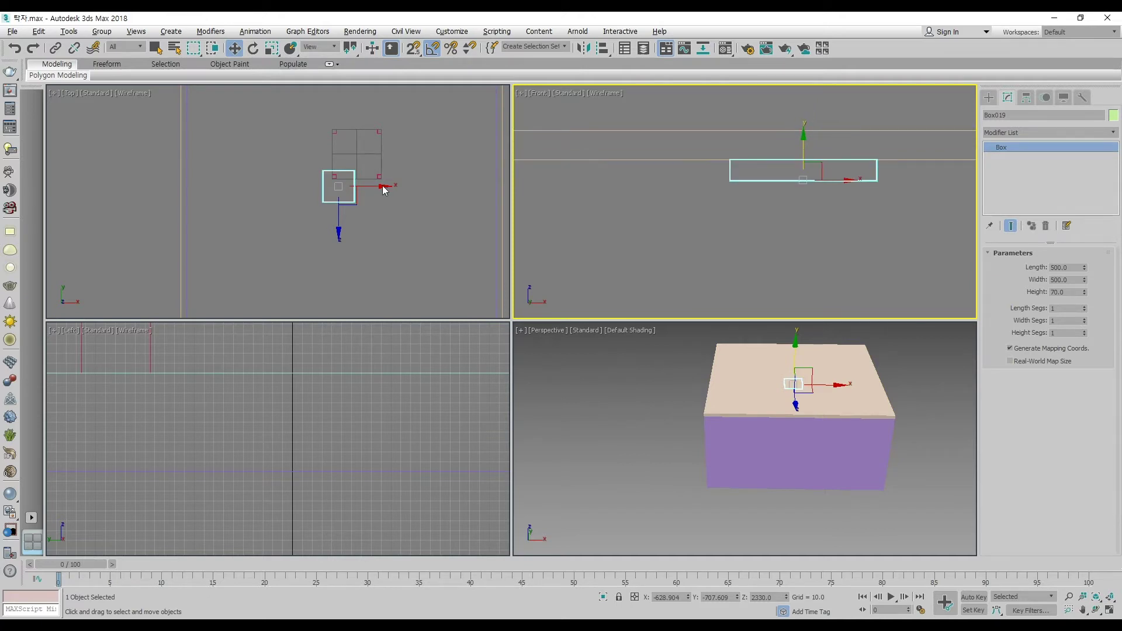
- Create a plane-type VRayLight over the small box in the top view, with half-length about 349 and half-width about 326
{"action": "left_click", "coordinate": [989, 97]}
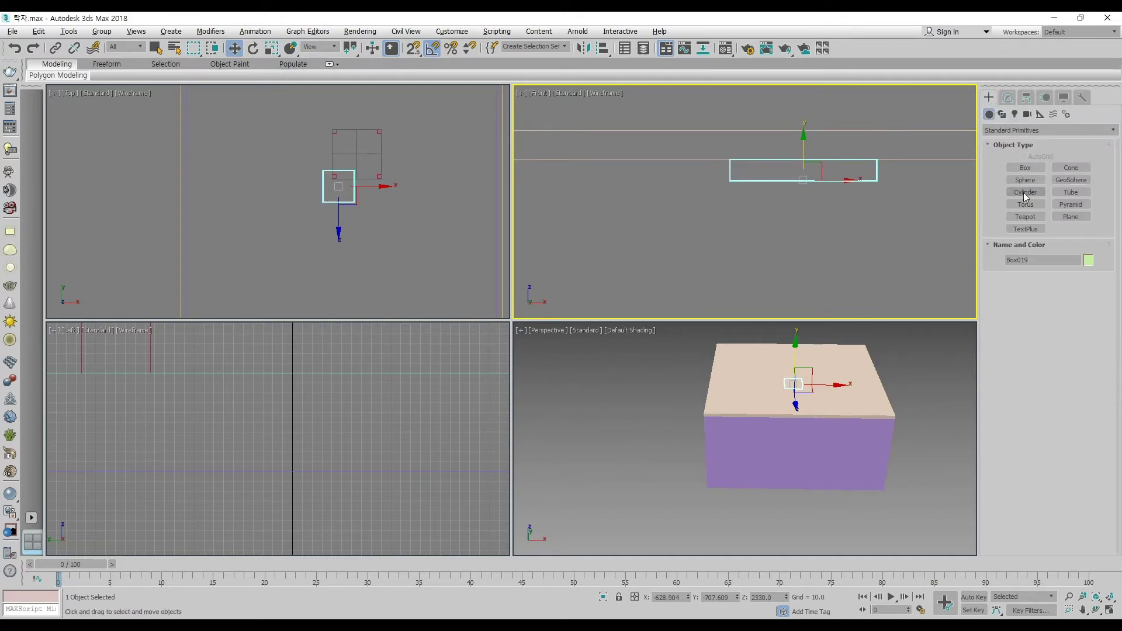
{"action": "left_click", "coordinate": [1013, 114]}
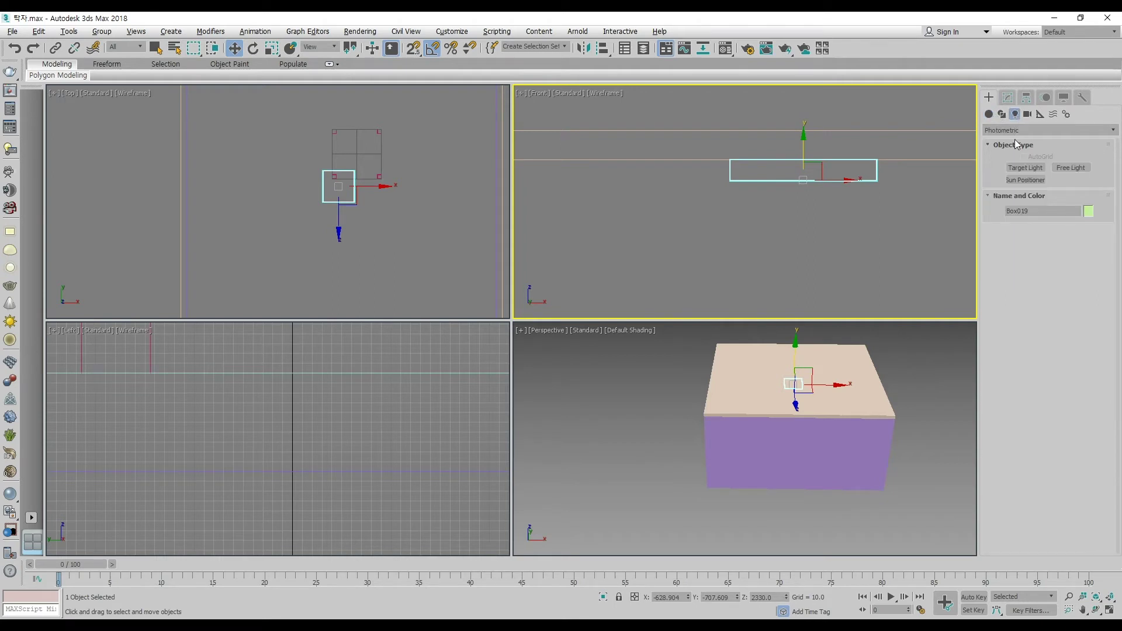
{"action": "left_click", "coordinate": [1015, 131]}
{"action": "left_click", "coordinate": [1015, 162]}
{"action": "left_click", "coordinate": [1015, 167]}
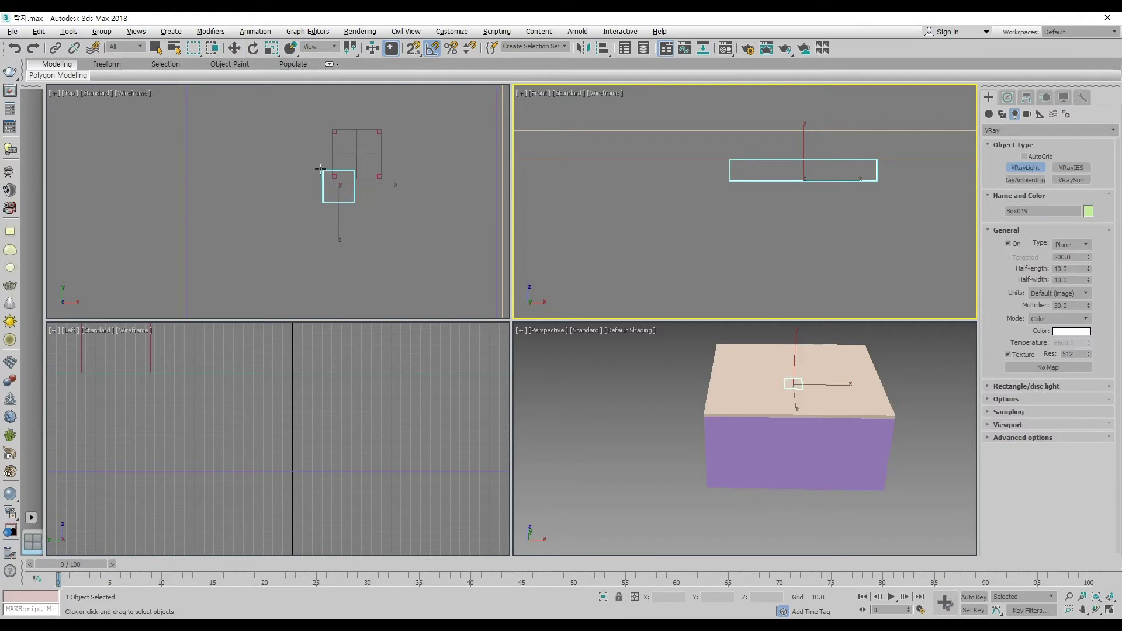
{"action": "left_click_drag", "start_coordinate": [315, 168], "coordinate": [358, 207]}
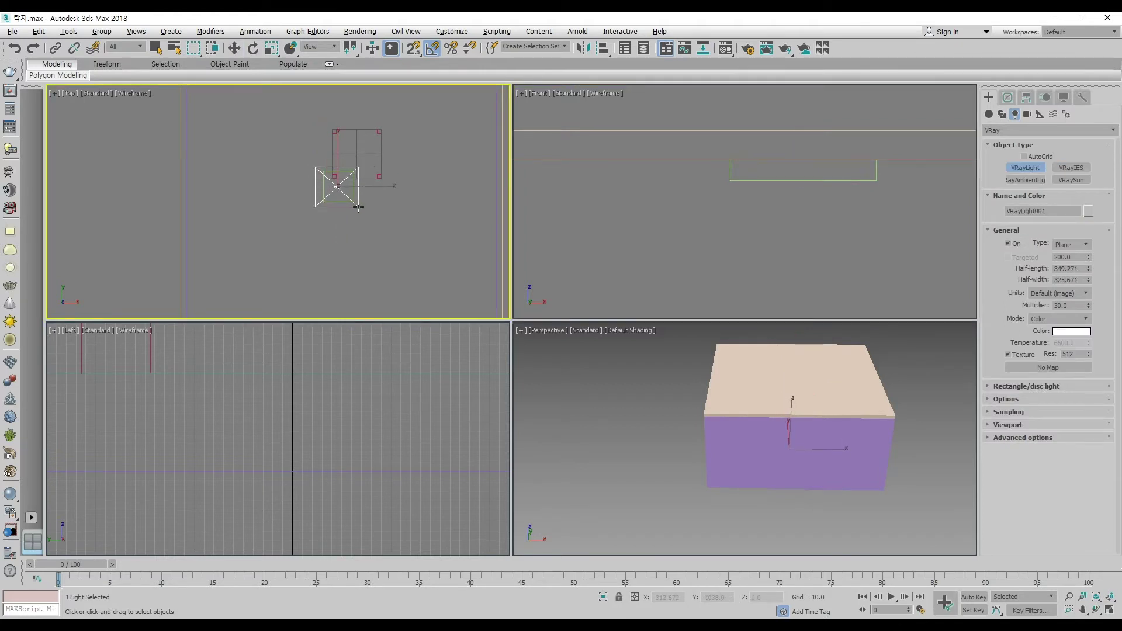
{"action": "key", "text": "w"}
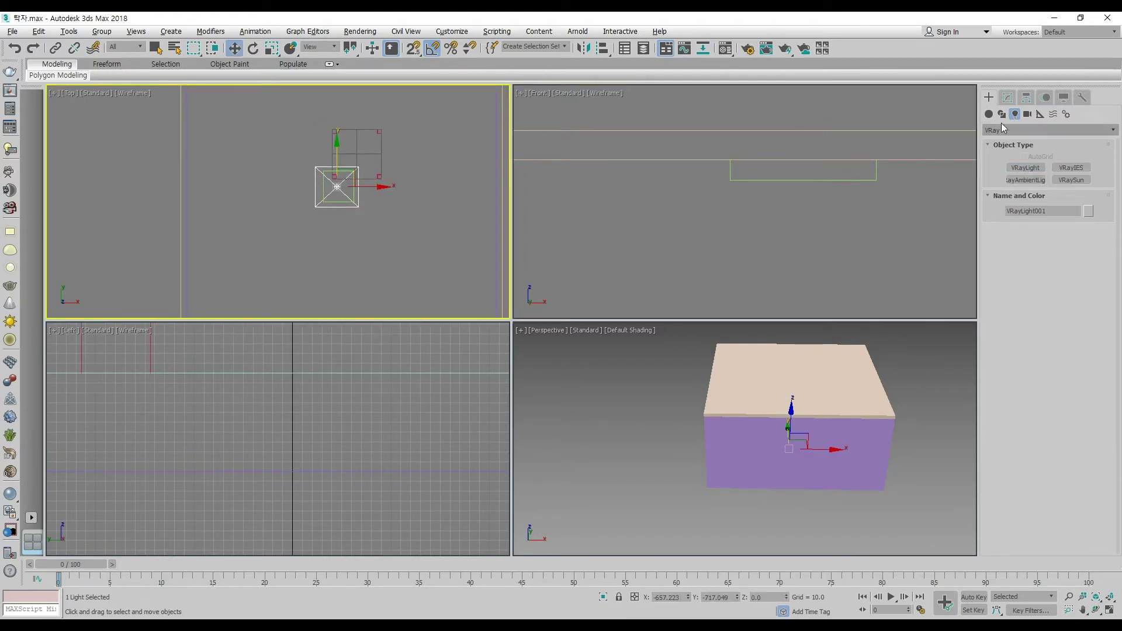
- Set the VRayLight's half-length and half-width to 300 each
{"action": "left_click", "coordinate": [1011, 96]}
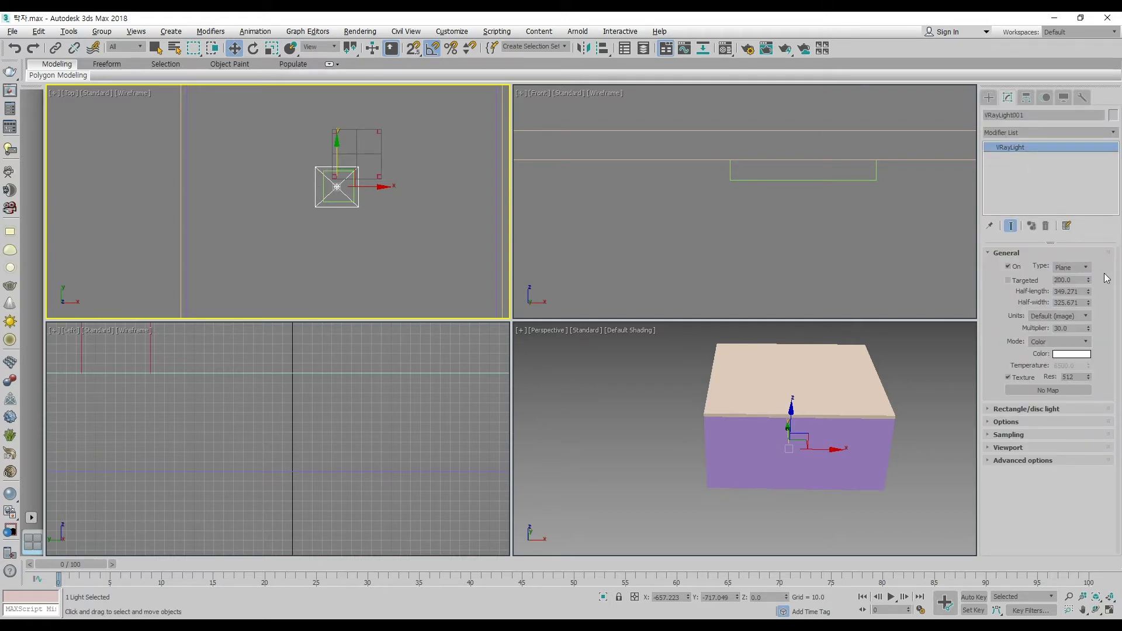
{"action": "double_click", "coordinate": [1076, 293]}
{"action": "type", "text": "600"}
{"action": "key", "text": "Tab"}
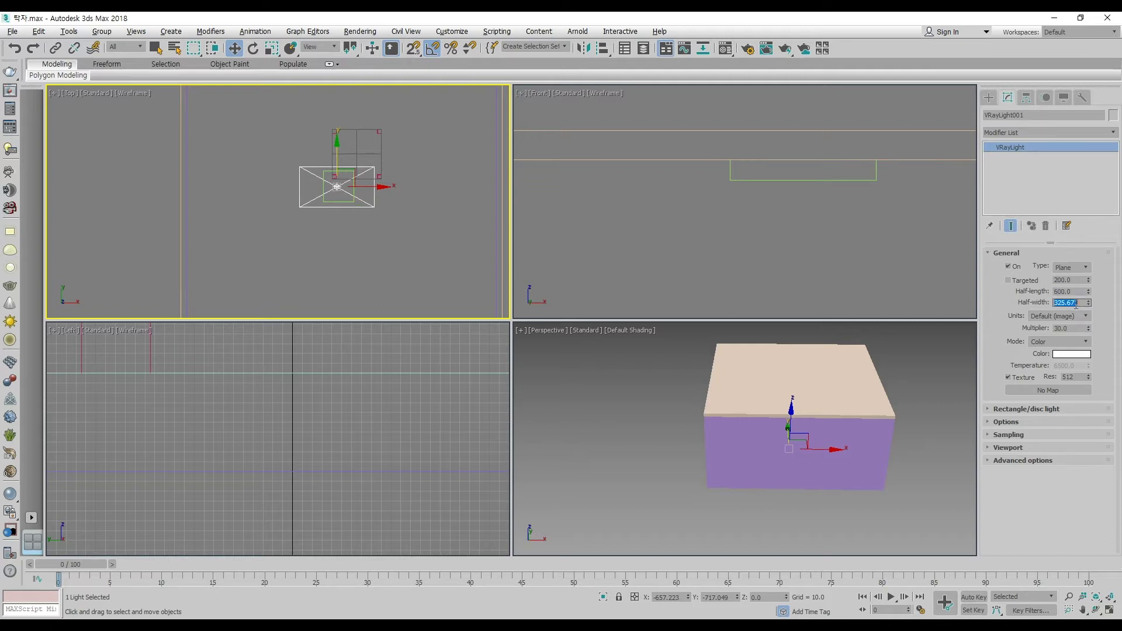
{"action": "type", "text": "6"}
{"action": "key", "text": "shift+Tab"}
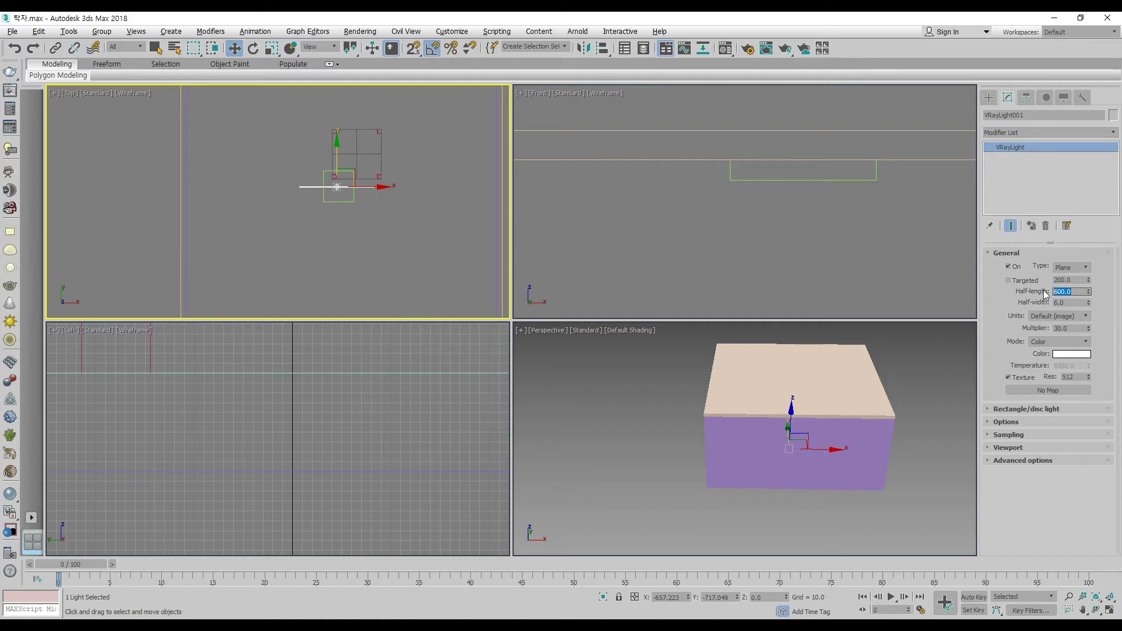
{"action": "type", "text": "300"}
{"action": "left_click", "coordinate": [1071, 302]}
{"action": "type", "text": "300"}
{"action": "key", "text": "Return"}
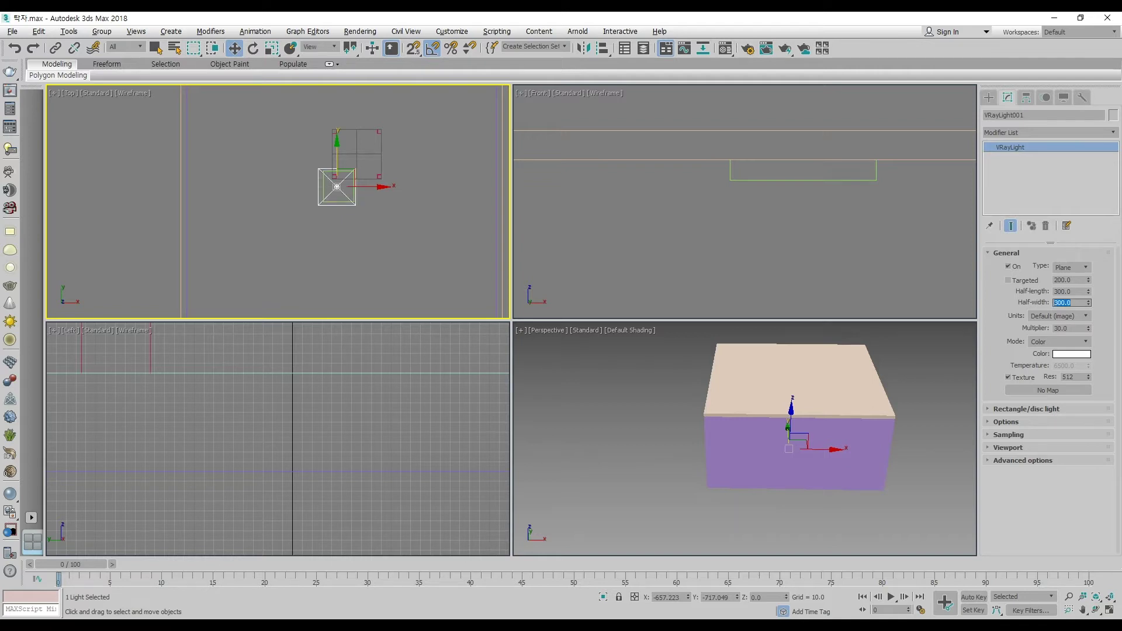
- Move the light so it is centred on the small box in the top view, and save the scene as 탁자01.max
{"action": "scroll", "coordinate": [358, 240], "scroll_direction": "up", "scroll_amount": 2}
{"action": "left_click_drag", "start_coordinate": [355, 192], "coordinate": [356, 191]}
{"action": "scroll", "coordinate": [809, 190], "scroll_direction": "down", "scroll_amount": 5}
{"action": "scroll", "coordinate": [809, 191], "scroll_direction": "down", "scroll_amount": 4}
{"action": "key", "text": "ctrl+s"}
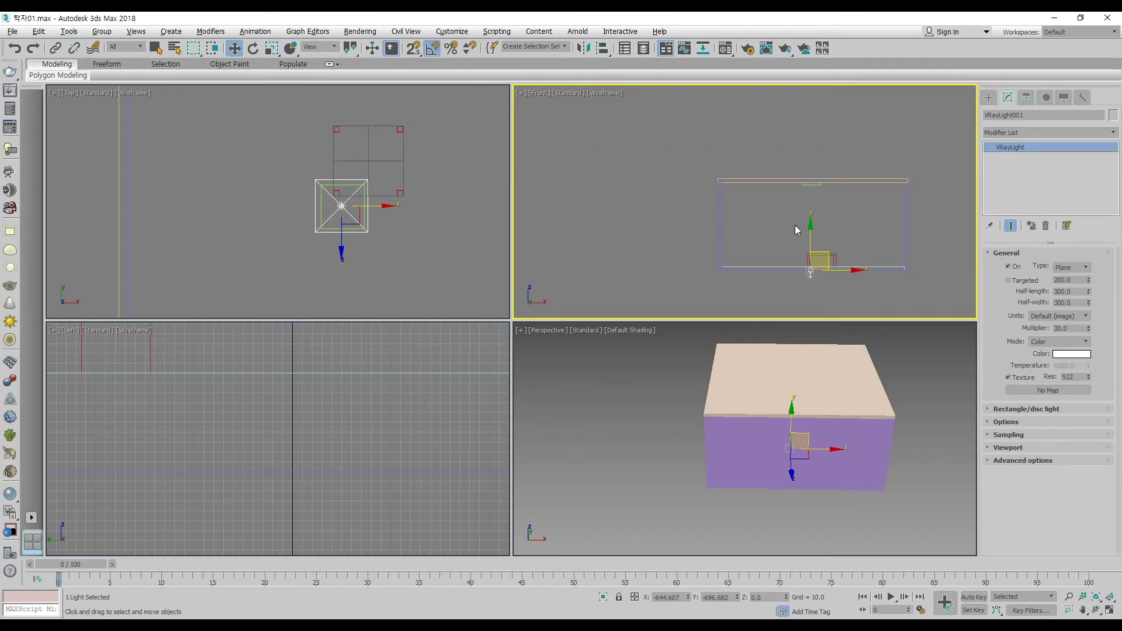
- Hide the grid in the front view and raise the light to just below the small ceiling box, at Z about 2289
{"action": "scroll", "coordinate": [799, 232], "scroll_direction": "up", "scroll_amount": 4}
{"action": "scroll", "coordinate": [810, 269], "scroll_direction": "down", "scroll_amount": 3}
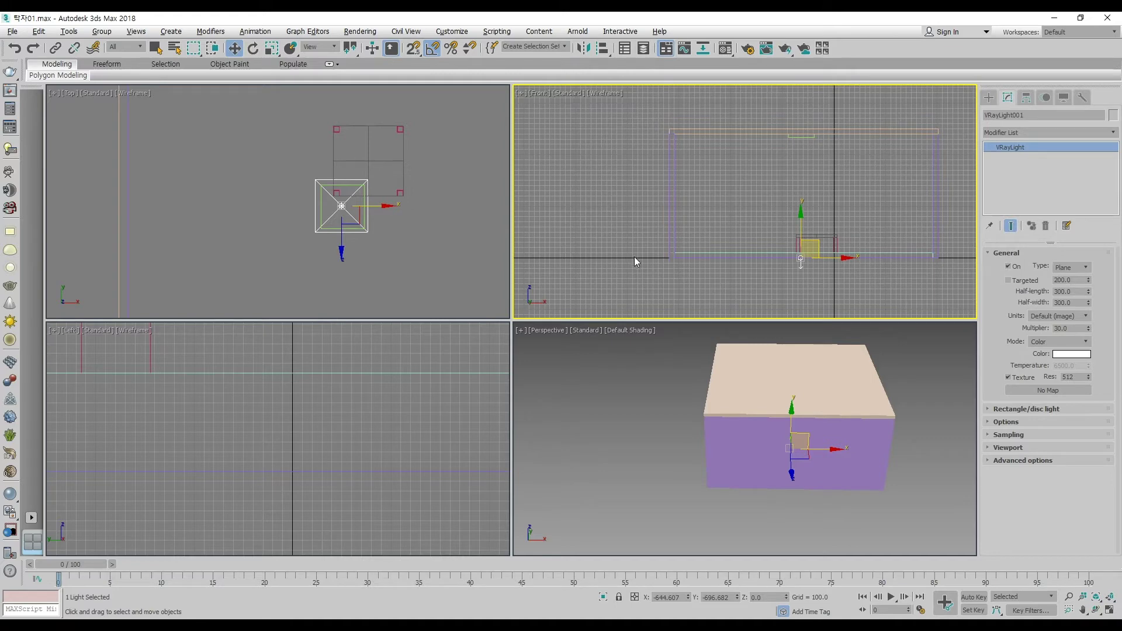
{"action": "key", "text": "g"}
{"action": "left_click_drag", "start_coordinate": [801, 226], "coordinate": [801, 139]}
{"action": "scroll", "coordinate": [804, 114], "scroll_direction": "up", "scroll_amount": 3}
{"action": "scroll", "coordinate": [751, 245], "scroll_direction": "up", "scroll_amount": 4}
{"action": "left_click_drag", "start_coordinate": [771, 223], "coordinate": [780, 199]}
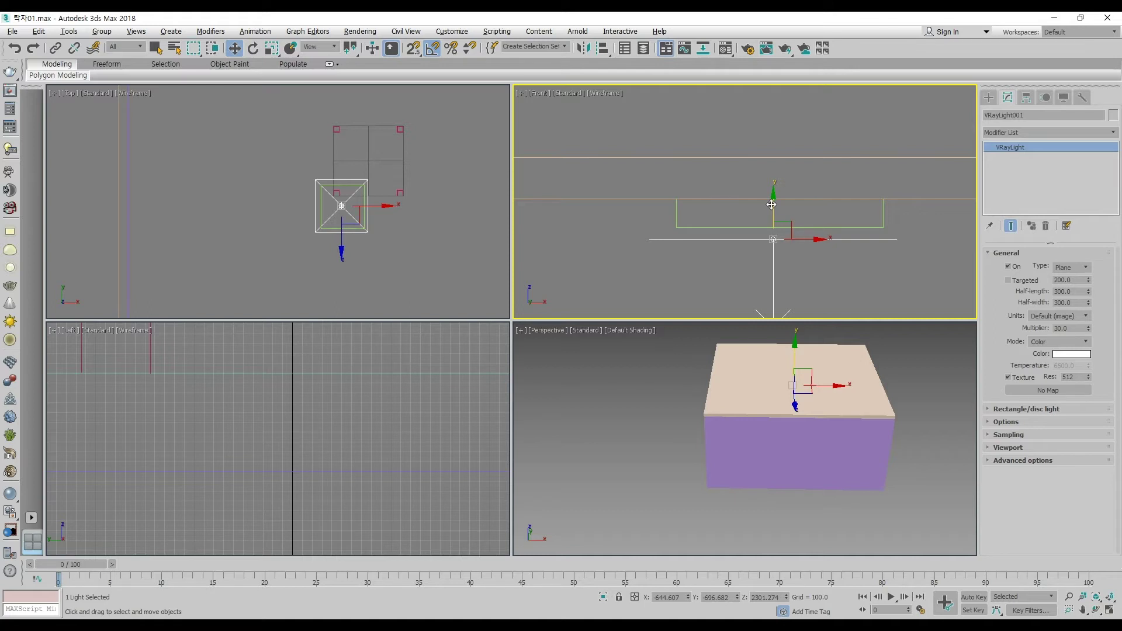
{"action": "left_click_drag", "start_coordinate": [772, 204], "coordinate": [773, 174]}
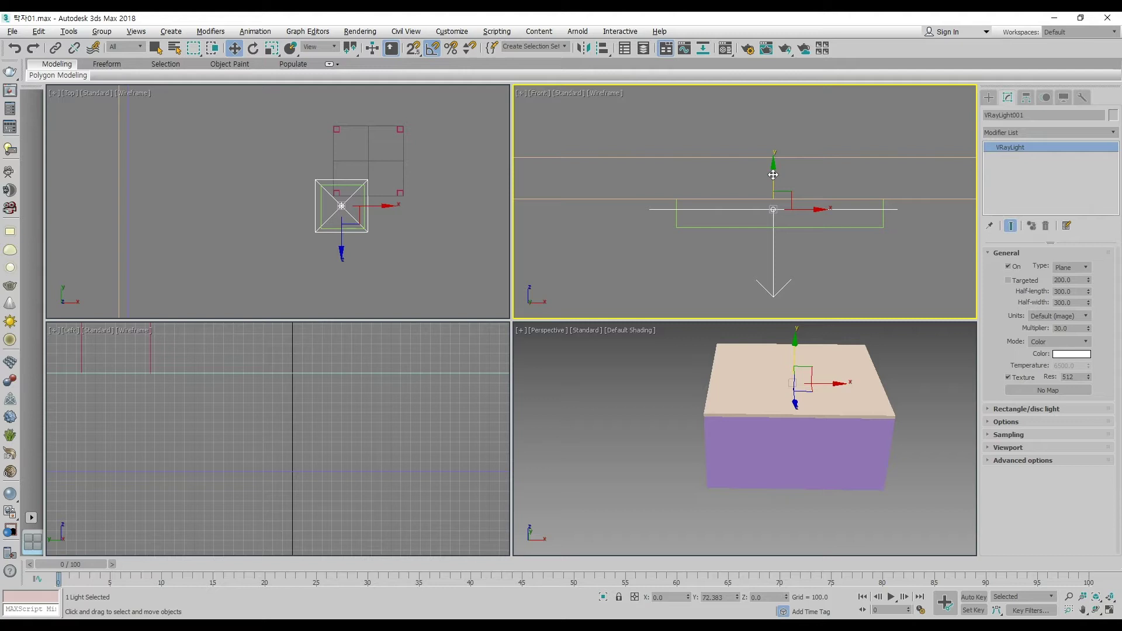
{"action": "left_click_drag", "start_coordinate": [774, 175], "coordinate": [770, 208]}
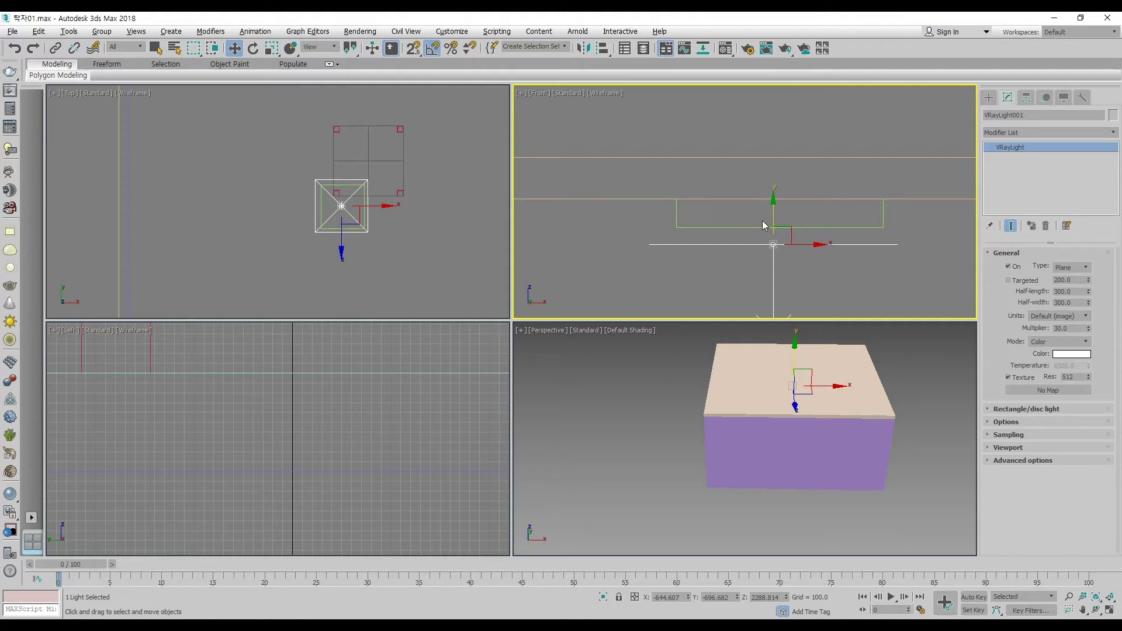
- Display the perspective view in wireframe to look inside the room, and select the table group
{"action": "left_click", "coordinate": [620, 433]}
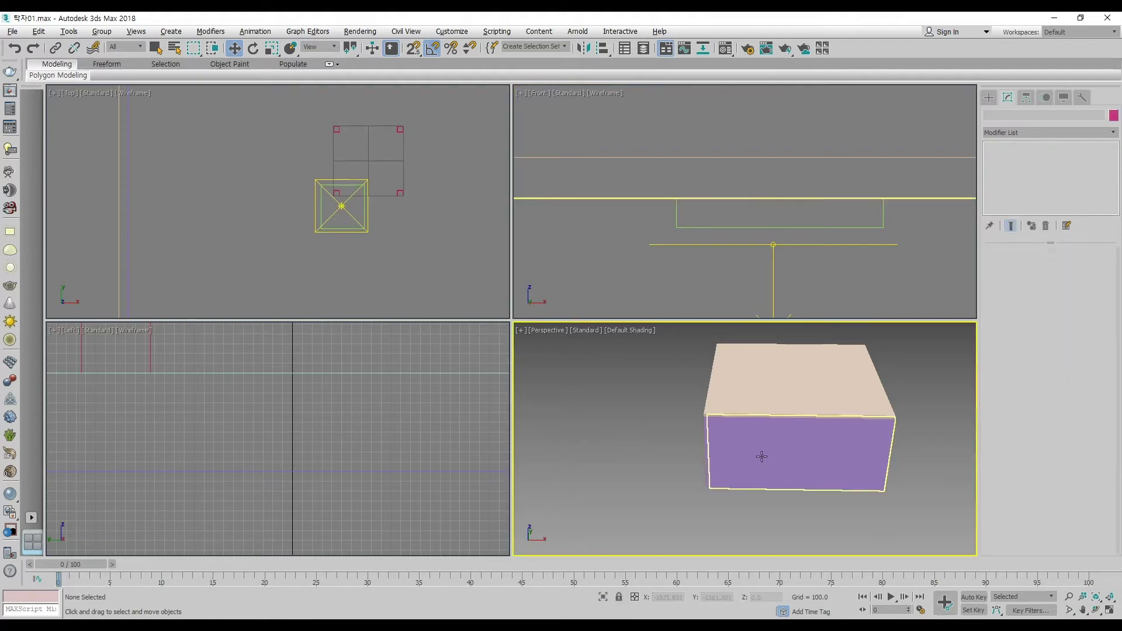
{"action": "middle_click_drag", "start_coordinate": [735, 455], "coordinate": [757, 466]}
{"action": "key", "text": "F3"}
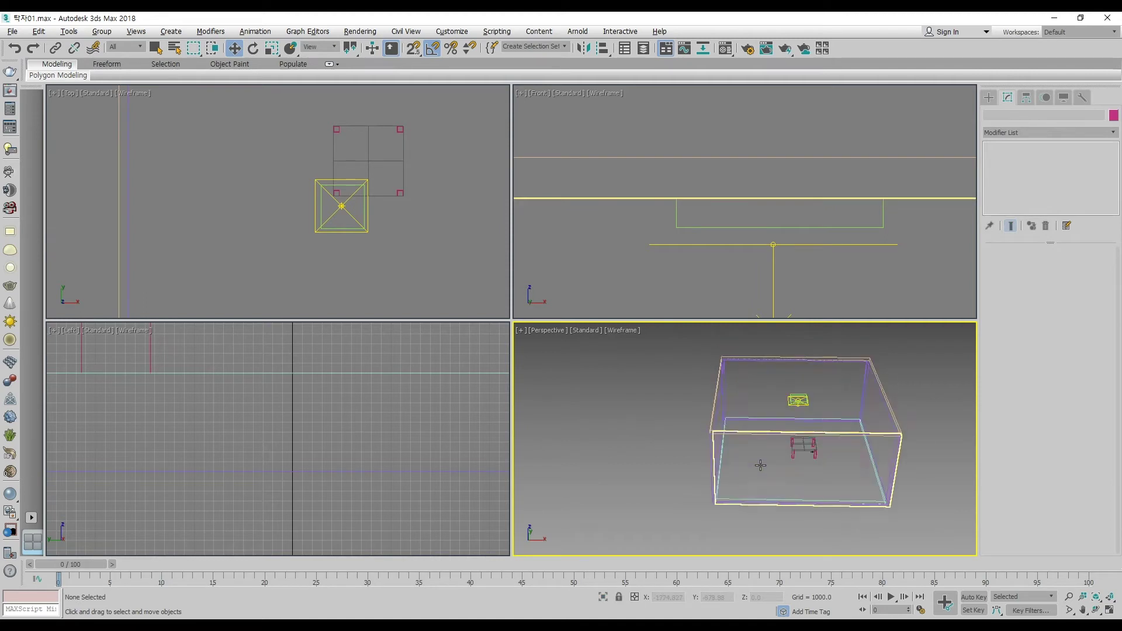
{"action": "left_click", "coordinate": [787, 449]}
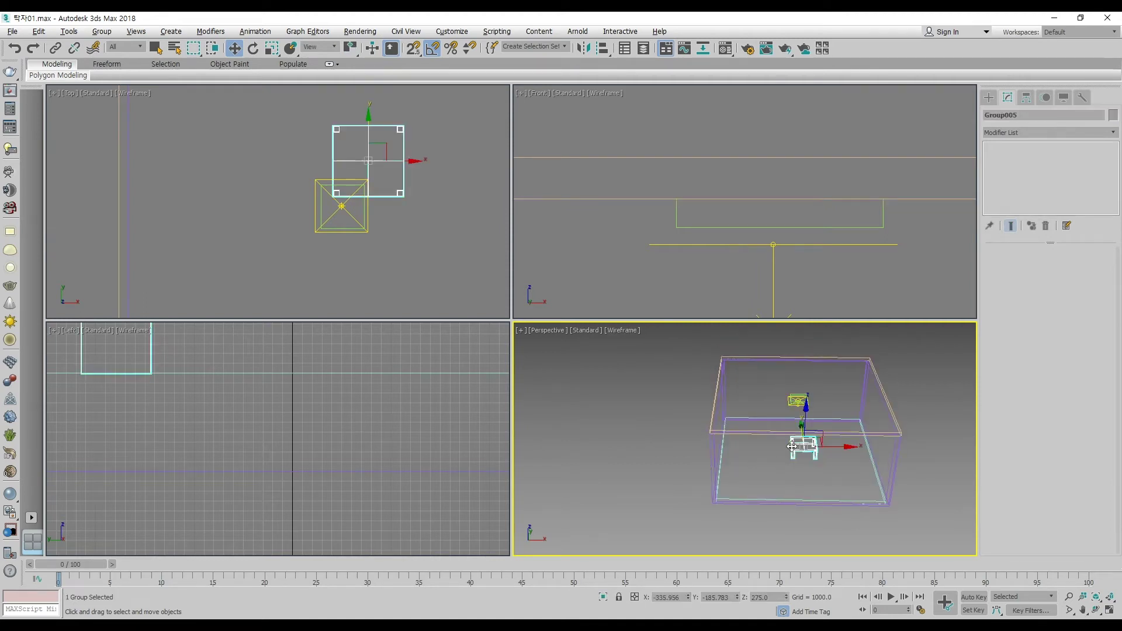
- Create a standard-primitive teapot near the table's centre in the top view, with a radius of about 131
{"action": "left_click", "coordinate": [989, 97]}
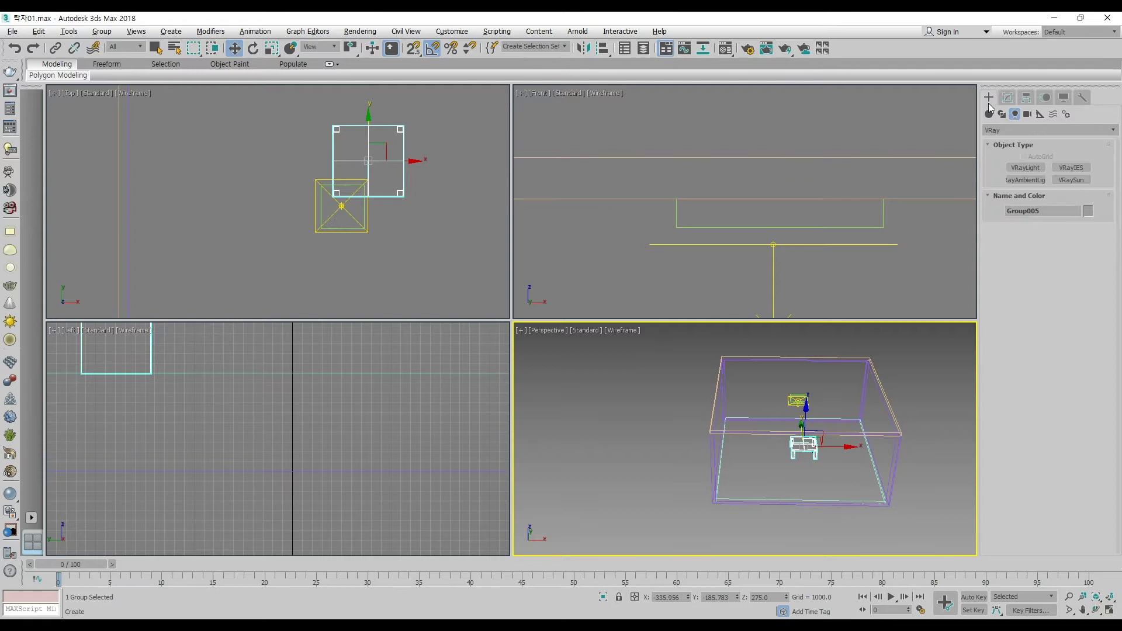
{"action": "left_click", "coordinate": [989, 114]}
{"action": "left_click", "coordinate": [1010, 132]}
{"action": "left_click", "coordinate": [1013, 142]}
{"action": "left_click", "coordinate": [1026, 217]}
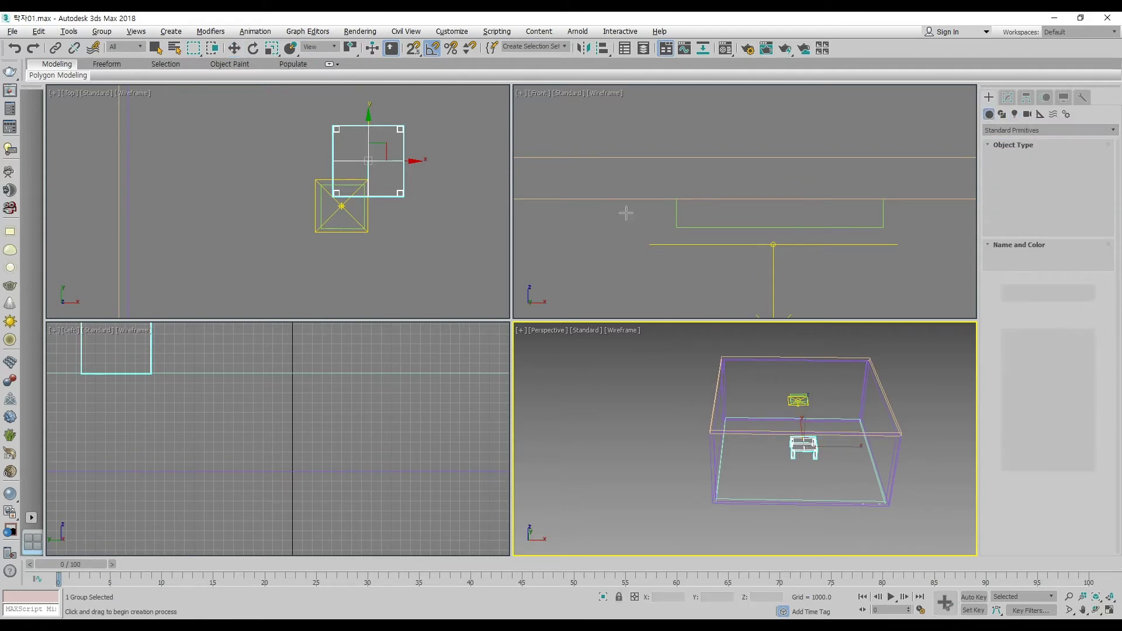
{"action": "scroll", "coordinate": [367, 191], "scroll_direction": "up", "scroll_amount": 3}
{"action": "left_click_drag", "start_coordinate": [367, 191], "coordinate": [385, 192]}
{"action": "key", "text": "w"}
- Set the teapot's radius to 150
{"action": "left_click", "coordinate": [1008, 97]}
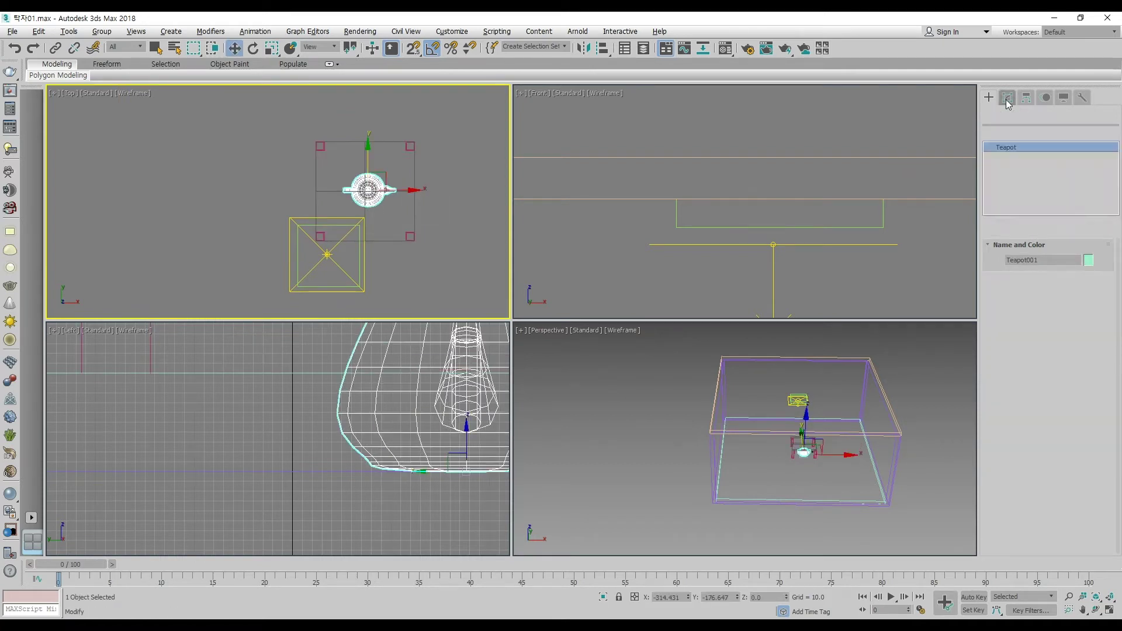
{"action": "double_click", "coordinate": [1071, 271]}
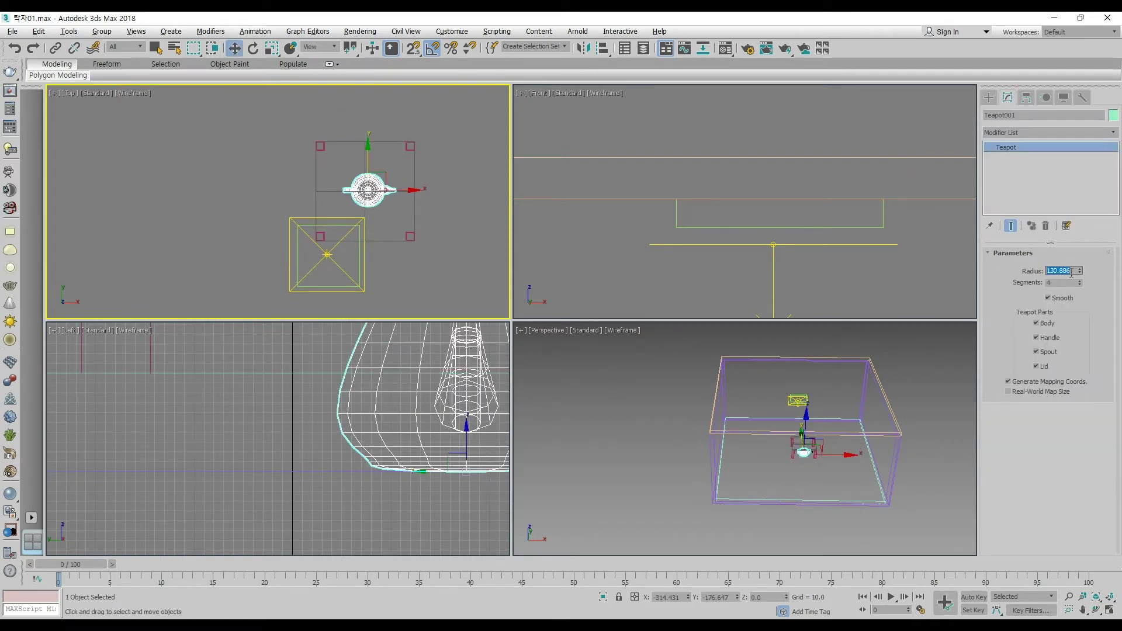
{"action": "type", "text": "150"}
{"action": "key", "text": "Return"}
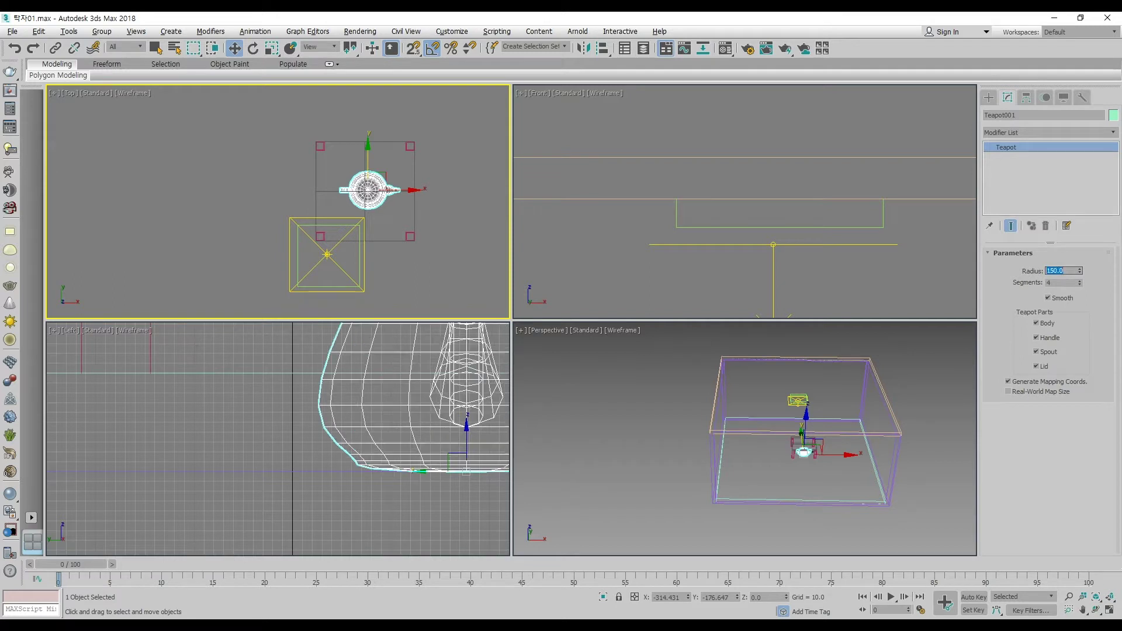
- Switch the perspective view back to shaded display and check where the teapot sits relative to the table
{"action": "scroll", "coordinate": [815, 448], "scroll_direction": "up", "scroll_amount": 4}
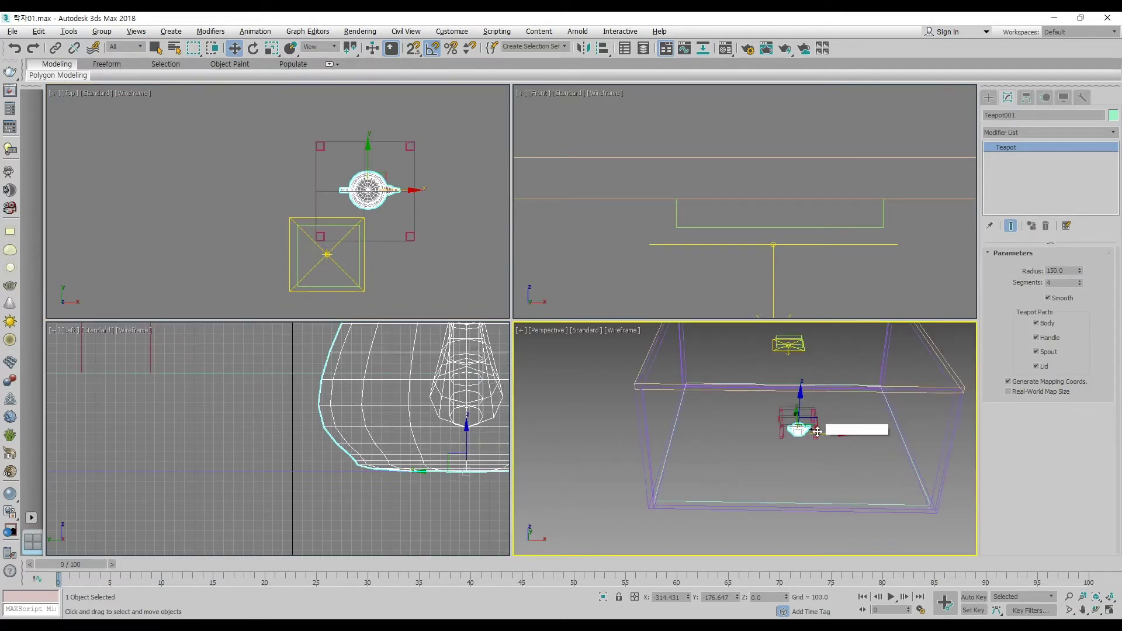
{"action": "key", "text": "z"}
{"action": "key", "text": "F3"}
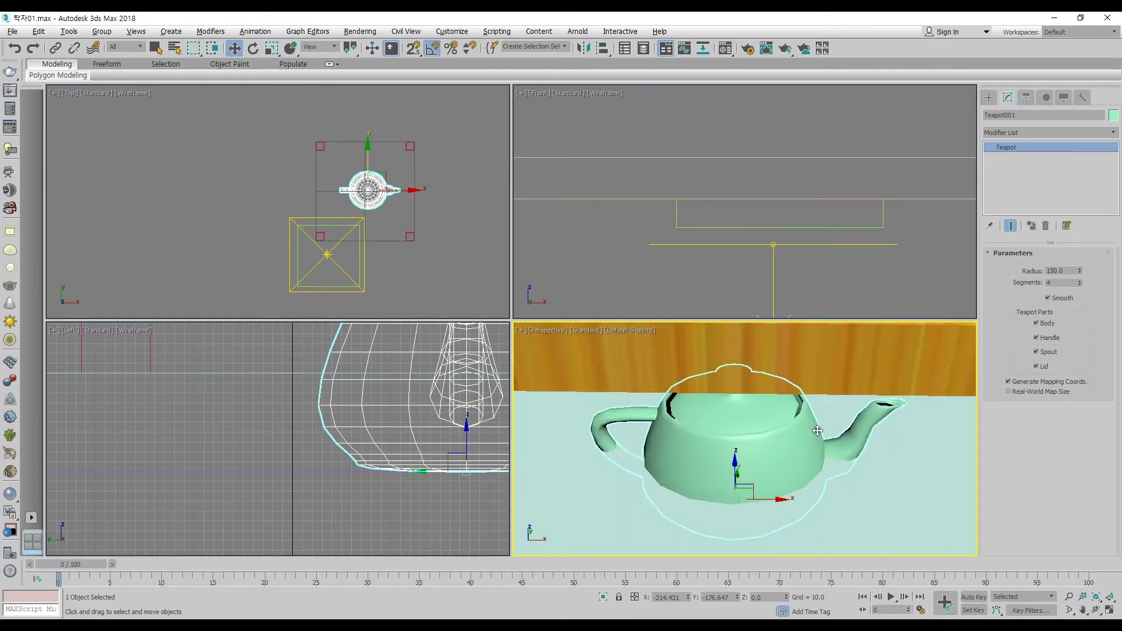
{"action": "middle_click_drag", "start_coordinate": [749, 469], "coordinate": [786, 442], "text": "alt"}
{"action": "key", "text": "shift+z"}
{"action": "key", "text": "shift+z"}
{"action": "key", "text": "shift+z"}
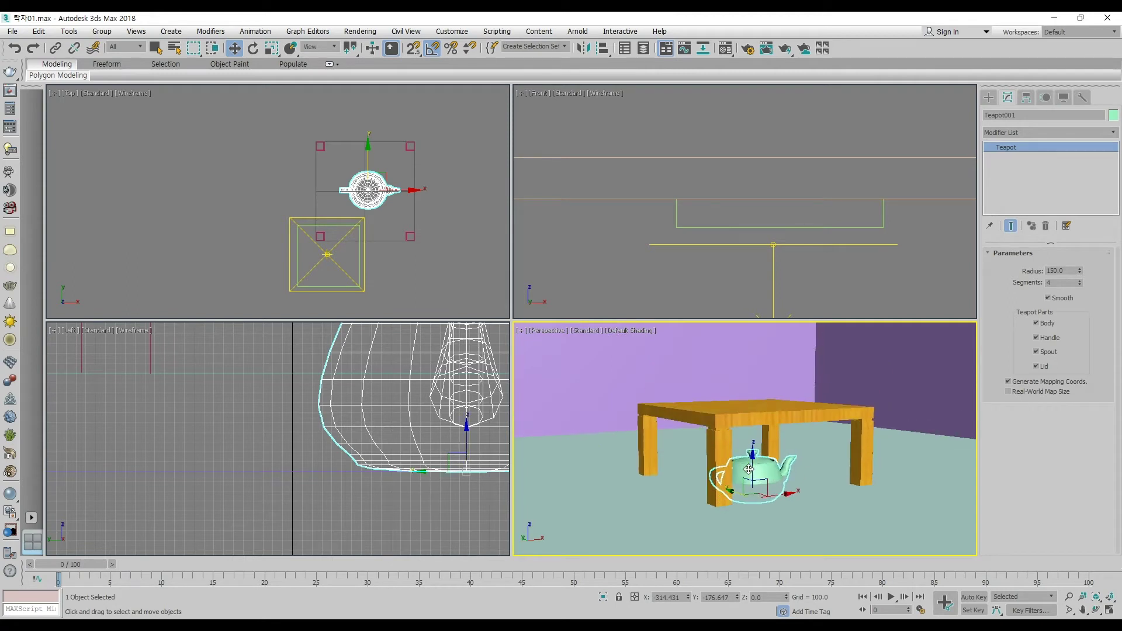
- Align the teapot to the tabletop in Y position only in the front view, matching the teapot's minimum to the tabletop's maximum
{"action": "right_click", "coordinate": [787, 210]}
{"action": "key", "text": "z"}
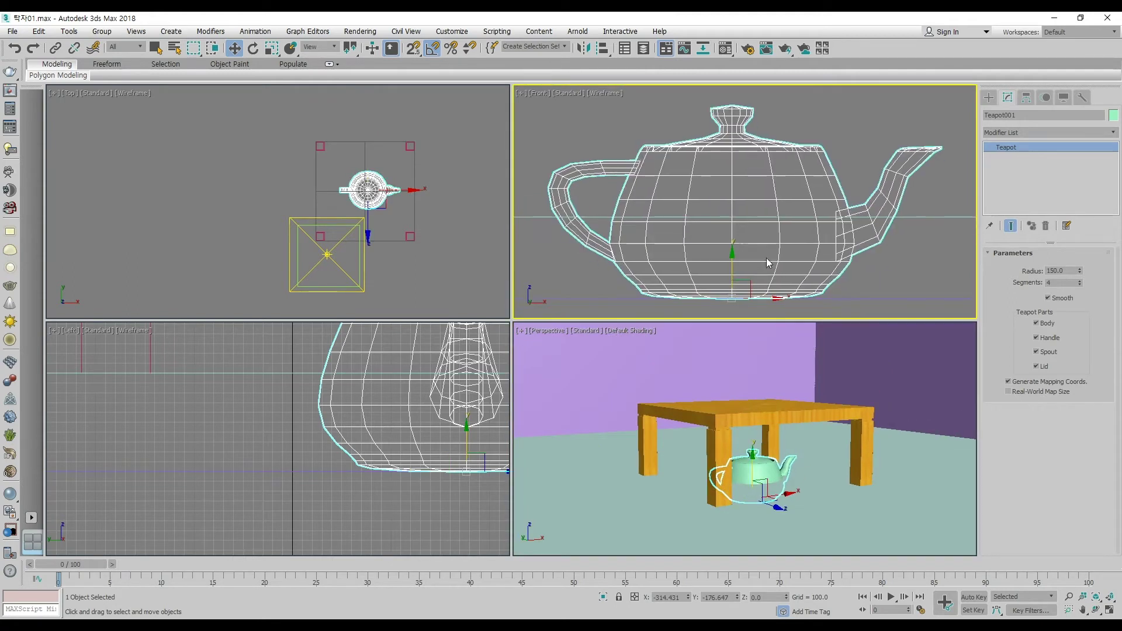
{"action": "scroll", "coordinate": [801, 159], "scroll_direction": "down", "scroll_amount": 4}
{"action": "key", "text": "alt+a"}
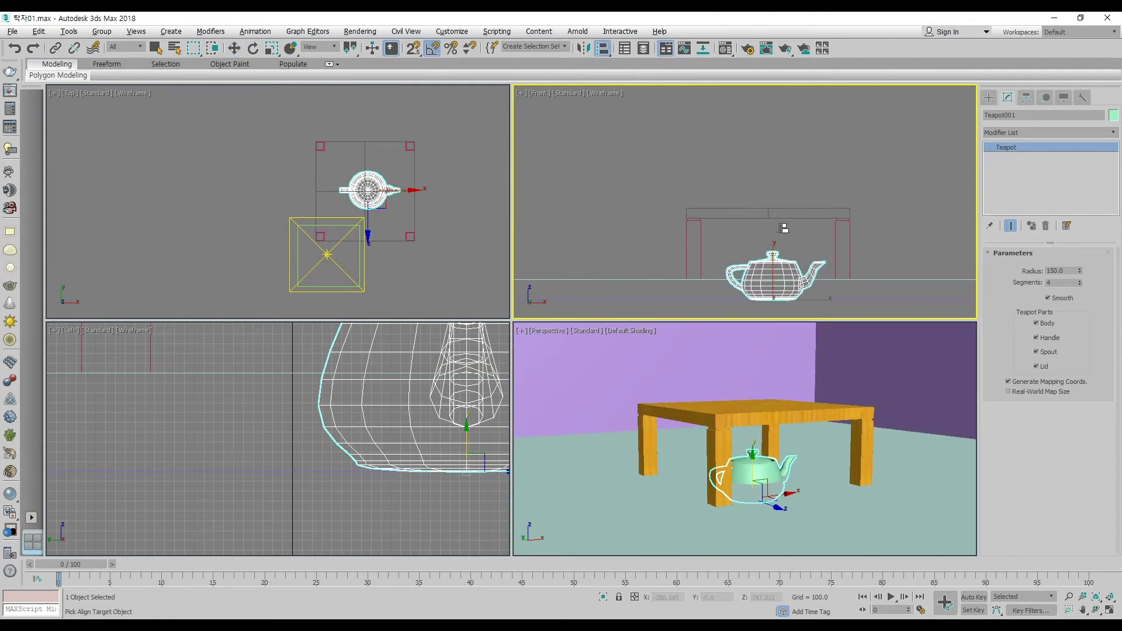
{"action": "left_click", "coordinate": [777, 207]}
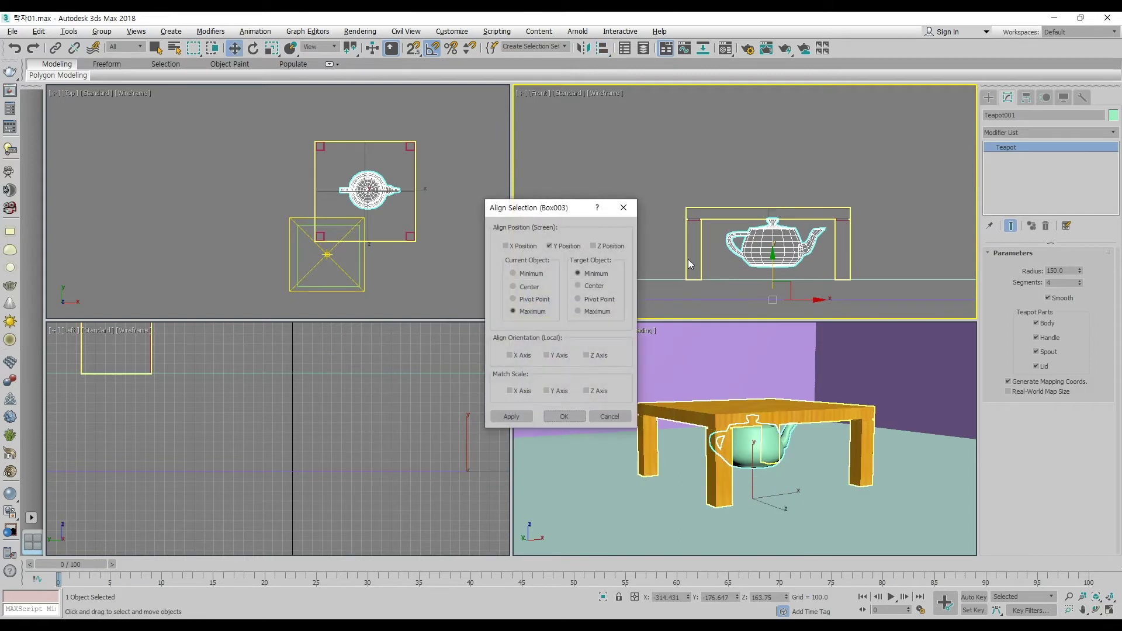
{"action": "left_click", "coordinate": [578, 310]}
{"action": "left_click", "coordinate": [514, 274]}
{"action": "left_click", "coordinate": [564, 416]}
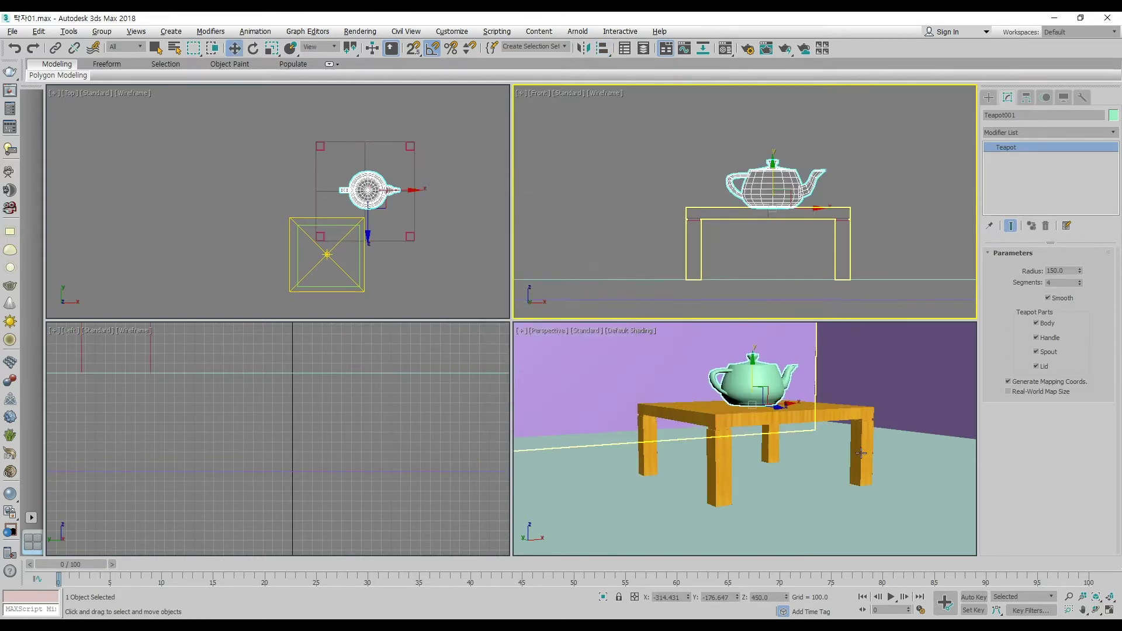
- Reduce the teapot's radius to 120
{"action": "left_click", "coordinate": [1066, 271]}
{"action": "type", "text": "120"}
{"action": "key", "text": "Return"}
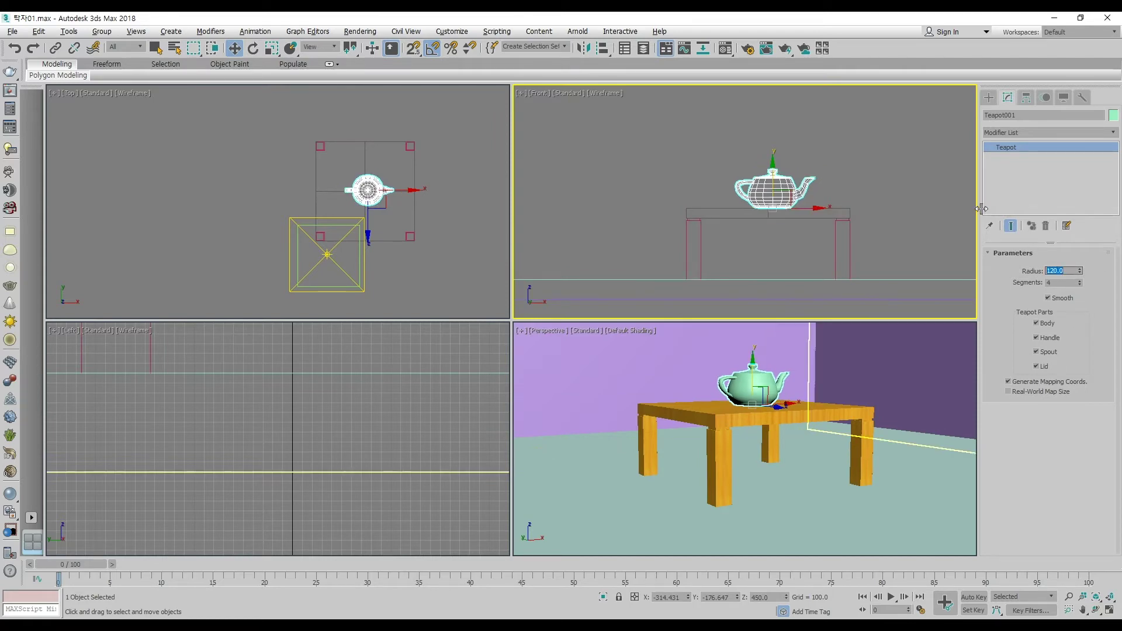
- Examine the teapot's mesh up close in the perspective view, comparing plain shading, wireframe and edged faces, leaving edged faces on
{"action": "scroll", "coordinate": [767, 439], "scroll_direction": "up", "scroll_amount": 6}
{"action": "scroll", "coordinate": [767, 440], "scroll_direction": "up", "scroll_amount": 2}
{"action": "key", "text": "F4"}
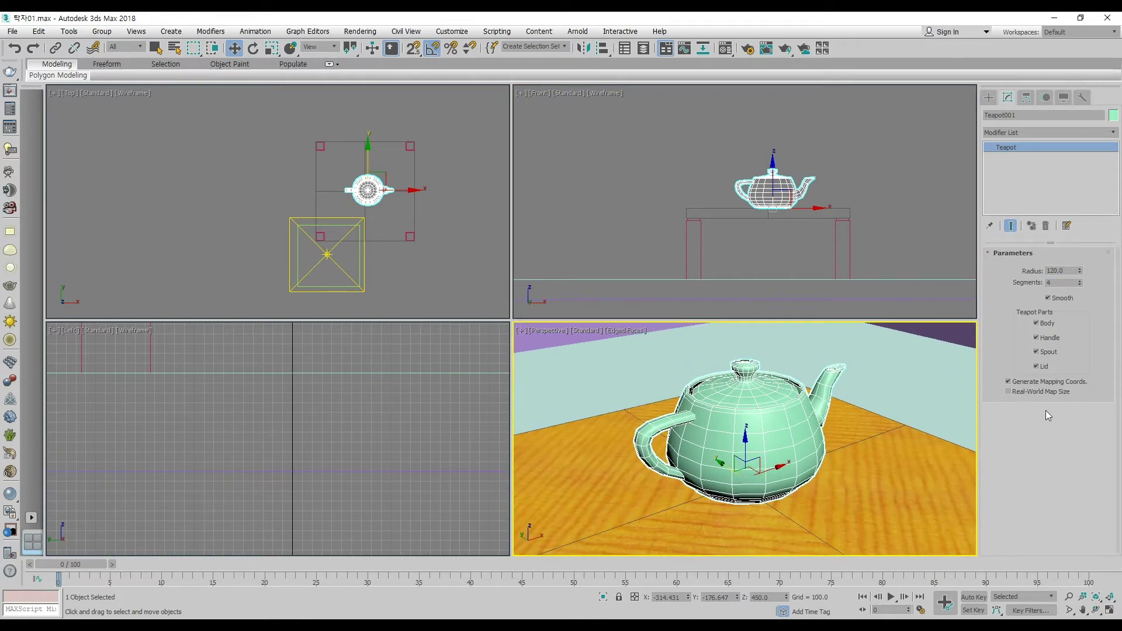
{"action": "key", "text": "F4"}
{"action": "key", "text": "F4"}
{"action": "key", "text": "F4"}
{"action": "key", "text": "F4"}
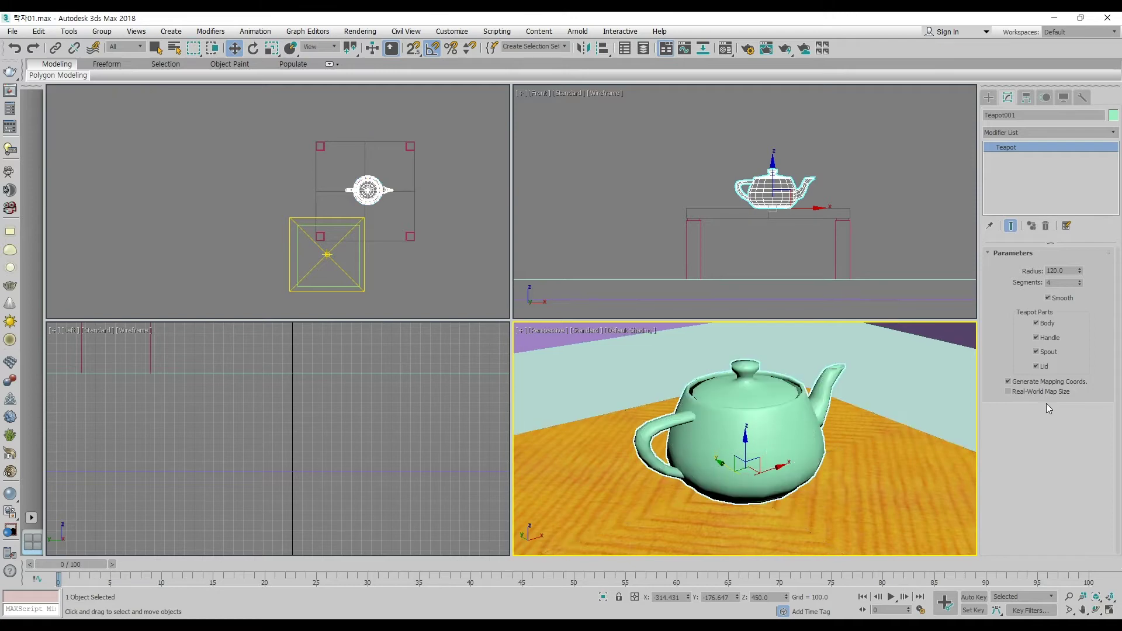
{"action": "key", "text": "F4"}
{"action": "key", "text": "F4"}
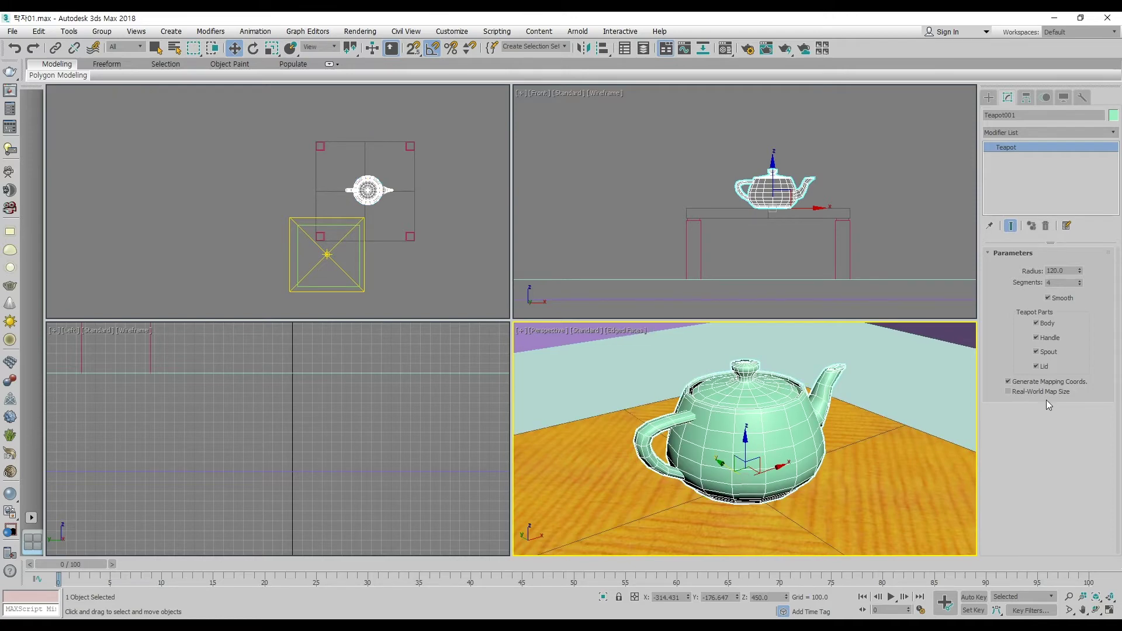
{"action": "key", "text": "F3"}
{"action": "key", "text": "F3"}
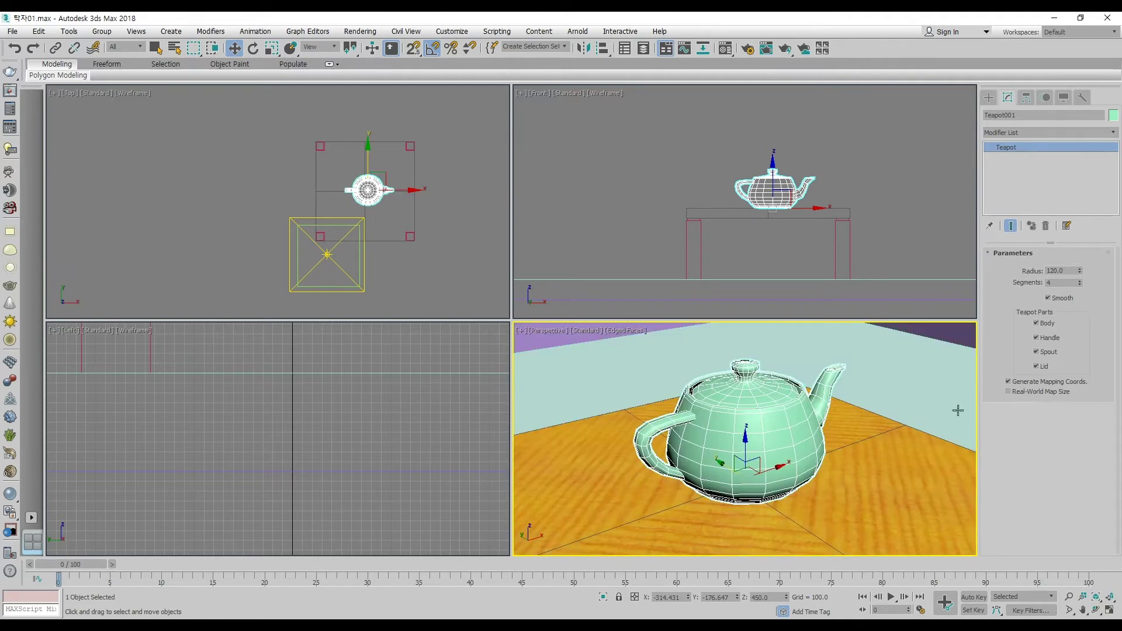
- Set the teapot's segments to 15
{"action": "double_click", "coordinate": [1066, 283]}
{"action": "type", "text": "15"}
{"action": "key", "text": "Return"}
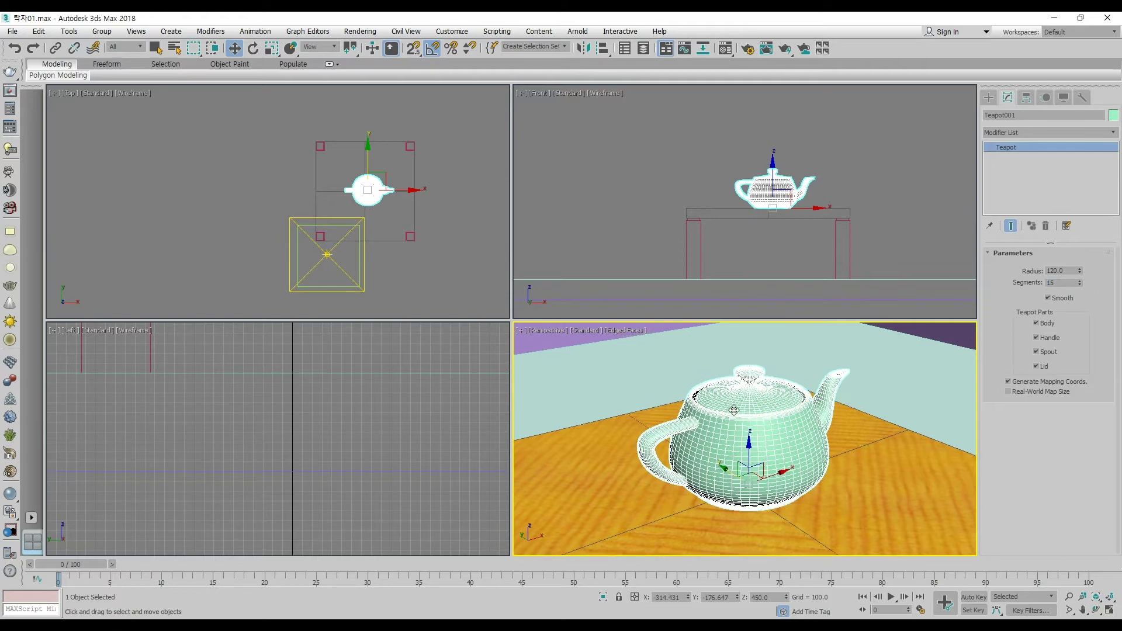
- Turn off edged faces in the perspective view, apply the third sample material to the teapot, and name it 주전자
{"action": "key", "text": "F4"}
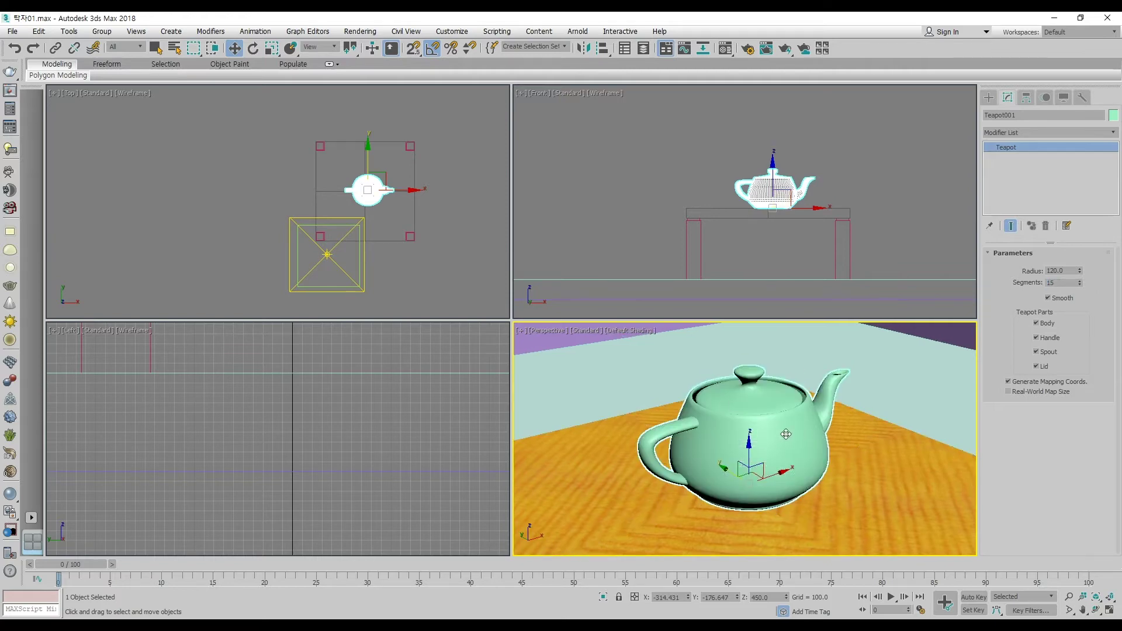
{"action": "left_click", "coordinate": [727, 49]}
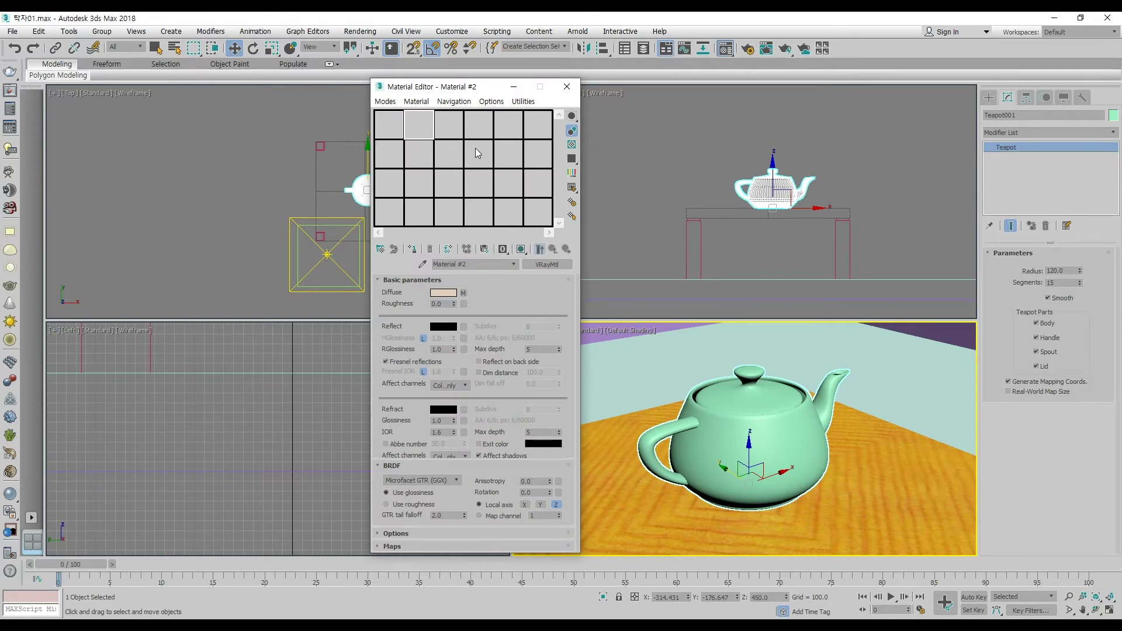
{"action": "left_click", "coordinate": [447, 122]}
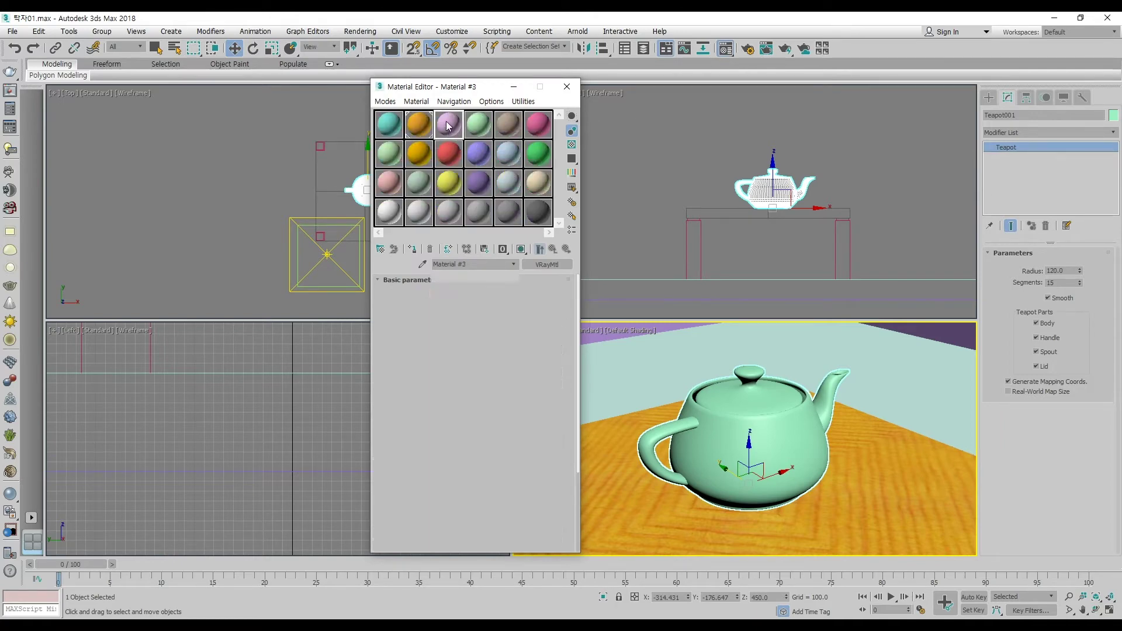
{"action": "left_click_drag", "start_coordinate": [712, 416], "coordinate": [713, 416]}
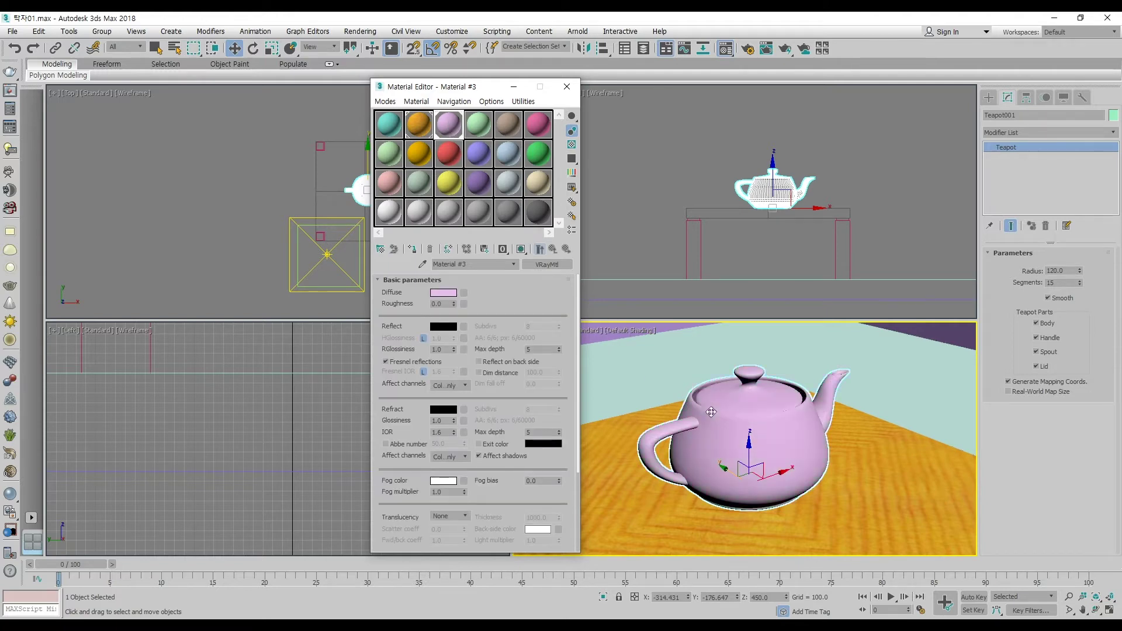
{"action": "type", "text": "wn"}
{"action": "type", "text": "찻"}
{"action": "type", "text": "주전자"}
- Apply the fourth sample material to the room's floor box and name it 바닥
{"action": "left_click", "coordinate": [853, 359]}
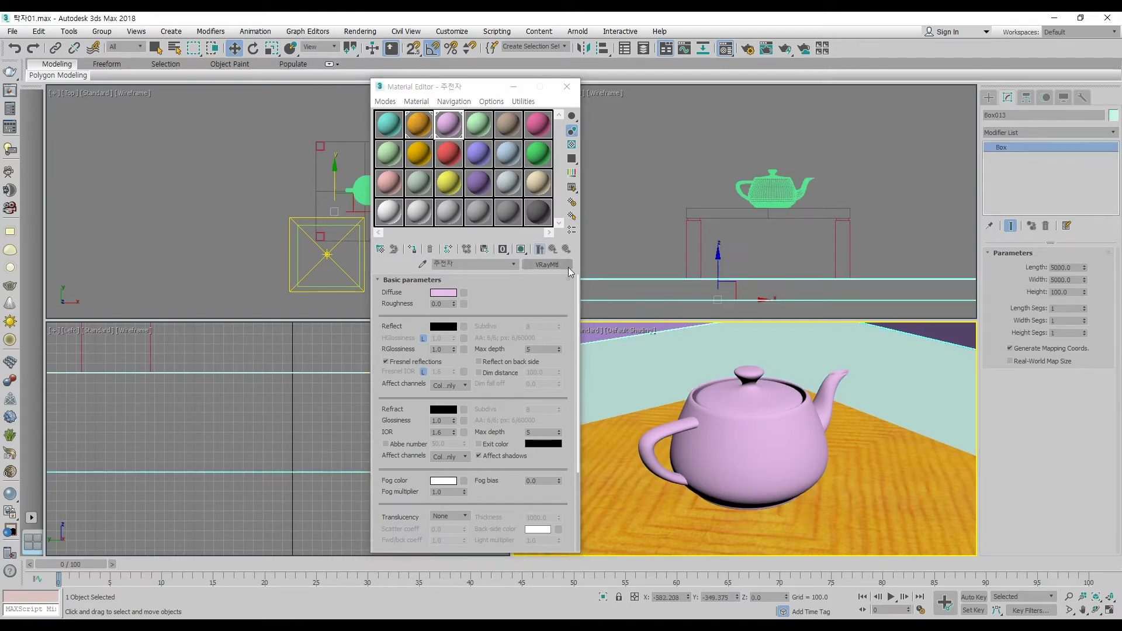
{"action": "left_click", "coordinate": [478, 124]}
{"action": "left_click", "coordinate": [412, 249]}
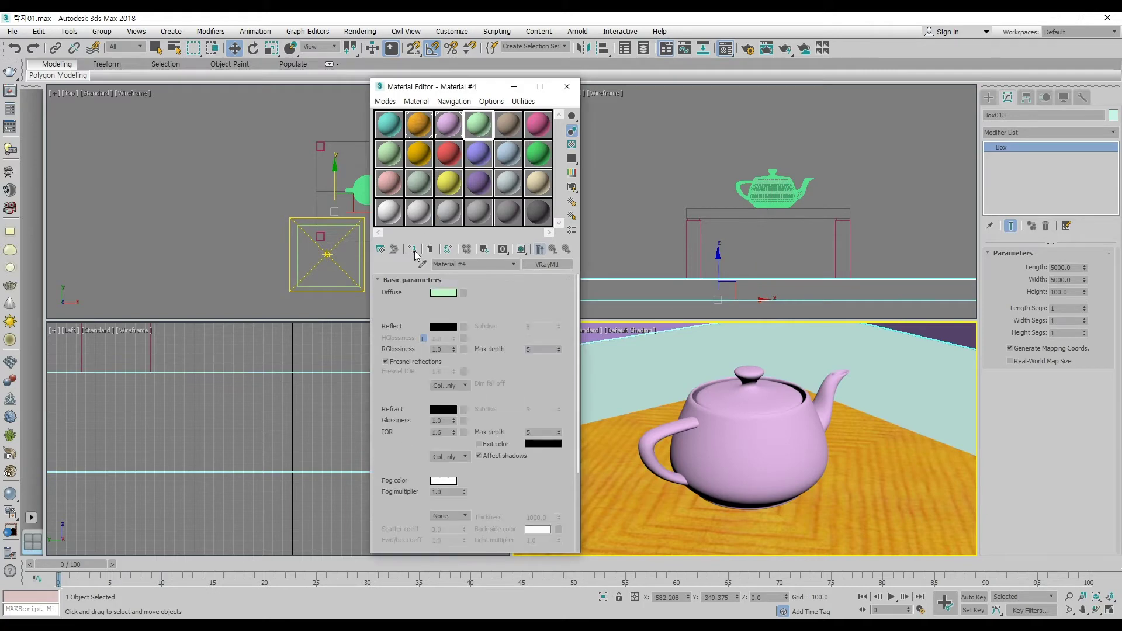
{"action": "left_click_drag", "start_coordinate": [466, 265], "coordinate": [433, 264]}
{"action": "type", "text": "바닥"}
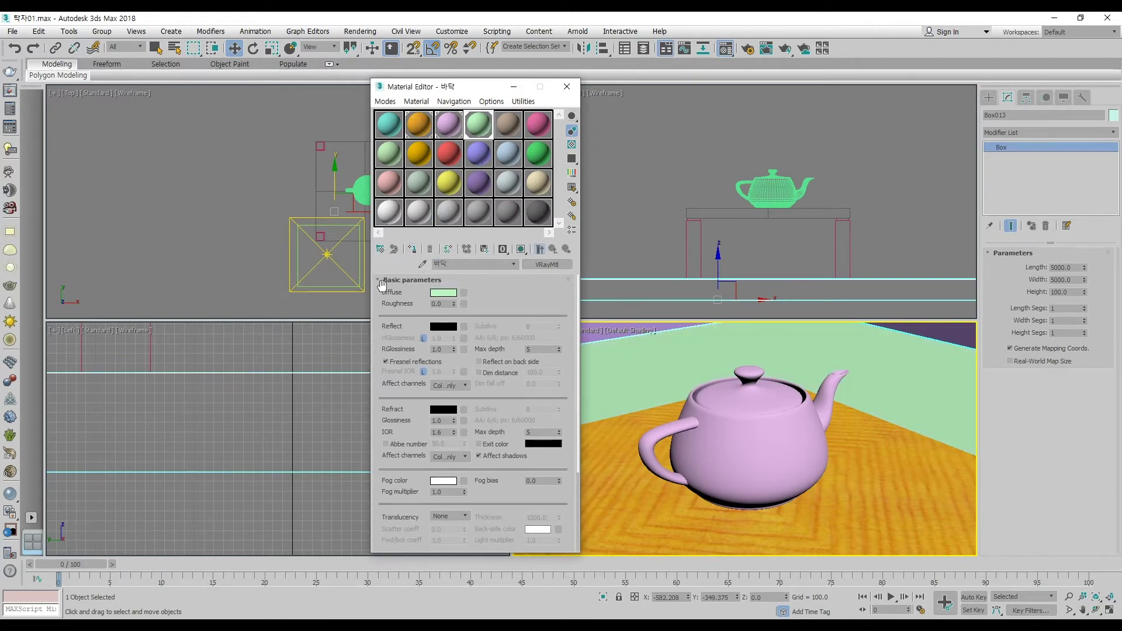
- Change the 바닥 material's diffuse colour to a neutral grey
{"action": "left_click", "coordinate": [454, 293]}
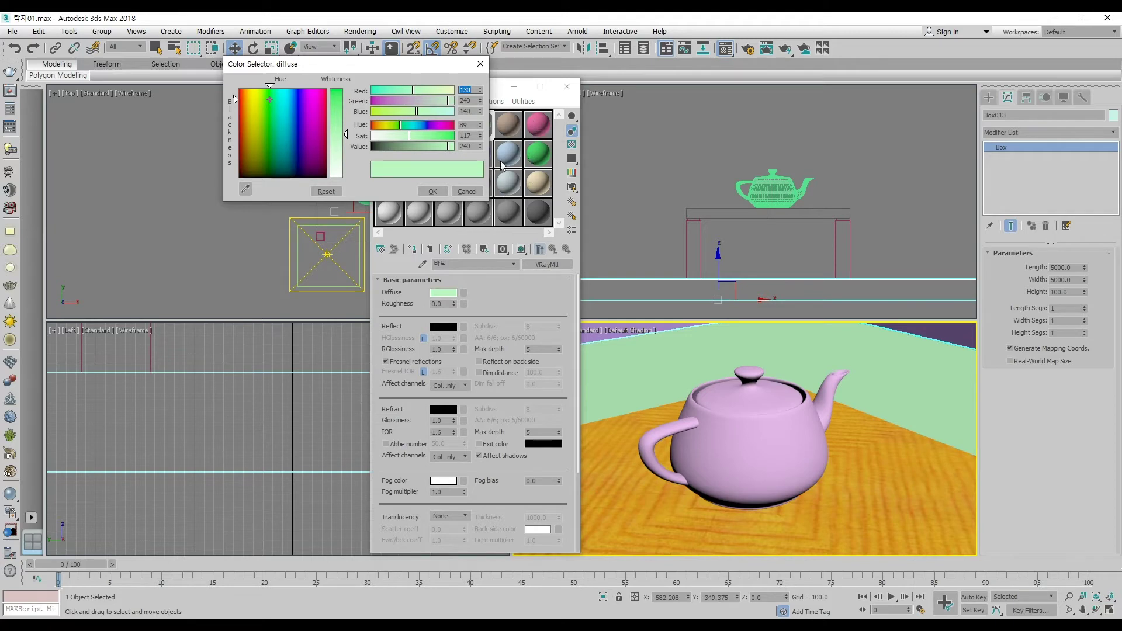
{"action": "left_click_drag", "start_coordinate": [300, 176], "coordinate": [294, 175]}
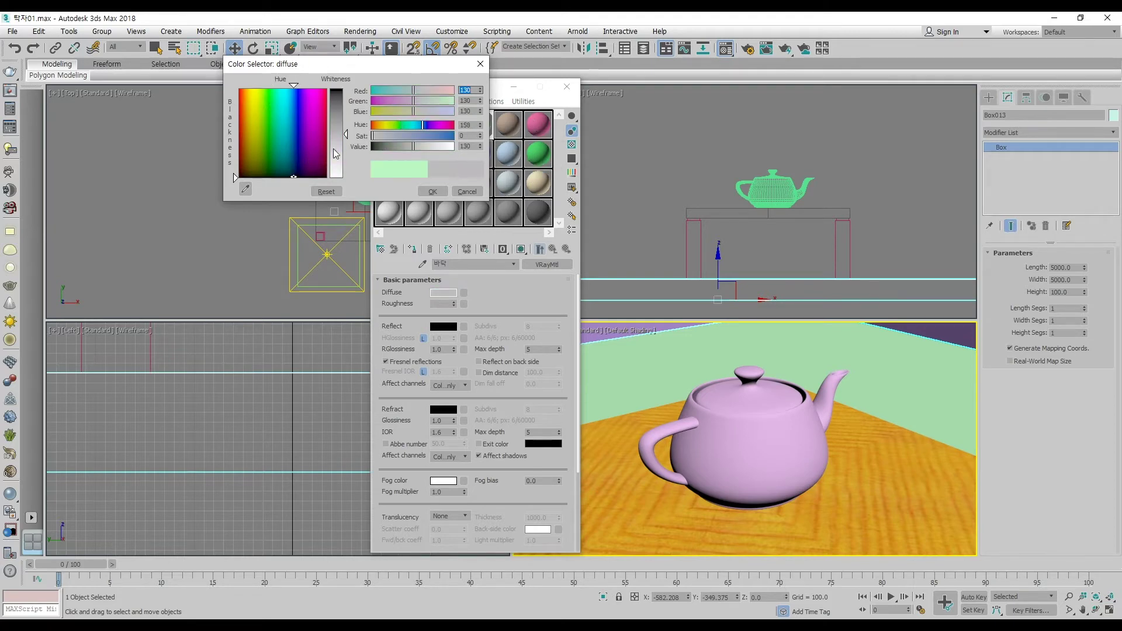
{"action": "left_click", "coordinate": [431, 192]}
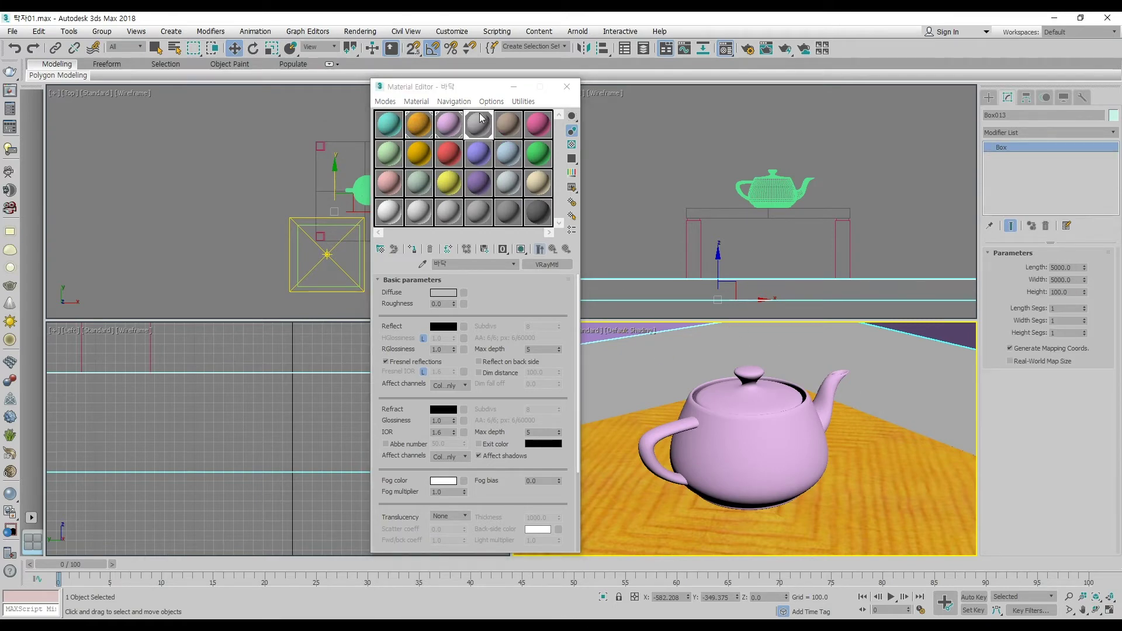
- Select the room's two adjacent purple walls from outside in the perspective view, keeping 바닥 as the active material
{"action": "middle_click_drag", "start_coordinate": [712, 390], "coordinate": [716, 400]}
{"action": "scroll", "coordinate": [722, 415], "scroll_direction": "up", "scroll_amount": 10}
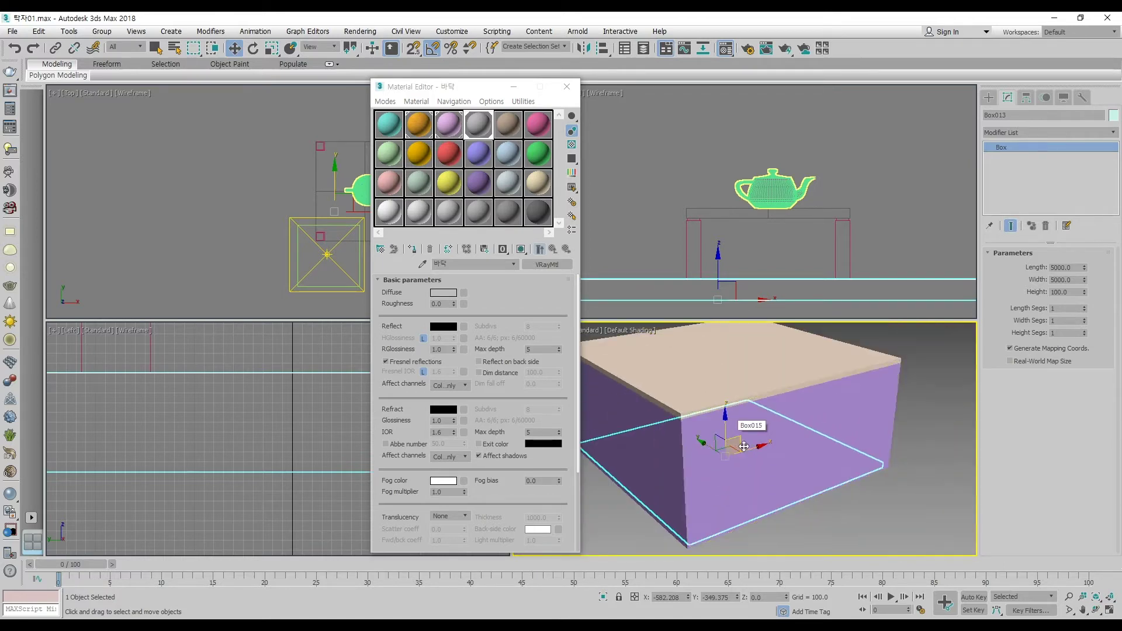
{"action": "scroll", "coordinate": [731, 435], "scroll_direction": "up", "scroll_amount": 4}
{"action": "left_click", "coordinate": [856, 374]}
{"action": "left_click", "coordinate": [726, 407], "text": "ctrl"}
{"action": "left_click", "coordinate": [469, 116]}
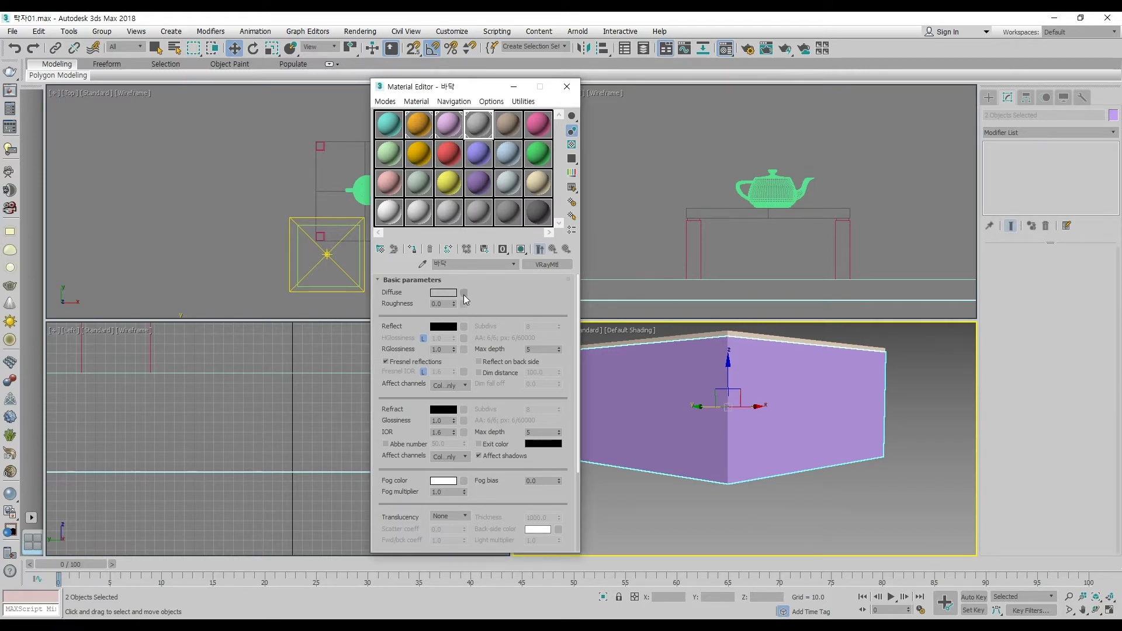
- Choose a Bitmap map for the 바닥 material's diffuse channel
{"action": "middle_click_drag", "start_coordinate": [698, 436], "coordinate": [713, 418], "text": "alt"}
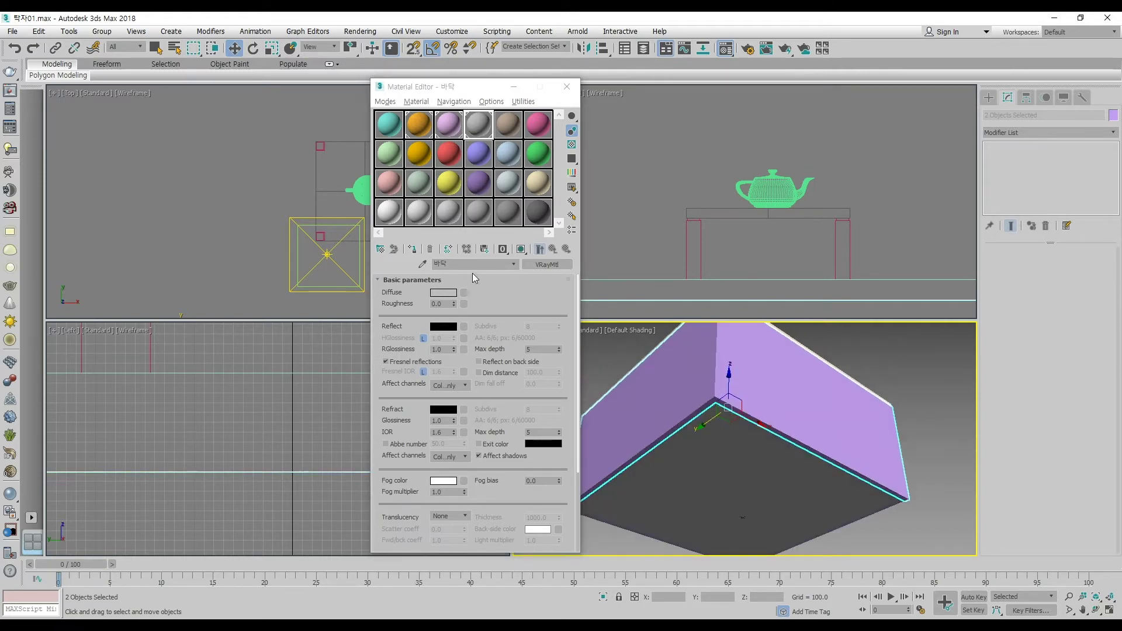
{"action": "left_click", "coordinate": [465, 295]}
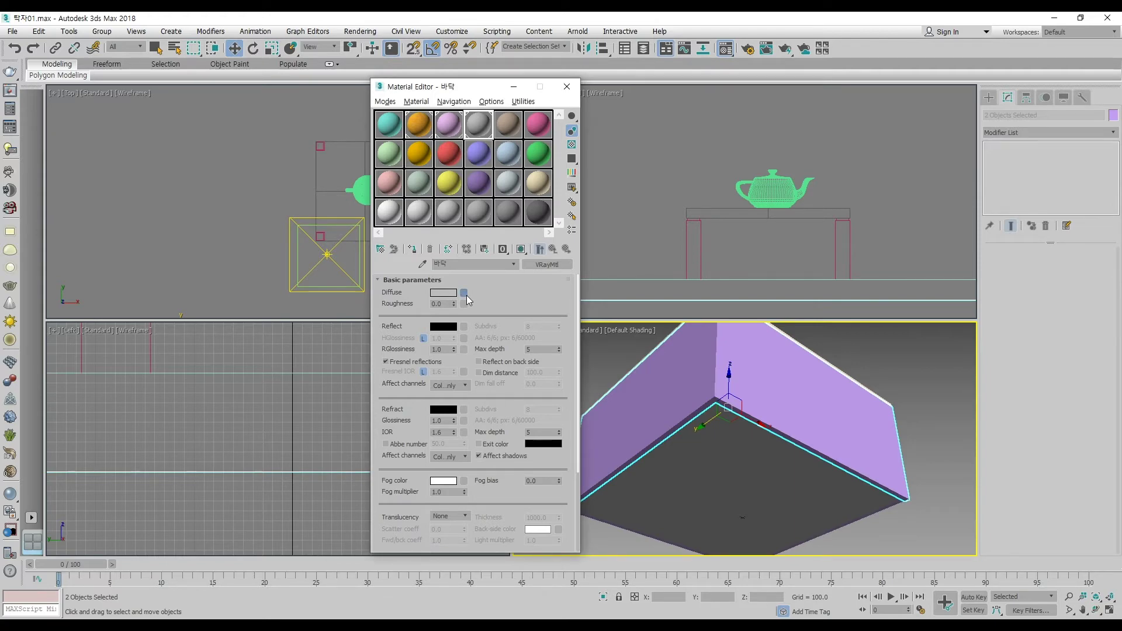
{"action": "left_click", "coordinate": [464, 293]}
{"action": "left_click", "coordinate": [502, 195]}
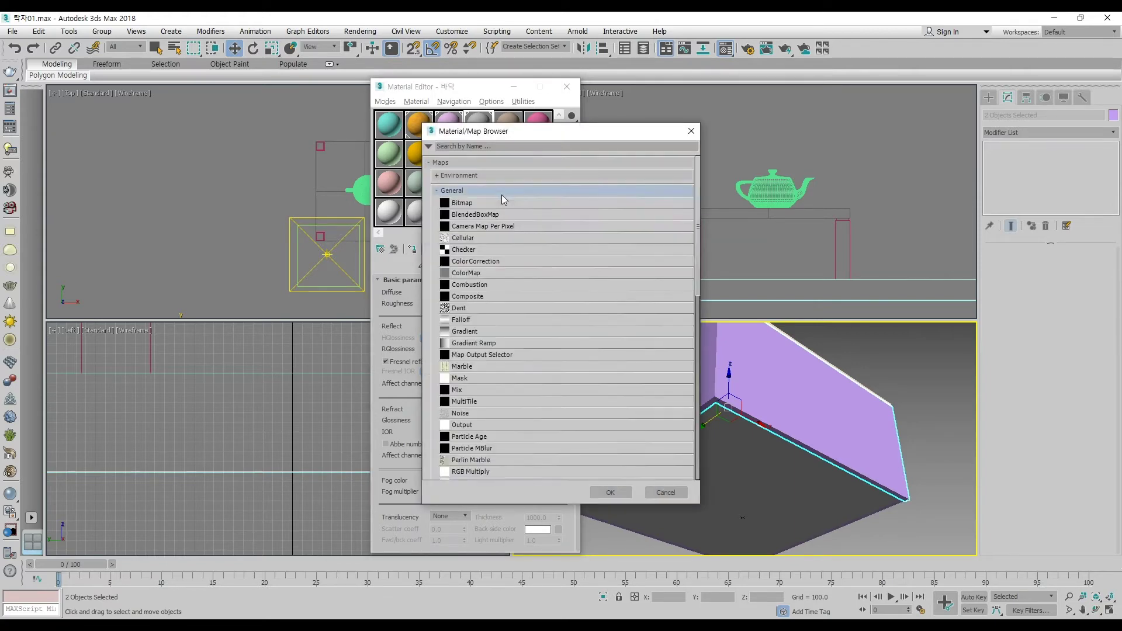
{"action": "double_click", "coordinate": [493, 204]}
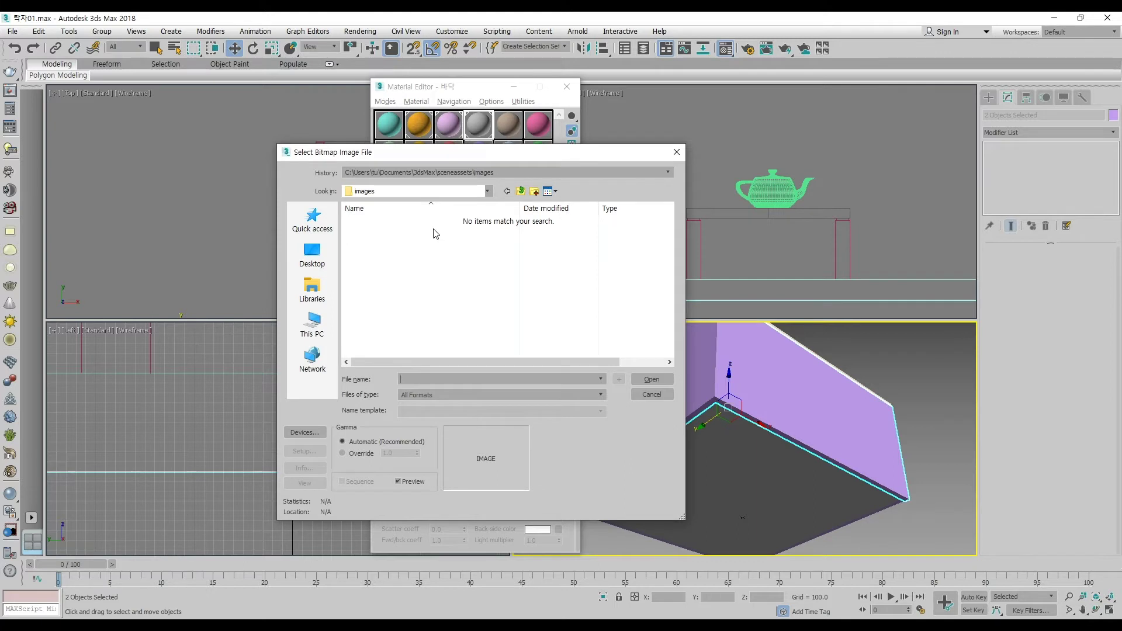
- Load 10011-2.JPG from the 001_탁자\map folder on drive E as the floor's diffuse image
{"action": "left_click", "coordinate": [429, 192]}
{"action": "left_click", "coordinate": [429, 194]}
{"action": "left_click", "coordinate": [440, 171]}
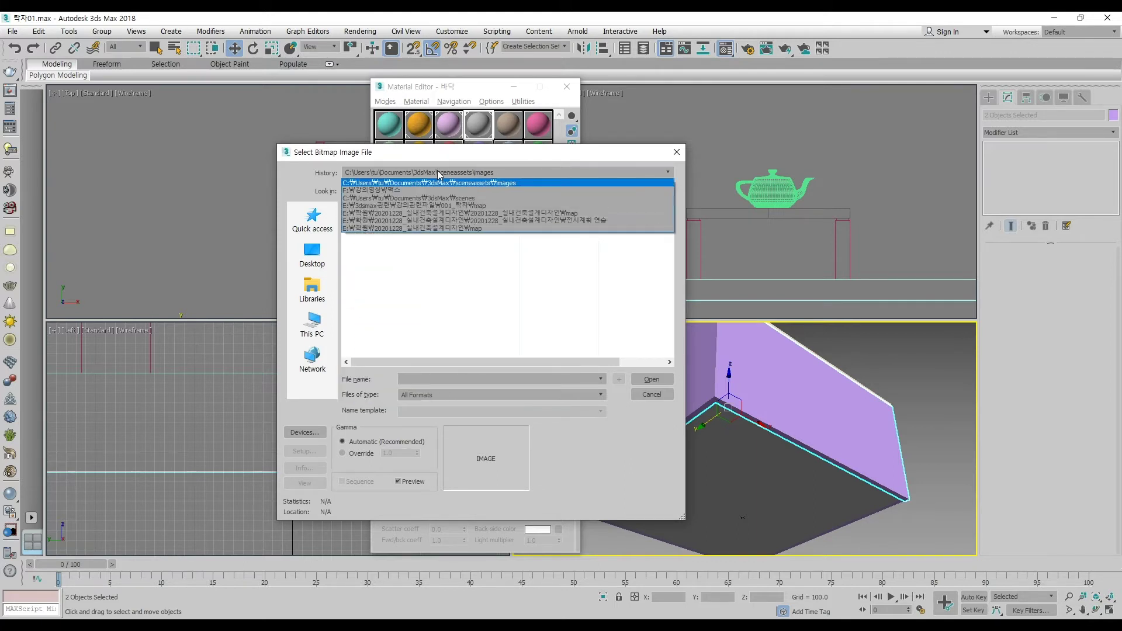
{"action": "left_click", "coordinate": [440, 190]}
{"action": "left_click", "coordinate": [430, 193]}
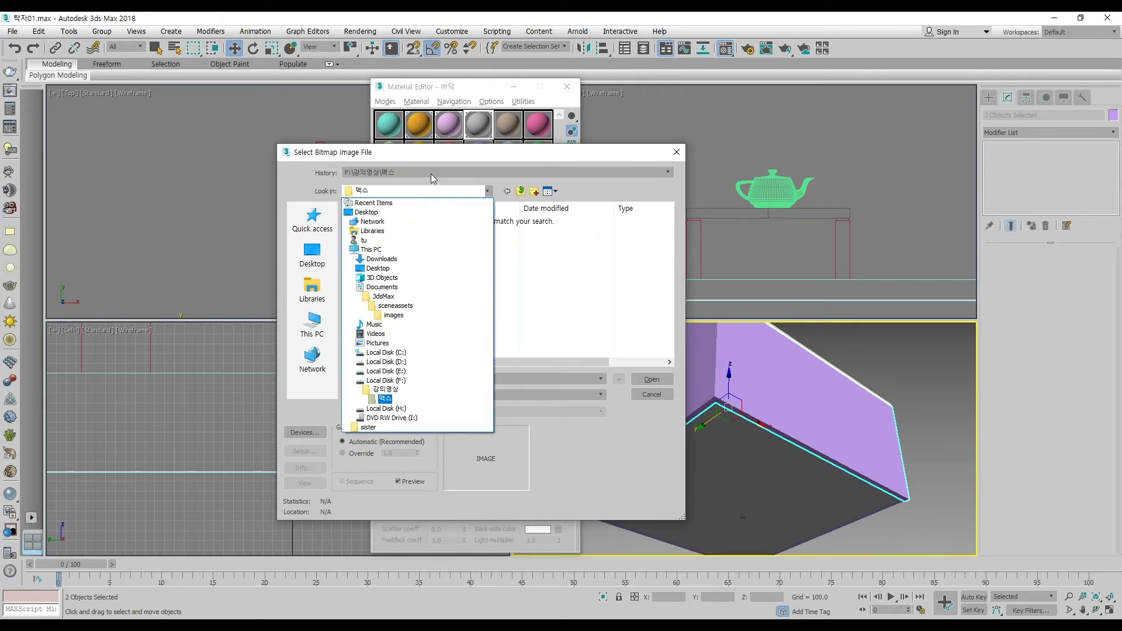
{"action": "left_click", "coordinate": [430, 173]}
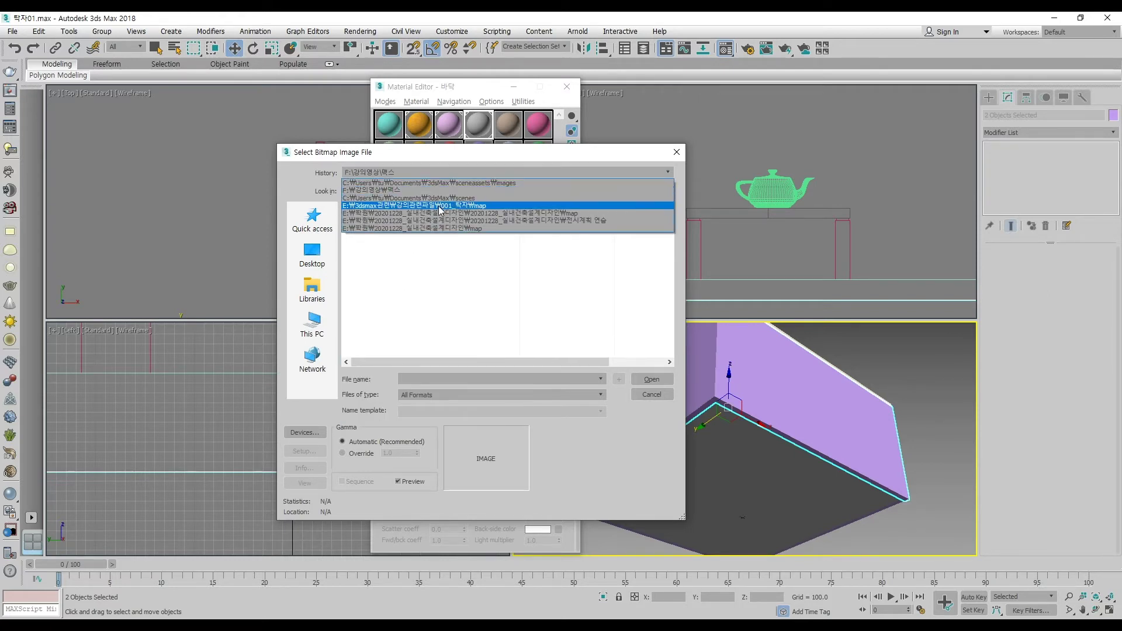
{"action": "left_click", "coordinate": [439, 206]}
{"action": "left_click", "coordinate": [384, 252]}
{"action": "left_click", "coordinate": [648, 378]}
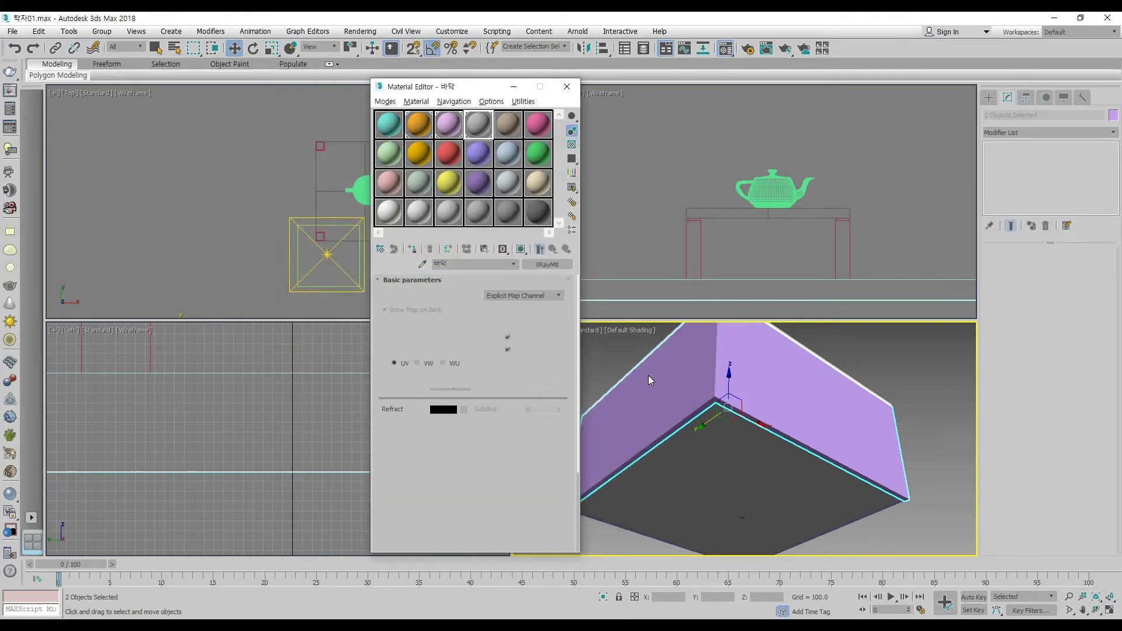
- Display the diffuse texture on the floor in the viewport and return to the parent 바닥 material
{"action": "left_click", "coordinate": [703, 440]}
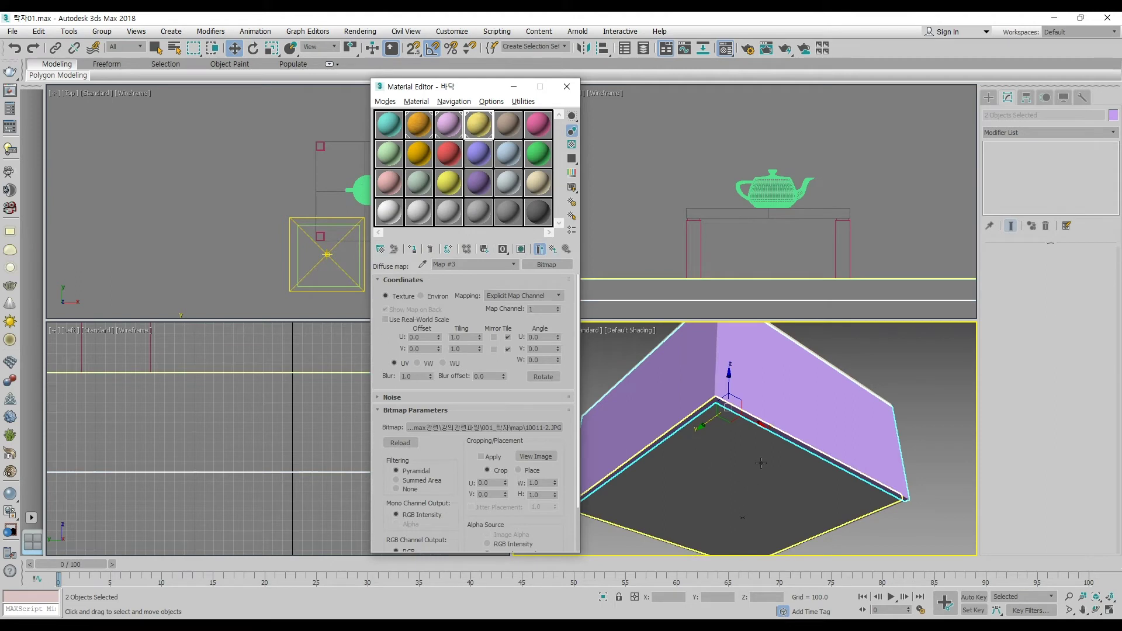
{"action": "left_click", "coordinate": [520, 250]}
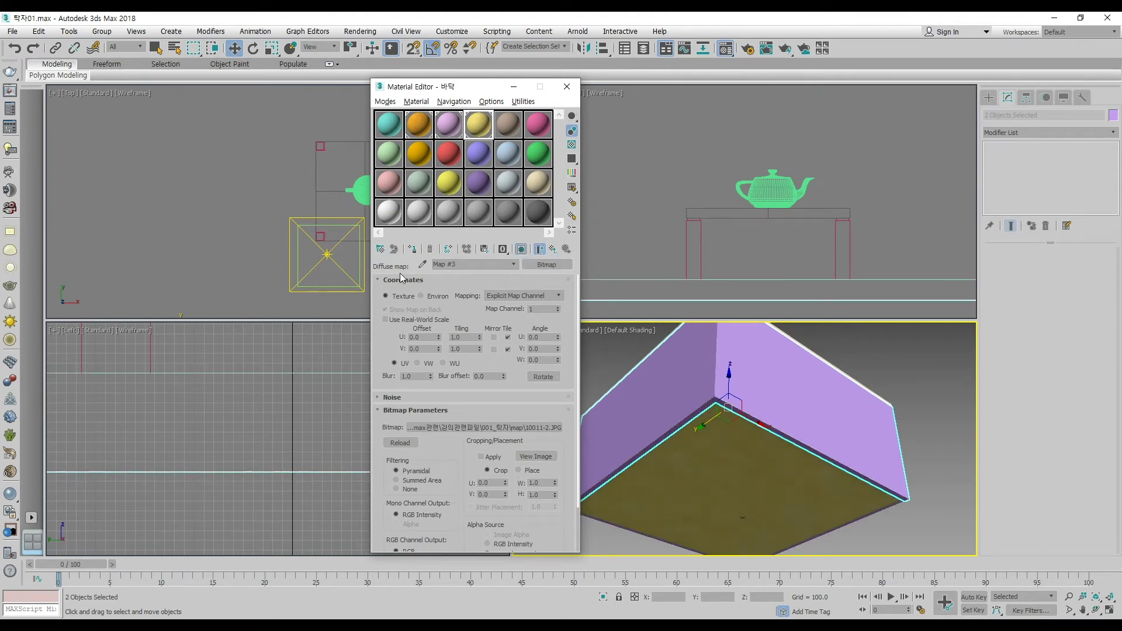
{"action": "left_click", "coordinate": [552, 250]}
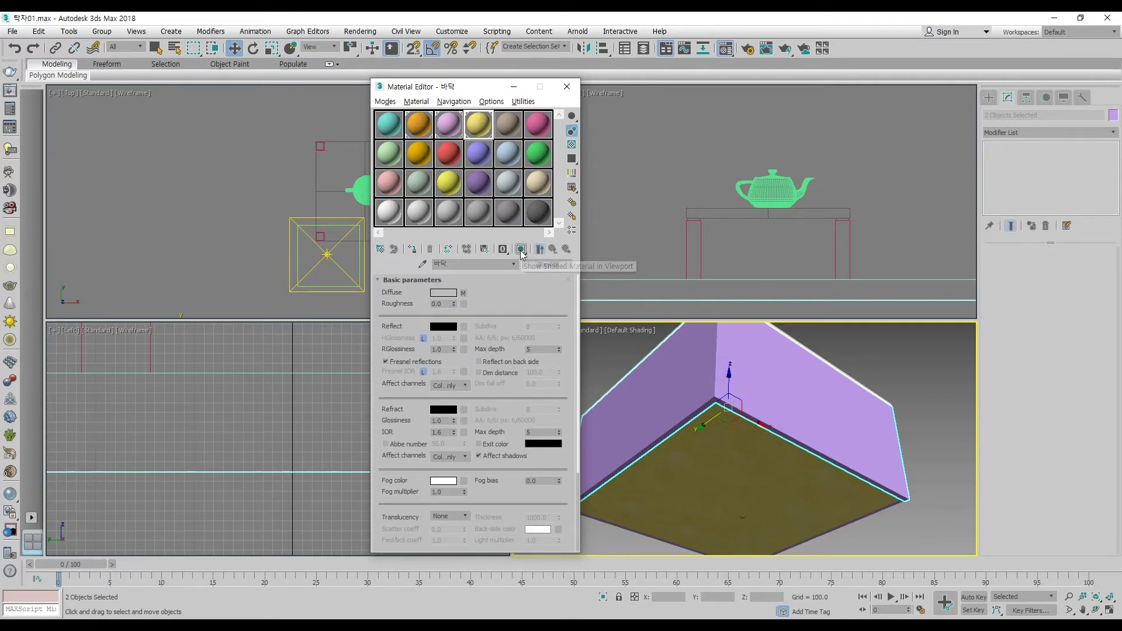
- Add the bitmap v127.jpg as the bump map of the 바닥 material
{"action": "scroll", "coordinate": [504, 304], "scroll_direction": "down", "scroll_amount": 5}
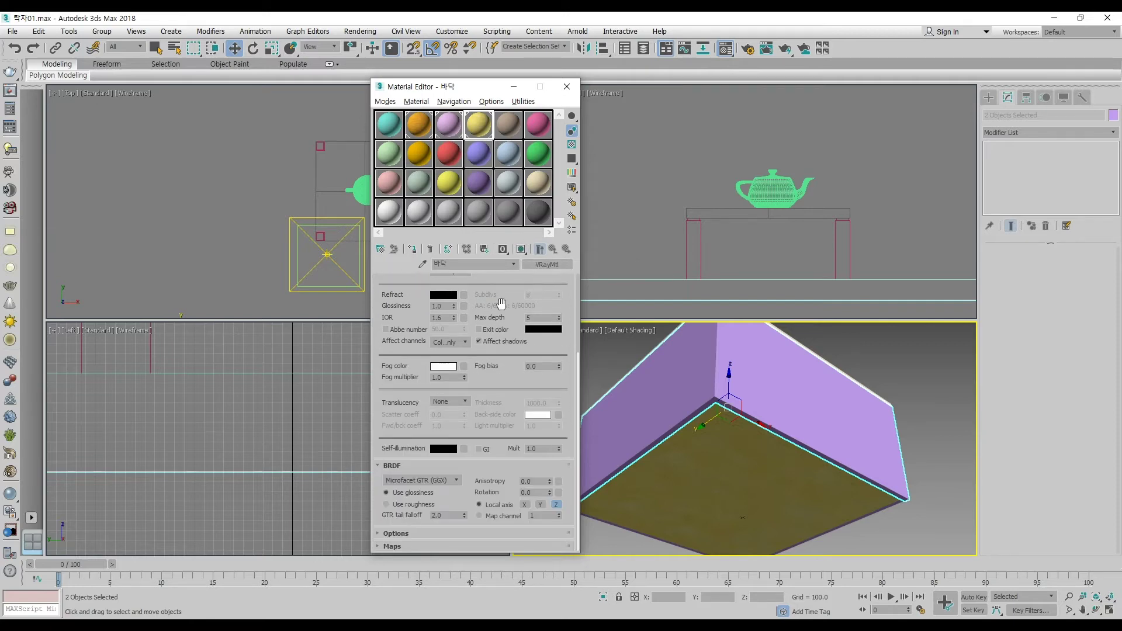
{"action": "scroll", "coordinate": [391, 543], "scroll_direction": "down", "scroll_amount": 5}
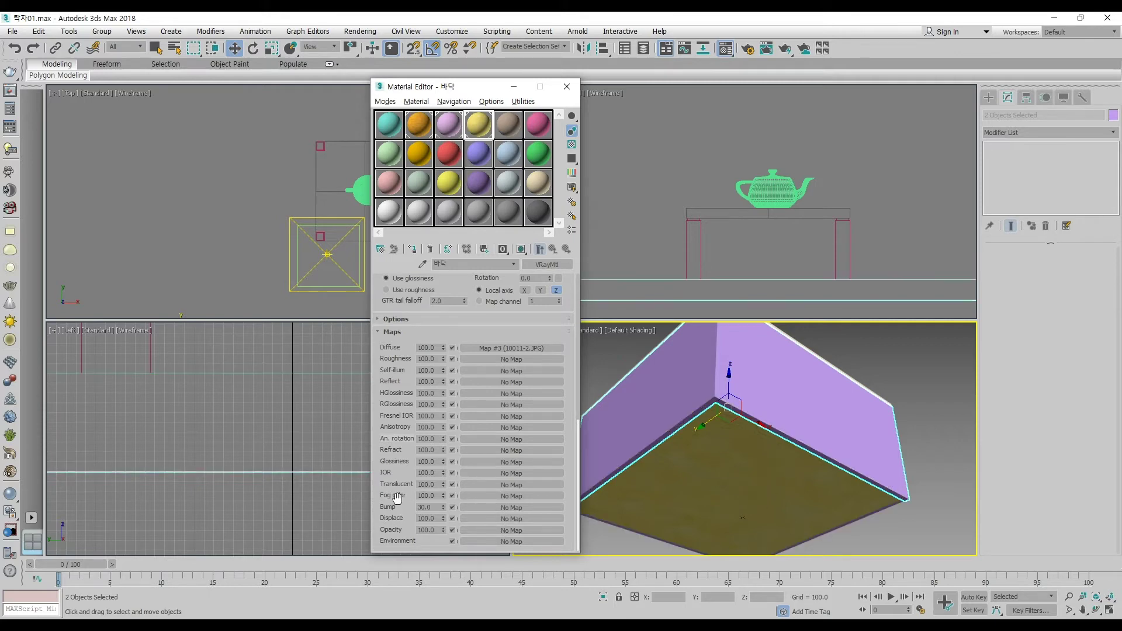
{"action": "left_click", "coordinate": [528, 510]}
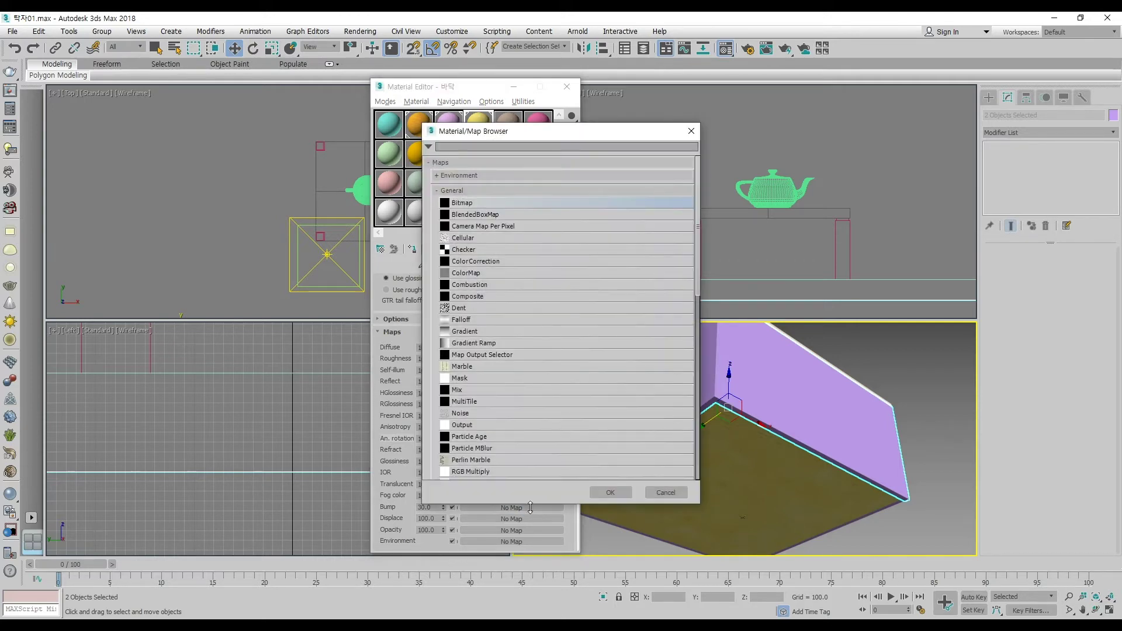
{"action": "double_click", "coordinate": [484, 204]}
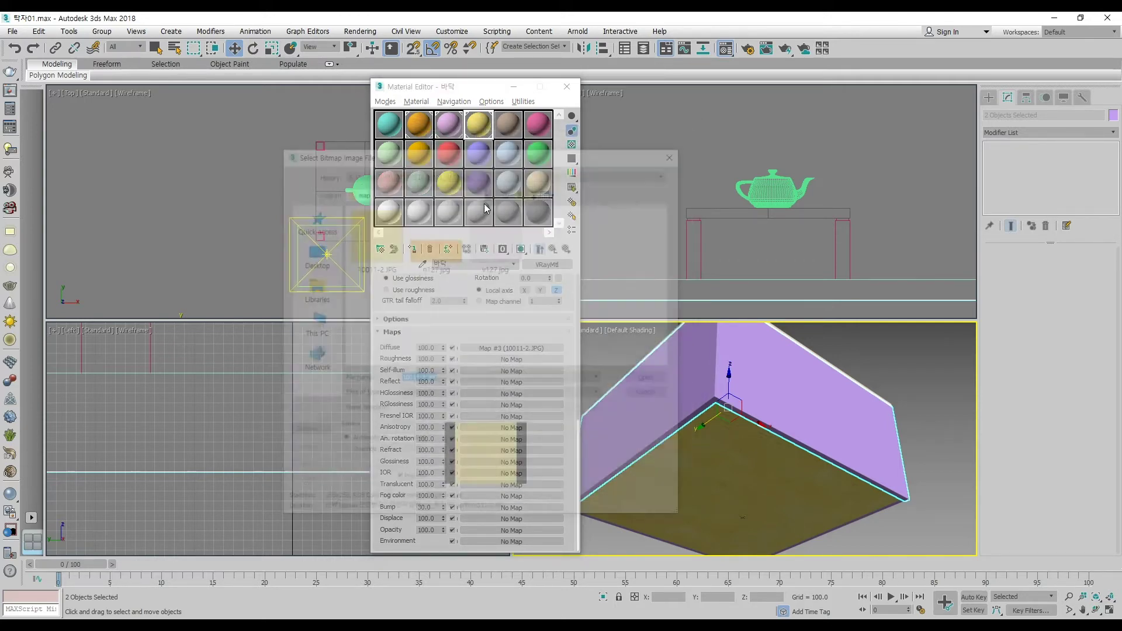
{"action": "double_click", "coordinate": [492, 243]}
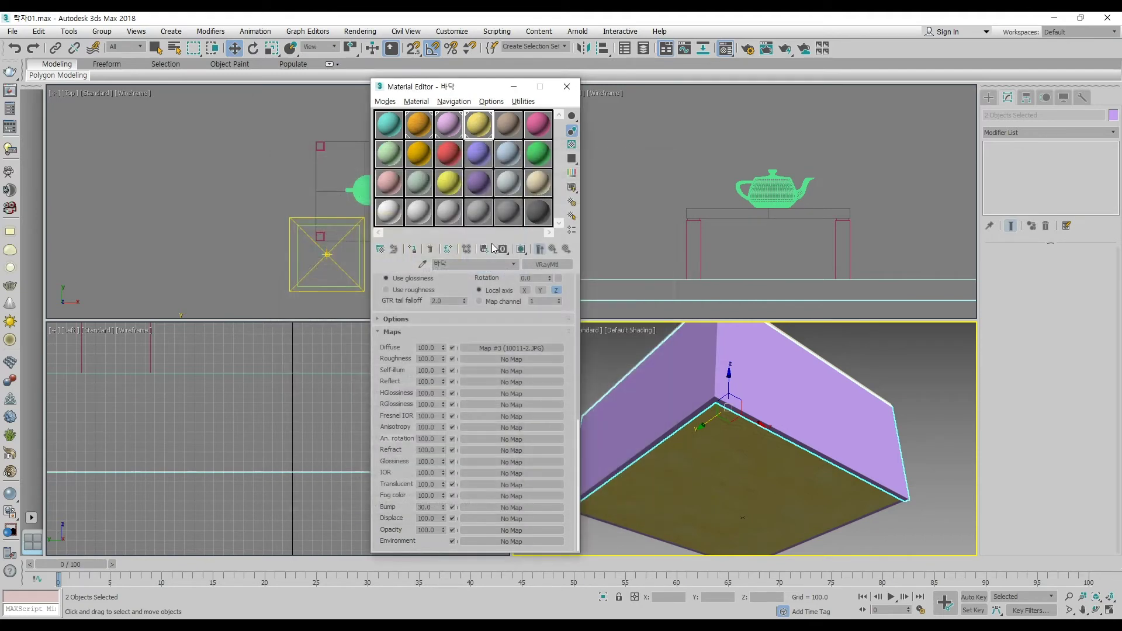
- Preview the bump image alone on the floor up close, and switch back to displaying the complete 바닥 material
{"action": "key", "text": "bracketleft"}
{"action": "key", "text": "bracketleft"}
{"action": "key", "text": "bracketleft"}
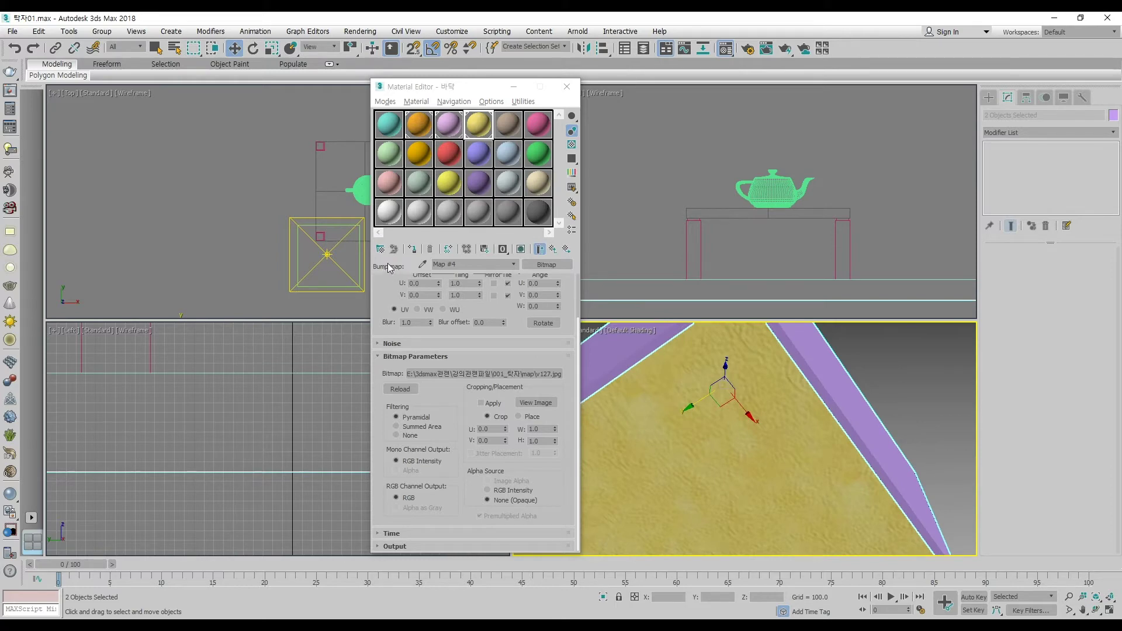
{"action": "left_click", "coordinate": [521, 249]}
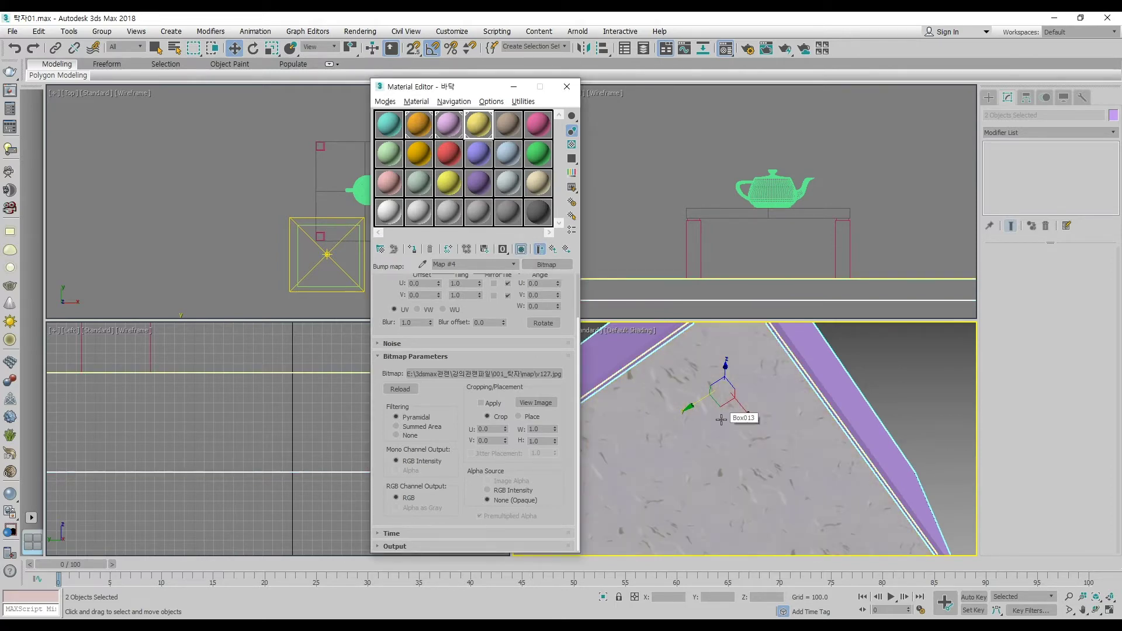
{"action": "left_click", "coordinate": [553, 250]}
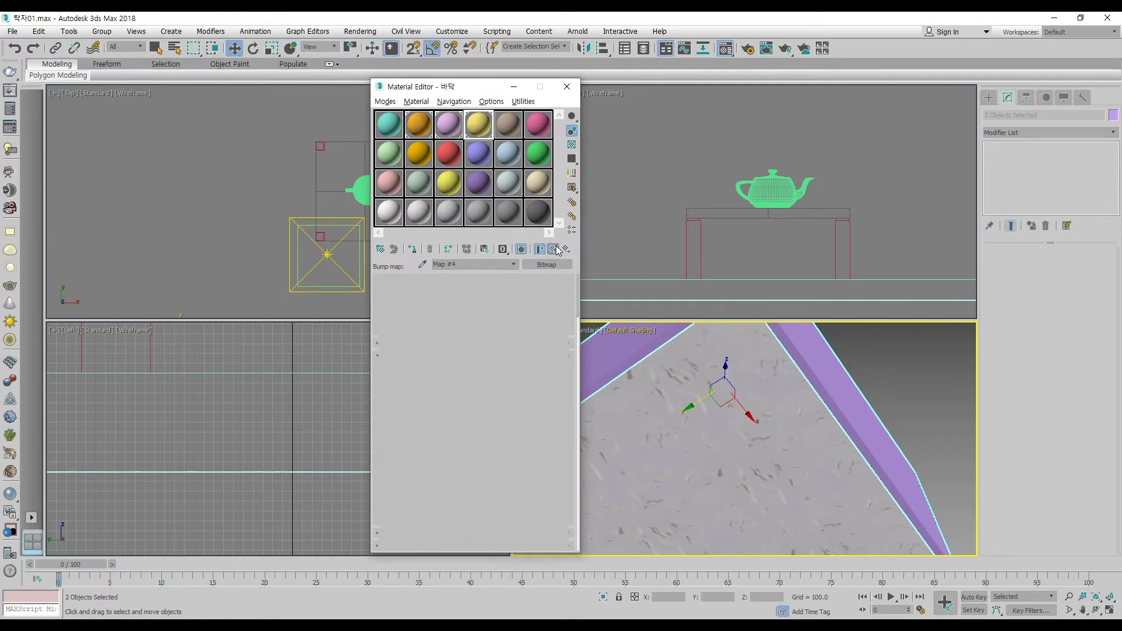
{"action": "left_click", "coordinate": [523, 250]}
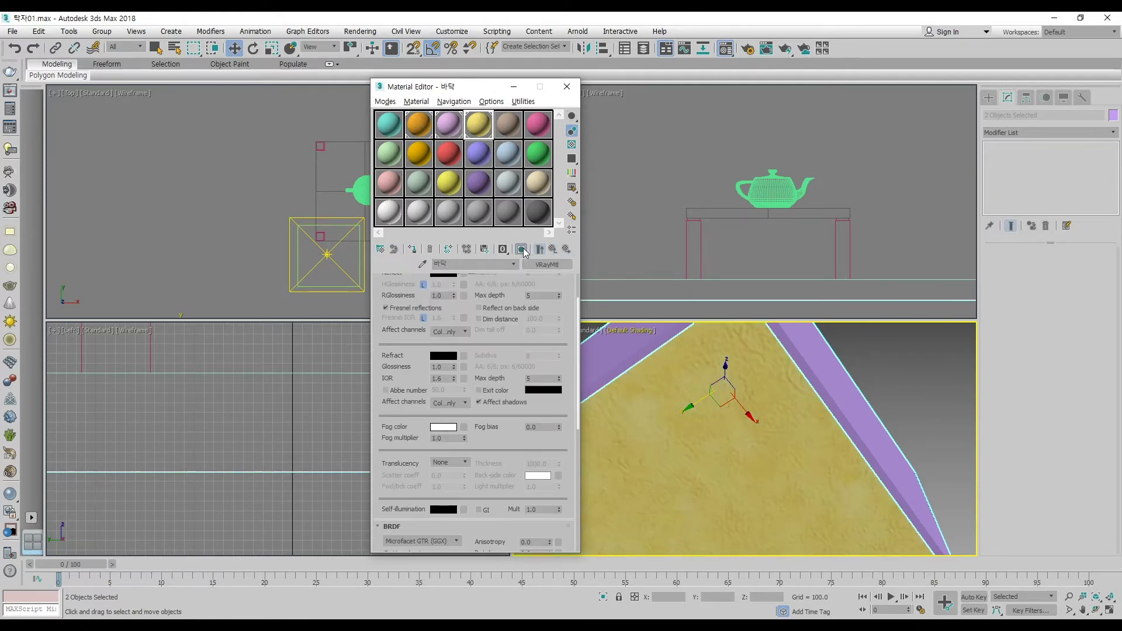
- Clear the v127.jpg bump map from the 바닥 material
{"action": "scroll", "coordinate": [565, 481], "scroll_direction": "down", "scroll_amount": 10}
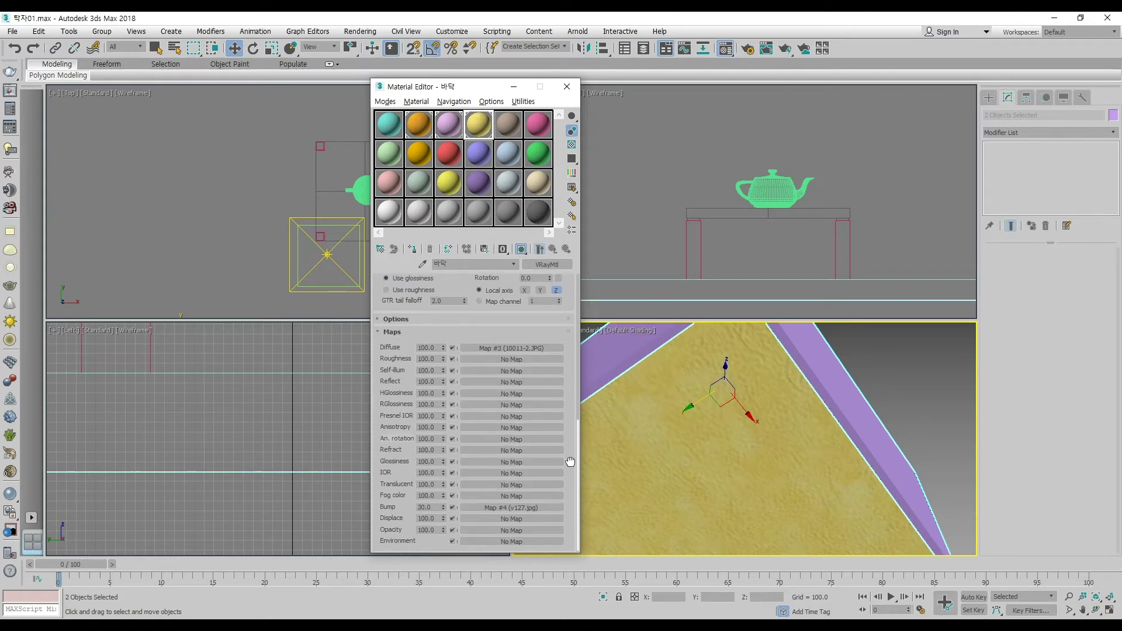
{"action": "right_click", "coordinate": [525, 508]}
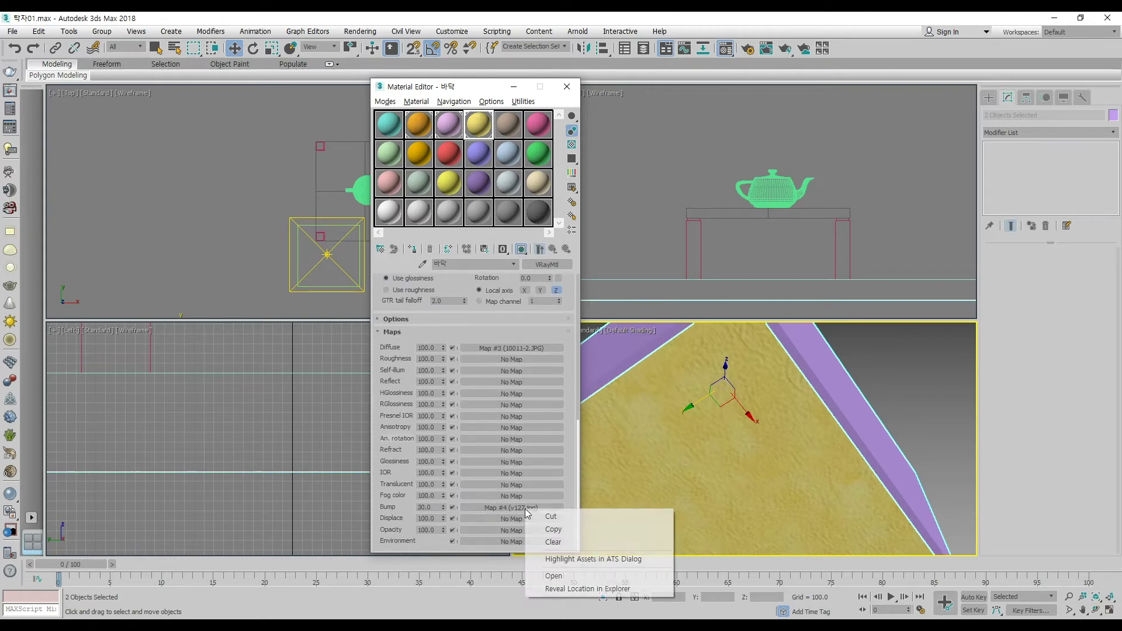
{"action": "left_click", "coordinate": [555, 543]}
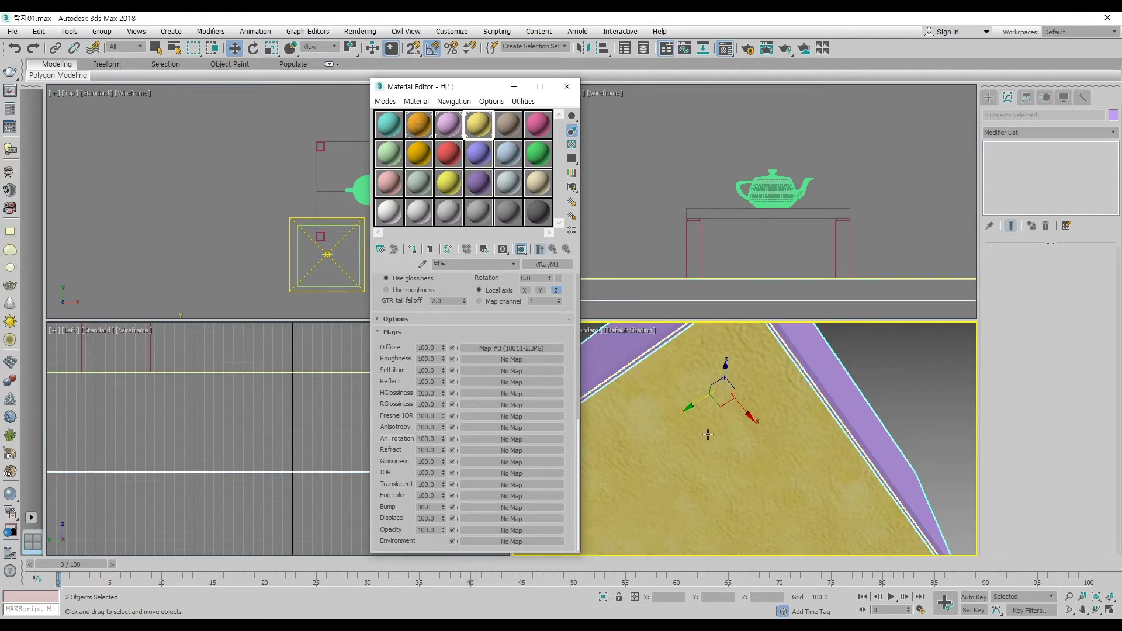
- Close the Material Editor and frame the teapot on its table in the shaded perspective view
{"action": "middle_click_drag", "start_coordinate": [746, 531], "coordinate": [779, 441], "text": "alt"}
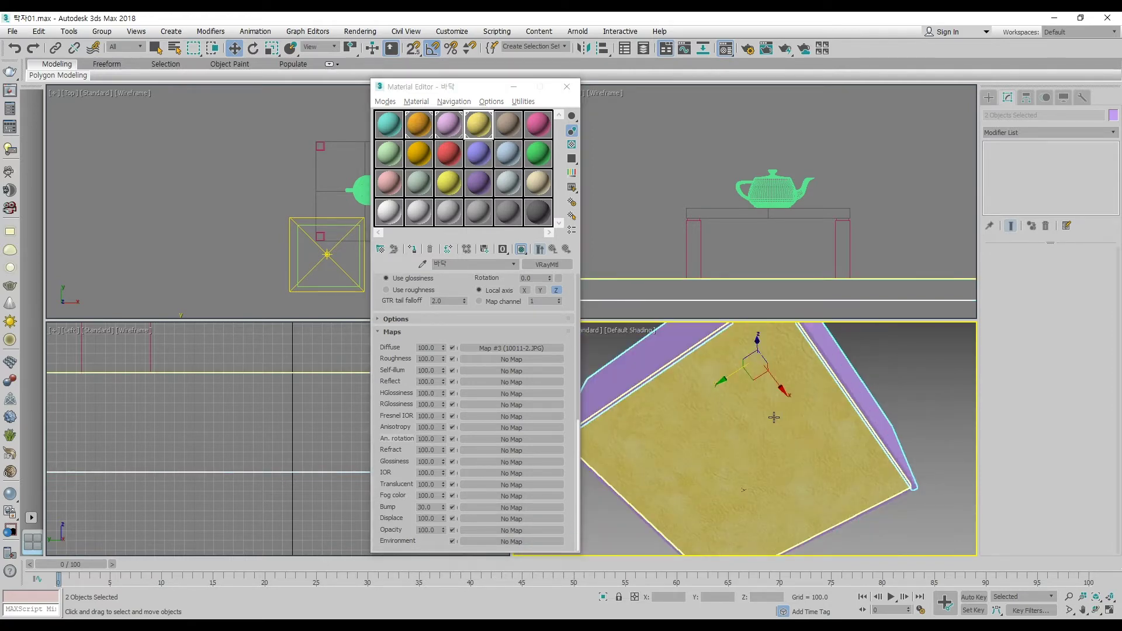
{"action": "left_click", "coordinate": [566, 86]}
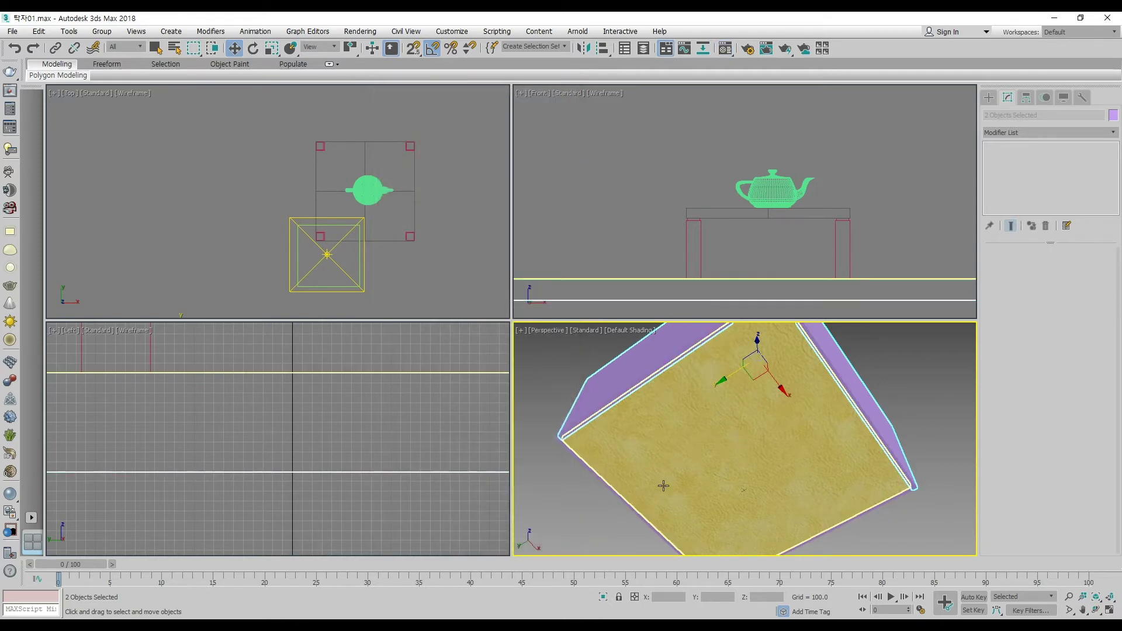
{"action": "middle_click_drag", "start_coordinate": [758, 450], "coordinate": [768, 519], "text": "alt"}
{"action": "mouse_move", "coordinate": [796, 416]}
{"action": "middle_mouse_down", "text": "alt"}
{"action": "mouse_move", "coordinate": [791, 471]}
{"action": "mouse_move", "coordinate": [758, 450]}
{"action": "middle_mouse_up", "text": "alt"}
{"action": "key", "text": "F3"}
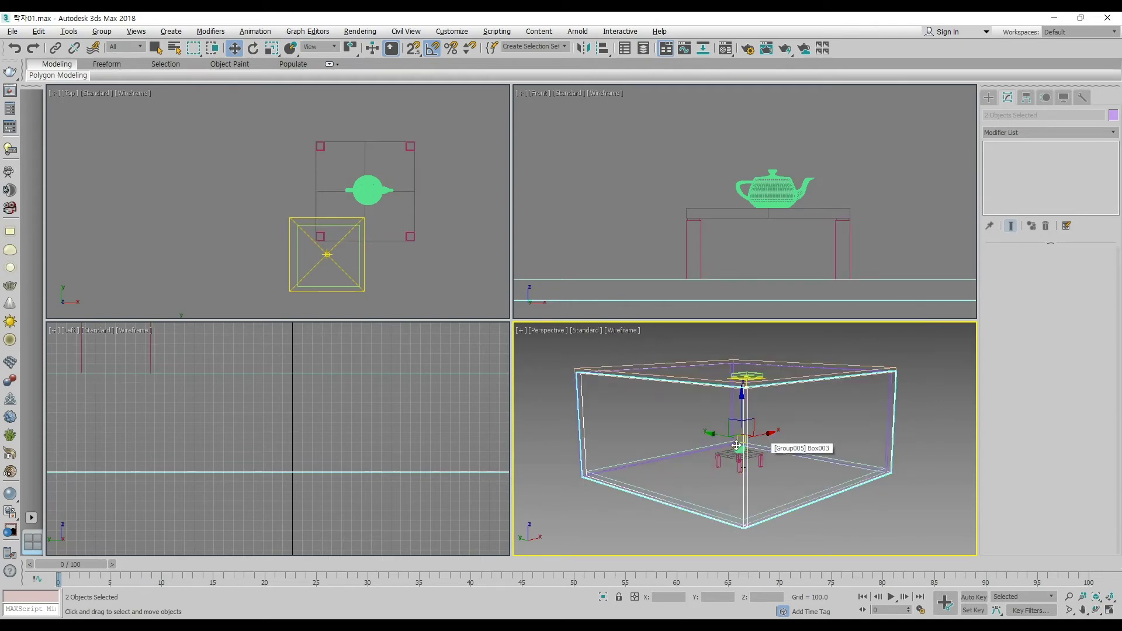
{"action": "left_click", "coordinate": [739, 449]}
{"action": "key", "text": "z"}
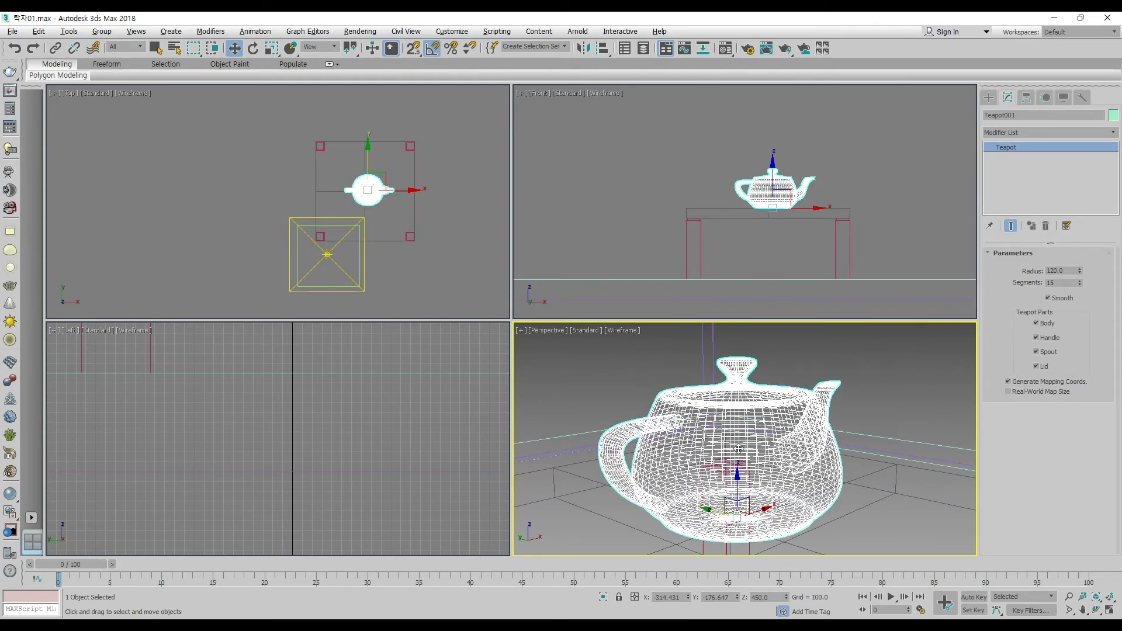
{"action": "key", "text": "F3"}
{"action": "scroll", "coordinate": [738, 449], "scroll_direction": "down", "scroll_amount": 6}
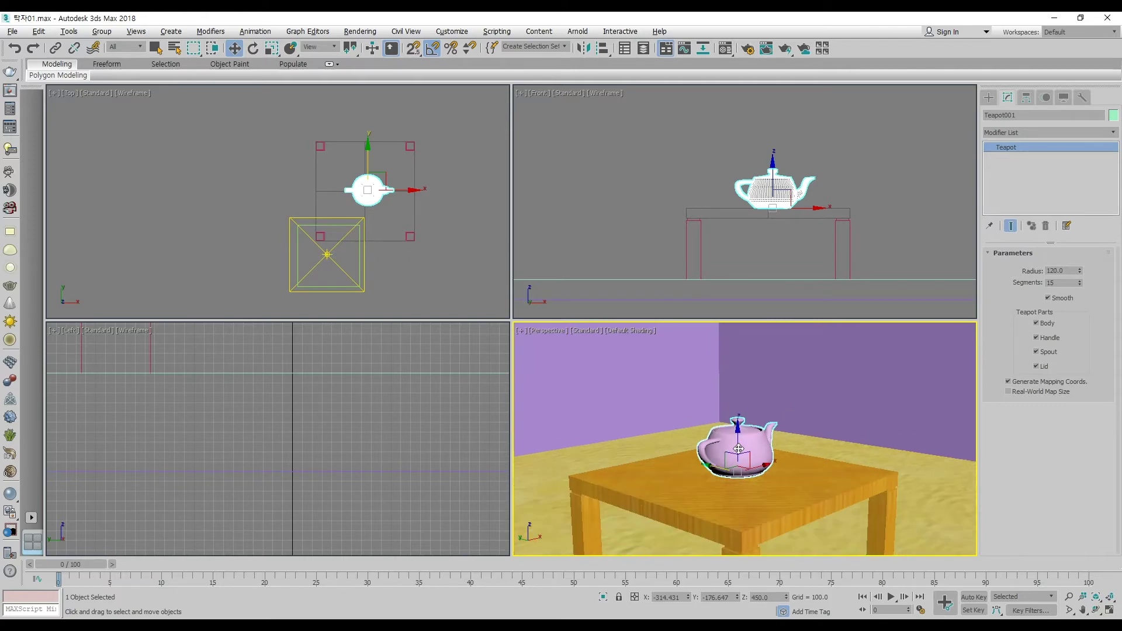
- Create a physical camera from a perspective view framing the table and teapot, and delete that camera
{"action": "scroll", "coordinate": [776, 446], "scroll_direction": "down", "scroll_amount": 4}
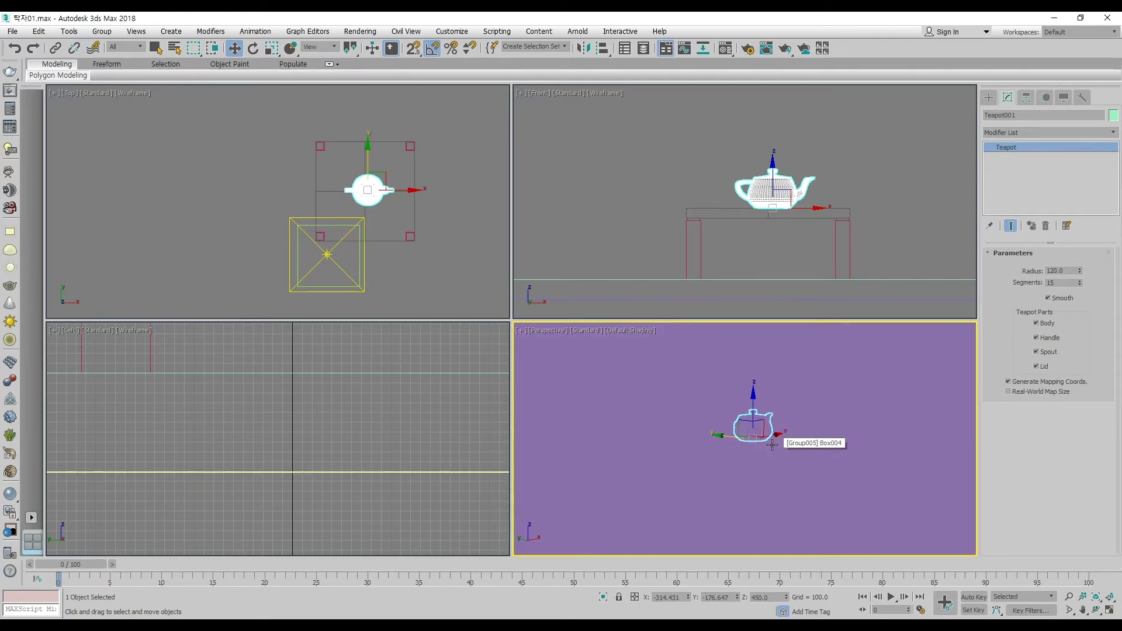
{"action": "scroll", "coordinate": [774, 444], "scroll_direction": "up", "scroll_amount": 8}
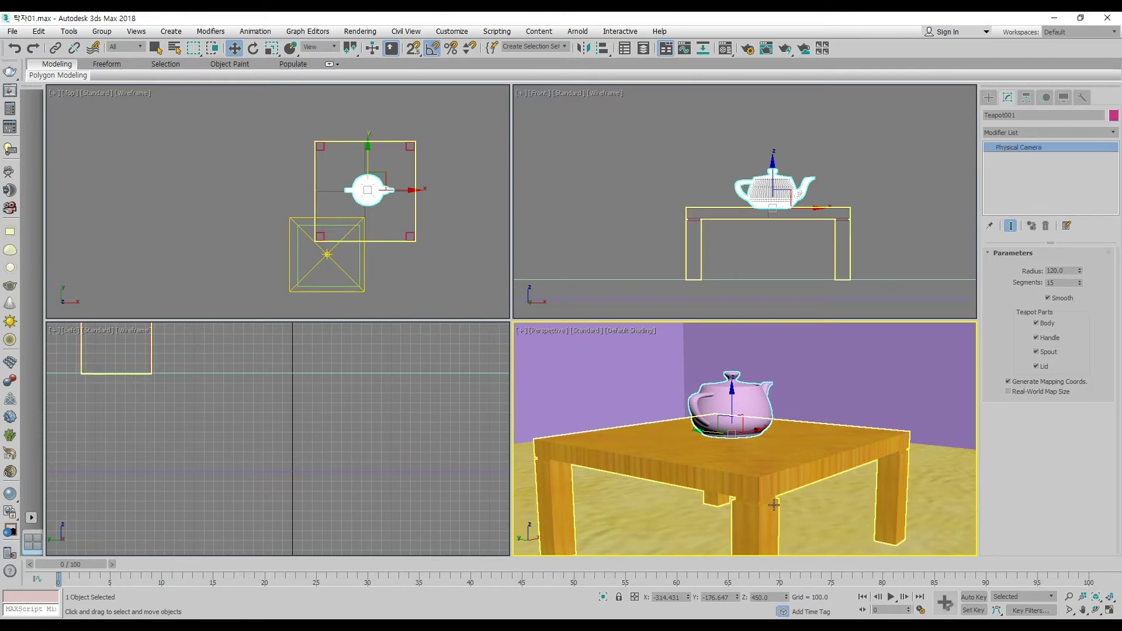
{"action": "key", "text": "ctrl+c"}
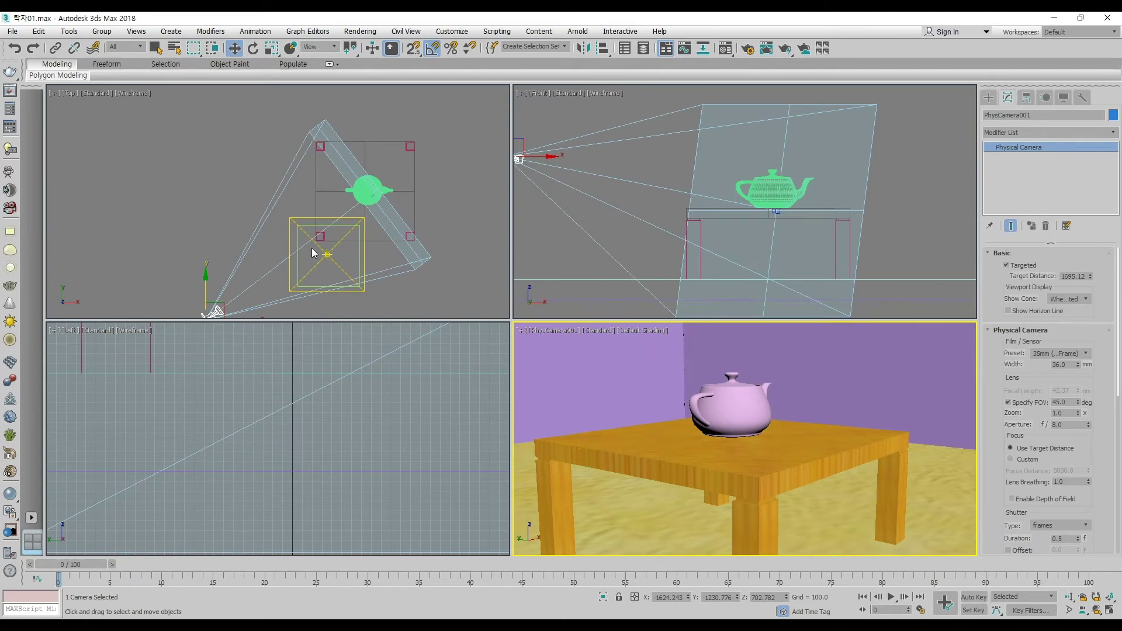
{"action": "scroll", "coordinate": [301, 222], "scroll_direction": "down", "scroll_amount": 6}
{"action": "middle_click_drag", "start_coordinate": [296, 225], "coordinate": [303, 202]}
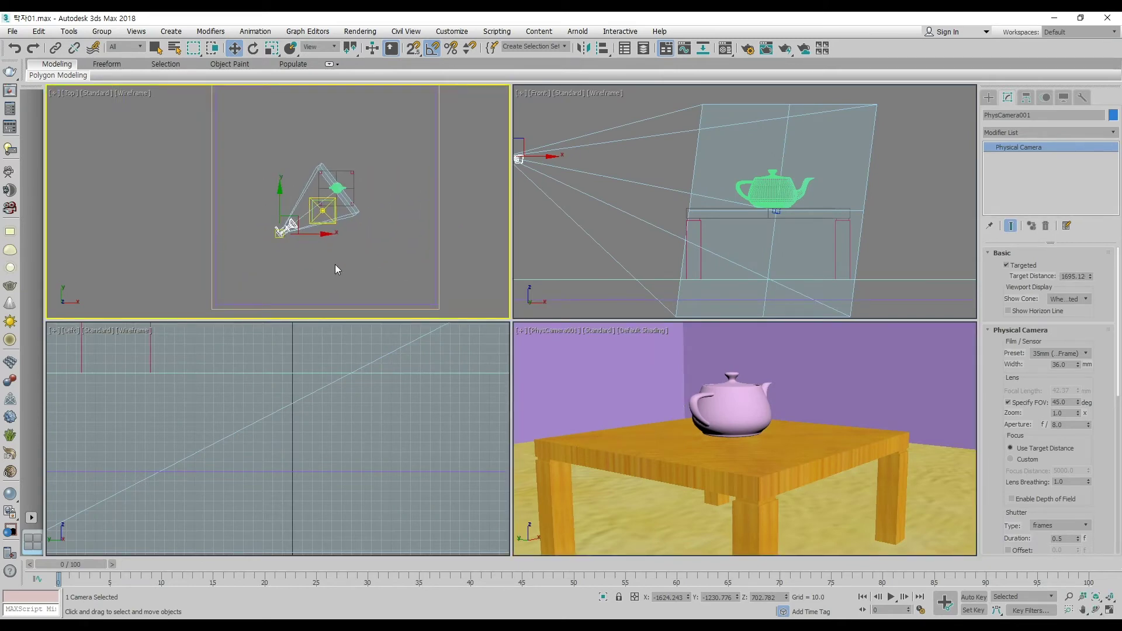
{"action": "key", "text": "Delete"}
- Place a targeted Physical camera in the top view, aimed from the room's lower-left corner diagonally past the table
{"action": "left_click", "coordinate": [989, 98]}
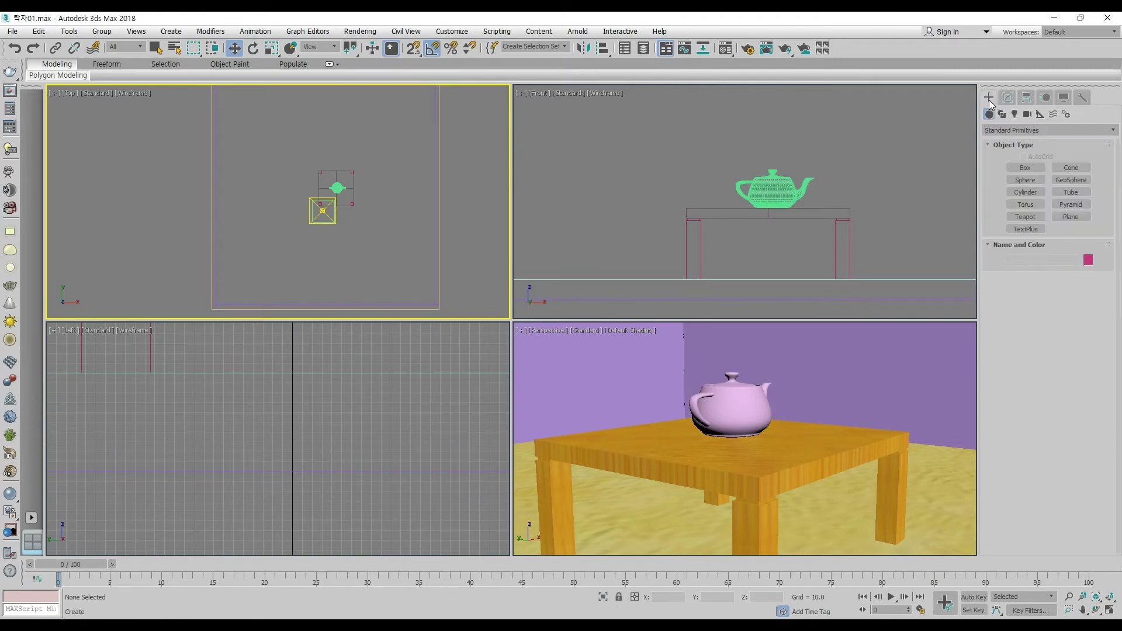
{"action": "left_click", "coordinate": [1028, 115]}
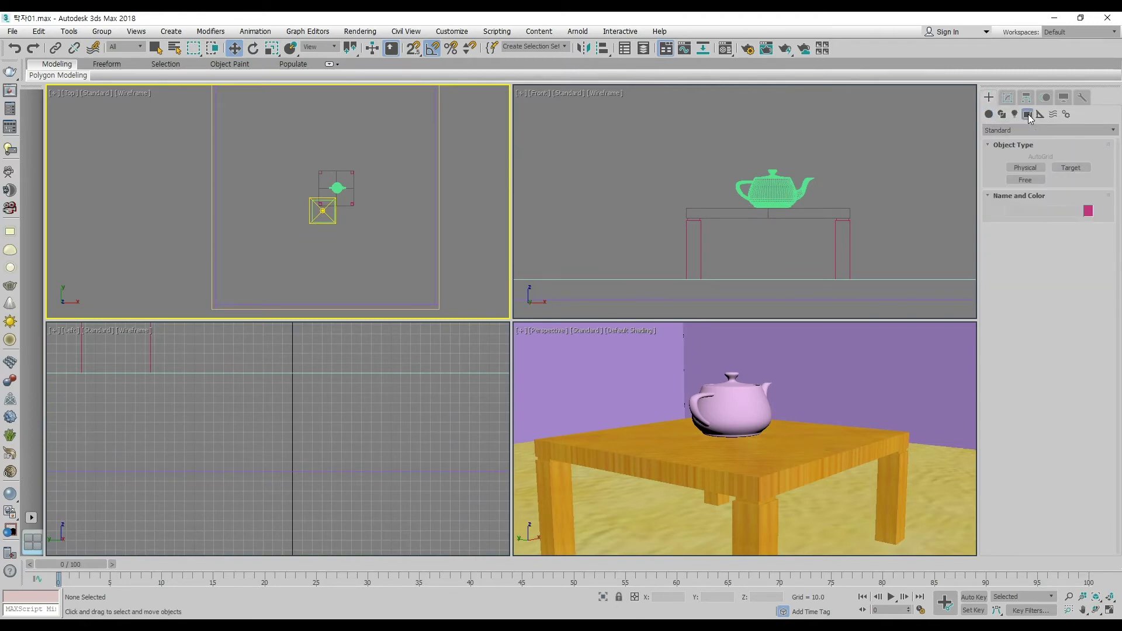
{"action": "left_click", "coordinate": [1020, 168]}
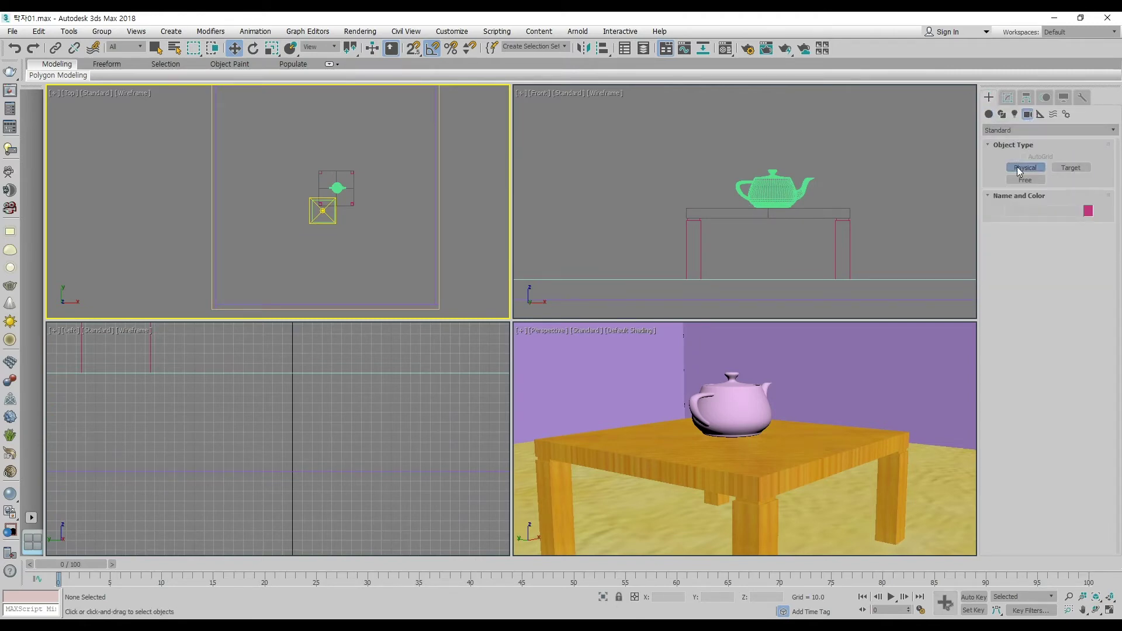
{"action": "left_click_drag", "start_coordinate": [239, 280], "coordinate": [403, 84]}
{"action": "key", "text": "w"}
- Raise the new camera in the front view to a height of about 507
{"action": "scroll", "coordinate": [609, 192], "scroll_direction": "down", "scroll_amount": 2}
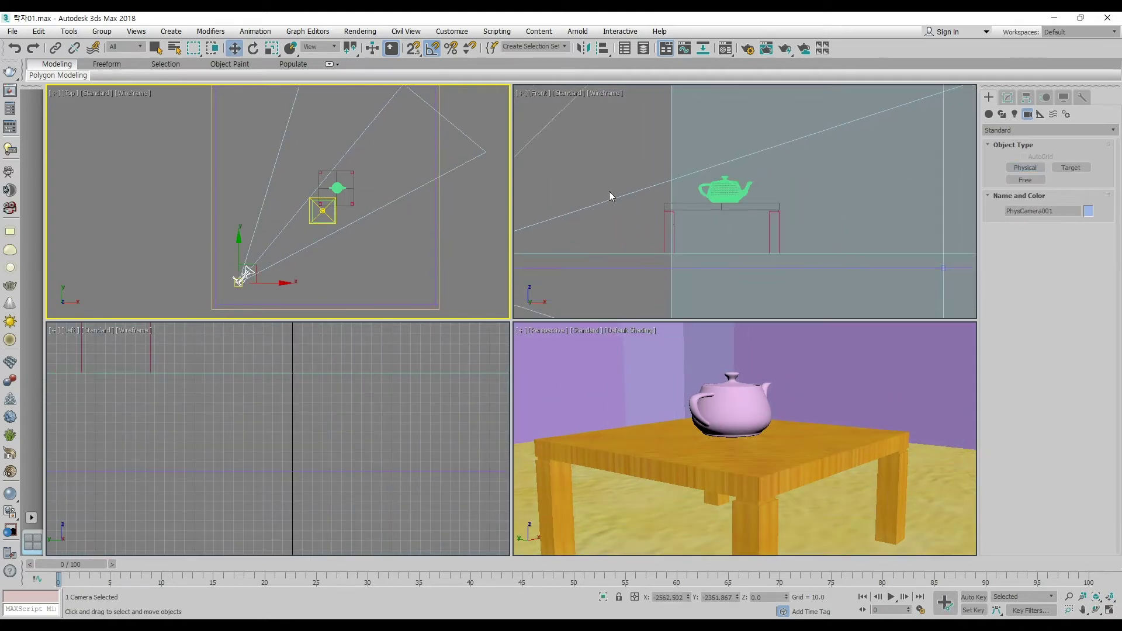
{"action": "middle_click_drag", "start_coordinate": [609, 191], "coordinate": [590, 230]}
{"action": "left_click_drag", "start_coordinate": [599, 230], "coordinate": [599, 204]}
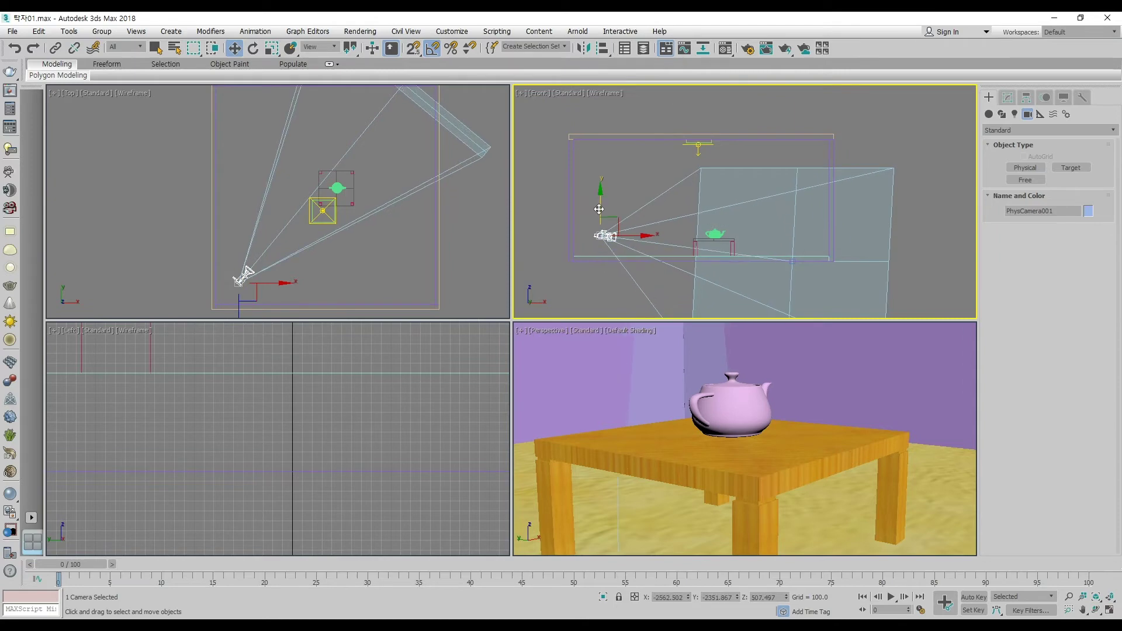
- Show the physical camera's view in the perspective viewport and return the upper viewport to the front view
{"action": "middle_click", "coordinate": [559, 356]}
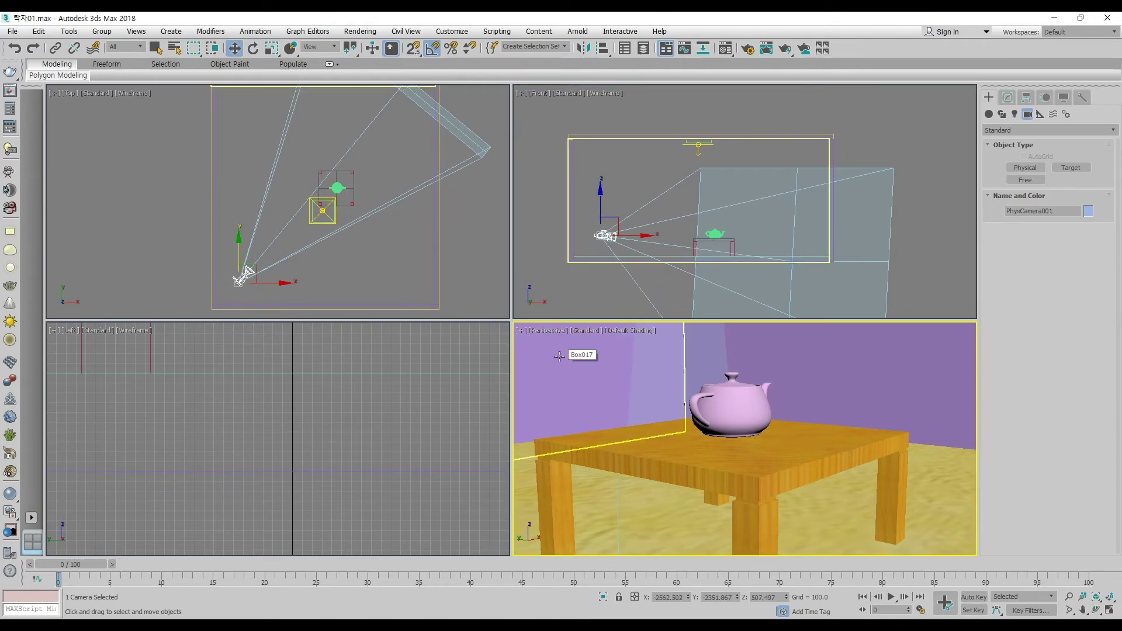
{"action": "middle_click", "coordinate": [620, 240]}
{"action": "key", "text": "c"}
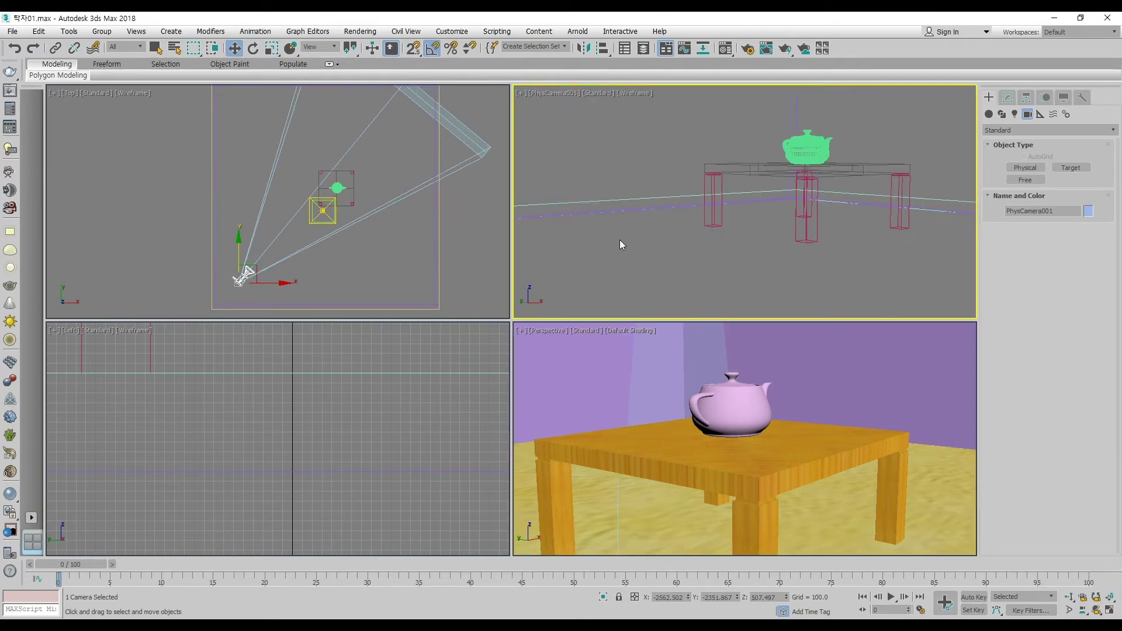
{"action": "middle_click", "coordinate": [618, 379]}
{"action": "key", "text": "c"}
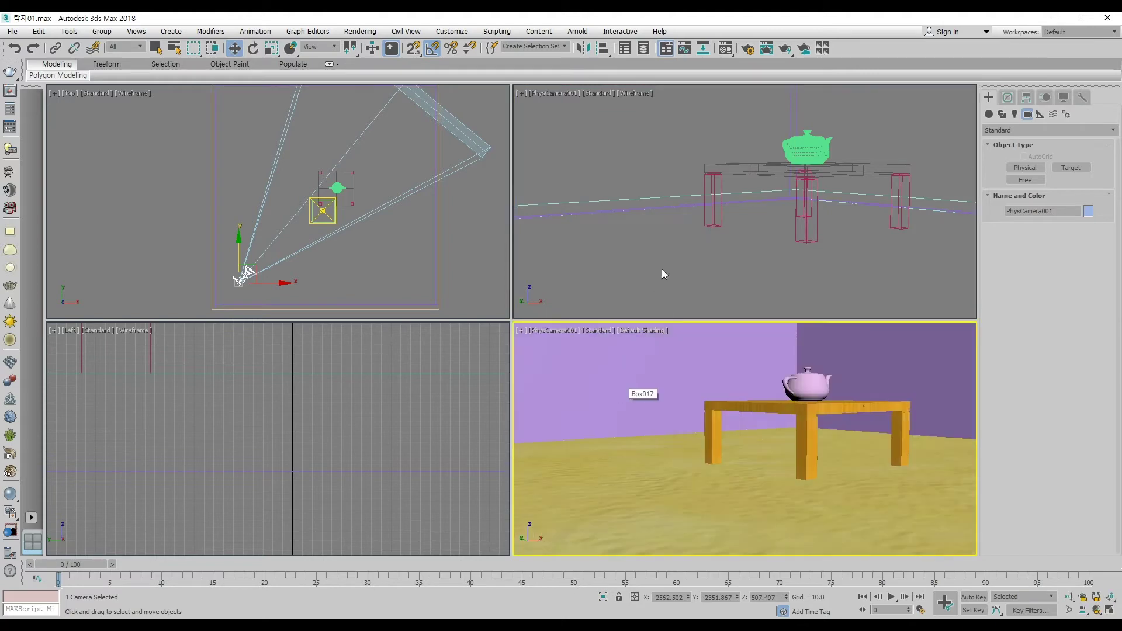
{"action": "middle_click", "coordinate": [654, 282]}
{"action": "key", "text": "f"}
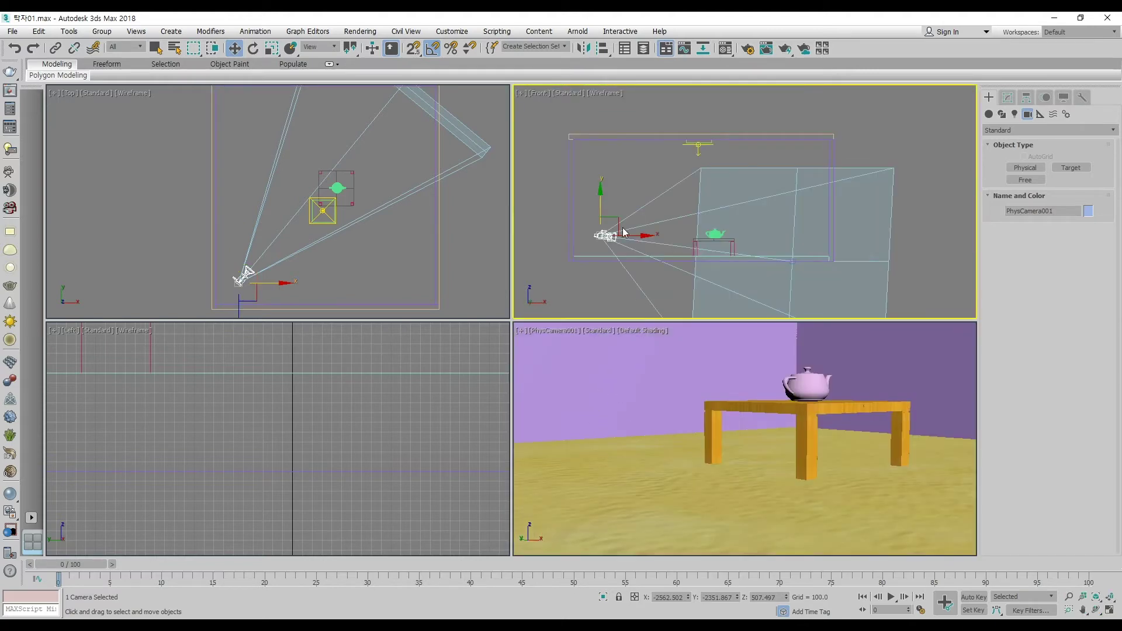
- Raise the camera to a height of about 1014 and its target to about 3292 so it looks up at the ceiling light
{"action": "middle_click_drag", "start_coordinate": [594, 236], "coordinate": [597, 238]}
{"action": "left_click_drag", "start_coordinate": [604, 206], "coordinate": [603, 180]}
{"action": "right_click", "coordinate": [803, 240]}
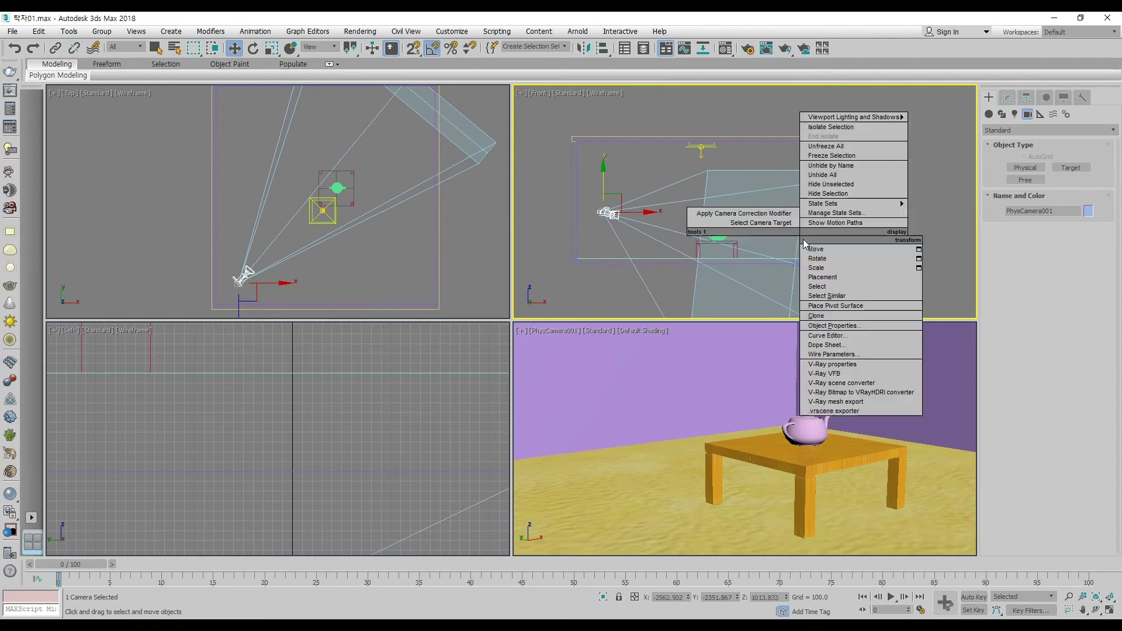
{"action": "left_click", "coordinate": [775, 222]}
{"action": "left_click_drag", "start_coordinate": [797, 222], "coordinate": [804, 60]}
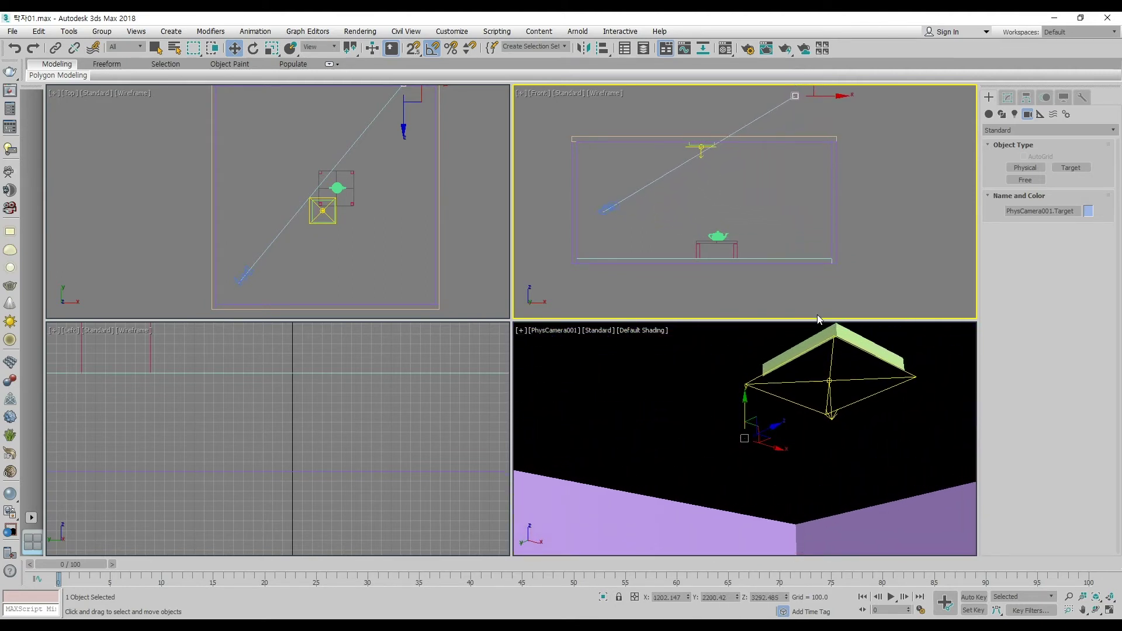
- Test-render the camera view of the ceiling light and close the V-Ray frame buffer
{"action": "right_click", "coordinate": [665, 399]}
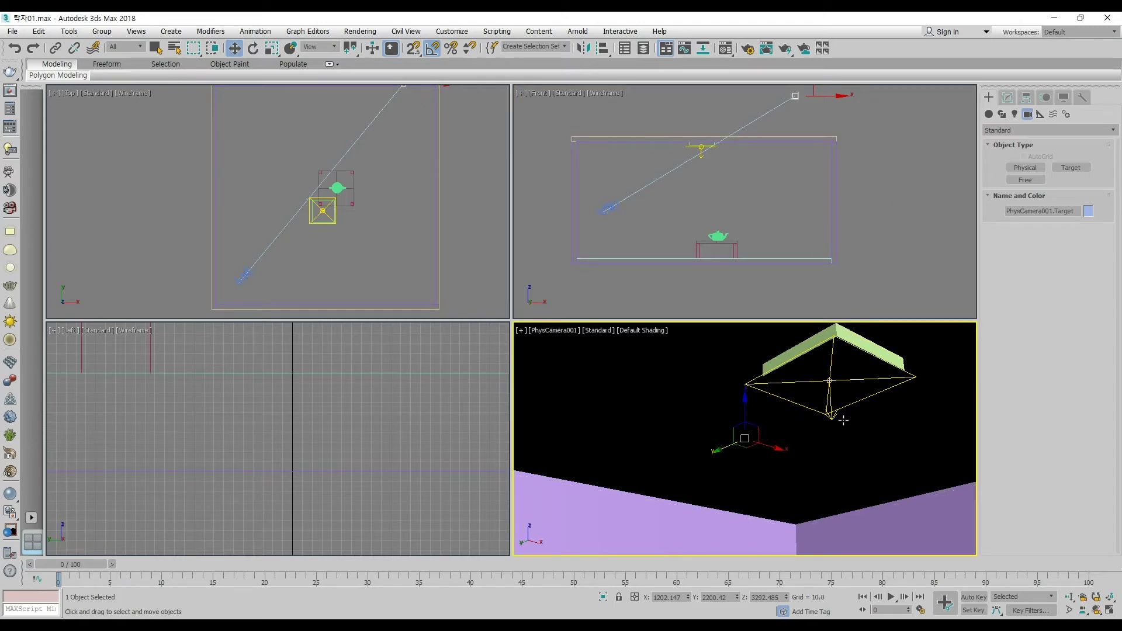
{"action": "left_click", "coordinate": [786, 48]}
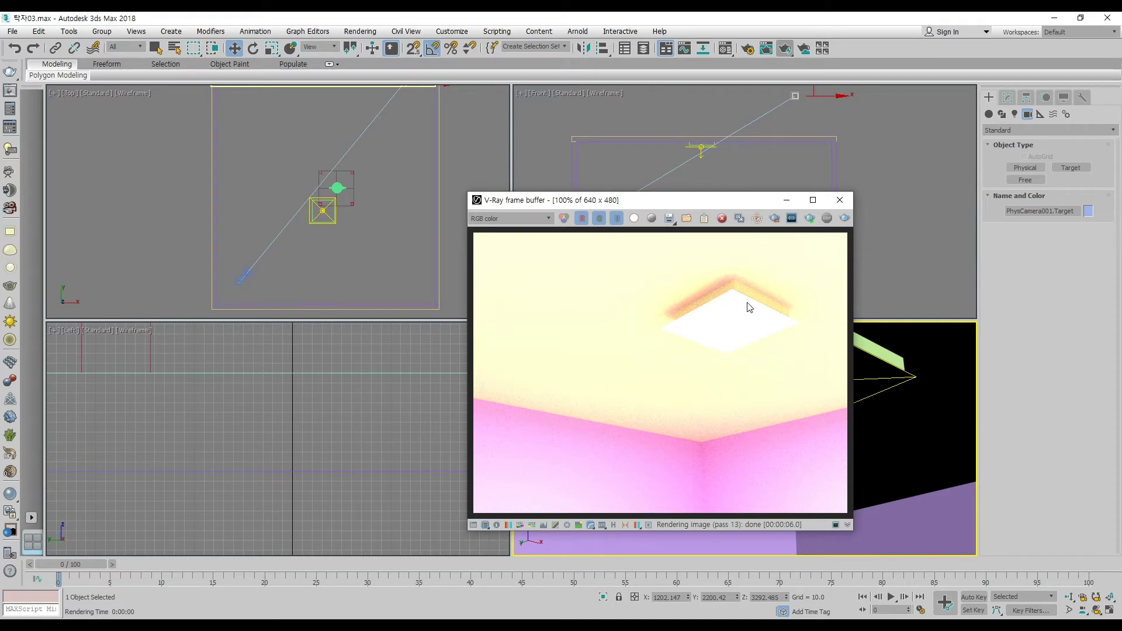
{"action": "left_click", "coordinate": [840, 200]}
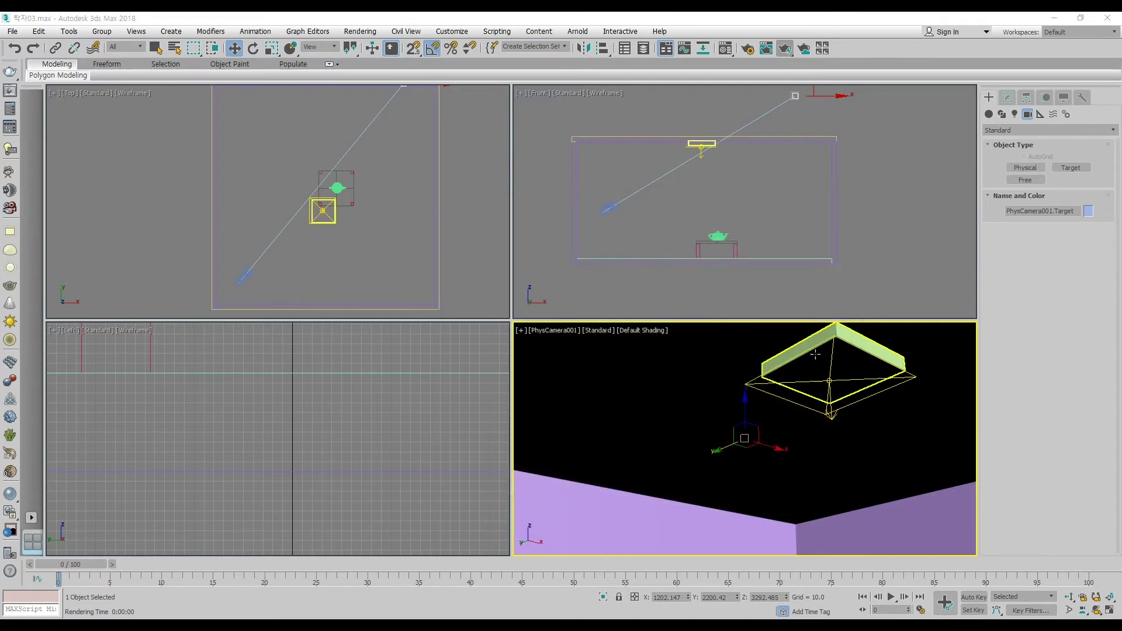
- Select the ceiling VRayLight in the front view and turn on Invisible in its options
{"action": "left_click", "coordinate": [830, 381]}
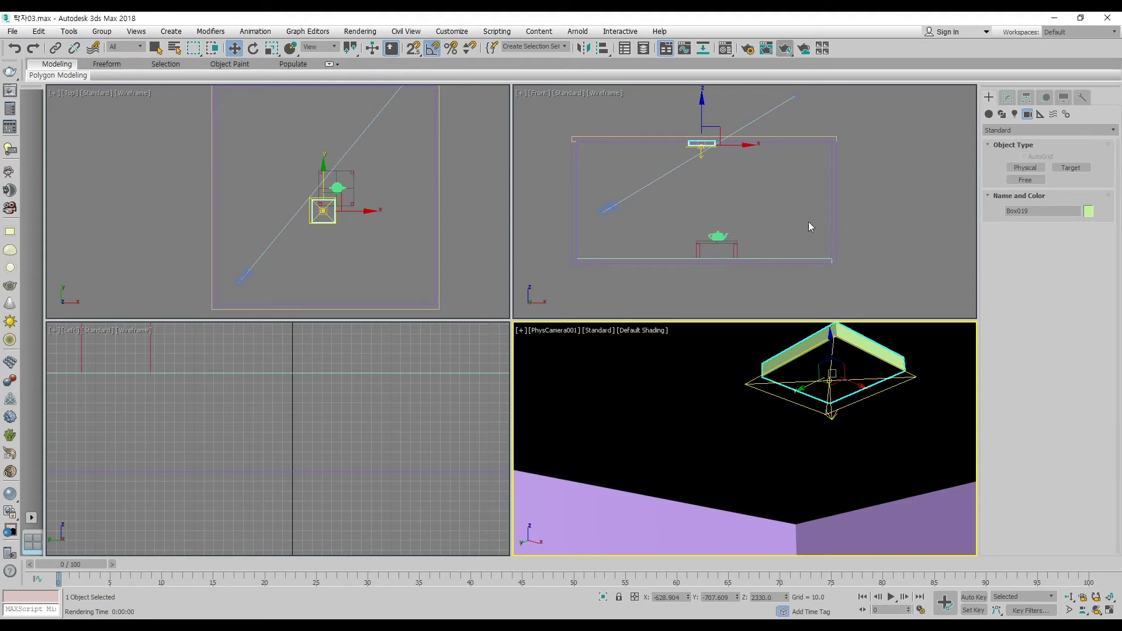
{"action": "left_click", "coordinate": [703, 161]}
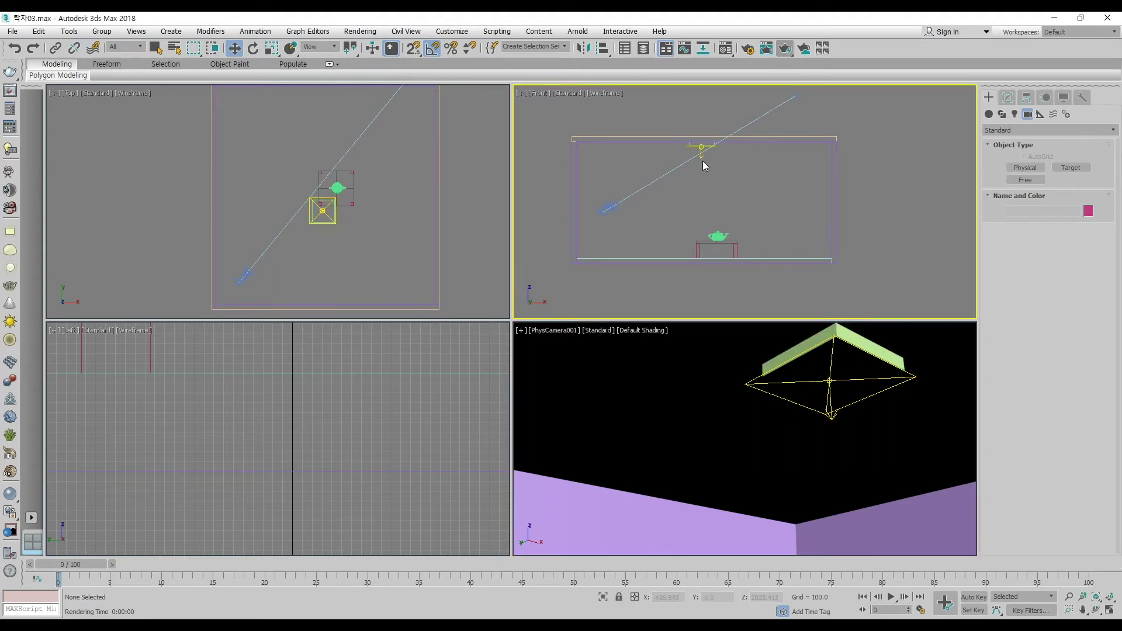
{"action": "left_click", "coordinate": [701, 157]}
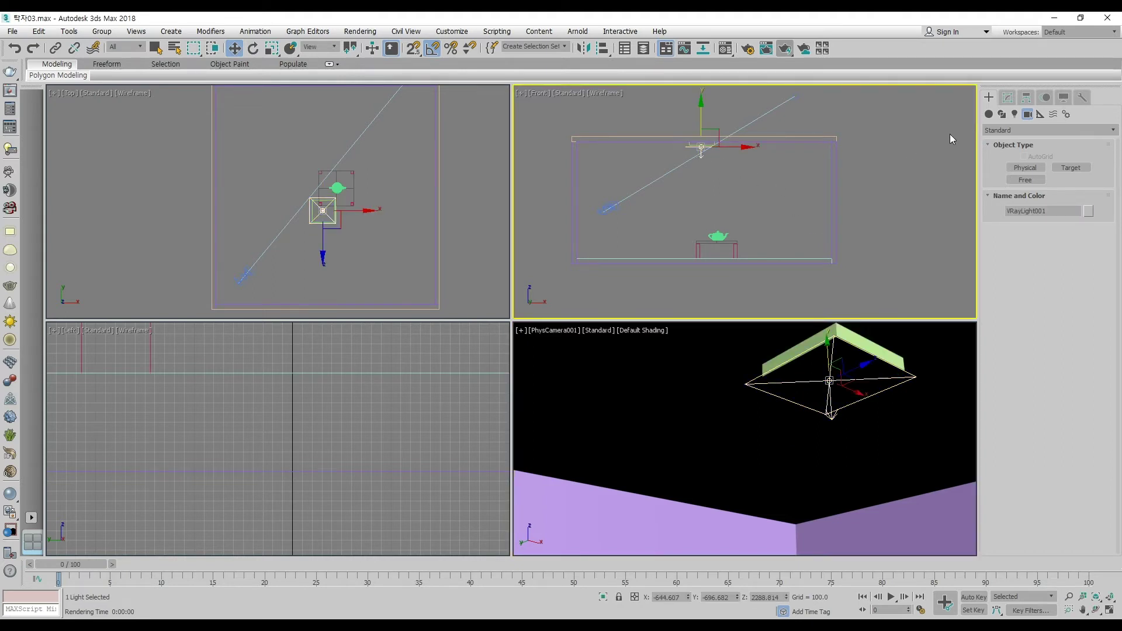
{"action": "left_click", "coordinate": [1007, 97]}
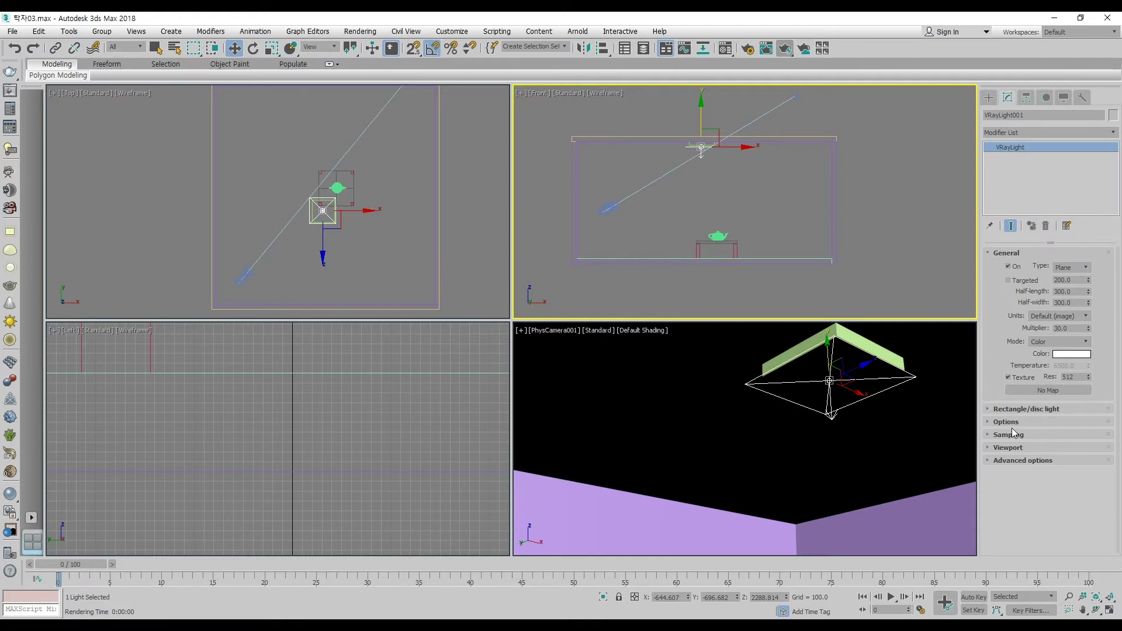
{"action": "left_click", "coordinate": [1007, 422]}
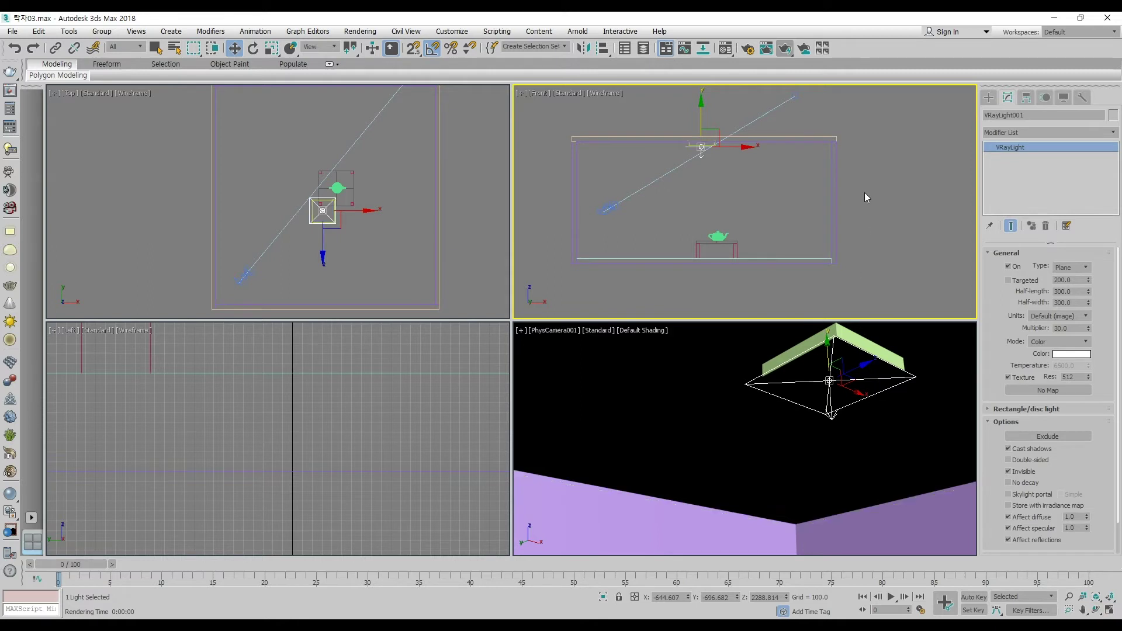
- Lock the view to render to Quad 4 - PhysCamera001, start a test render, stop it and close the frame buffer
{"action": "right_click", "coordinate": [714, 378]}
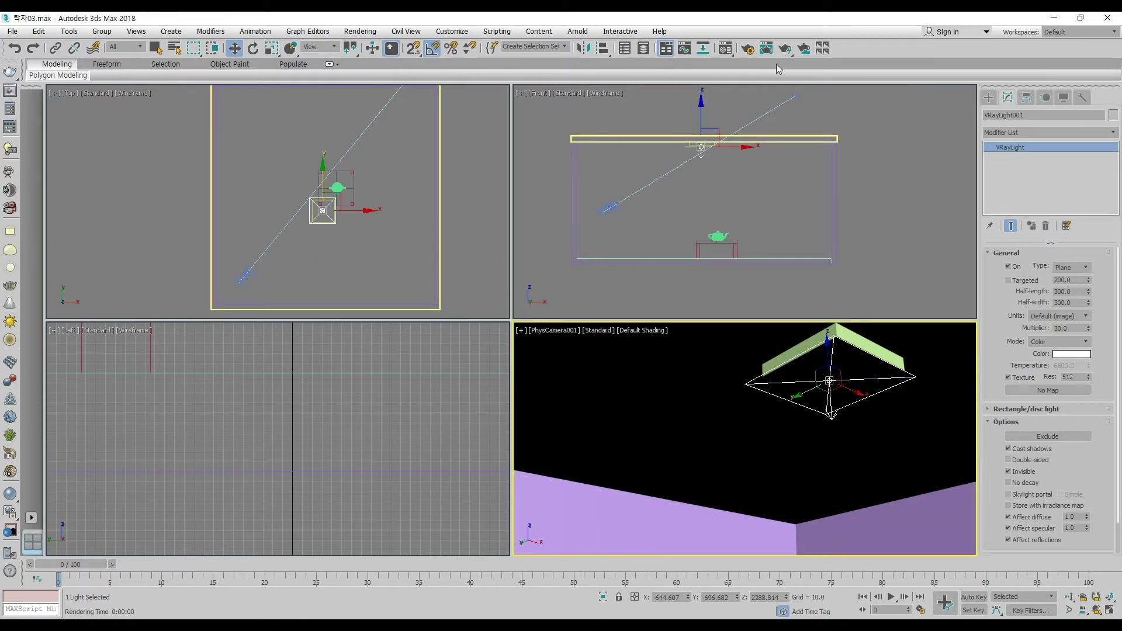
{"action": "left_click", "coordinate": [746, 53]}
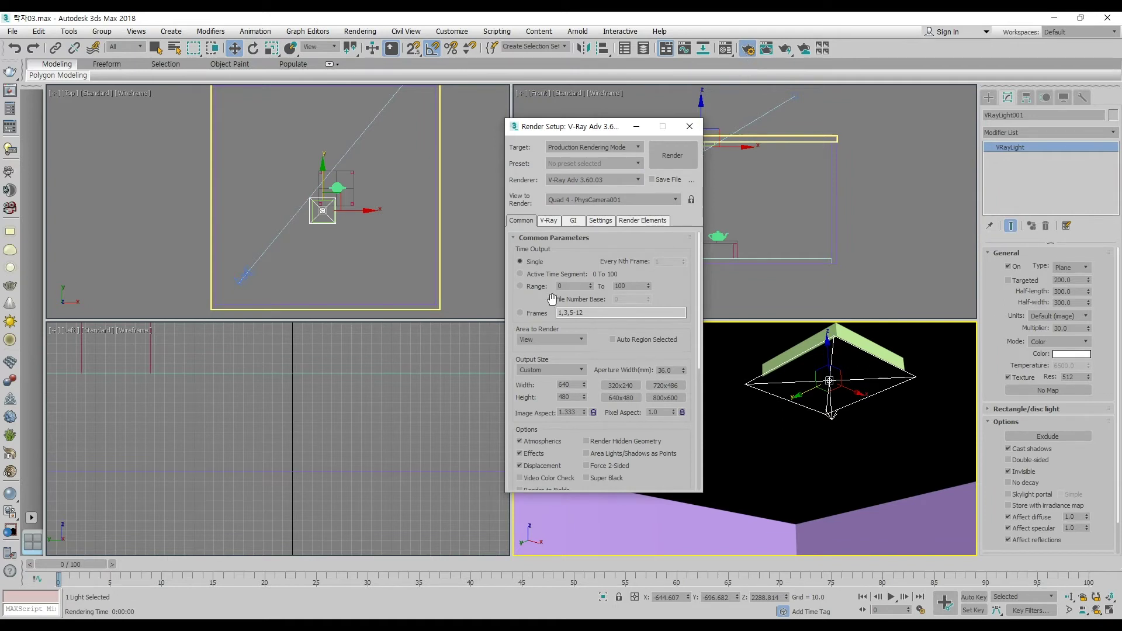
{"action": "left_click", "coordinate": [692, 200]}
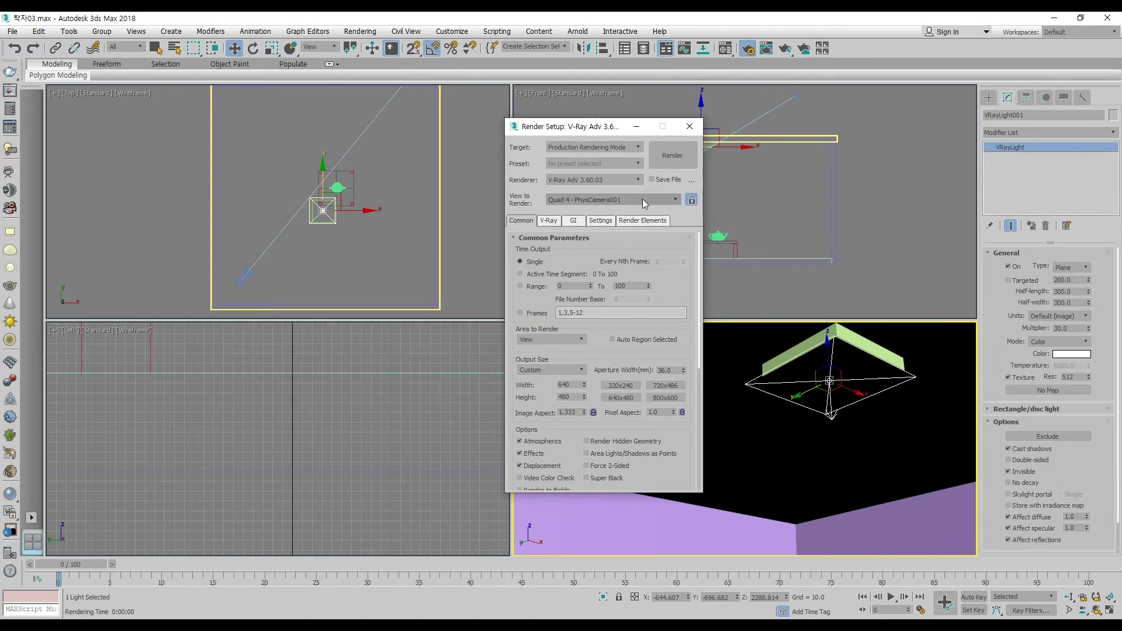
{"action": "left_click", "coordinate": [672, 160]}
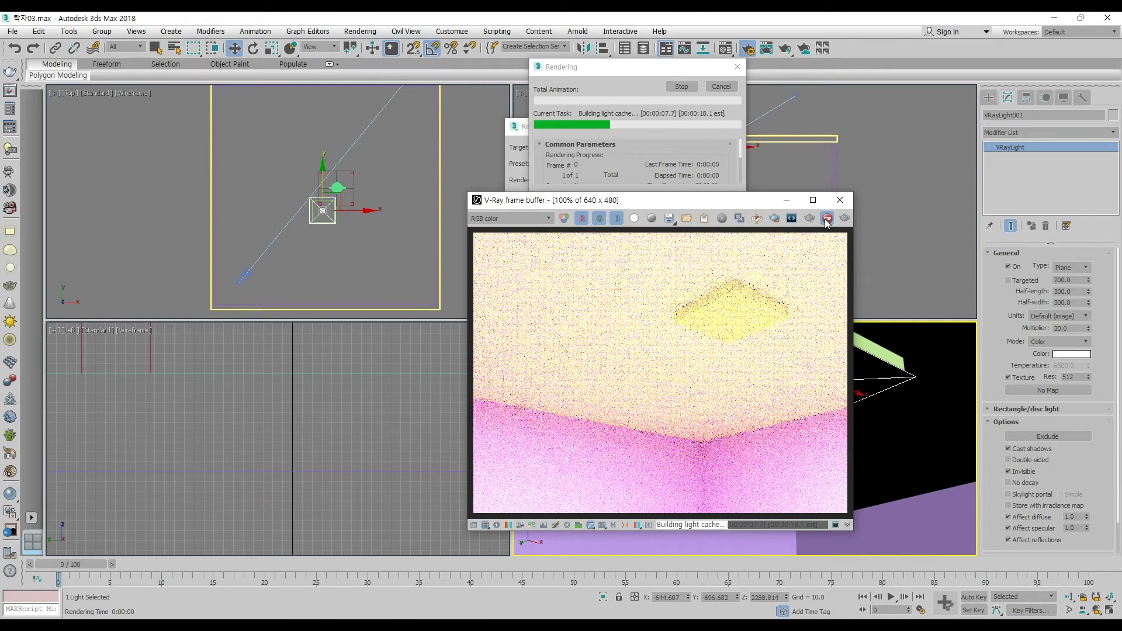
{"action": "left_click", "coordinate": [826, 220]}
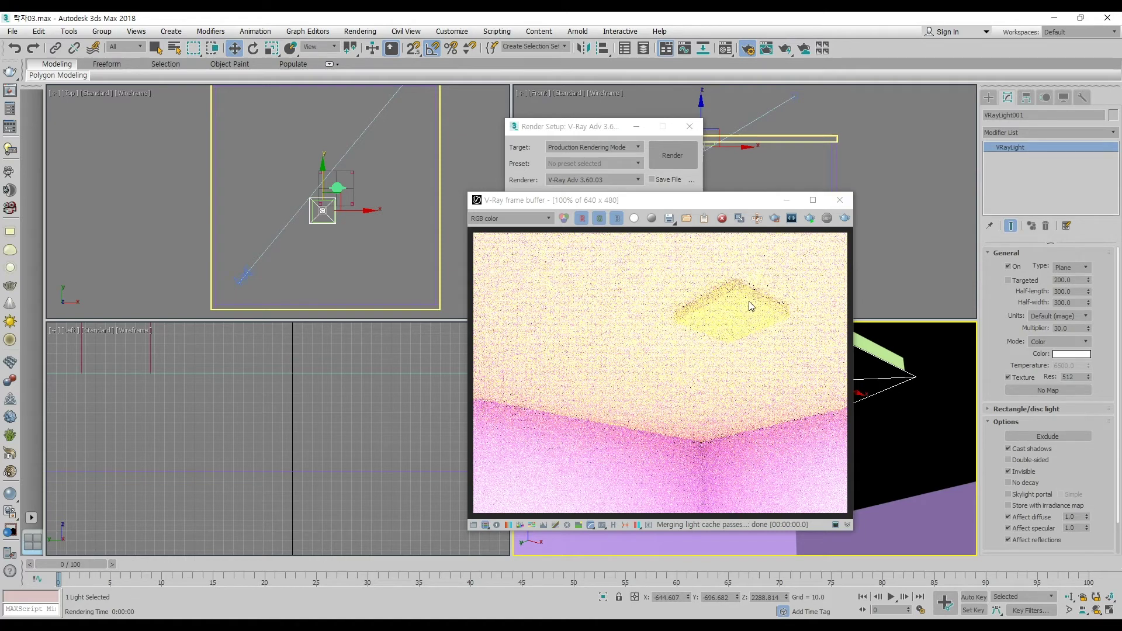
{"action": "left_click", "coordinate": [840, 200]}
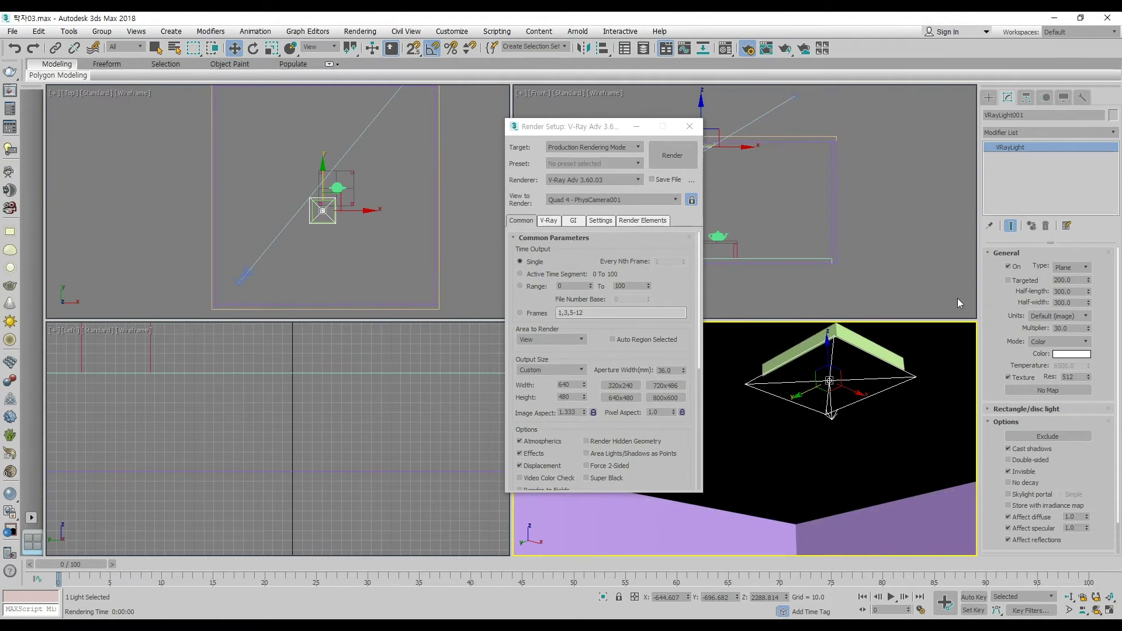
- Set the V-Ray image sampler to Bucket with min subdivs 1 and max subdivs 4, and enable Use local subdivs
{"action": "left_click", "coordinate": [549, 221]}
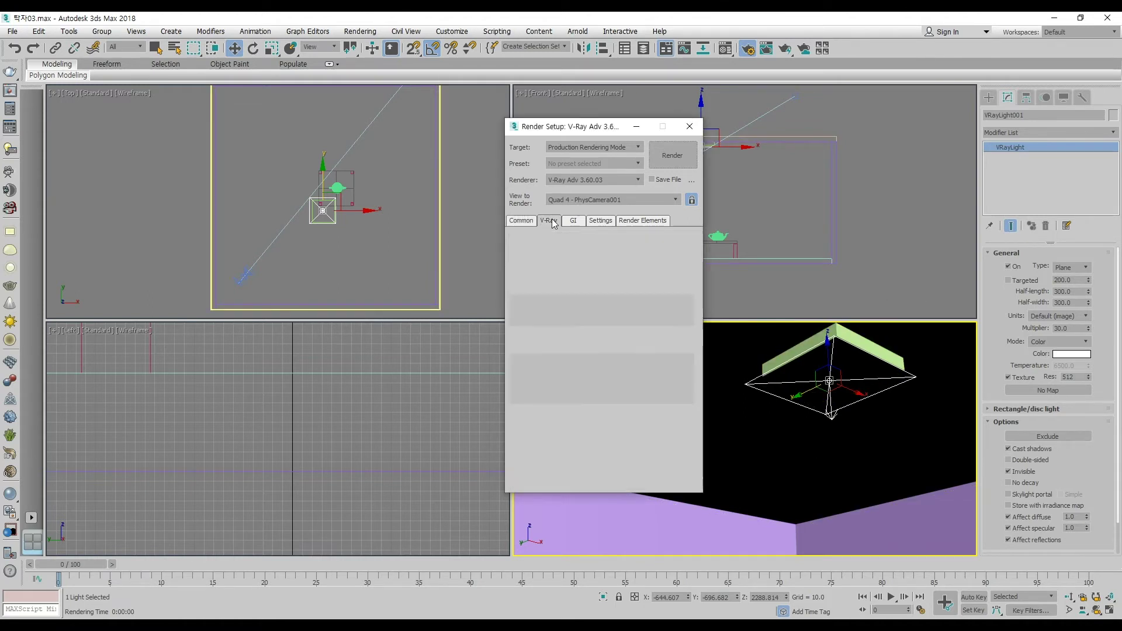
{"action": "mouse_move", "coordinate": [577, 303]}
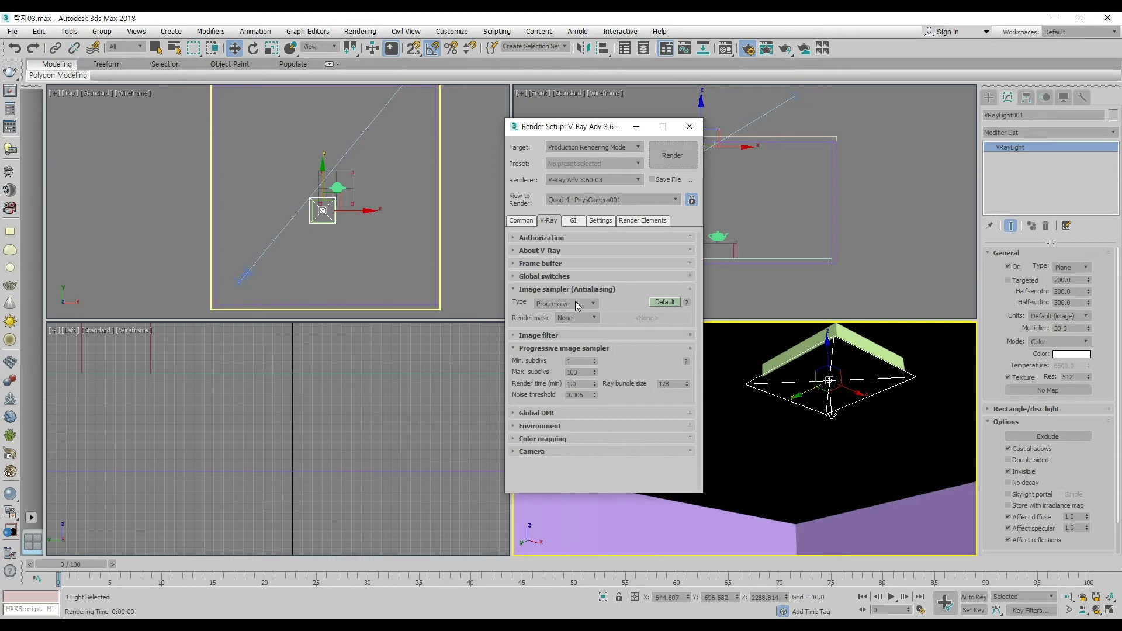
{"action": "left_click", "coordinate": [577, 304]}
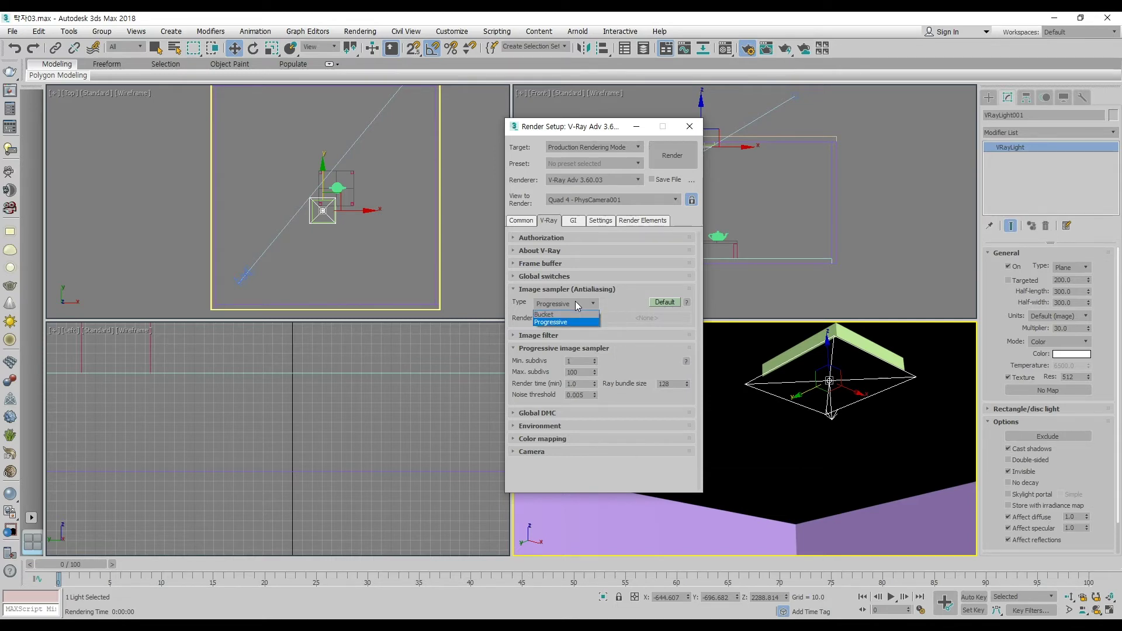
{"action": "left_click", "coordinate": [583, 315]}
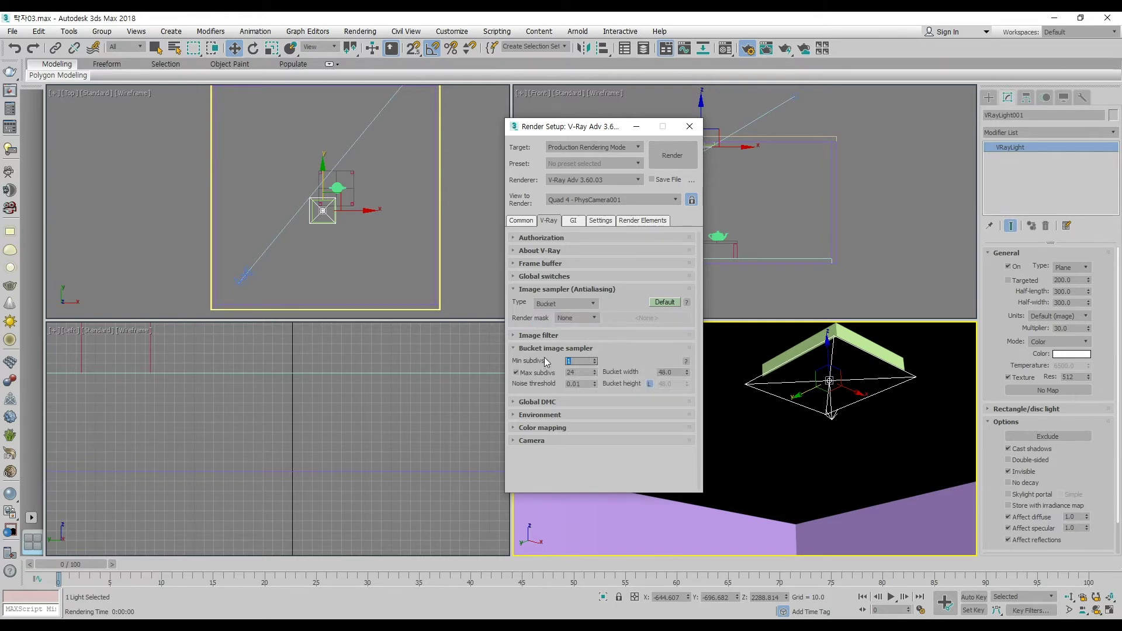
{"action": "type", "text": "1"}
{"action": "double_click", "coordinate": [565, 374]}
{"action": "type", "text": "4"}
{"action": "left_click", "coordinate": [562, 401]}
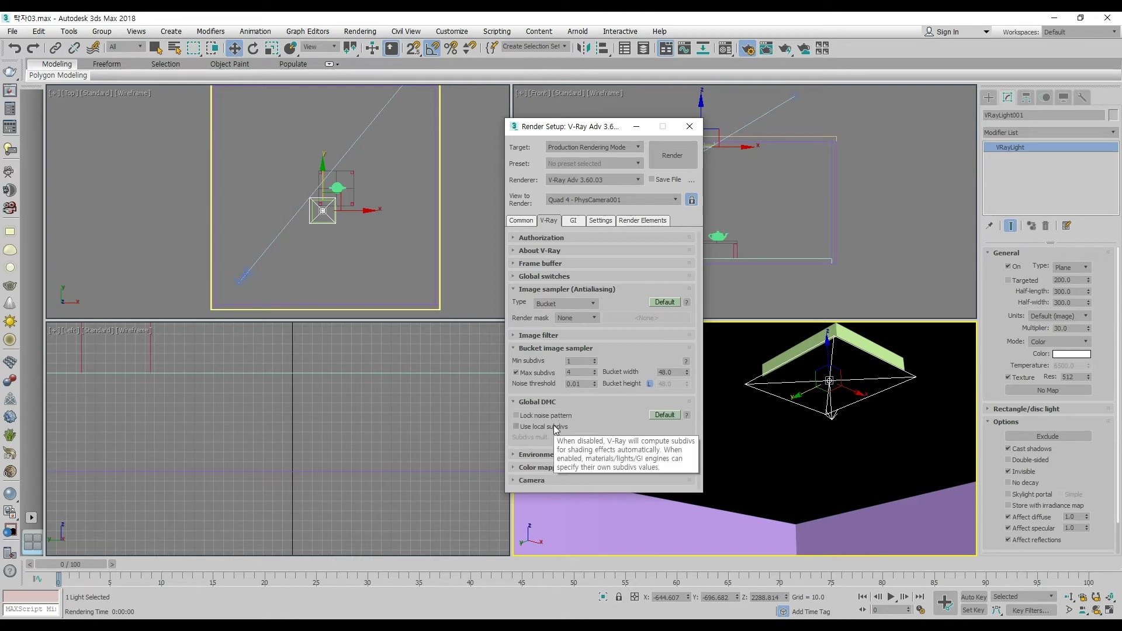
{"action": "left_click", "coordinate": [554, 427]}
- Open the Material Editor and set the Reflect colour of the pink Material #6 to white
{"action": "left_click", "coordinate": [723, 54]}
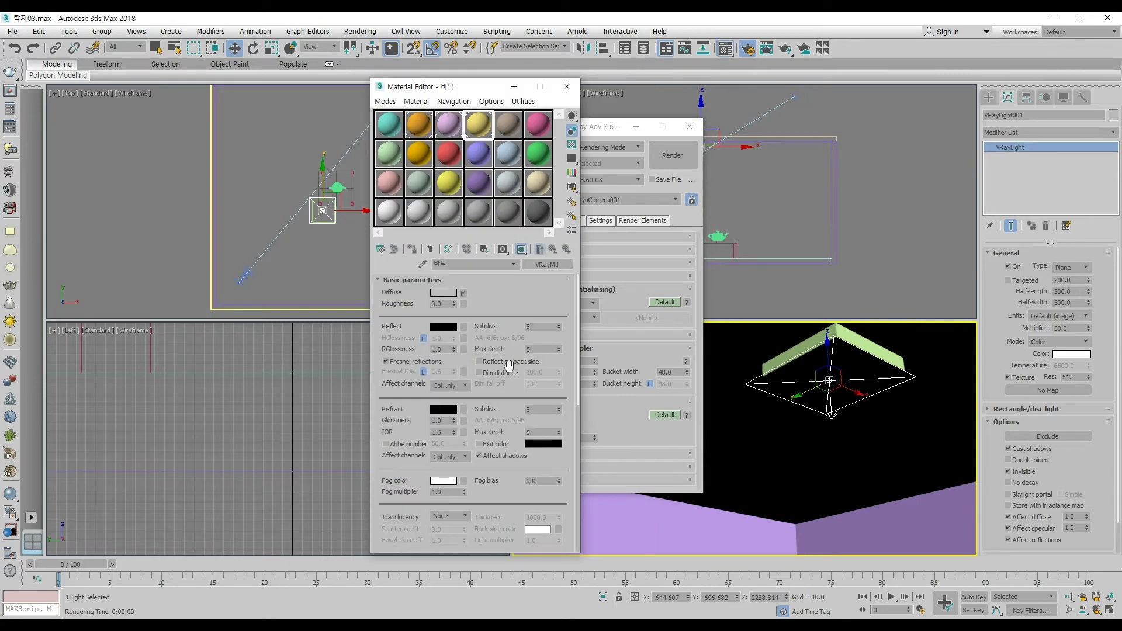
{"action": "left_click", "coordinate": [537, 130]}
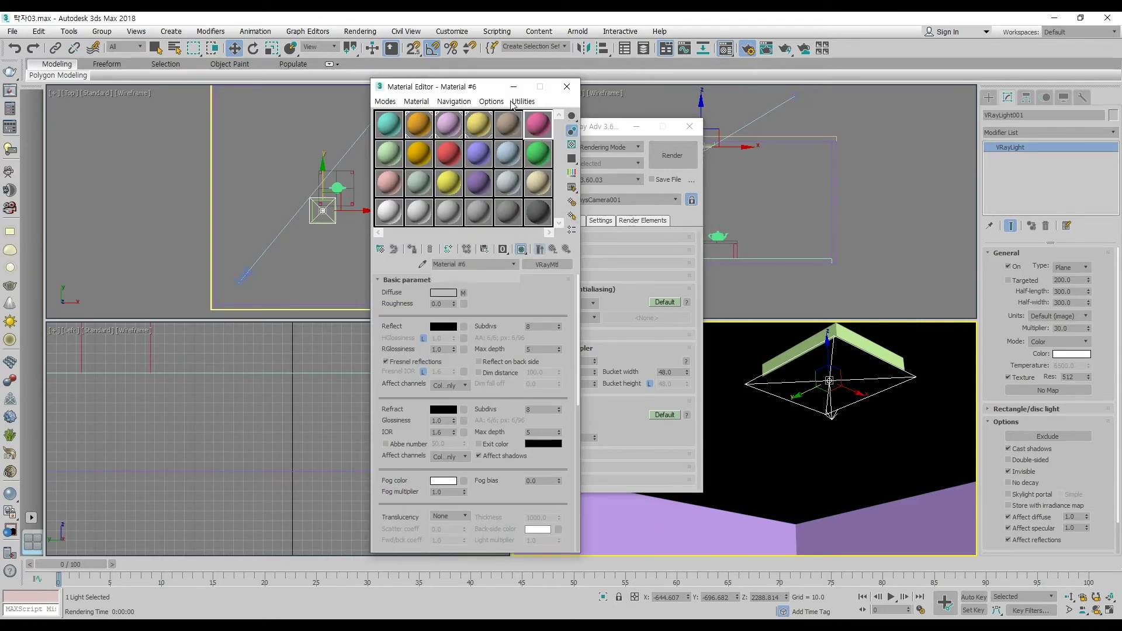
{"action": "left_click_drag", "start_coordinate": [481, 92], "coordinate": [452, 101]}
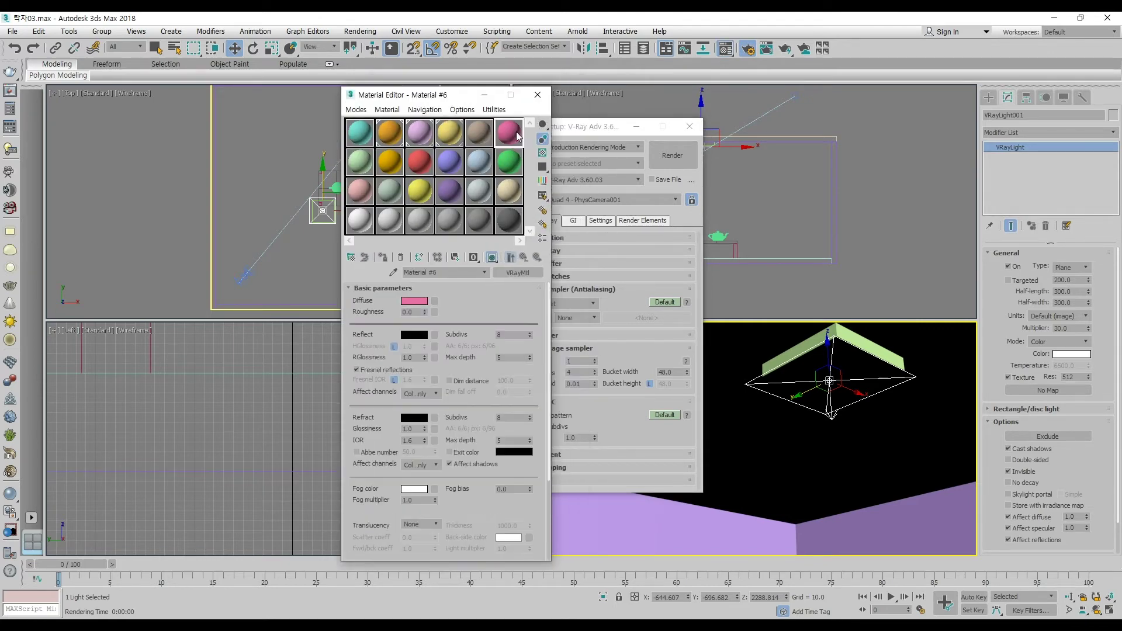
{"action": "left_click", "coordinate": [412, 335]}
{"action": "left_click_drag", "start_coordinate": [343, 163], "coordinate": [355, 191]}
{"action": "left_click", "coordinate": [432, 192]}
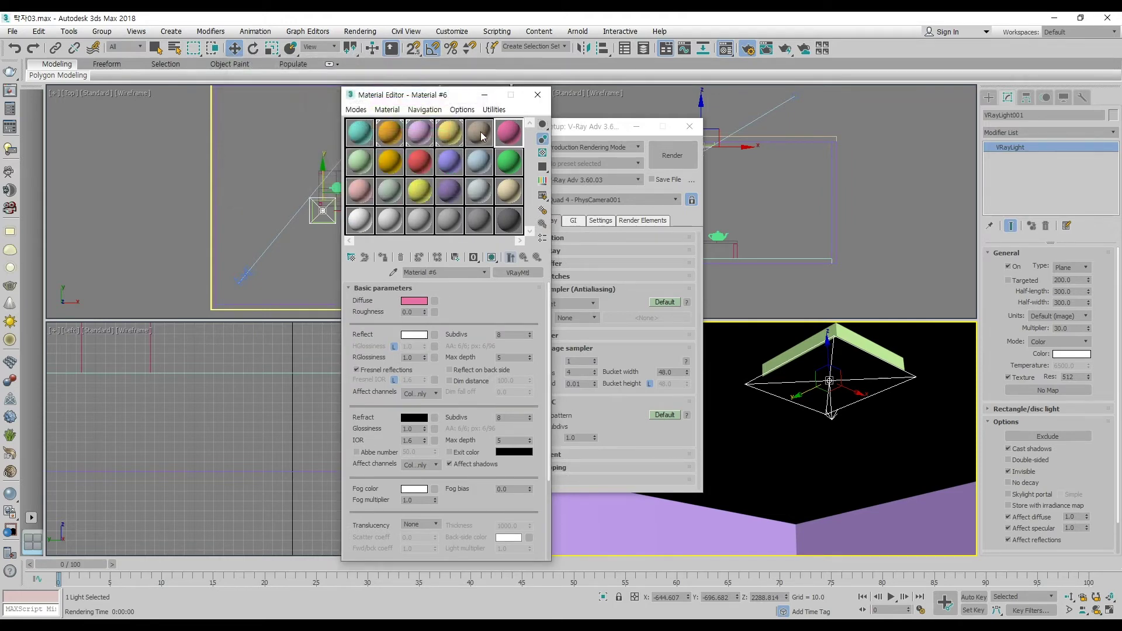
- Open an enlarged preview of Material #6 and turn on its checkered sample background
{"action": "double_click", "coordinate": [510, 138]}
{"action": "left_click_drag", "start_coordinate": [133, 78], "coordinate": [167, 147]}
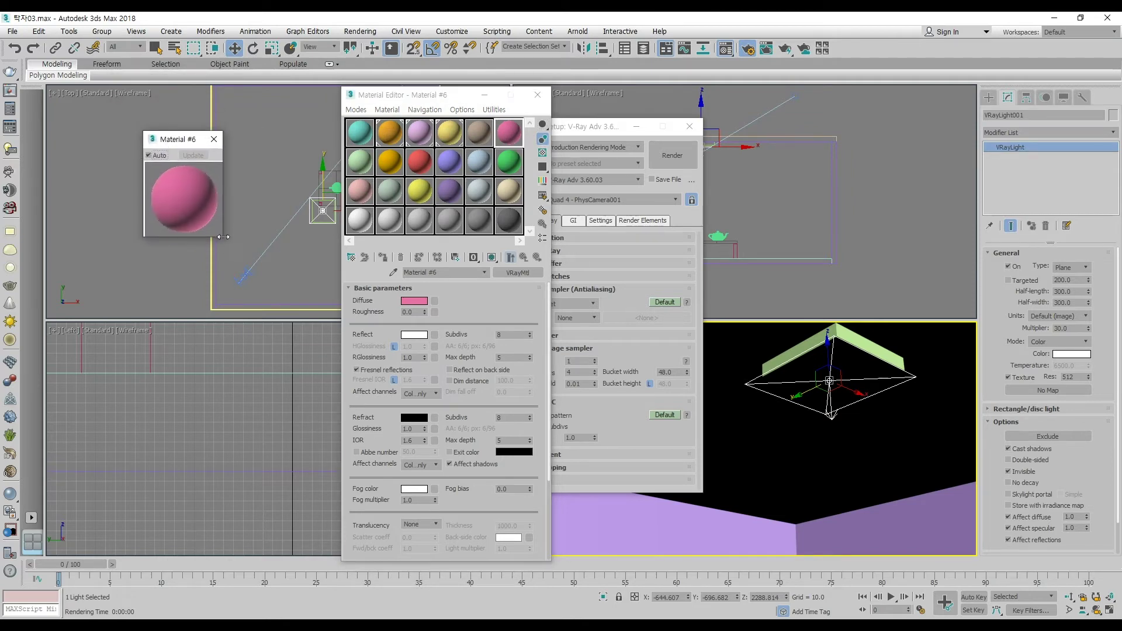
{"action": "left_click_drag", "start_coordinate": [223, 236], "coordinate": [277, 318]}
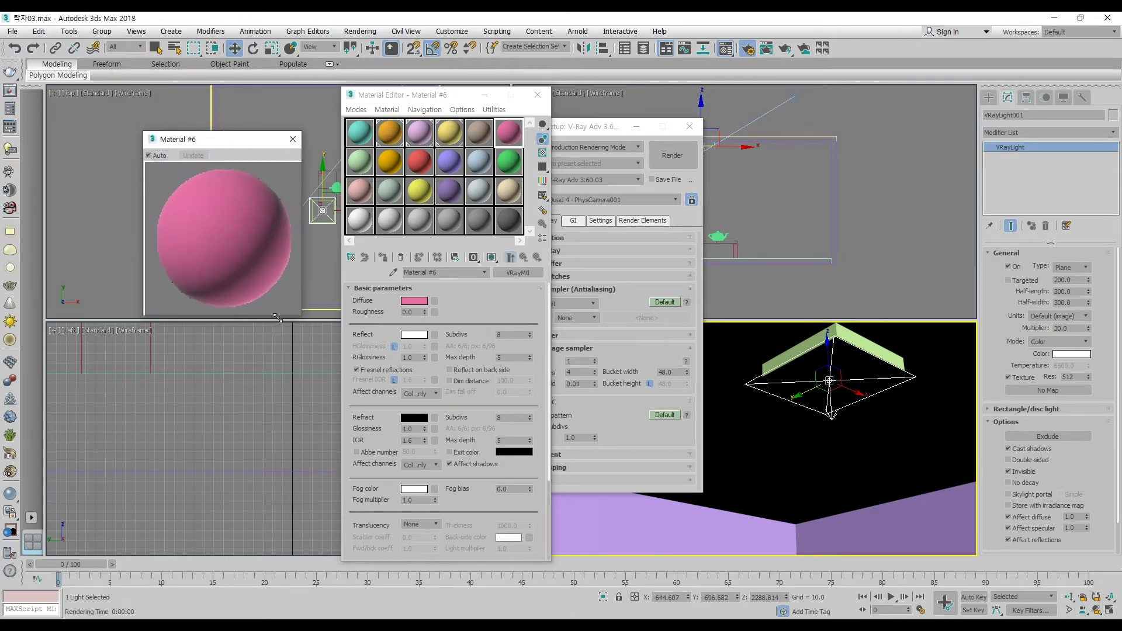
{"action": "left_click", "coordinate": [543, 153]}
{"action": "left_click", "coordinate": [542, 154]}
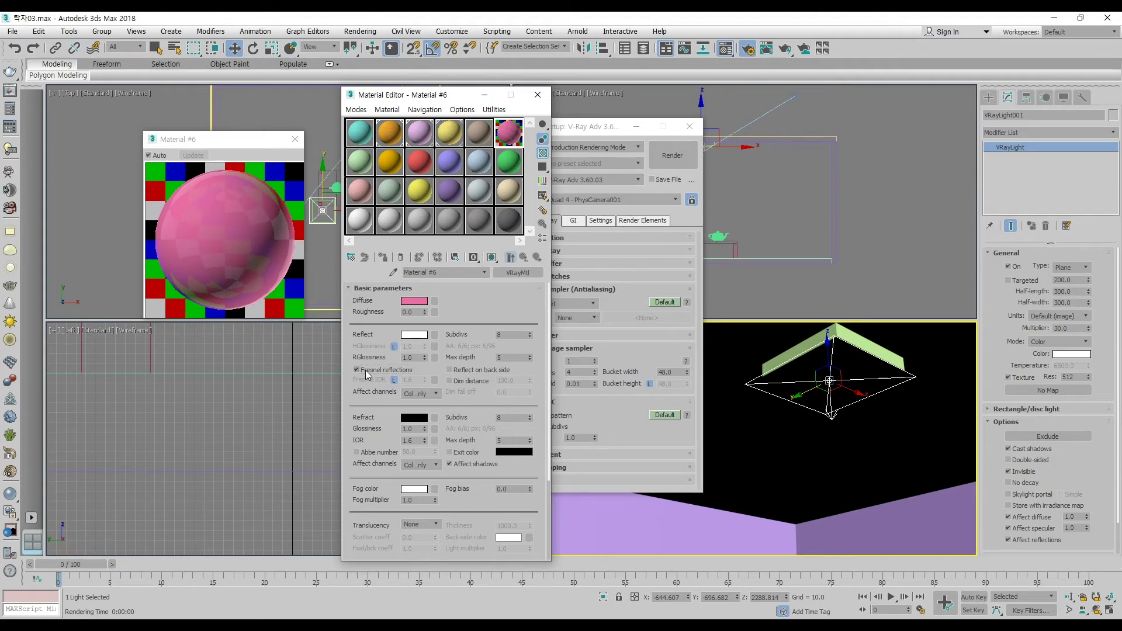
- Turn off Fresnel reflections for Material #6 and set its RGlossiness to 0.8
{"action": "left_click", "coordinate": [355, 369]}
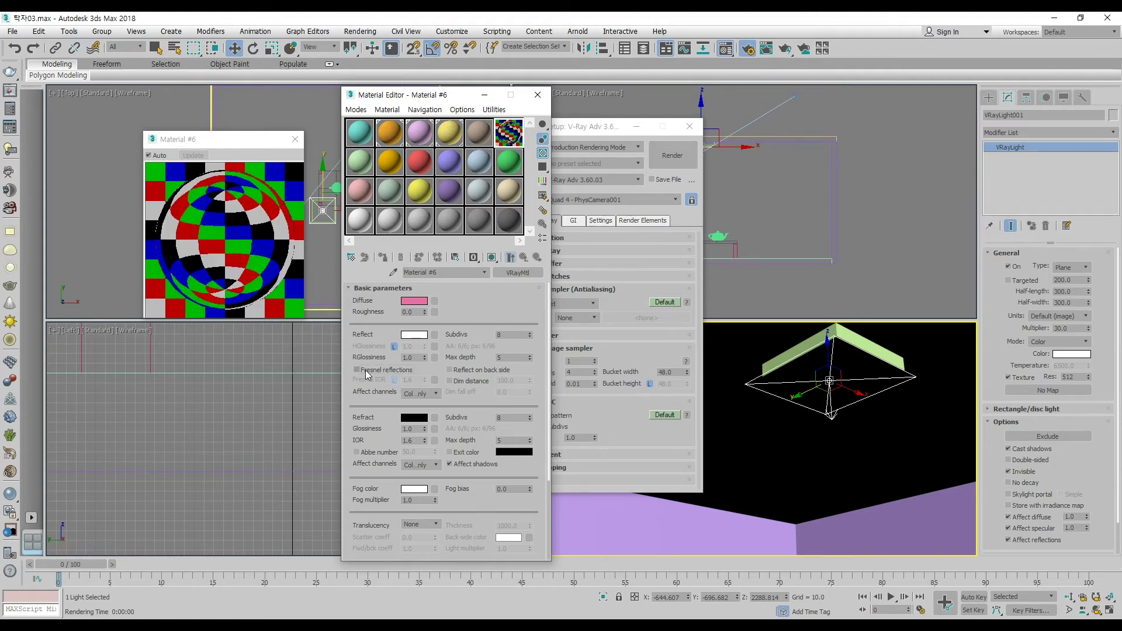
{"action": "double_click", "coordinate": [407, 357]}
{"action": "type", "text": "0.8"}
{"action": "key", "text": "Return"}
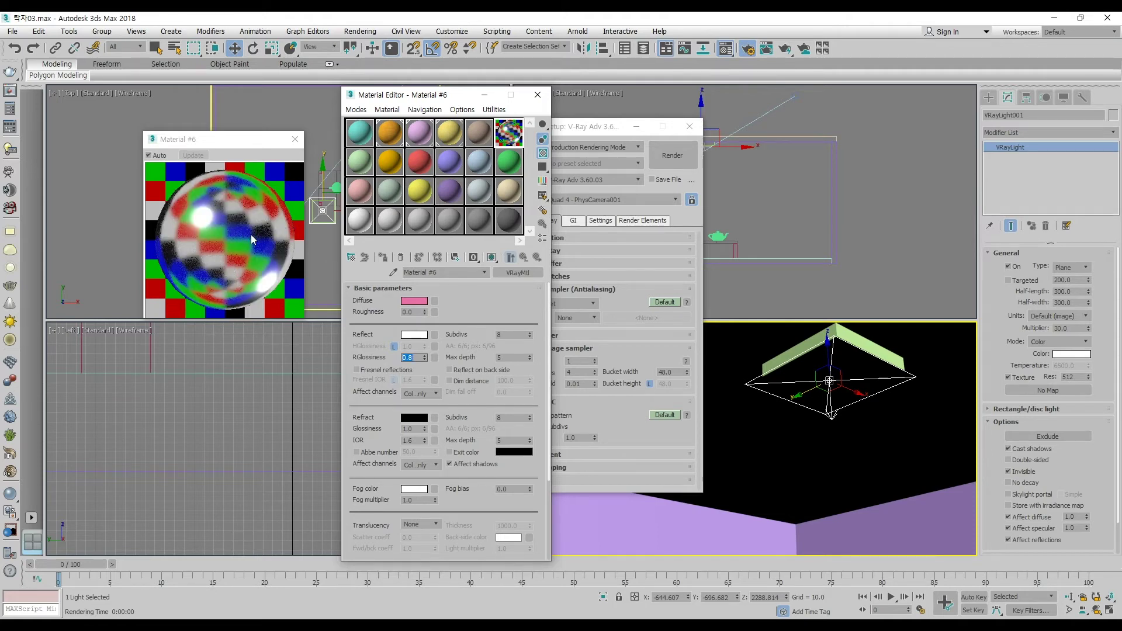
- Toggle Use local subdivs off and back on to compare its effect on the material's Subdivs fields
{"action": "double_click", "coordinate": [509, 335]}
{"action": "left_click_drag", "start_coordinate": [435, 95], "coordinate": [779, 110]}
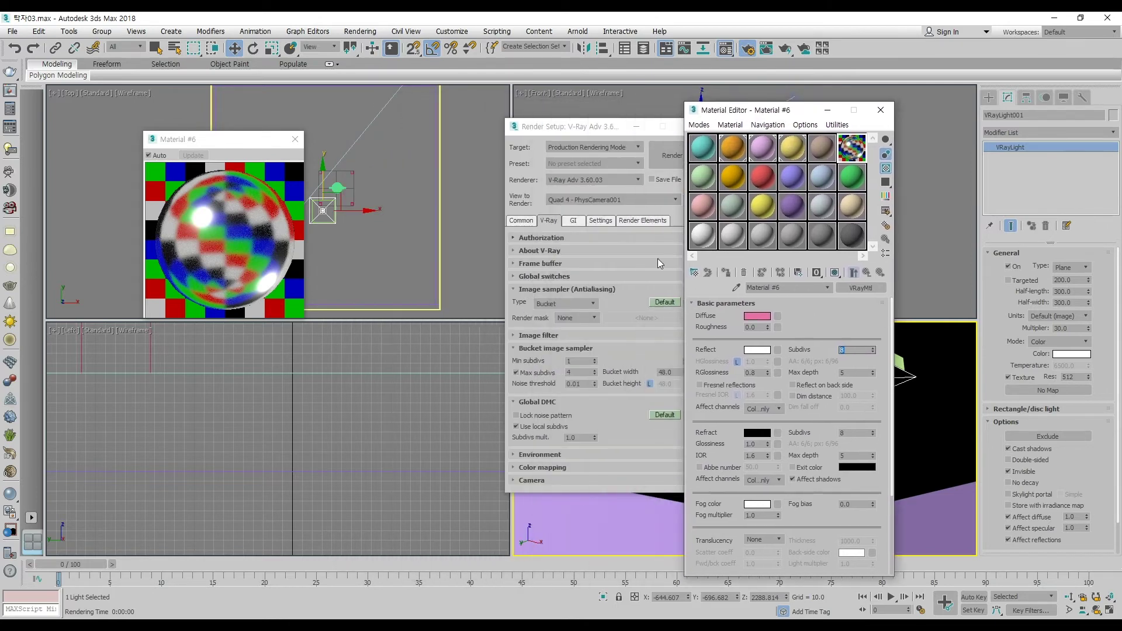
{"action": "left_click", "coordinate": [540, 429]}
{"action": "left_click", "coordinate": [540, 430]}
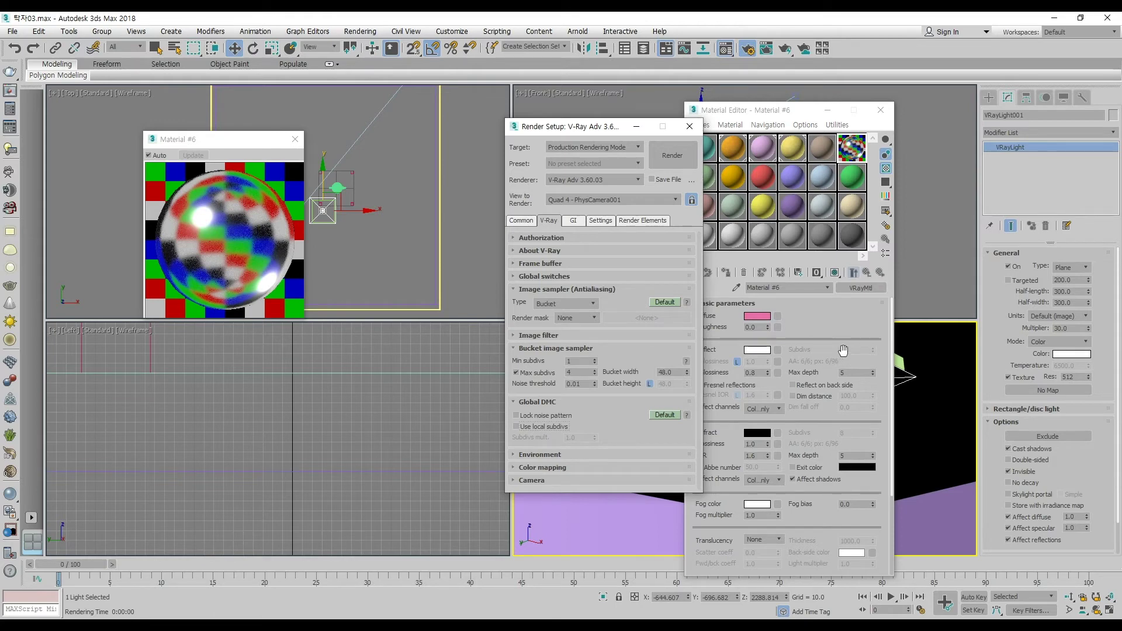
{"action": "left_click", "coordinate": [553, 428]}
- Try reflection Subdivs of 30 on Material #6, set it back to 8, and close the Material Editor
{"action": "left_click", "coordinate": [849, 350]}
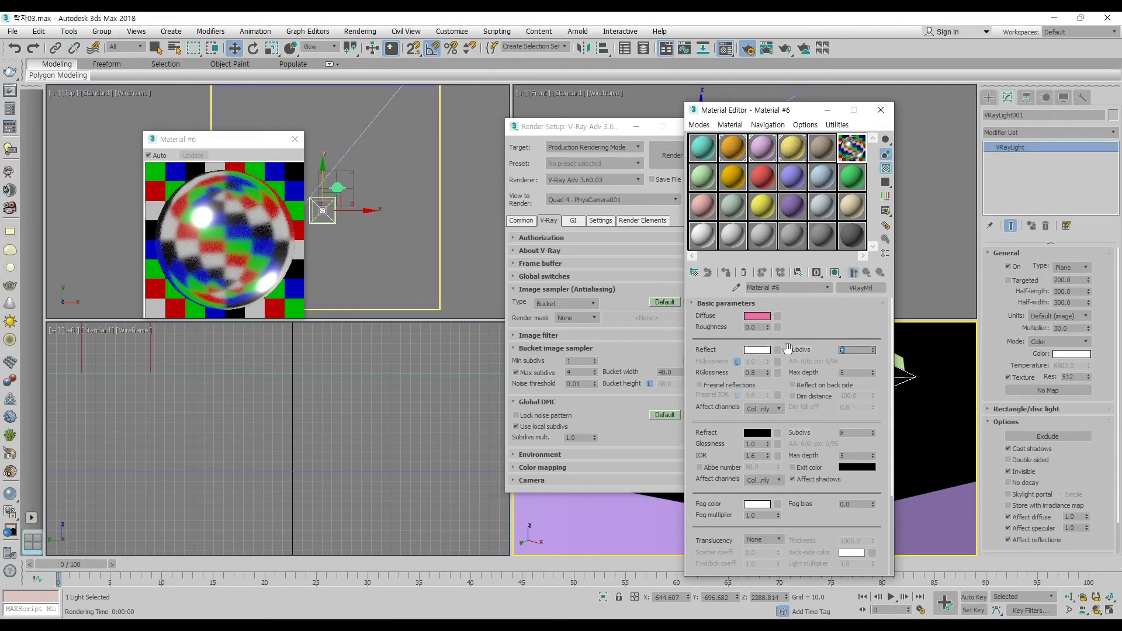
{"action": "type", "text": "30"}
{"action": "key", "text": "Return"}
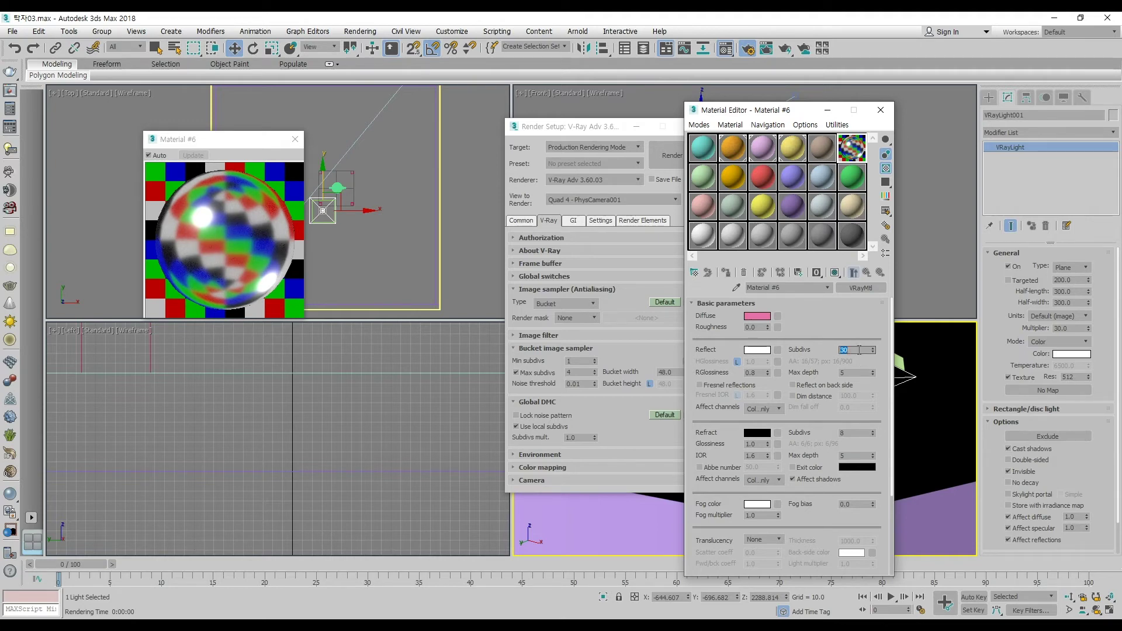
{"action": "type", "text": "8"}
{"action": "key", "text": "Return"}
{"action": "left_click", "coordinate": [880, 111]}
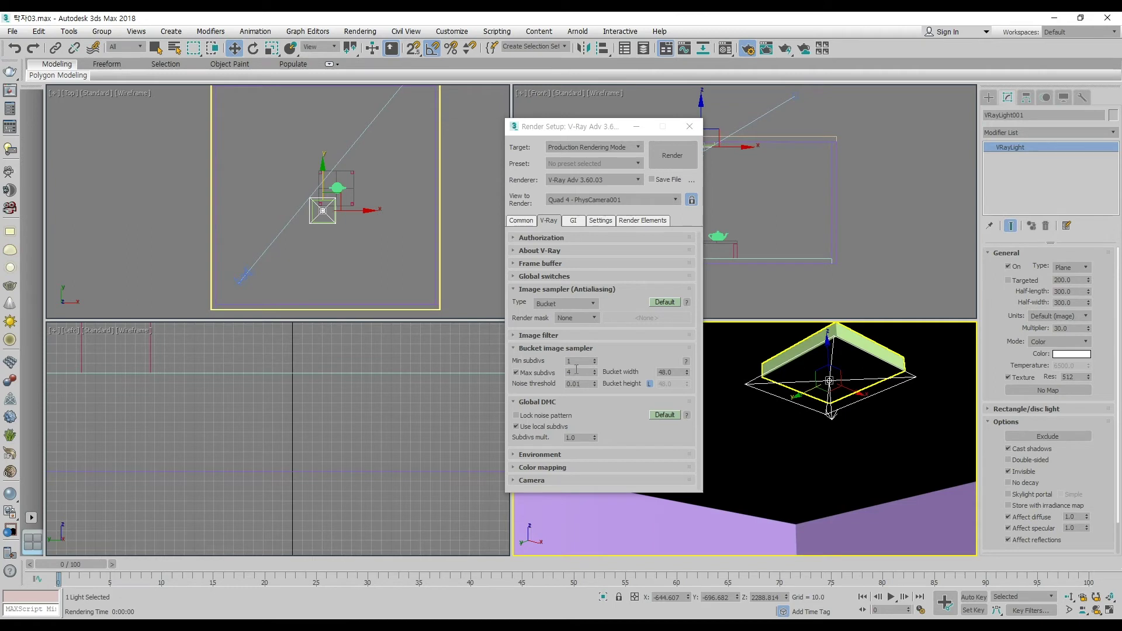
- Expand the V-Ray Environment settings and try the GI environment option, switching it on and back off
{"action": "left_click", "coordinate": [563, 455]}
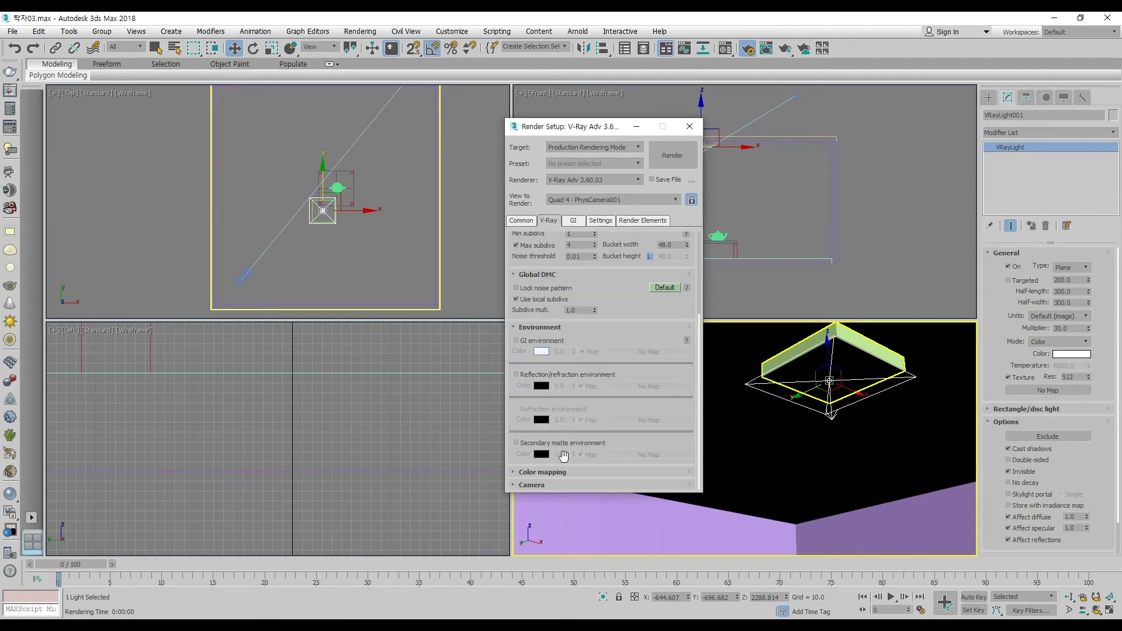
{"action": "left_click", "coordinate": [532, 345]}
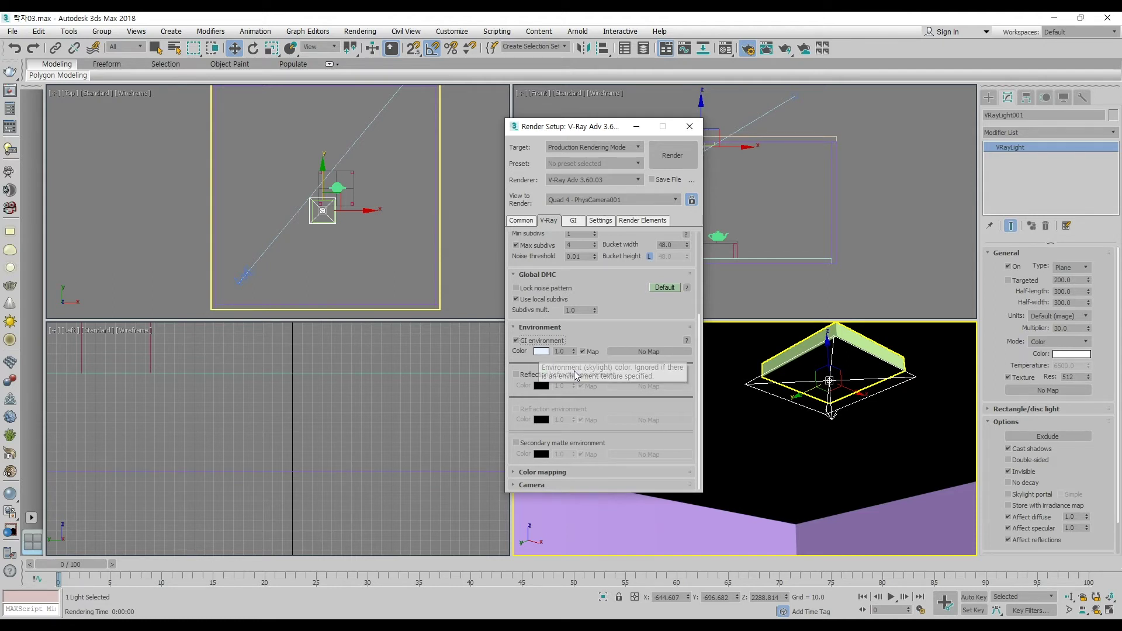
{"action": "left_click", "coordinate": [556, 341]}
- Set the primary global illumination engine to Irradiance map
{"action": "left_click", "coordinate": [573, 221]}
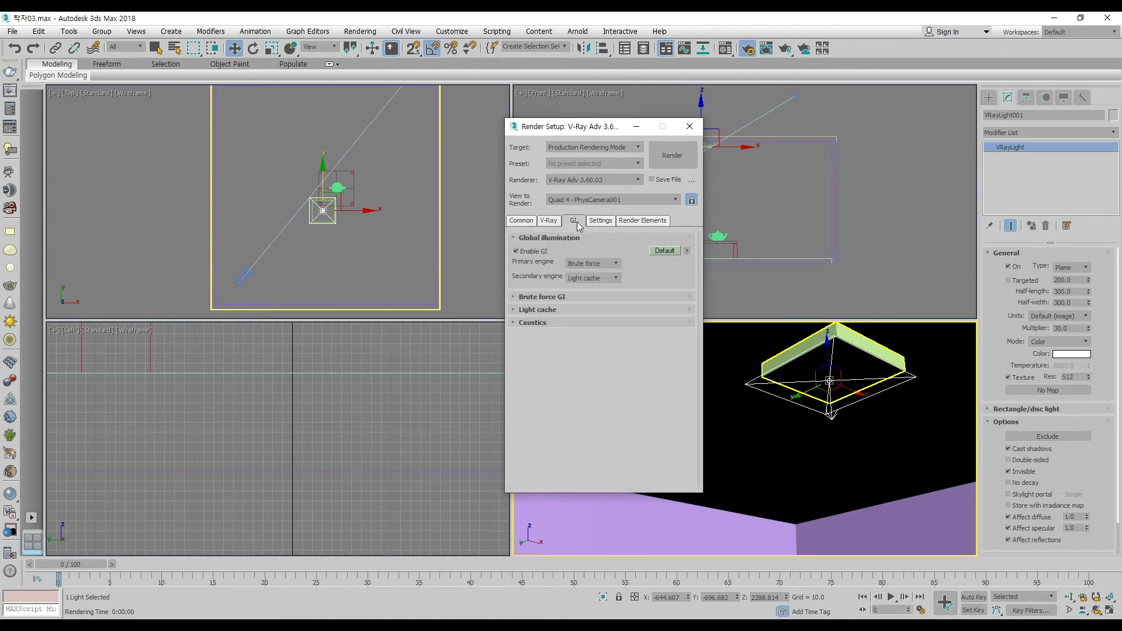
{"action": "left_click", "coordinate": [593, 263]}
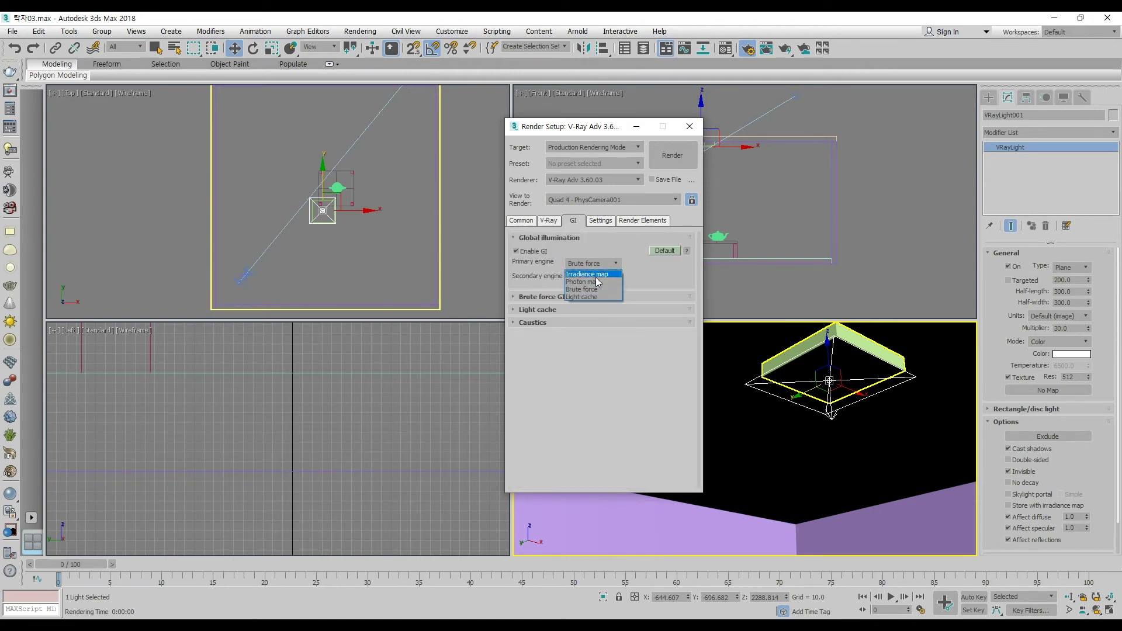
{"action": "left_click", "coordinate": [597, 280]}
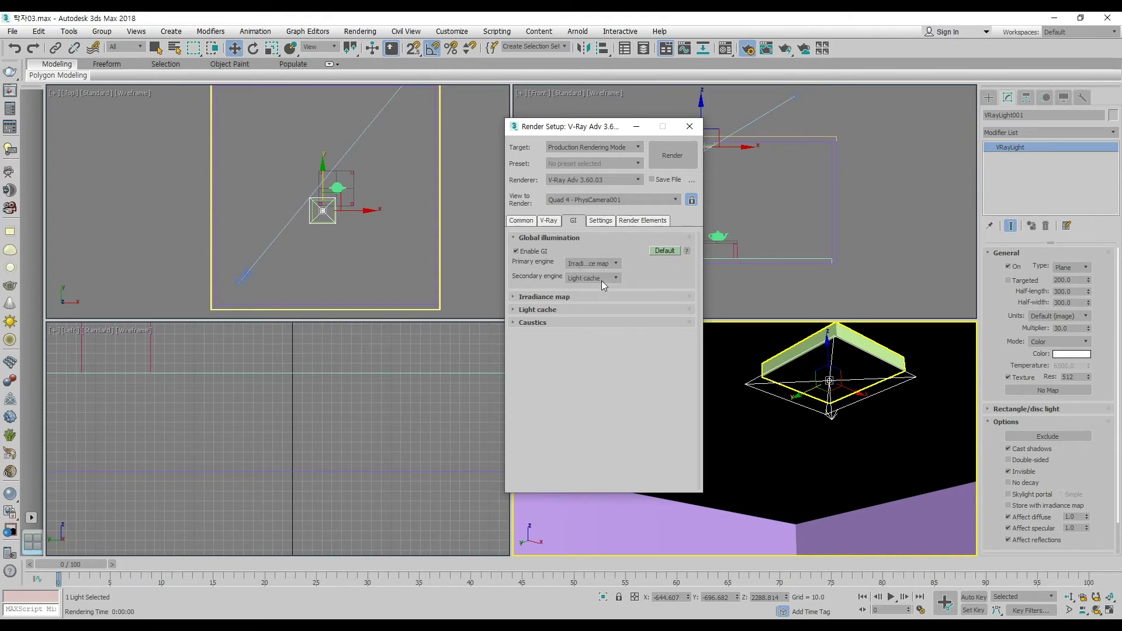
- Set the irradiance map to the Custom preset with min and max rates of -3
{"action": "left_click", "coordinate": [576, 297]}
{"action": "left_click", "coordinate": [590, 315]}
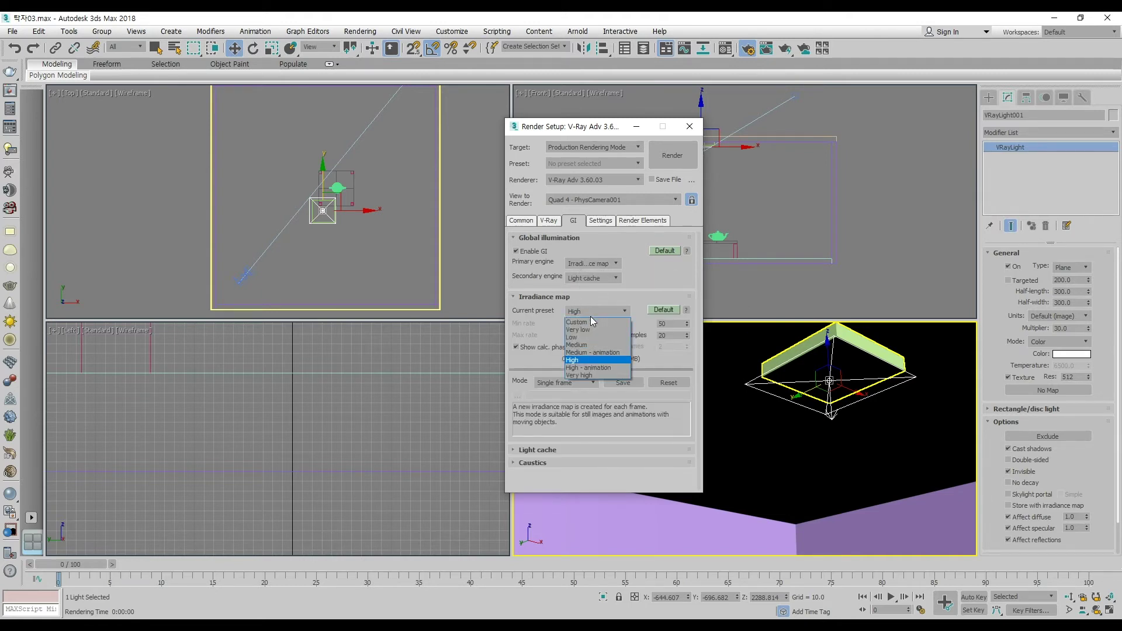
{"action": "left_click", "coordinate": [590, 321]}
{"action": "left_click", "coordinate": [578, 336]}
{"action": "type", "text": "-3"}
{"action": "key", "text": "Return"}
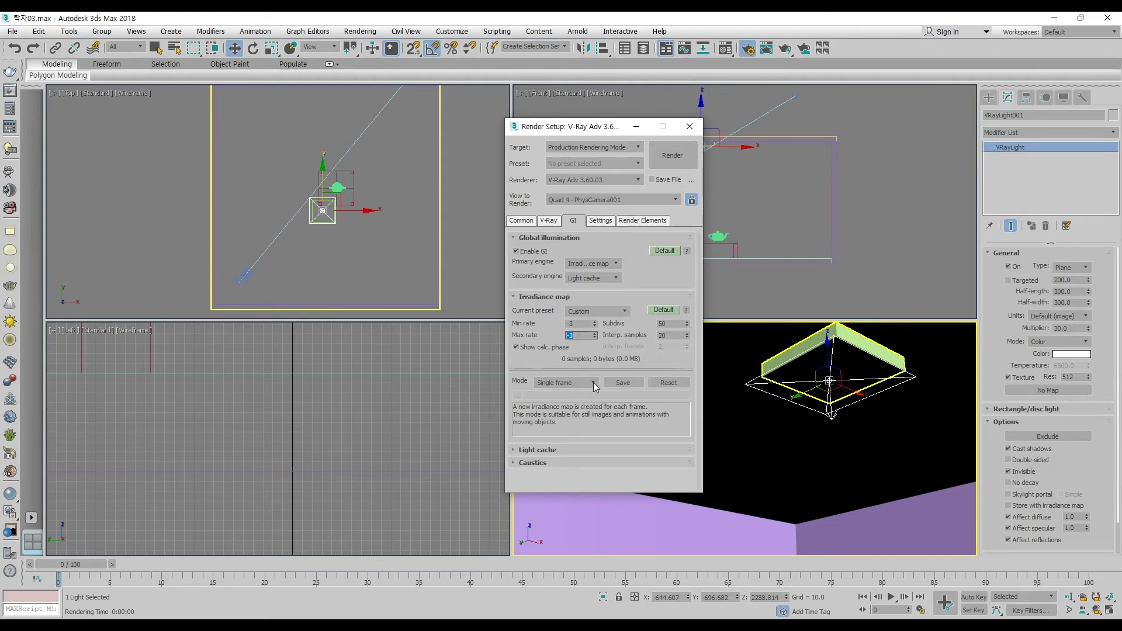
- Switch the irradiance map settings to Expert mode and set the light cache Subdivs to 300
{"action": "left_click", "coordinate": [662, 308]}
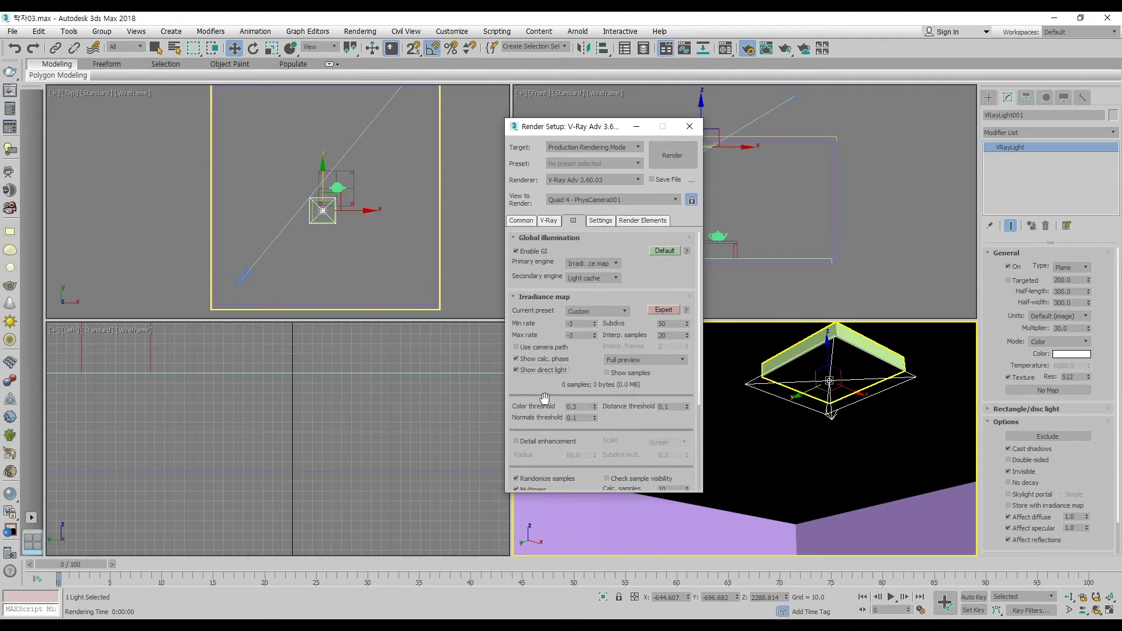
{"action": "left_click_drag", "start_coordinate": [605, 453], "coordinate": [658, 253]}
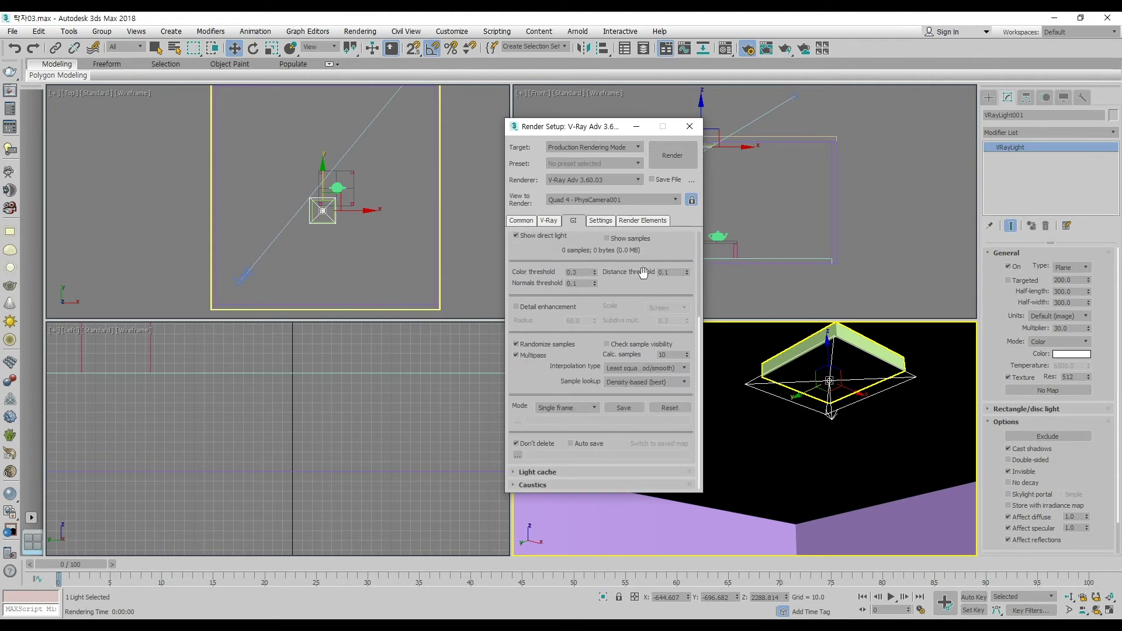
{"action": "left_click", "coordinate": [539, 470]}
{"action": "double_click", "coordinate": [588, 409]}
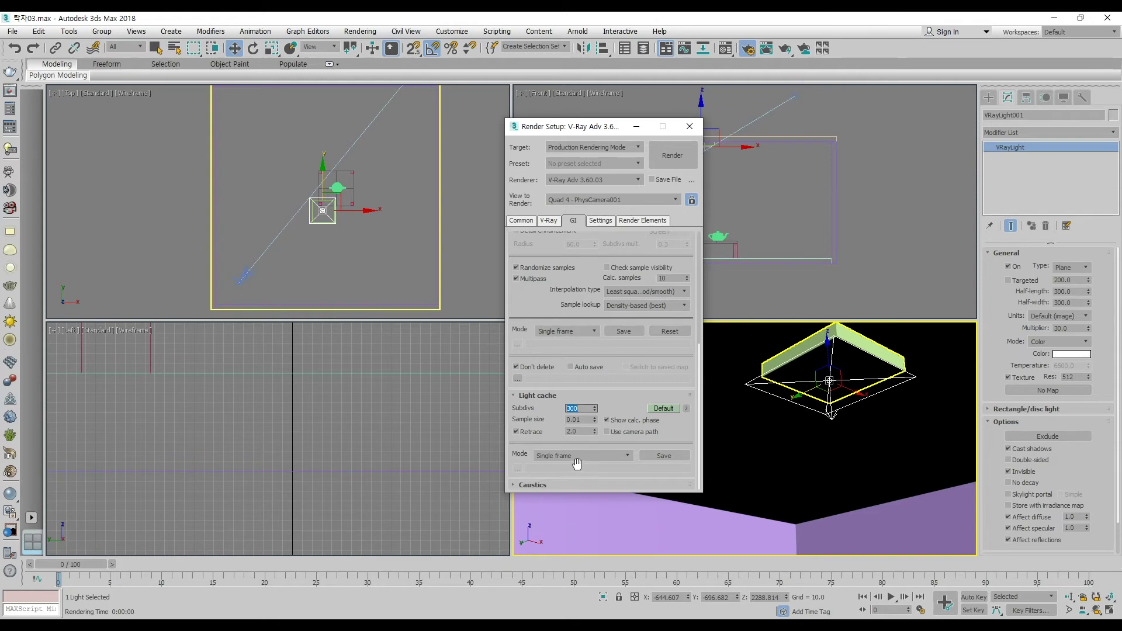
- Test-render the camera view, and close the V-Ray frame buffer and Render Setup
{"action": "left_click", "coordinate": [666, 154]}
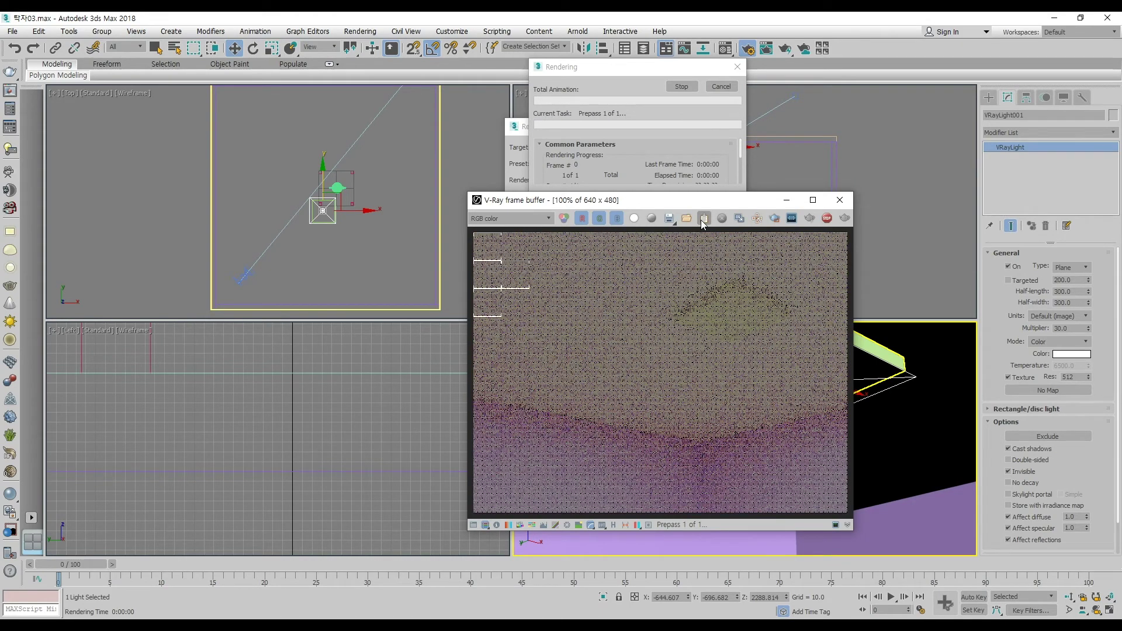
{"action": "left_click", "coordinate": [837, 202]}
{"action": "left_click", "coordinate": [689, 126]}
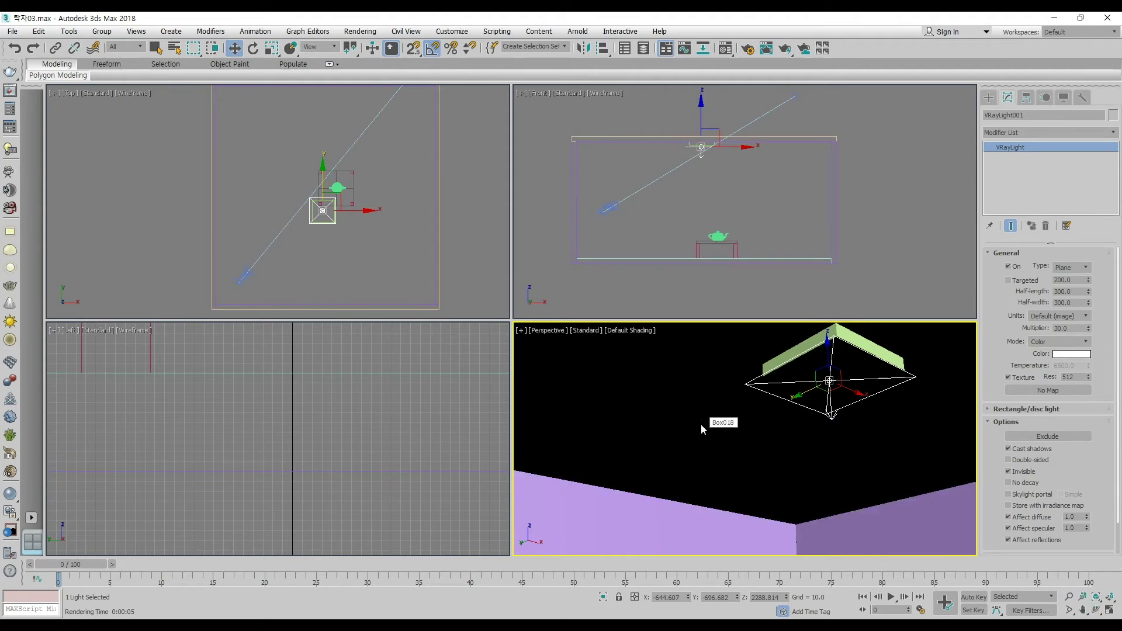
- Switch the camera viewport to Perspective, reopen the Material Editor and place it clear of that viewport
{"action": "key", "text": "p"}
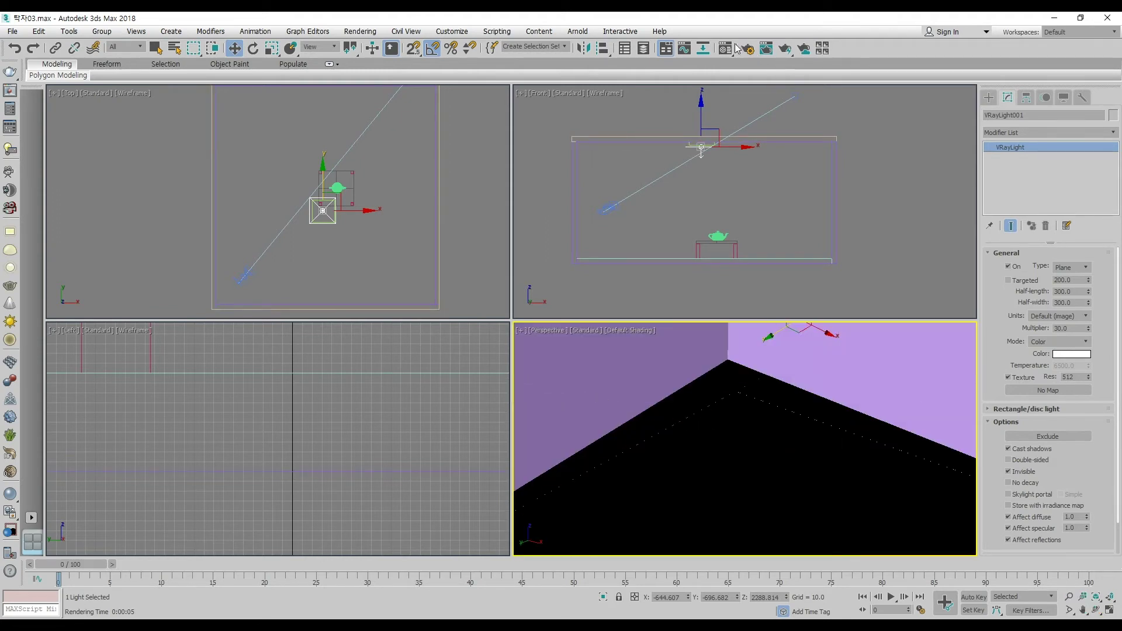
{"action": "key", "text": "m"}
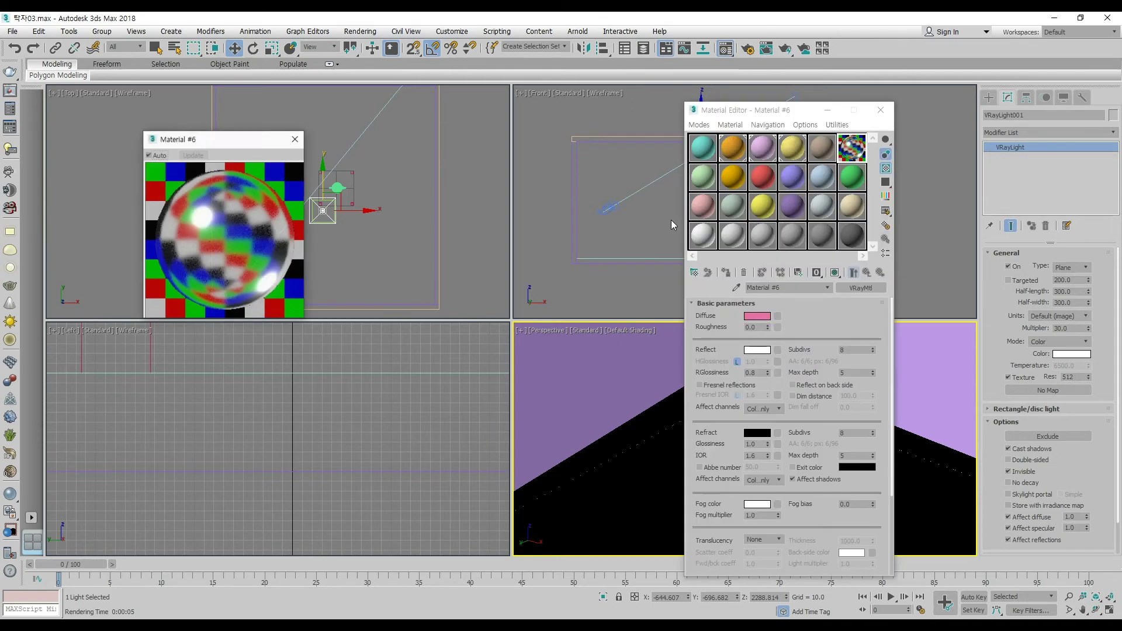
{"action": "left_click_drag", "start_coordinate": [745, 114], "coordinate": [356, 109]}
- Assign the green Material #12 to the room's purple wall boxes
{"action": "left_click", "coordinate": [459, 175]}
{"action": "scroll", "coordinate": [741, 442], "scroll_direction": "down", "scroll_amount": 5}
{"action": "middle_click_drag", "start_coordinate": [740, 441], "coordinate": [764, 433], "text": "alt"}
{"action": "left_click", "coordinate": [749, 454]}
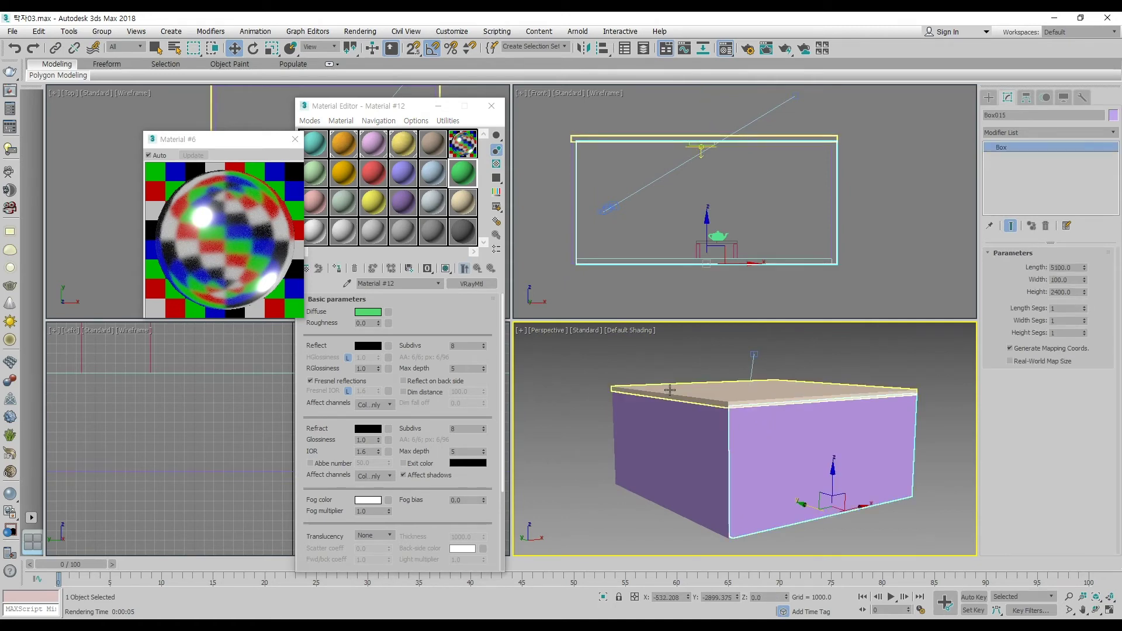
{"action": "left_click_drag", "start_coordinate": [687, 479], "coordinate": [688, 480]}
{"action": "middle_click_drag", "start_coordinate": [775, 443], "coordinate": [716, 433], "text": "alt"}
{"action": "left_click_drag", "start_coordinate": [495, 198], "coordinate": [642, 415]}
{"action": "middle_click_drag", "start_coordinate": [557, 488], "coordinate": [624, 443], "text": "alt"}
{"action": "left_click_drag", "start_coordinate": [464, 175], "coordinate": [766, 473]}
- Assign the beige Material #18 to the ceiling box on top of the room
{"action": "middle_click_drag", "start_coordinate": [766, 472], "coordinate": [847, 363], "text": "alt"}
{"action": "left_click", "coordinate": [815, 363]}
{"action": "left_click", "coordinate": [462, 202]}
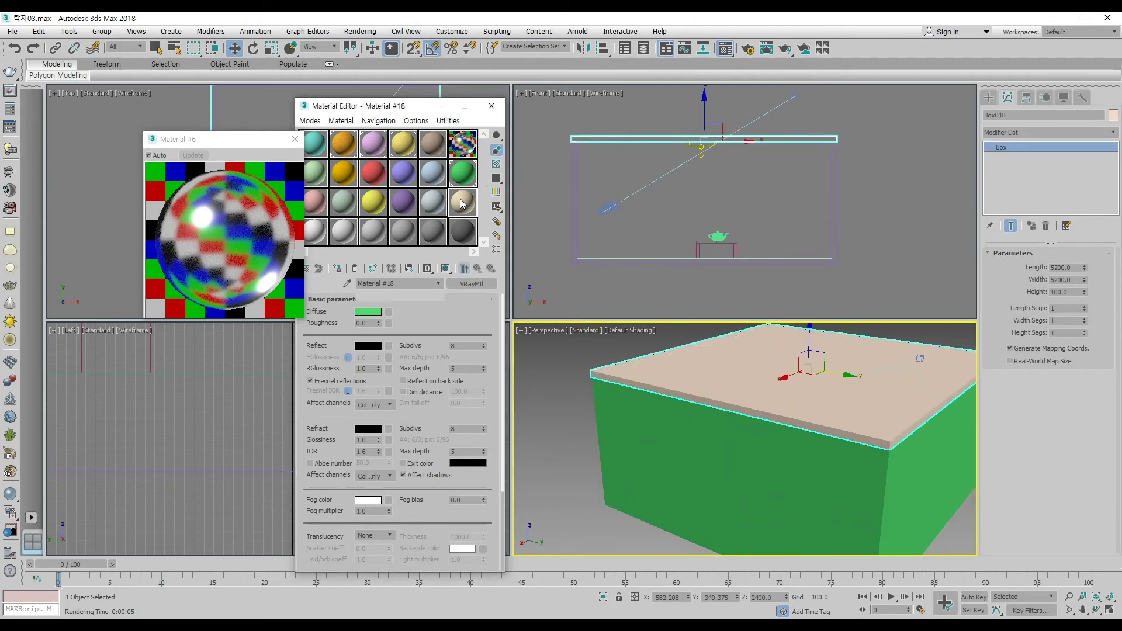
{"action": "left_click", "coordinate": [338, 270]}
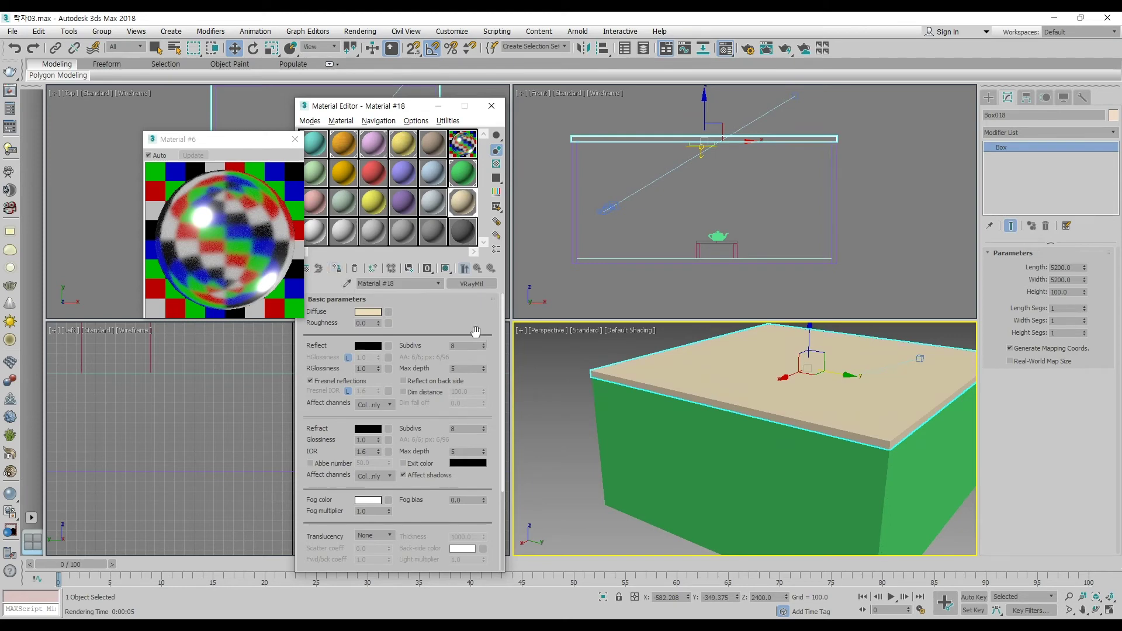
- Change Material #18's diffuse colour to a very light, slightly yellowish off-white
{"action": "left_click", "coordinate": [368, 311]}
{"action": "left_click", "coordinate": [323, 178]}
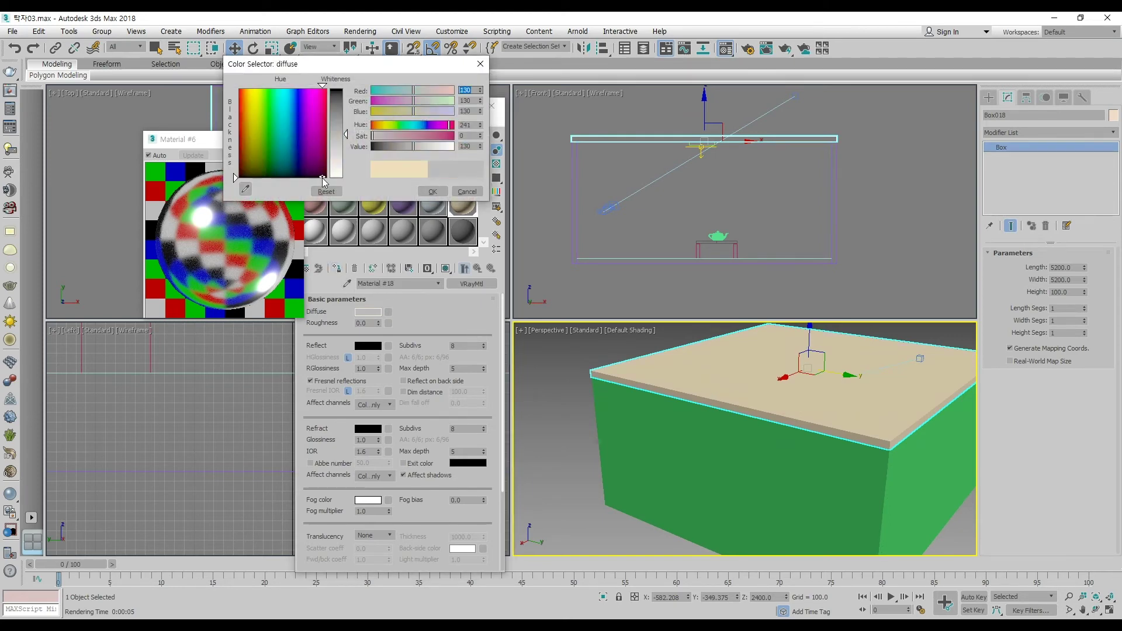
{"action": "left_click_drag", "start_coordinate": [346, 134], "coordinate": [346, 169]}
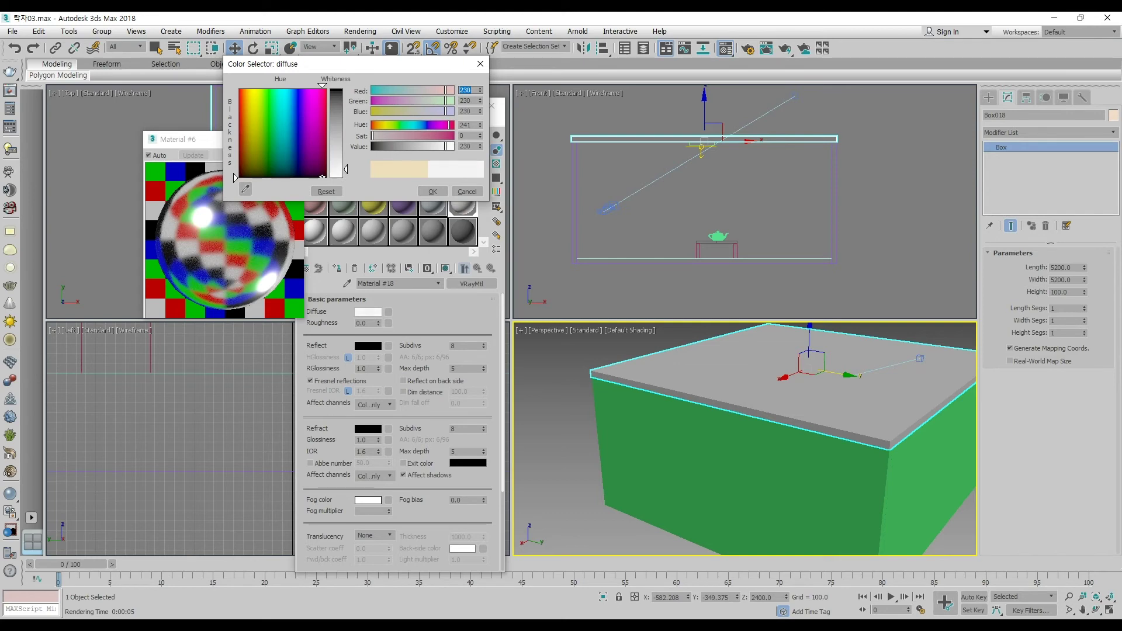
{"action": "mouse_move", "coordinate": [257, 143]}
{"action": "left_mouse_down"}
{"action": "mouse_move", "coordinate": [245, 120]}
{"action": "mouse_move", "coordinate": [259, 118]}
{"action": "mouse_move", "coordinate": [253, 96]}
{"action": "left_mouse_up"}
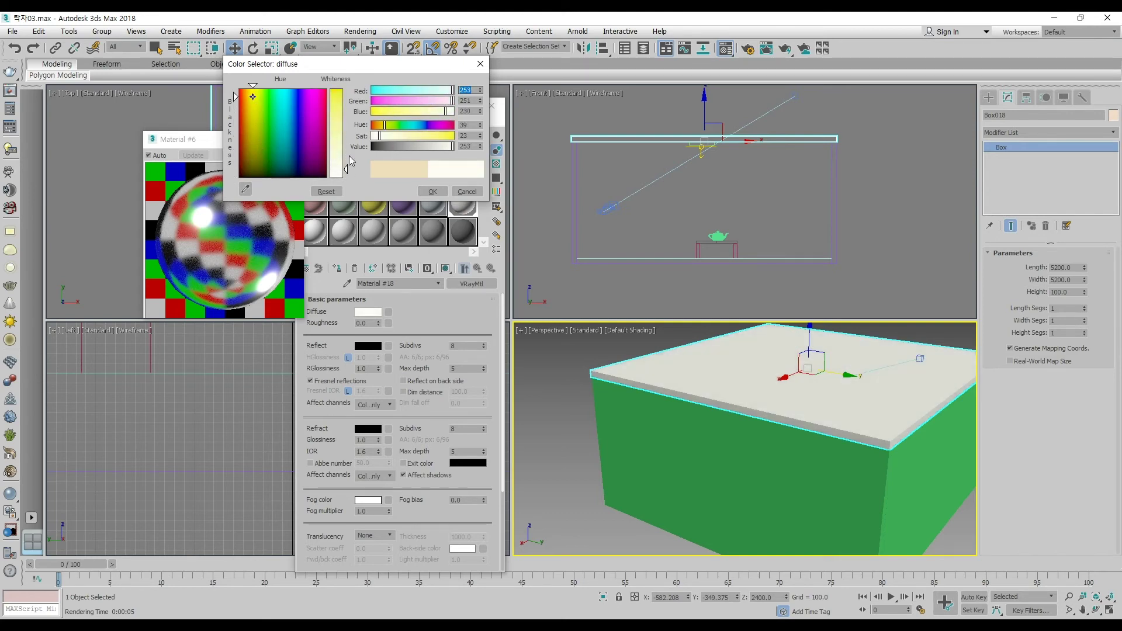
{"action": "left_click_drag", "start_coordinate": [351, 161], "coordinate": [346, 174]}
{"action": "left_click", "coordinate": [432, 192]}
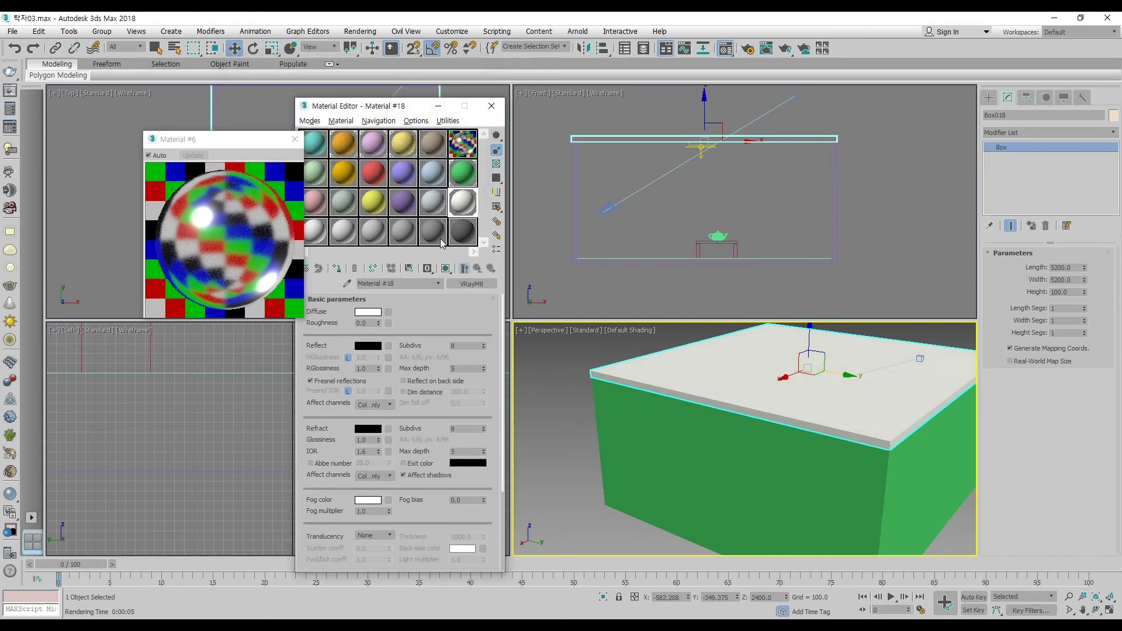
- Load v127.jpg as the diffuse bitmap of the green wall Material #12 and display the texture in the viewport
{"action": "left_click", "coordinate": [722, 470]}
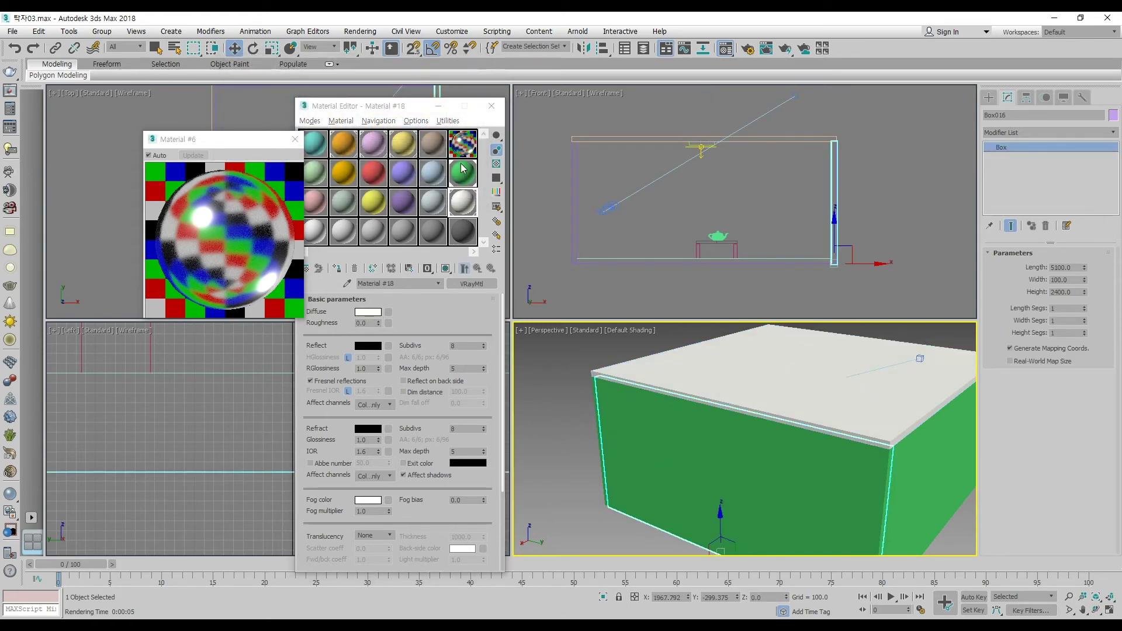
{"action": "left_click_drag", "start_coordinate": [462, 169], "coordinate": [629, 455]}
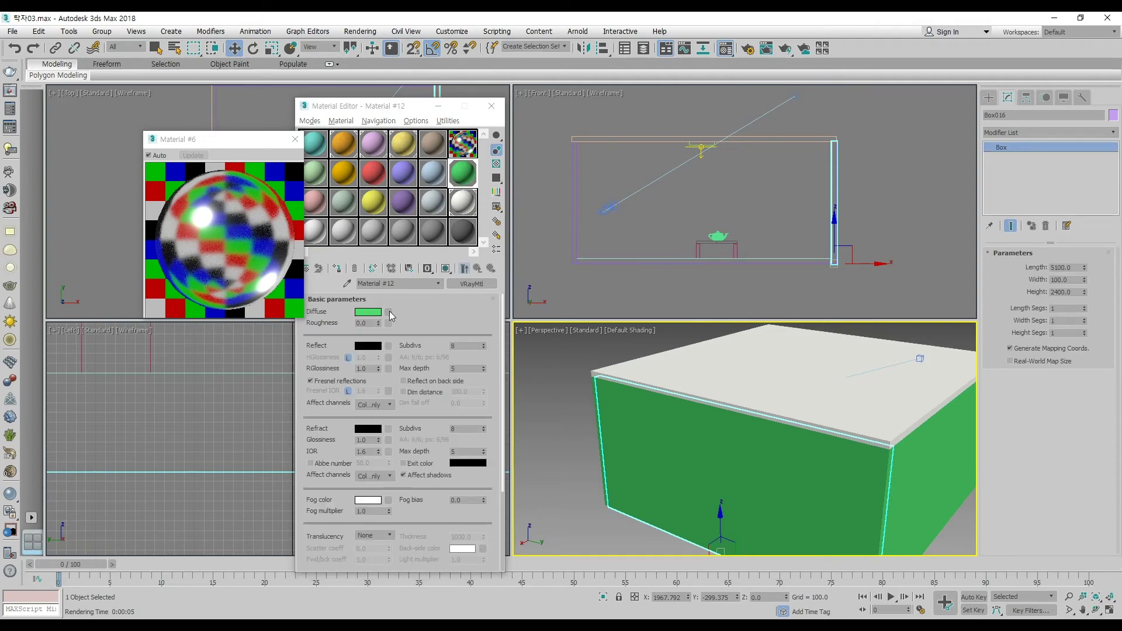
{"action": "key", "text": "Escape"}
{"action": "left_click", "coordinate": [493, 254]}
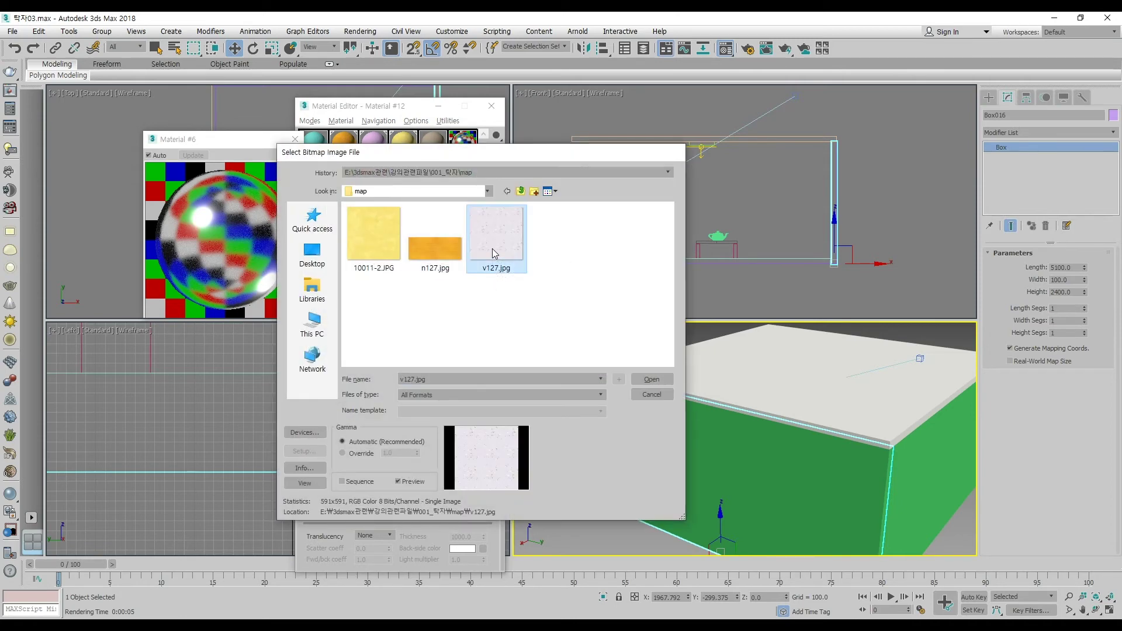
{"action": "double_click", "coordinate": [492, 253]}
{"action": "left_click", "coordinate": [446, 270]}
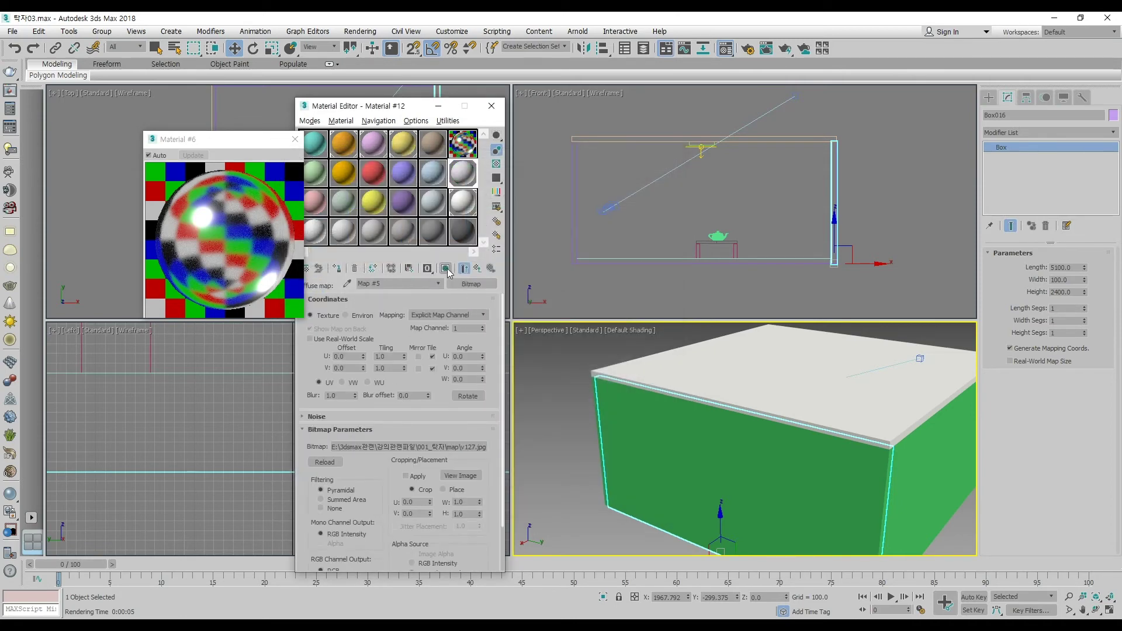
- Set the wall bitmap's tiling to 4 in U and 2 in V
{"action": "scroll", "coordinate": [690, 433], "scroll_direction": "up", "scroll_amount": 5}
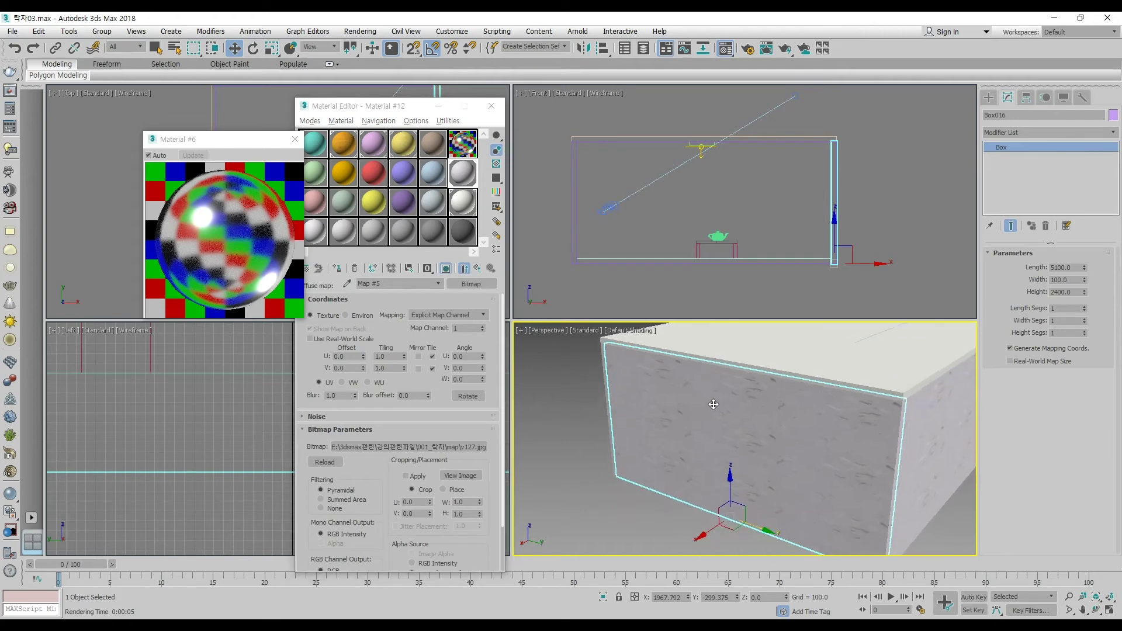
{"action": "double_click", "coordinate": [386, 357]}
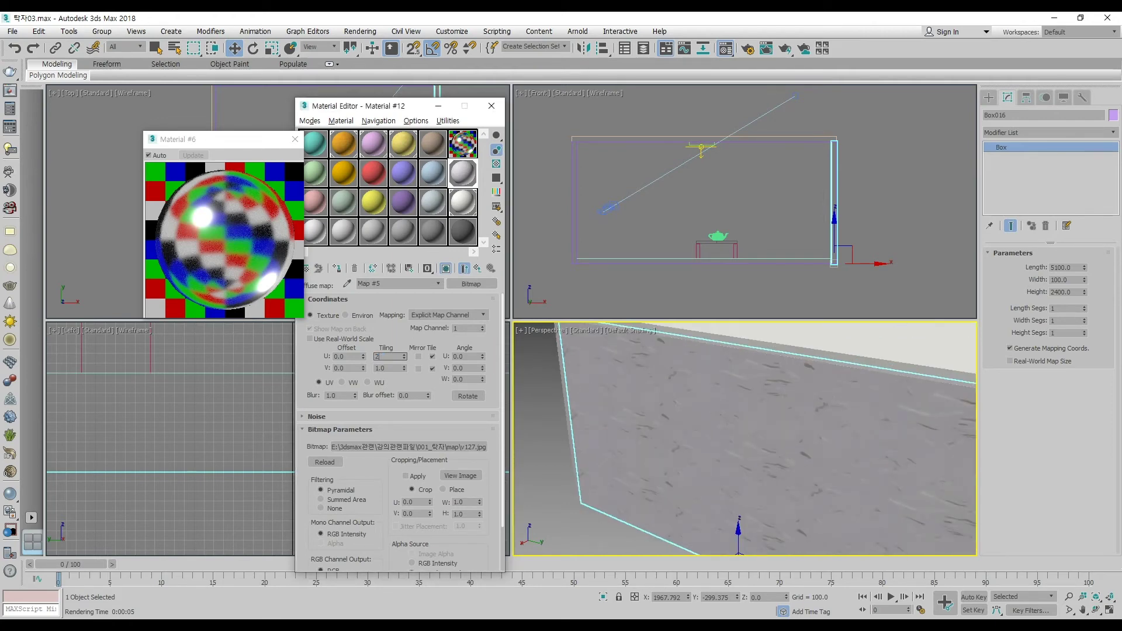
{"action": "key", "text": "Return"}
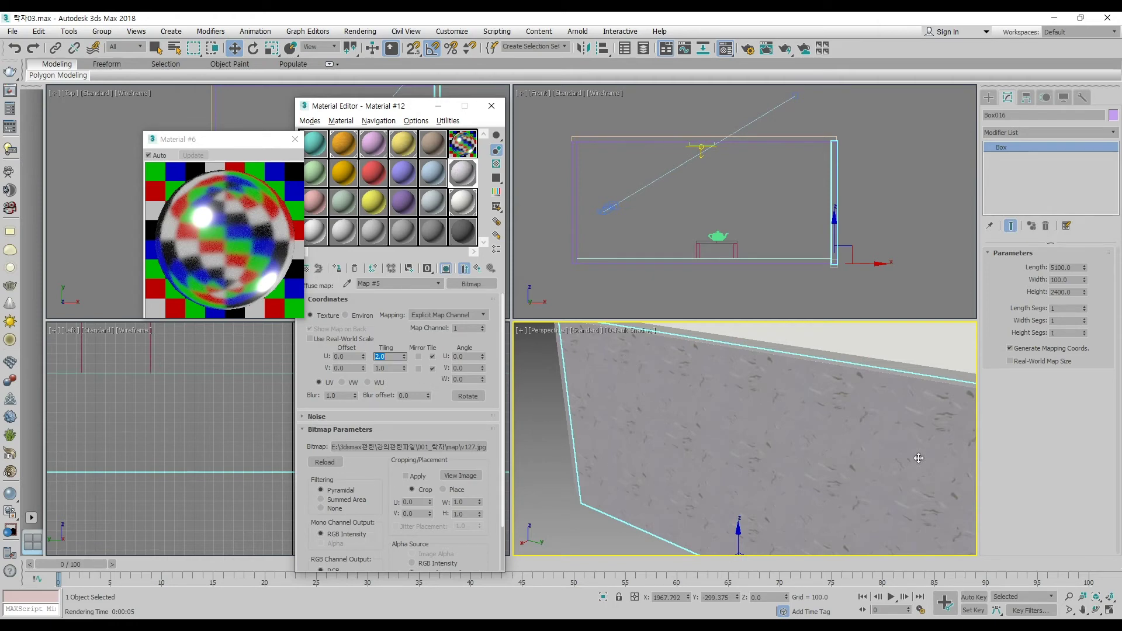
{"action": "type", "text": "4"}
{"action": "key", "text": "Return"}
{"action": "double_click", "coordinate": [393, 369]}
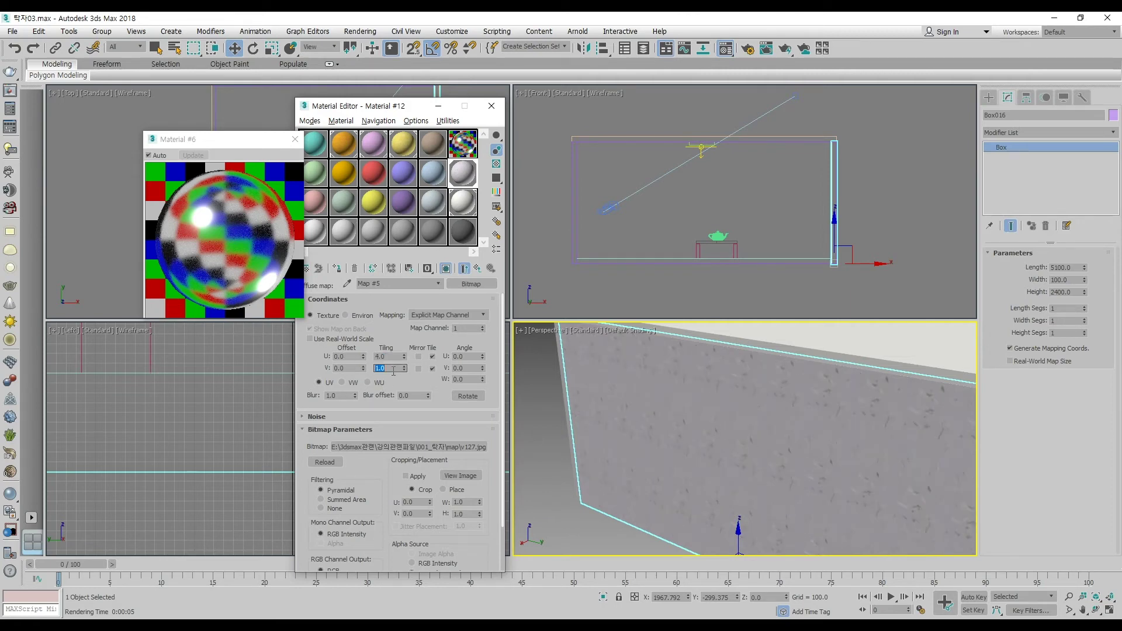
{"action": "type", "text": "2"}
{"action": "key", "text": "Return"}
{"action": "scroll", "coordinate": [798, 453], "scroll_direction": "down", "scroll_amount": 3}
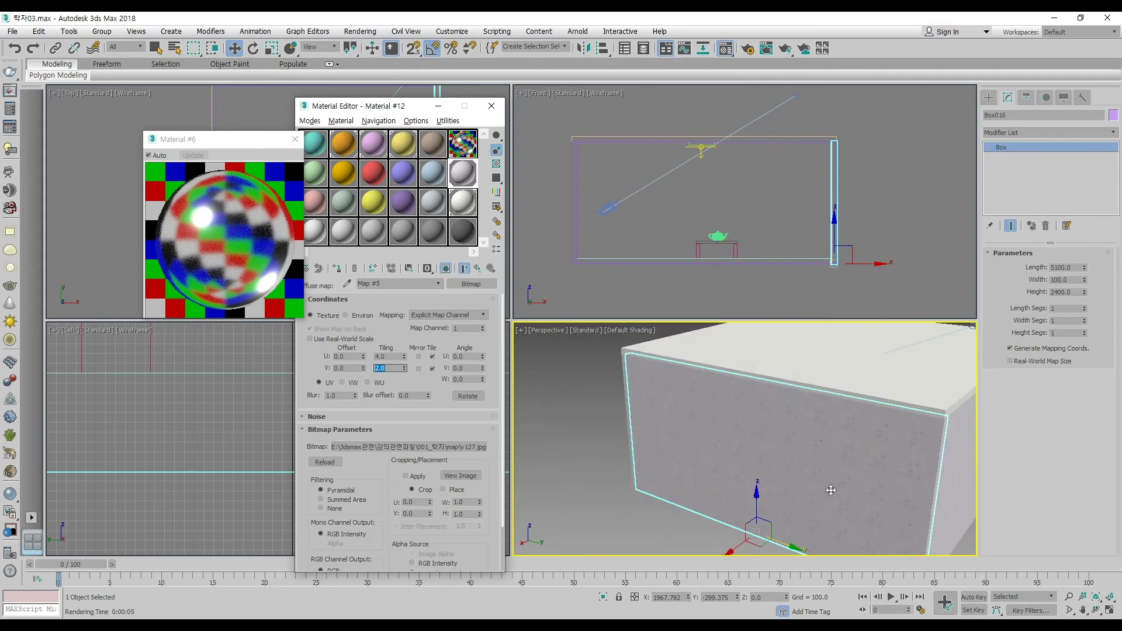
- Set the tiling of the yellow floor material's diffuse bitmap to 5 in both U and V
{"action": "middle_click_drag", "start_coordinate": [818, 508], "coordinate": [786, 371], "text": "alt"}
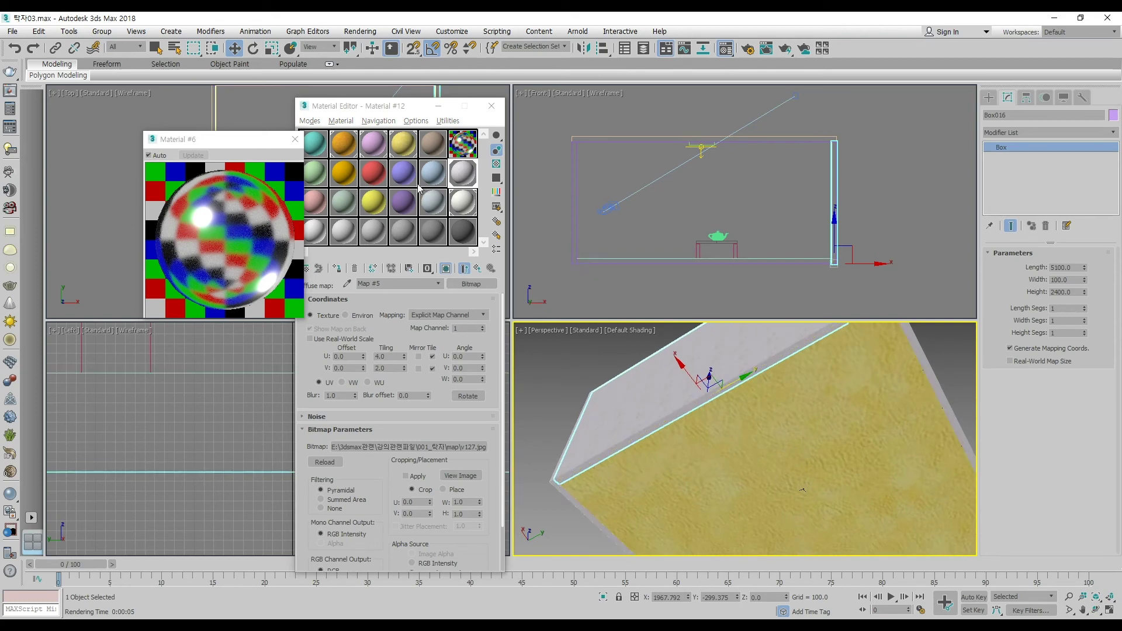
{"action": "left_click", "coordinate": [403, 151]}
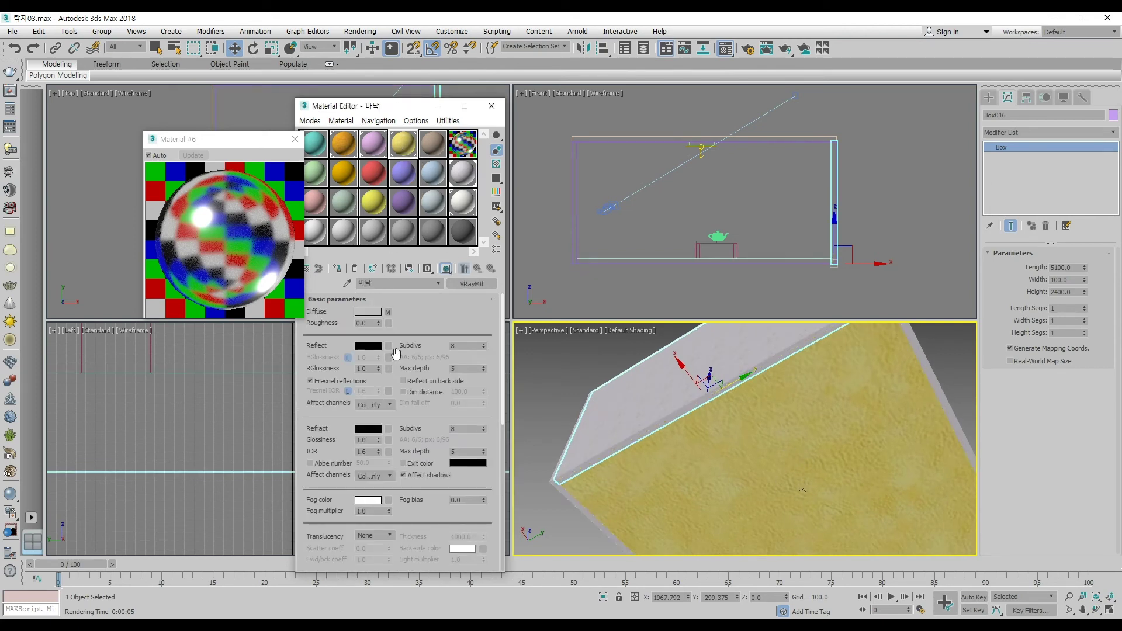
{"action": "left_click", "coordinate": [388, 313]}
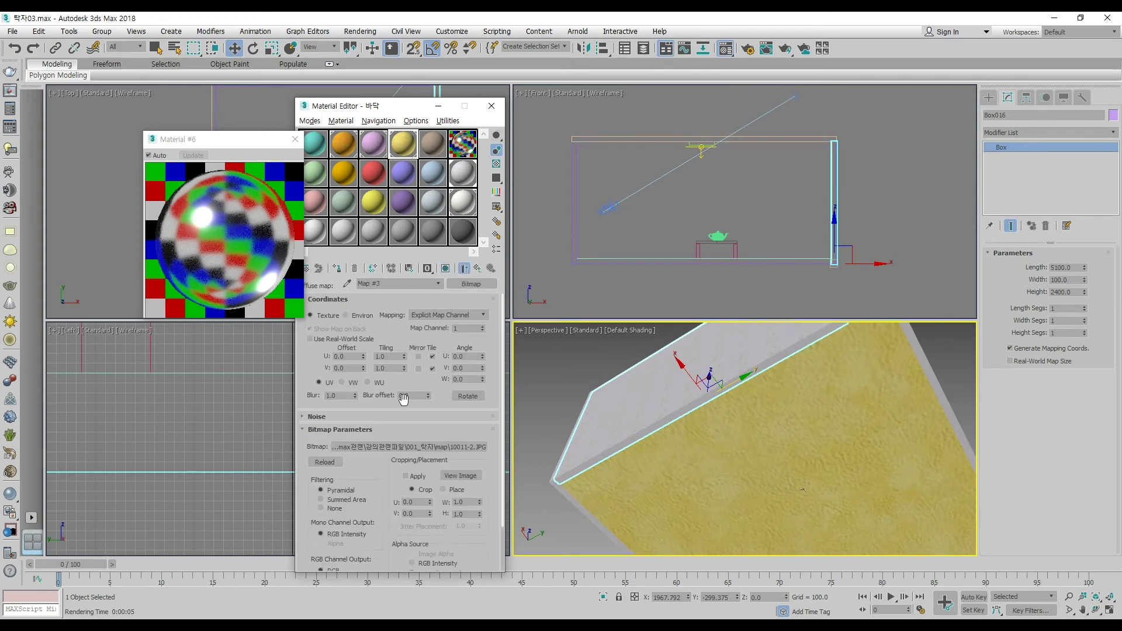
{"action": "double_click", "coordinate": [386, 356]}
{"action": "type", "text": "5"}
{"action": "double_click", "coordinate": [390, 368]}
{"action": "key", "text": "Return"}
{"action": "middle_click_drag", "start_coordinate": [740, 470], "coordinate": [786, 476], "text": "alt"}
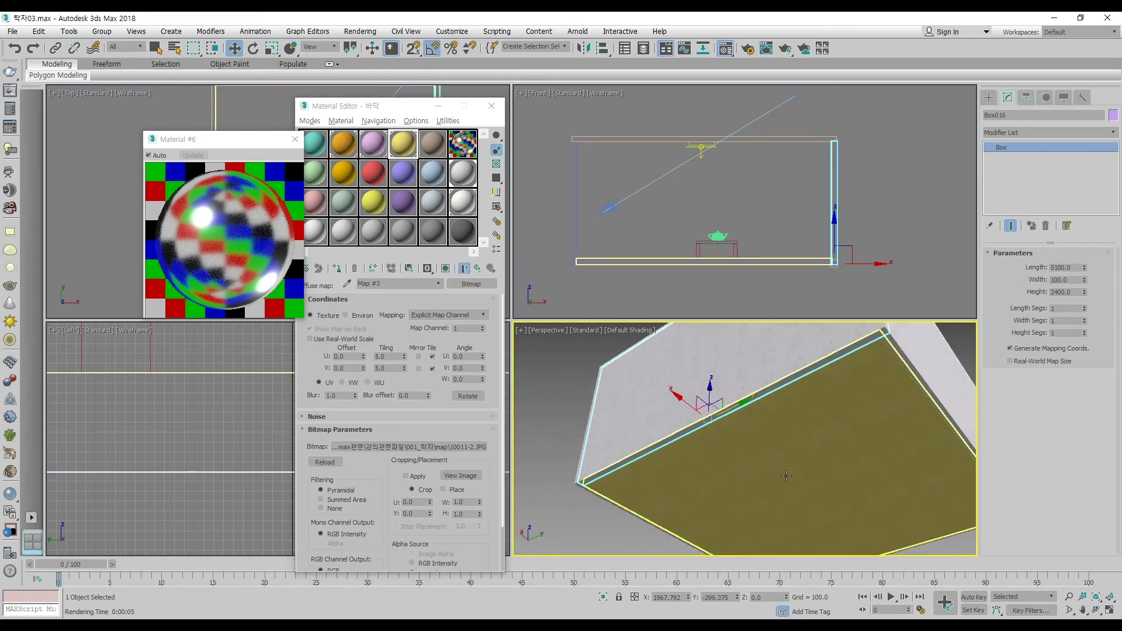
- Return to the PhysCamera001 view, test-render it and close the V-Ray frame buffer
{"action": "key", "text": "c"}
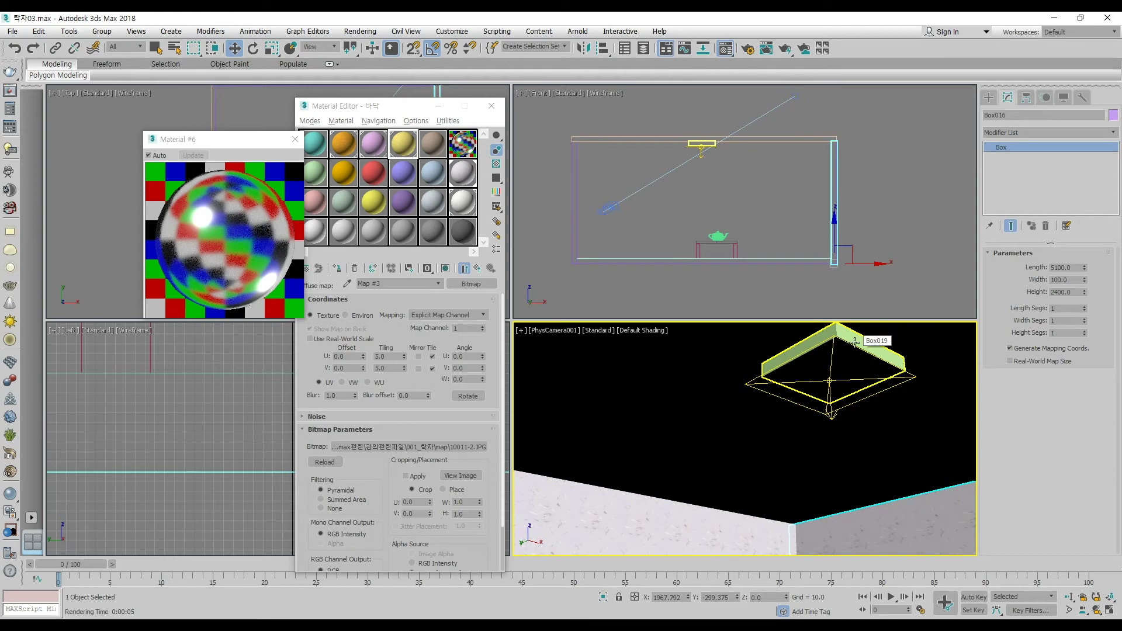
{"action": "left_click", "coordinate": [784, 49]}
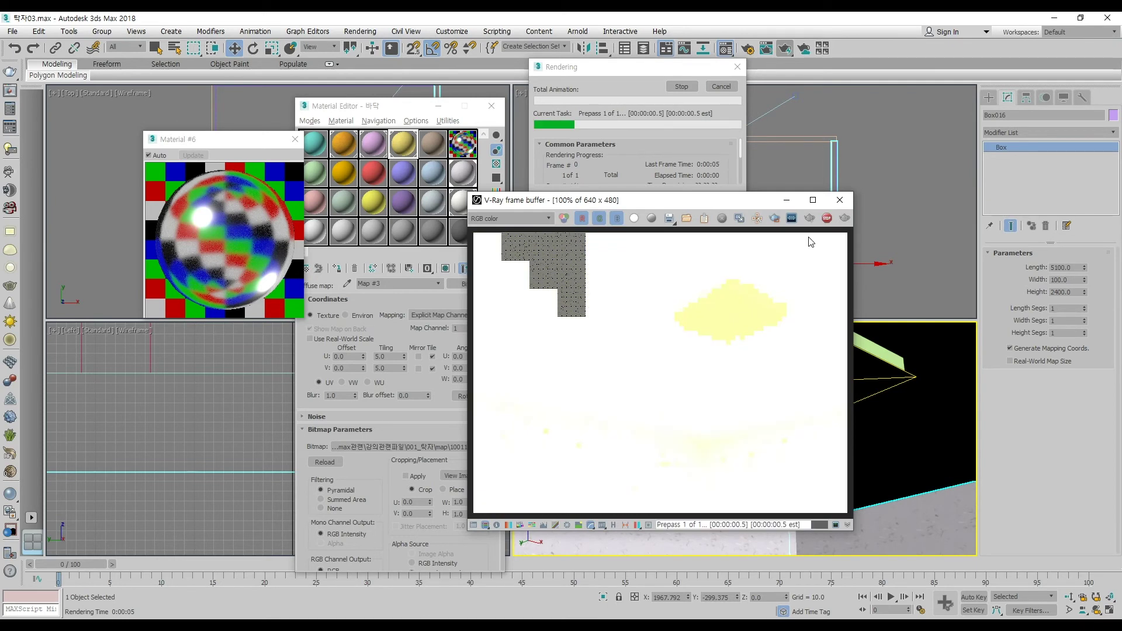
{"action": "left_click", "coordinate": [840, 200]}
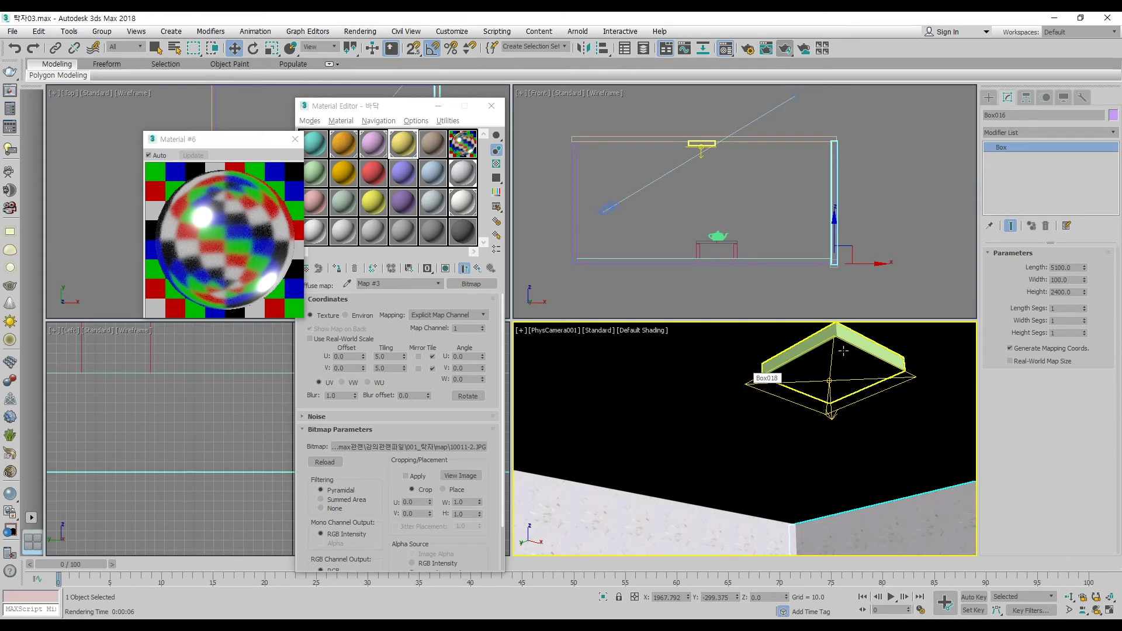
- Select the V-Ray plane light under the ceiling fixture and set its units to Luminous power (lm)
{"action": "left_click", "coordinate": [829, 395]}
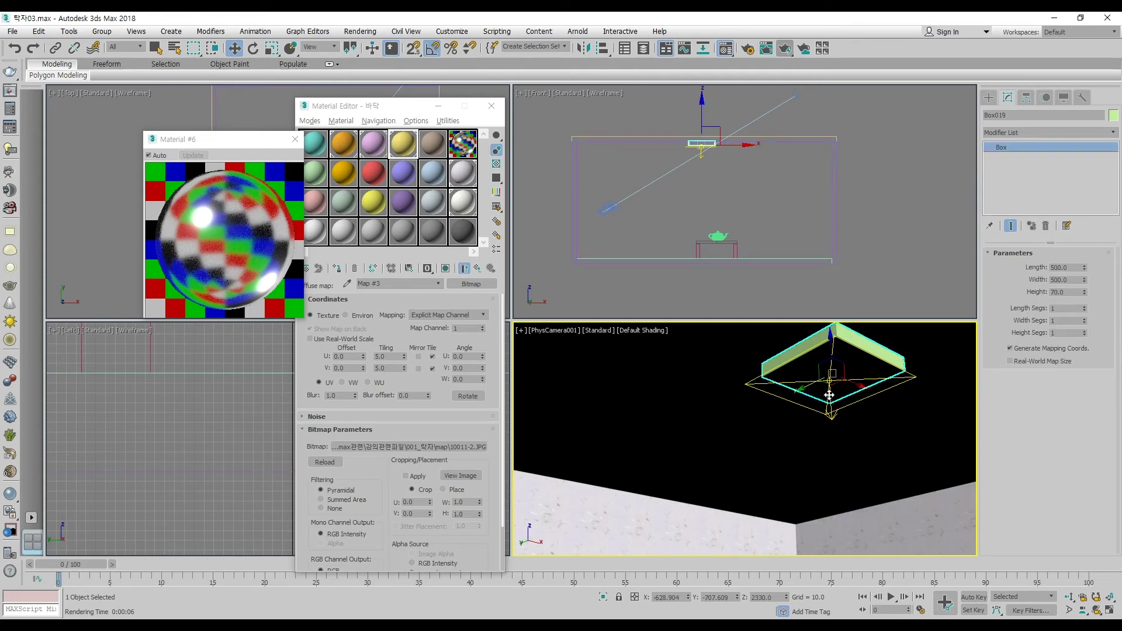
{"action": "left_click", "coordinate": [829, 396]}
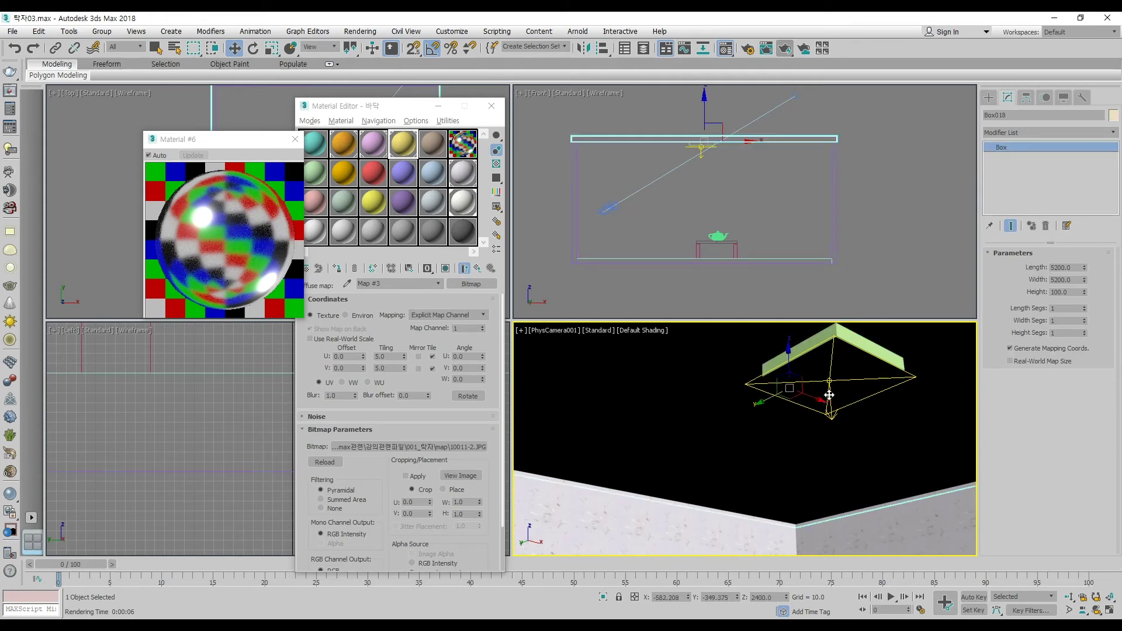
{"action": "left_click", "coordinate": [751, 384]}
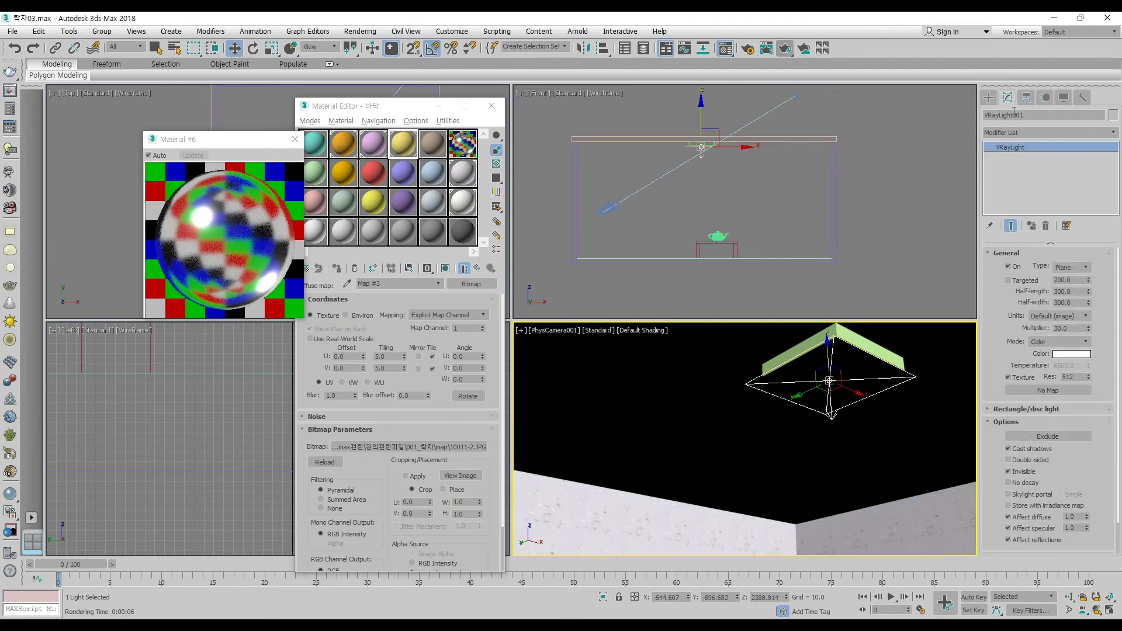
{"action": "left_click", "coordinate": [1058, 316]}
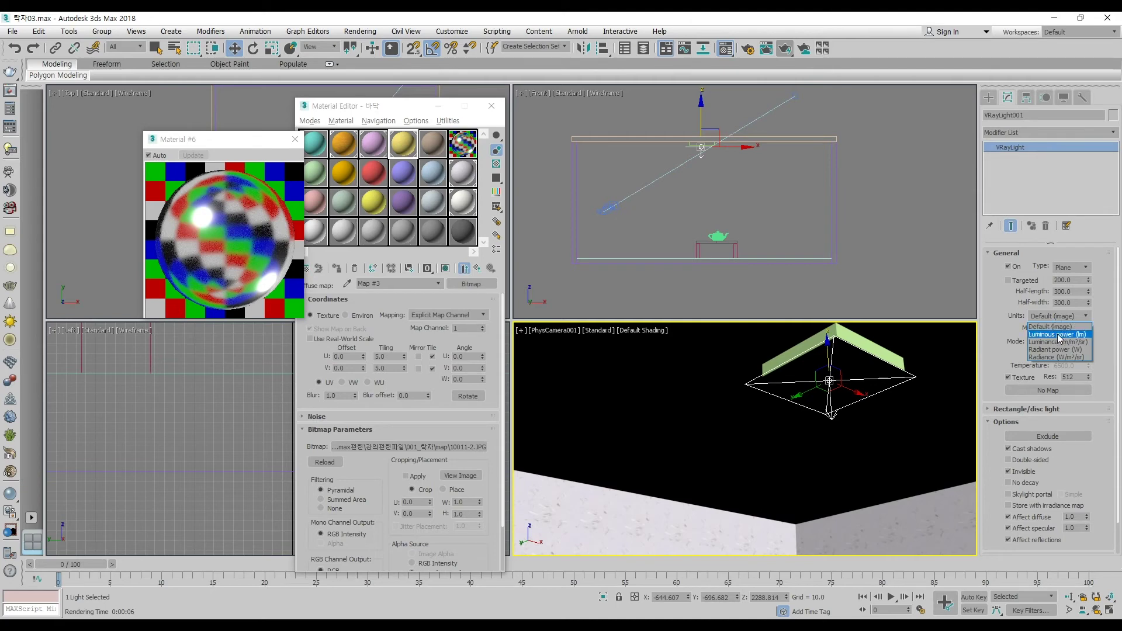
{"action": "left_click", "coordinate": [1058, 335]}
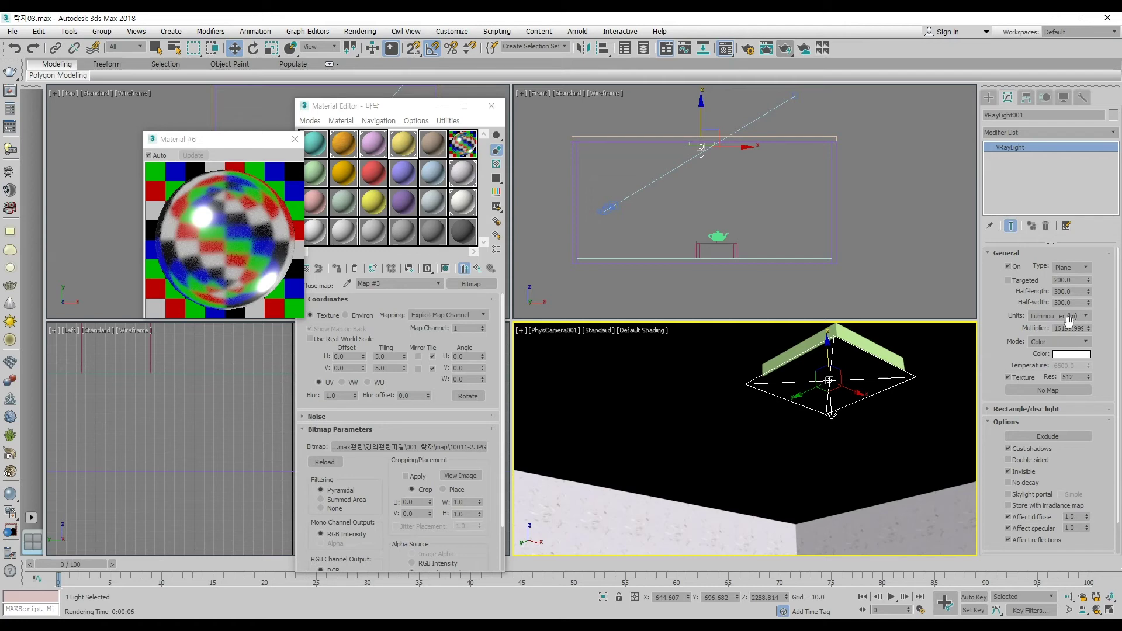
{"action": "double_click", "coordinate": [1067, 329]}
- Switch to the Windows Calculator, compute 2800 × 3 and minimise it
{"action": "key", "text": "alt+Tab"}
{"action": "left_click", "coordinate": [913, 457]}
{"action": "left_click", "coordinate": [913, 394]}
{"action": "left_click", "coordinate": [908, 492]}
{"action": "left_click", "coordinate": [907, 496]}
{"action": "left_click", "coordinate": [1022, 391]}
{"action": "left_click", "coordinate": [970, 455]}
{"action": "left_click", "coordinate": [1017, 488]}
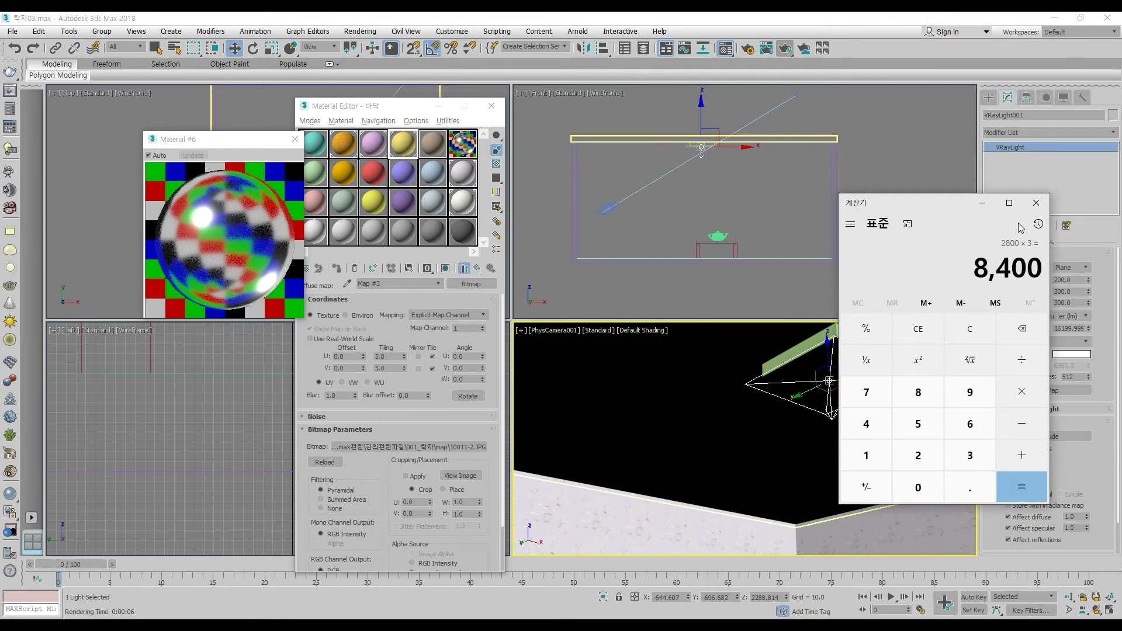
{"action": "left_click", "coordinate": [982, 203]}
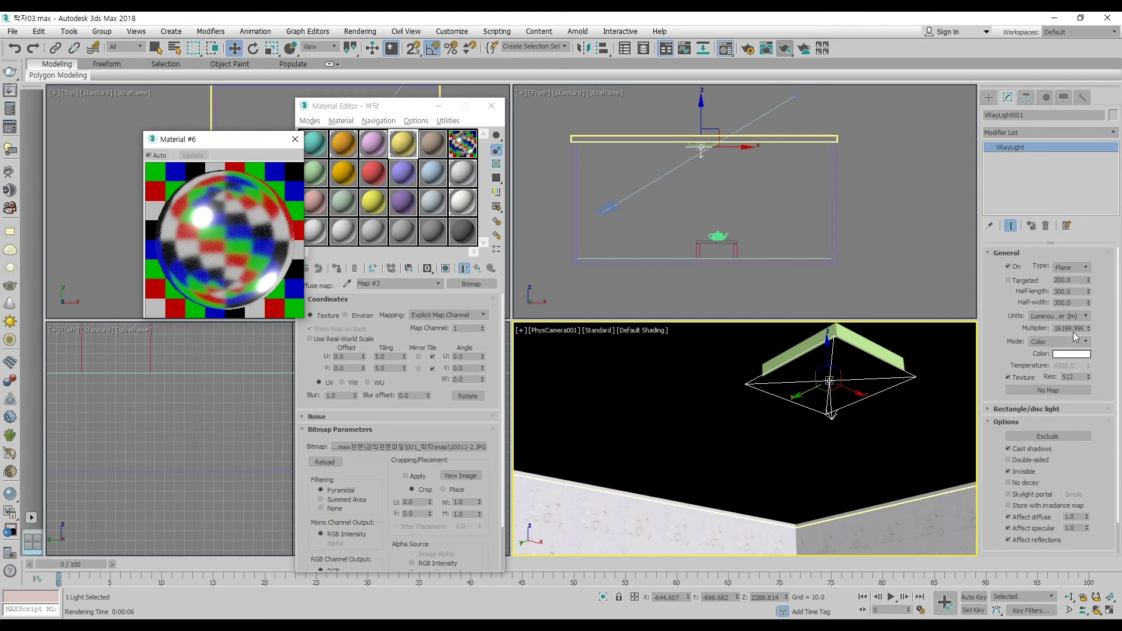
- Set the ceiling light's multiplier to 8400 lm, and test-render the camera view before closing the frame buffer
{"action": "double_click", "coordinate": [1065, 327]}
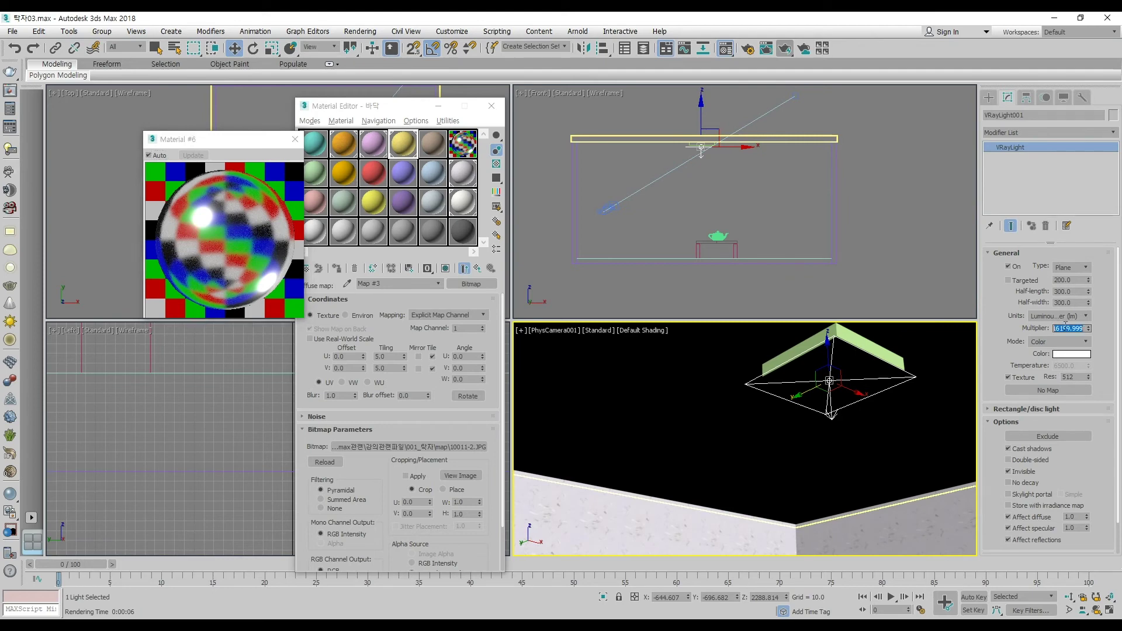
{"action": "type", "text": "8400"}
{"action": "key", "text": "Return"}
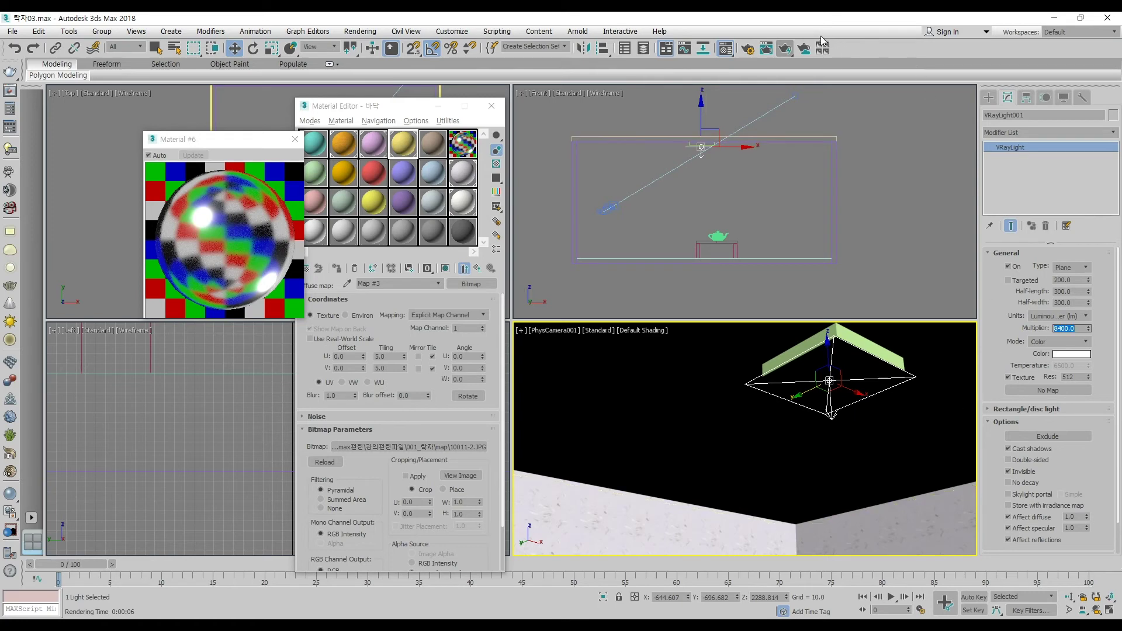
{"action": "left_click", "coordinate": [786, 49]}
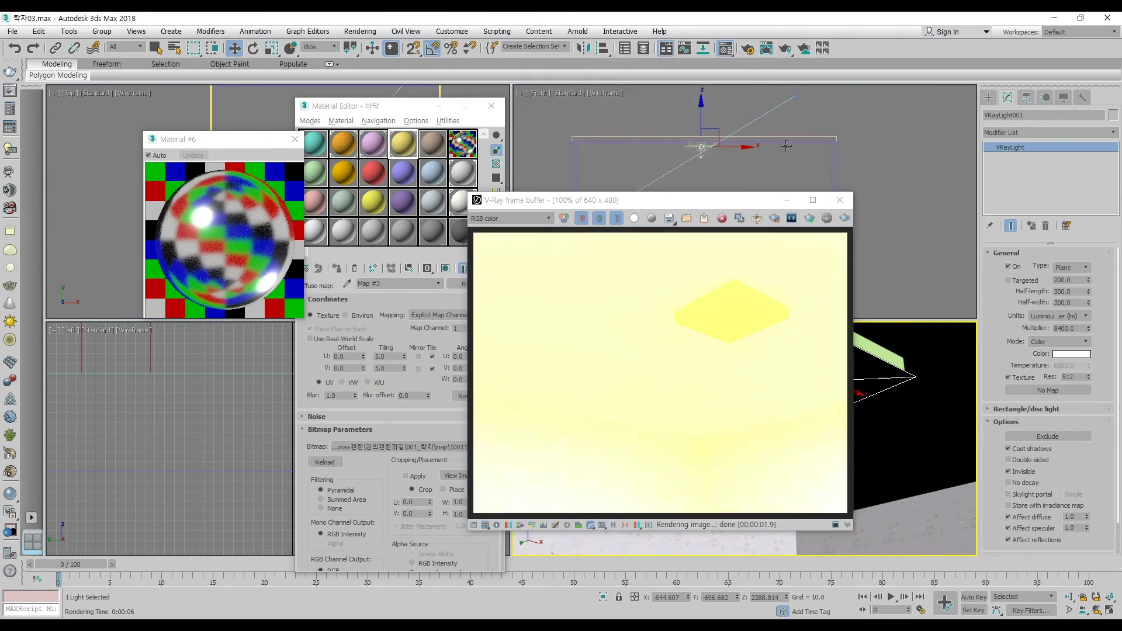
{"action": "left_click_drag", "start_coordinate": [831, 200], "coordinate": [834, 203]}
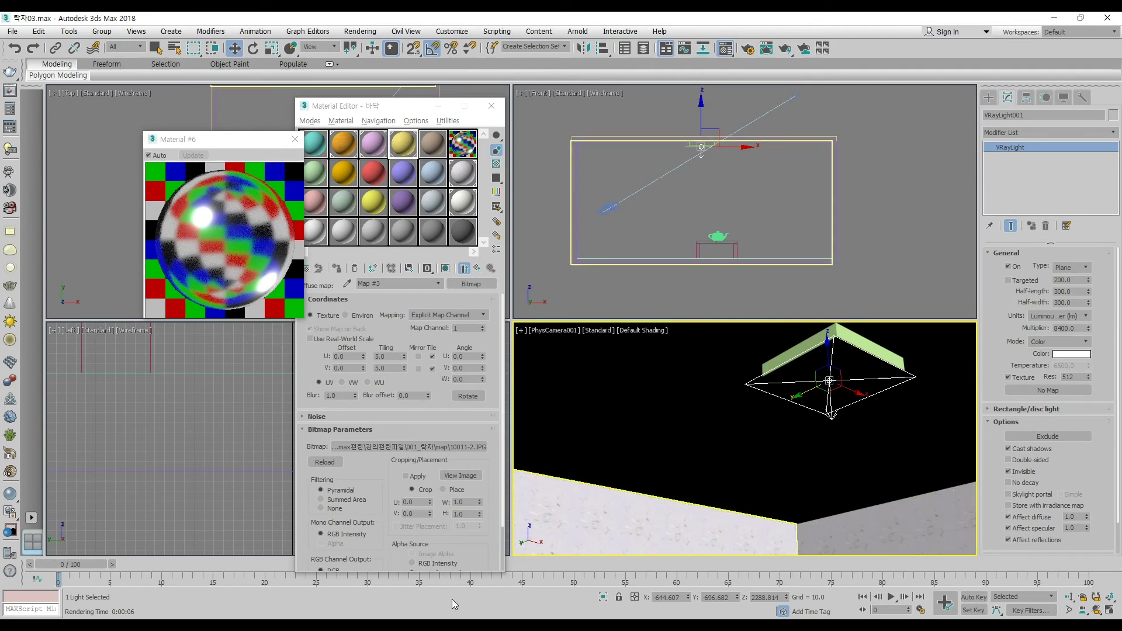
- Switch to the aperture and shutter-speed exposure chart in XnView, examine the indoor values and return to 3ds Max
{"action": "left_click", "coordinate": [447, 618]}
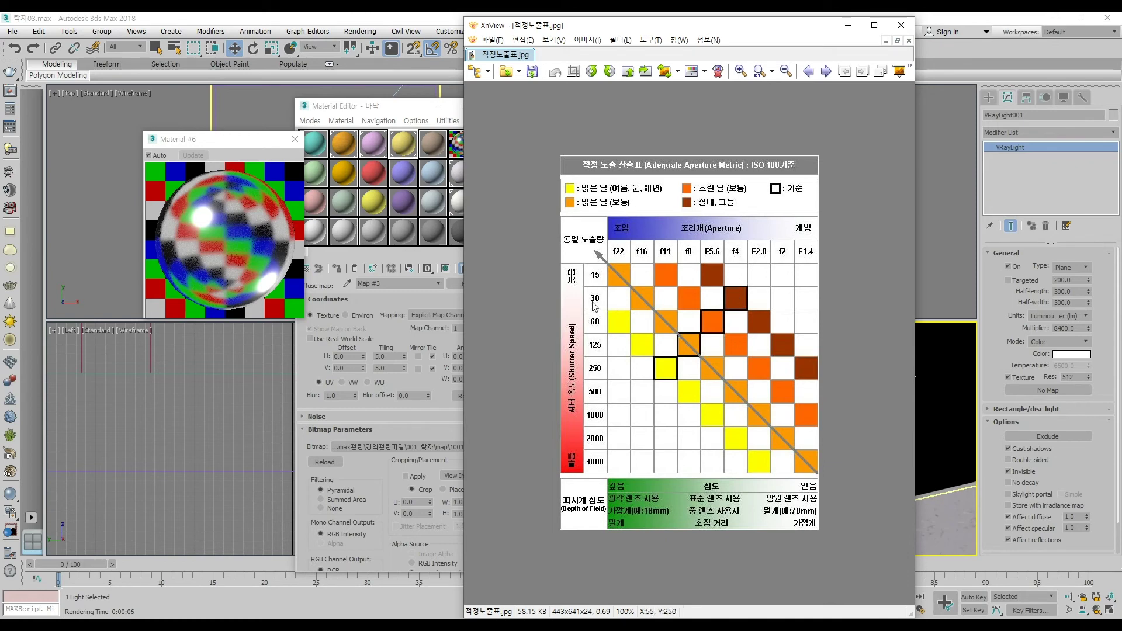
{"action": "left_click", "coordinate": [965, 328]}
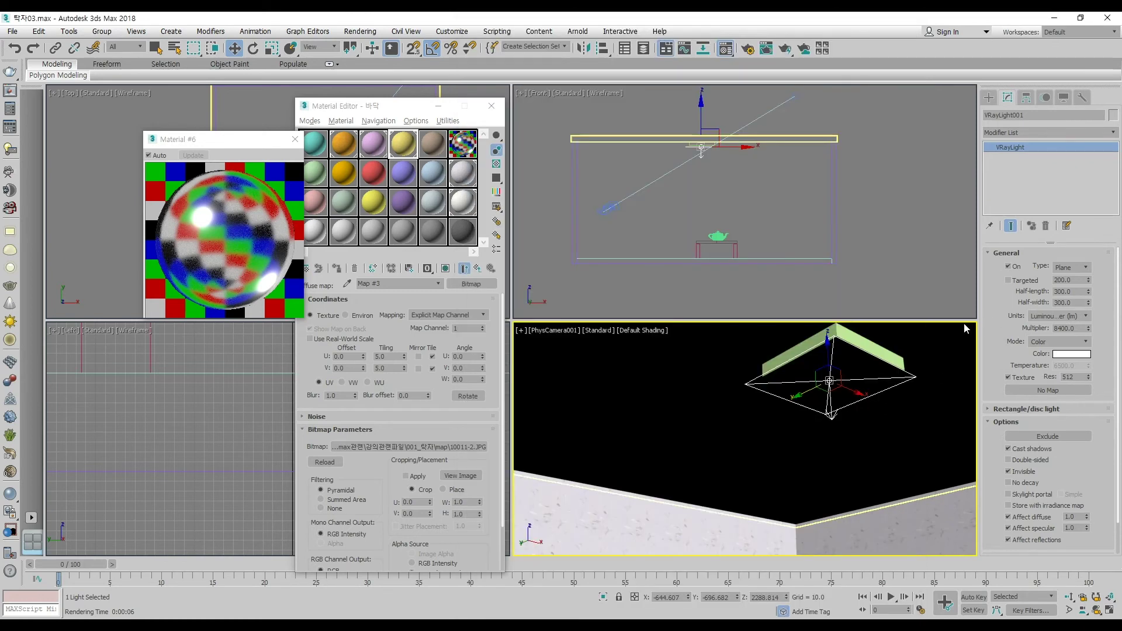
- Select the physical camera of the camera view and set its aperture to f/4, checking the exposure chart in XnView
{"action": "left_click", "coordinate": [563, 332]}
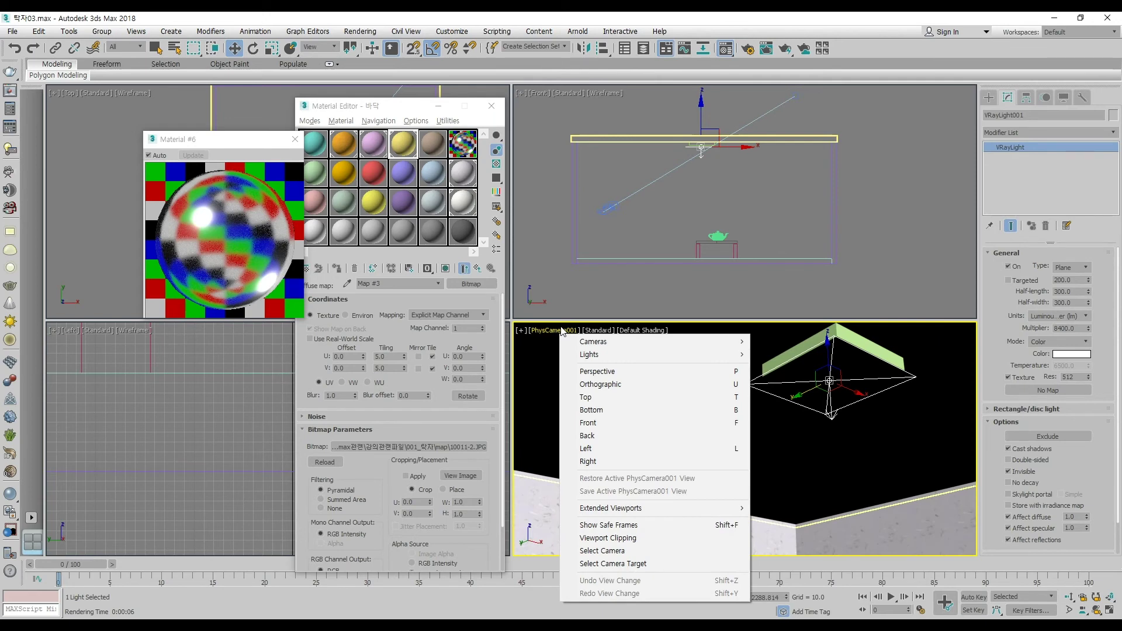
{"action": "left_click", "coordinate": [616, 551]}
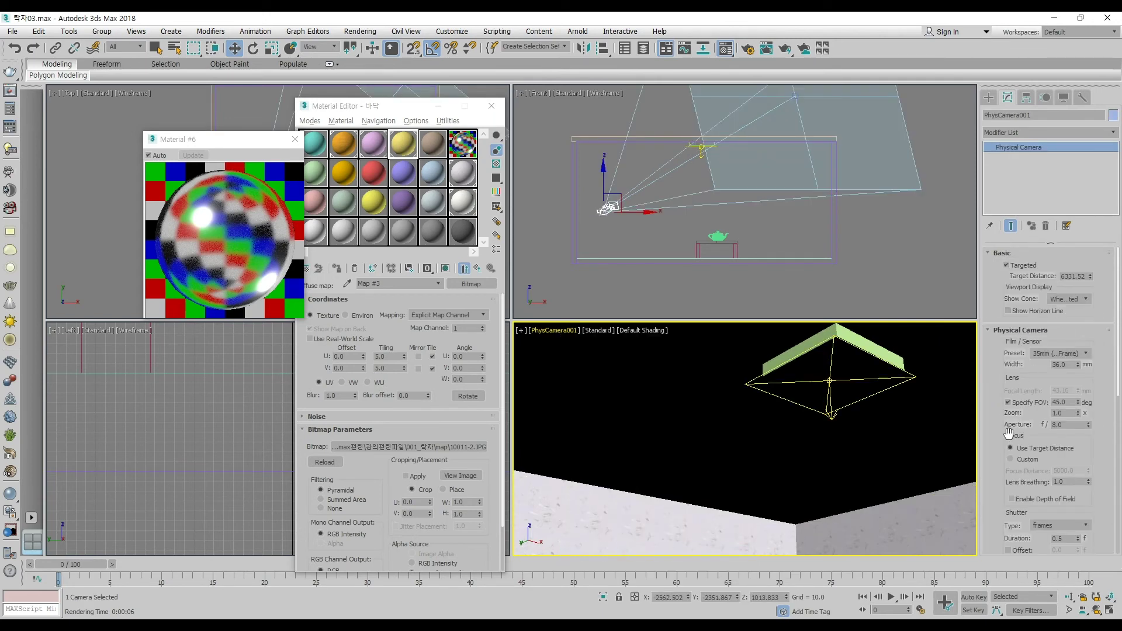
{"action": "left_click", "coordinate": [1067, 424]}
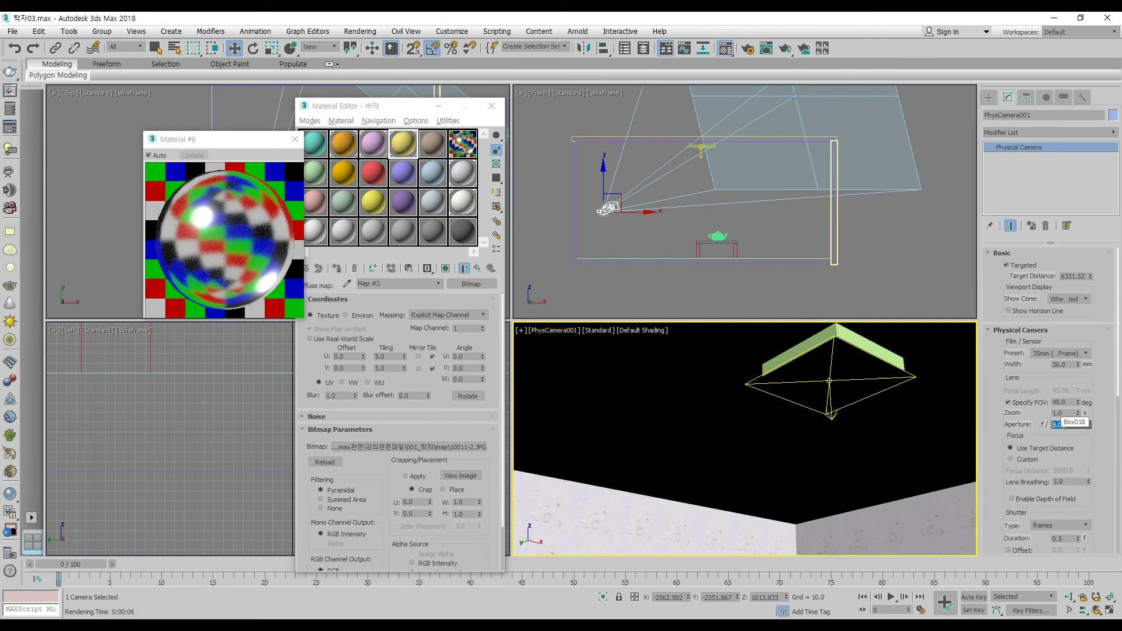
{"action": "key", "text": "alt+Tab"}
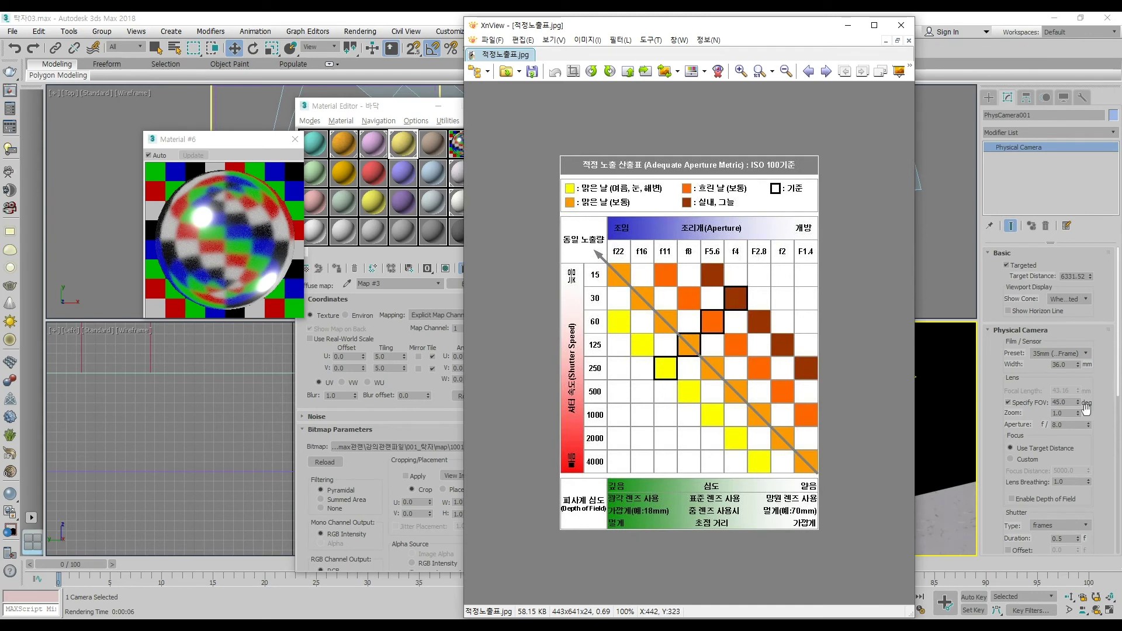
{"action": "left_click", "coordinate": [1069, 426]}
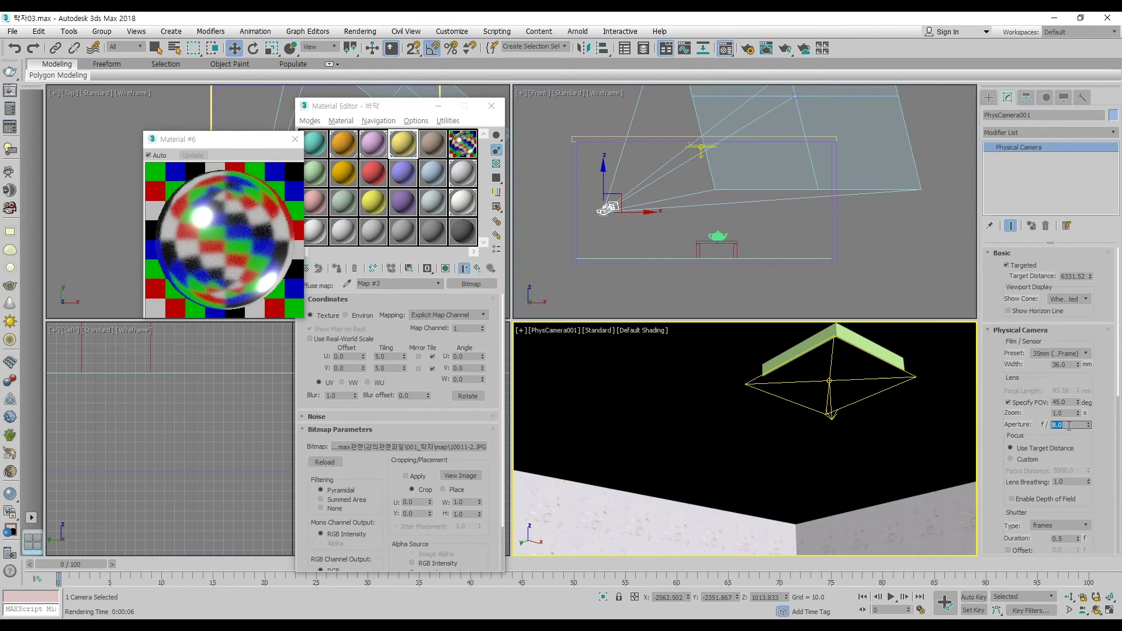
{"action": "type", "text": "4"}
{"action": "key", "text": "Return"}
- Set the camera's shutter type to 1/seconds with a duration of 1/30 s, comparing it with the XnView exposure chart
{"action": "scroll", "coordinate": [1075, 443], "scroll_direction": "down", "scroll_amount": 2}
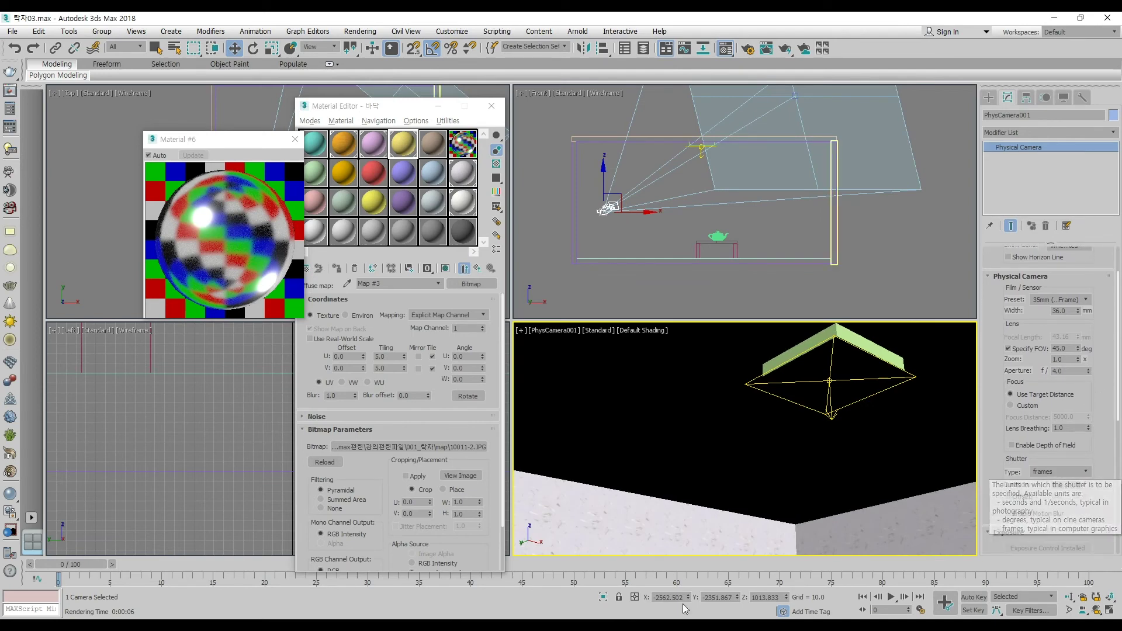
{"action": "key", "text": "alt+Tab"}
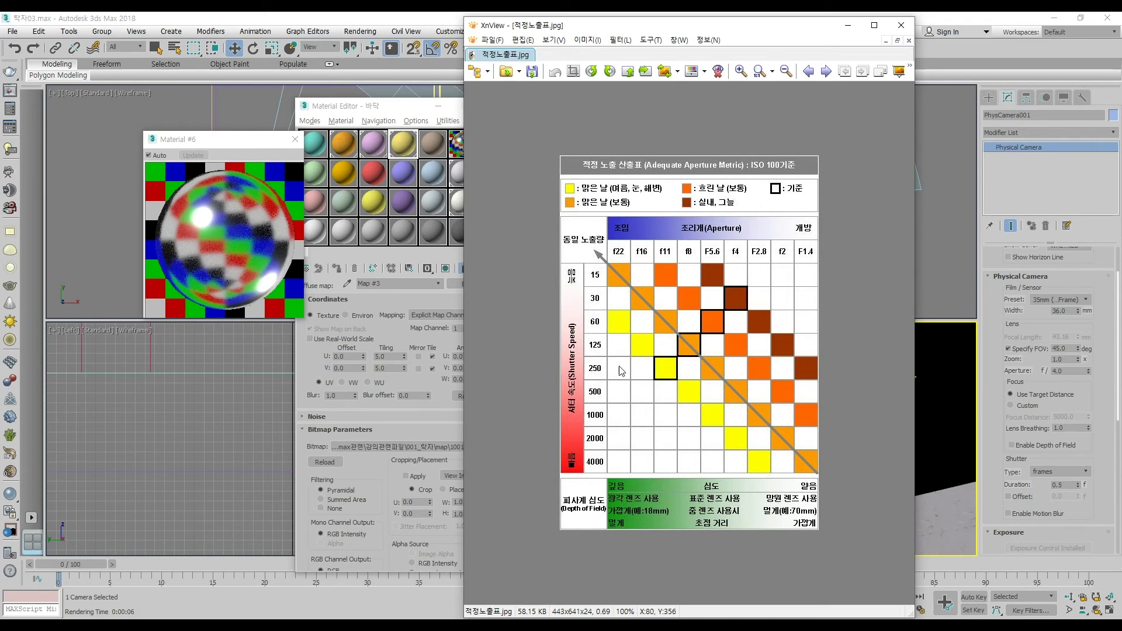
{"action": "left_click", "coordinate": [1082, 474]}
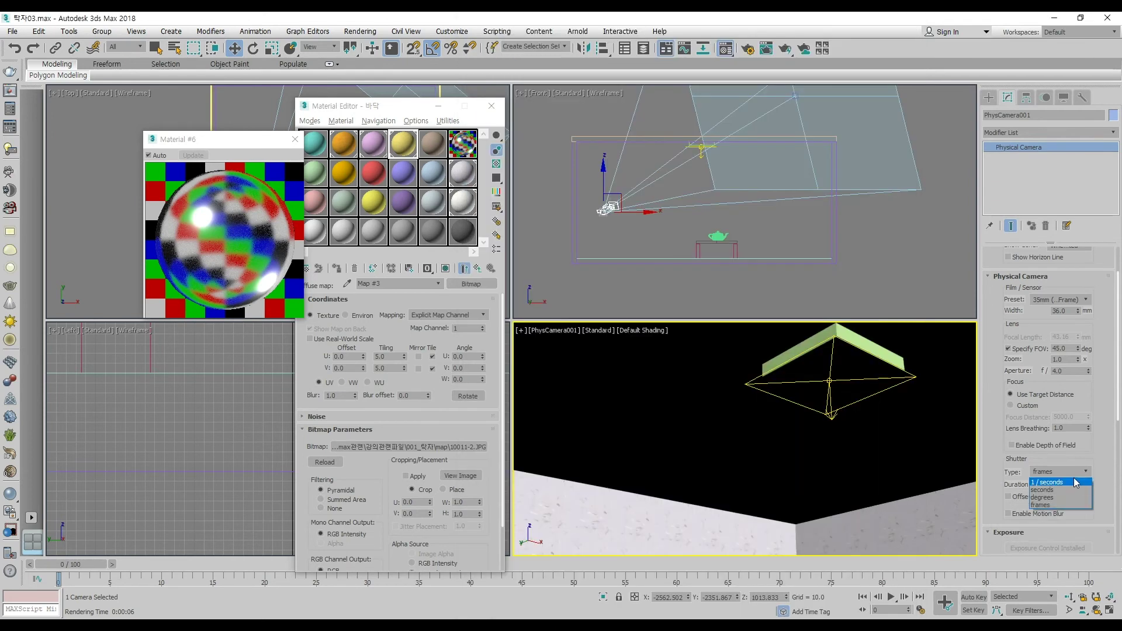
{"action": "left_click", "coordinate": [1074, 482]}
{"action": "double_click", "coordinate": [1071, 484]}
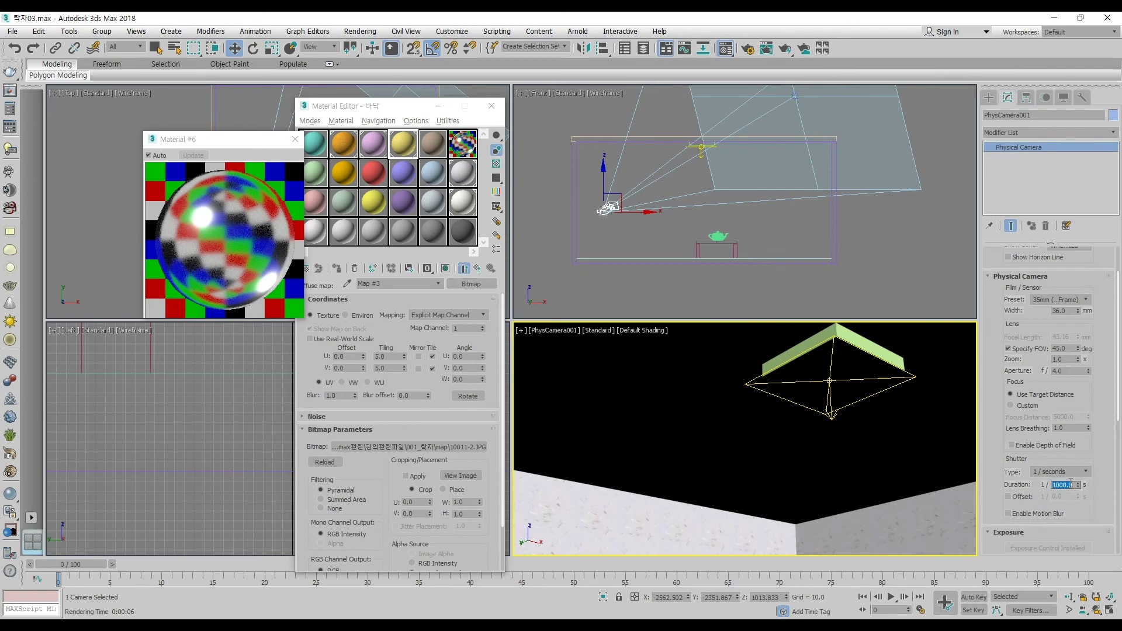
{"action": "type", "text": "30"}
{"action": "key", "text": "alt+Tab"}
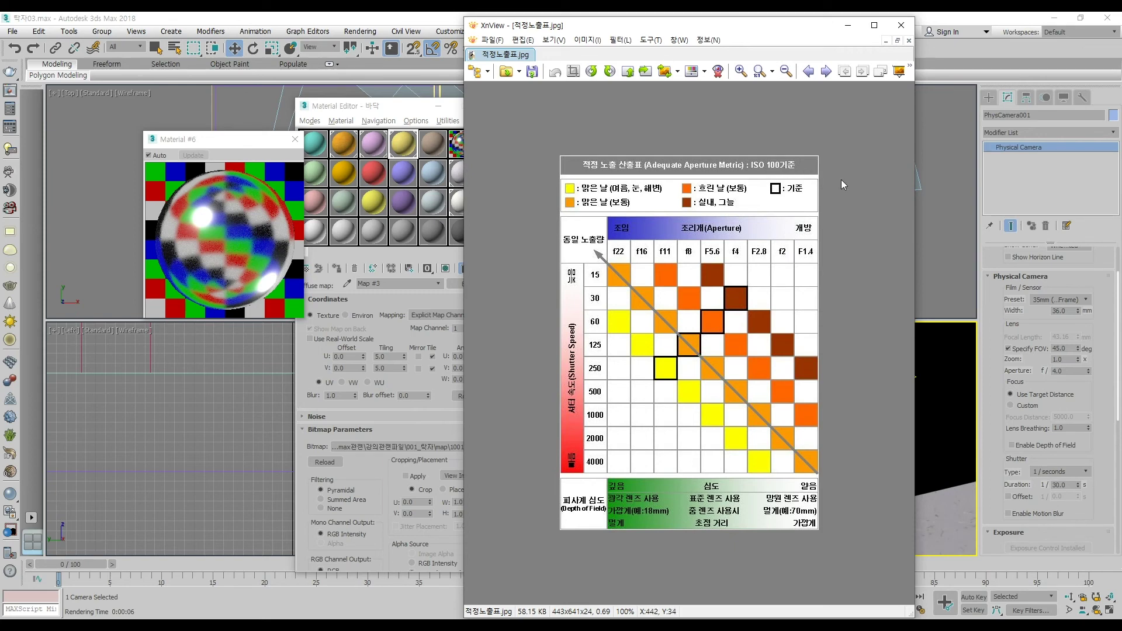
{"action": "key", "text": "alt+Tab"}
- Set the camera's exposure gain to manual ISO 100, and test-render the camera view before closing the frame buffer
{"action": "scroll", "coordinate": [1114, 409], "scroll_direction": "down", "scroll_amount": 3}
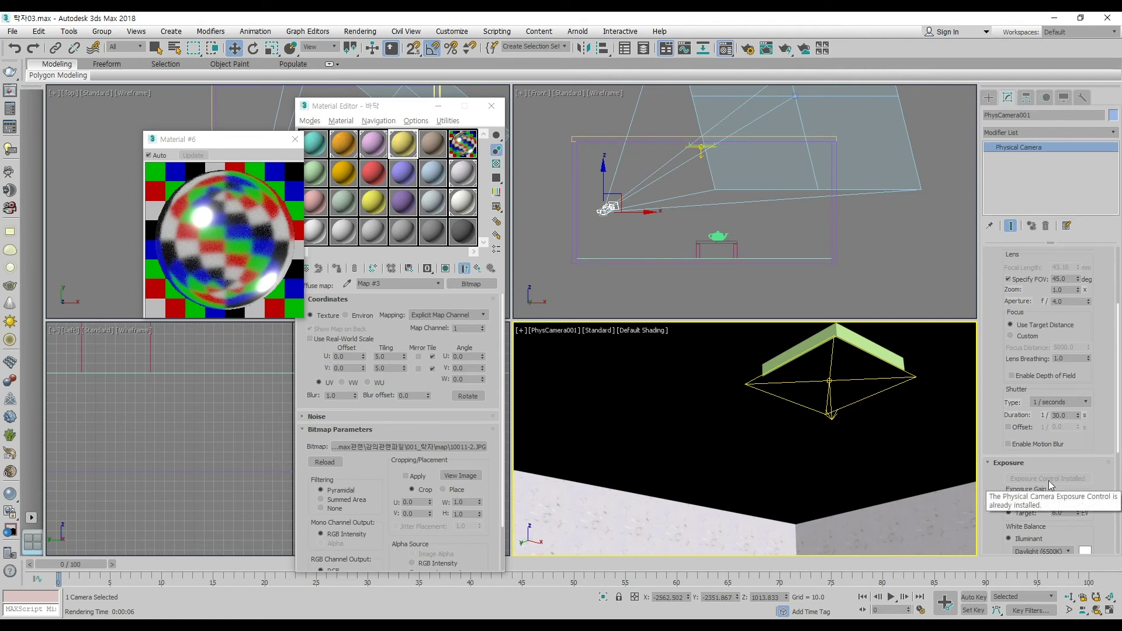
{"action": "left_click", "coordinate": [1015, 502]}
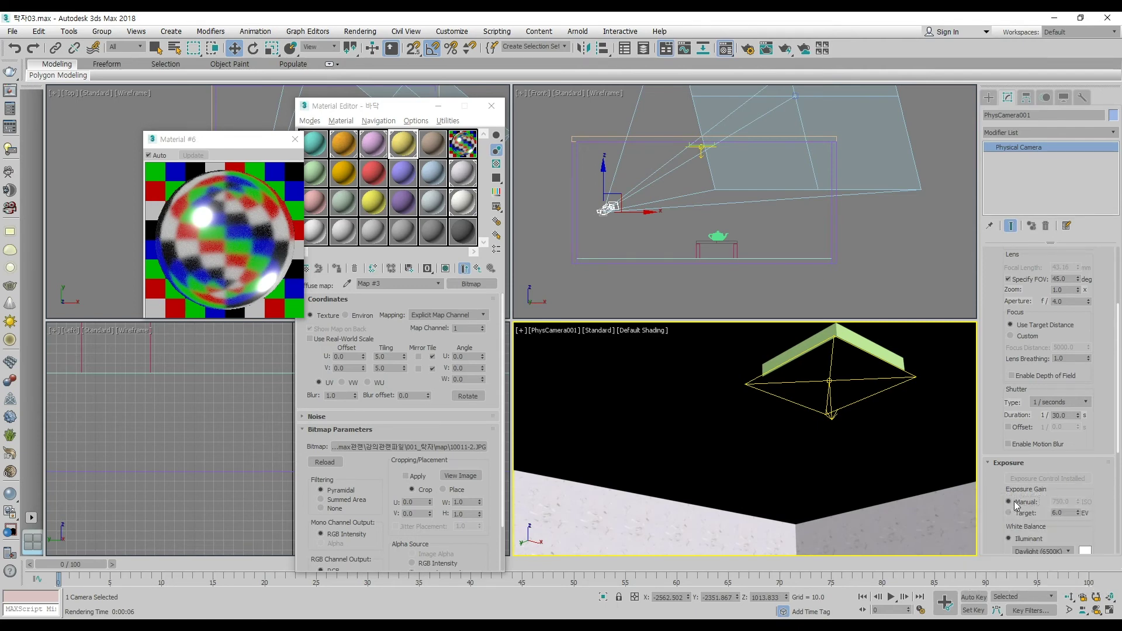
{"action": "double_click", "coordinate": [1074, 501]}
{"action": "type", "text": "100"}
{"action": "key", "text": "Return"}
{"action": "left_click", "coordinate": [782, 52]}
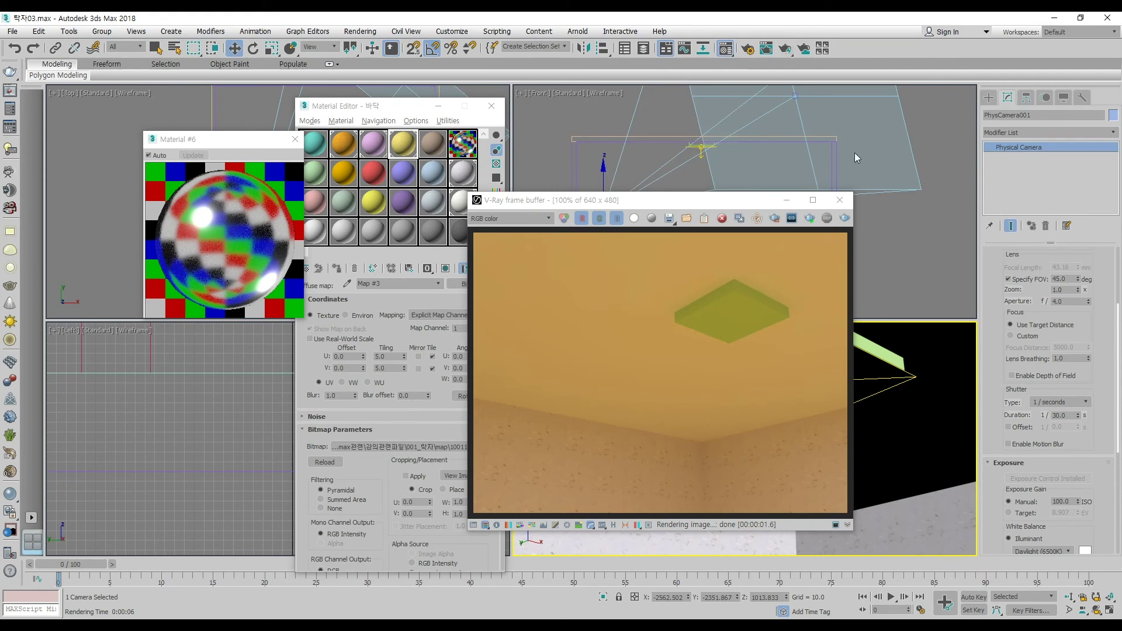
{"action": "left_click", "coordinate": [840, 200]}
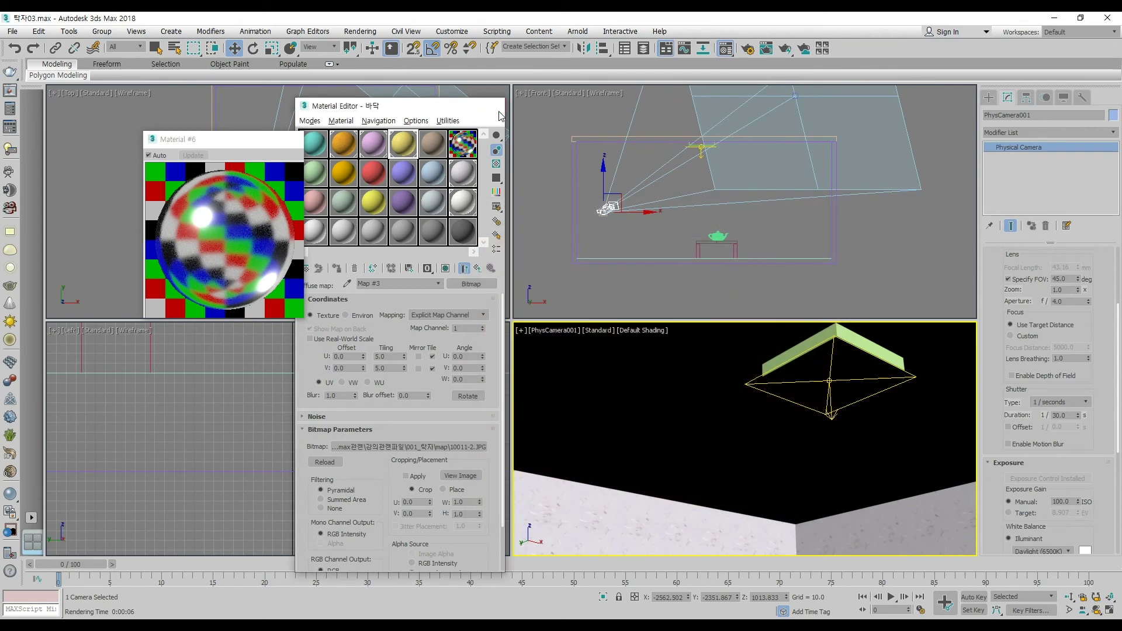
- Close the Material Editor, isolate the ceiling fixture box and show it from below in a Perspective view
{"action": "left_click", "coordinate": [492, 106]}
{"action": "left_click", "coordinate": [864, 343]}
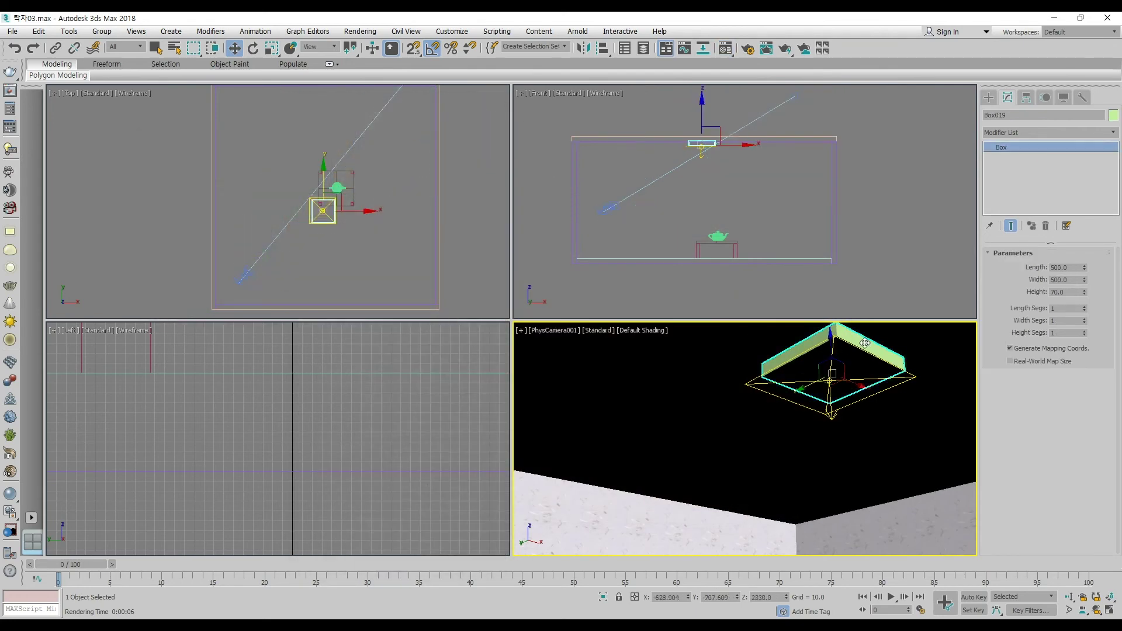
{"action": "right_click", "coordinate": [864, 343]}
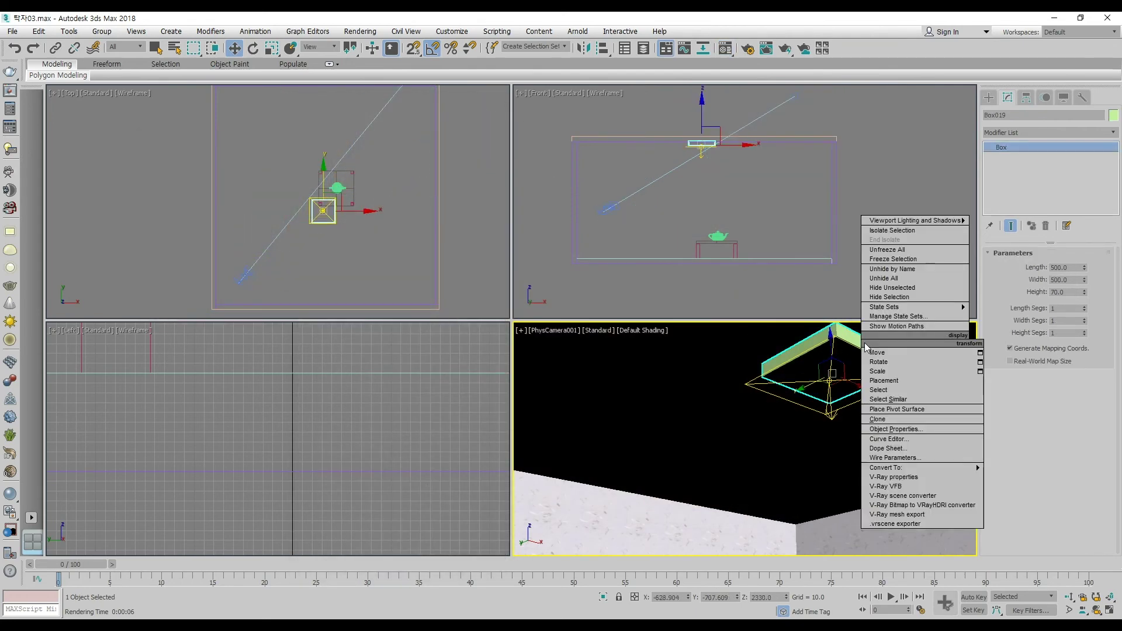
{"action": "left_click", "coordinate": [898, 232]}
{"action": "key", "text": "p"}
{"action": "middle_click_drag", "start_coordinate": [839, 412], "coordinate": [779, 434]}
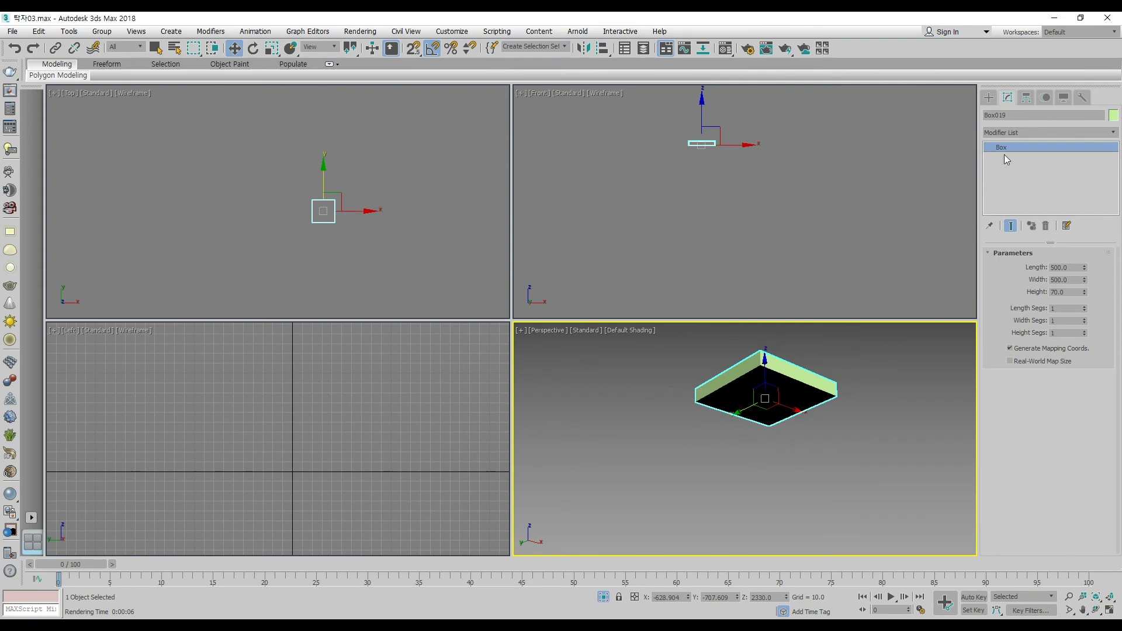
- Reopen the Material Editor and add an Edit Poly modifier to the fixture box, entering its Polygon level
{"action": "left_click", "coordinate": [725, 51]}
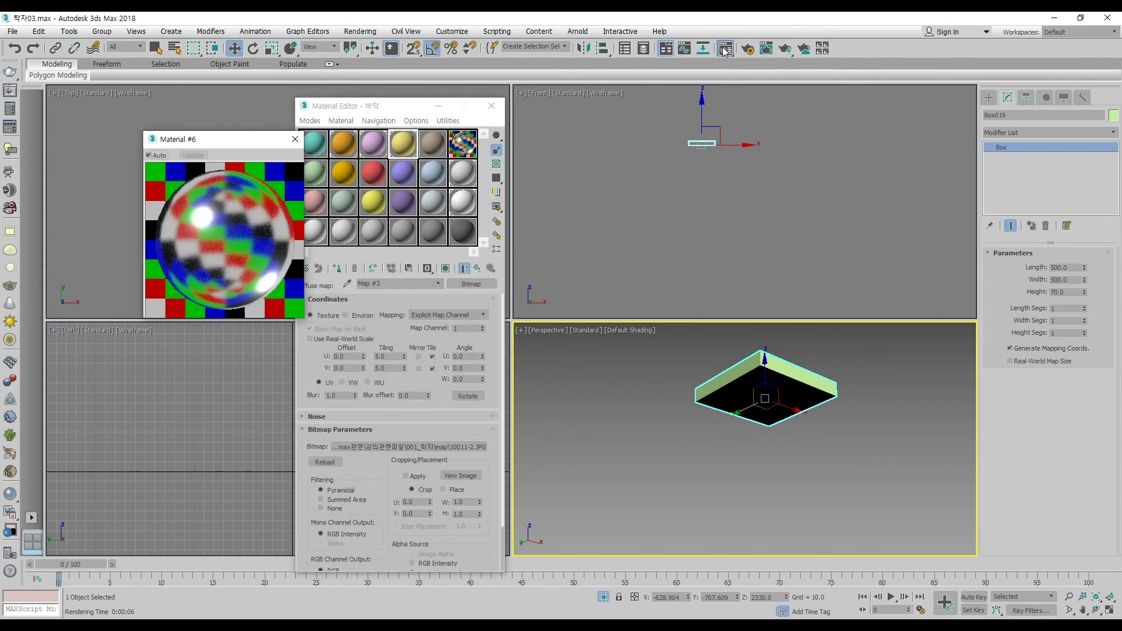
{"action": "left_click", "coordinate": [988, 98]}
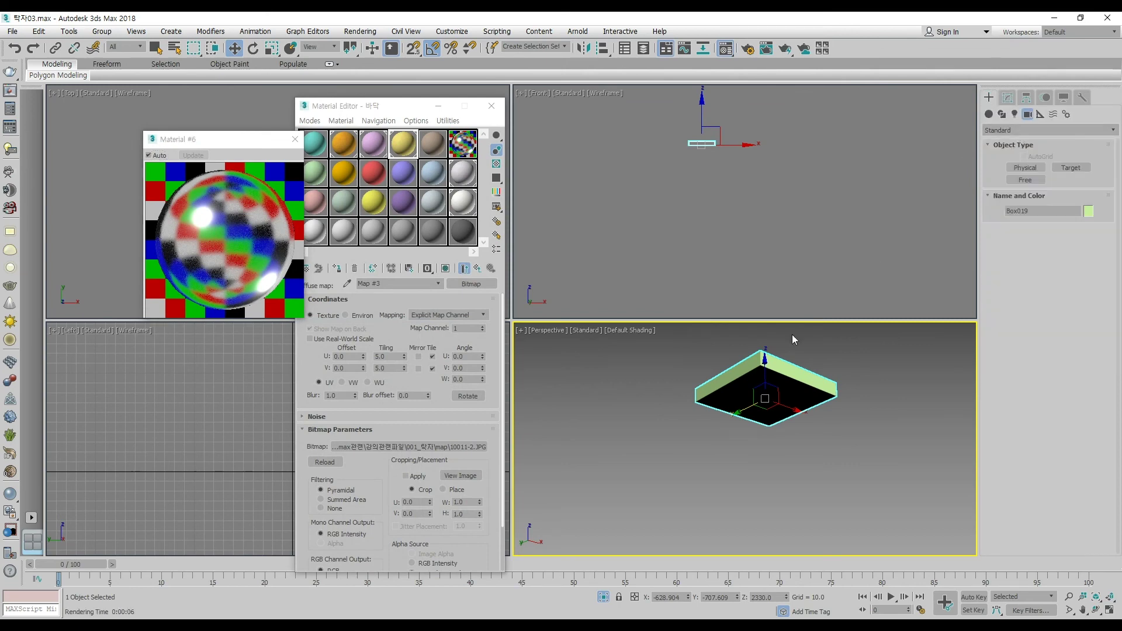
{"action": "left_click", "coordinate": [1007, 98]}
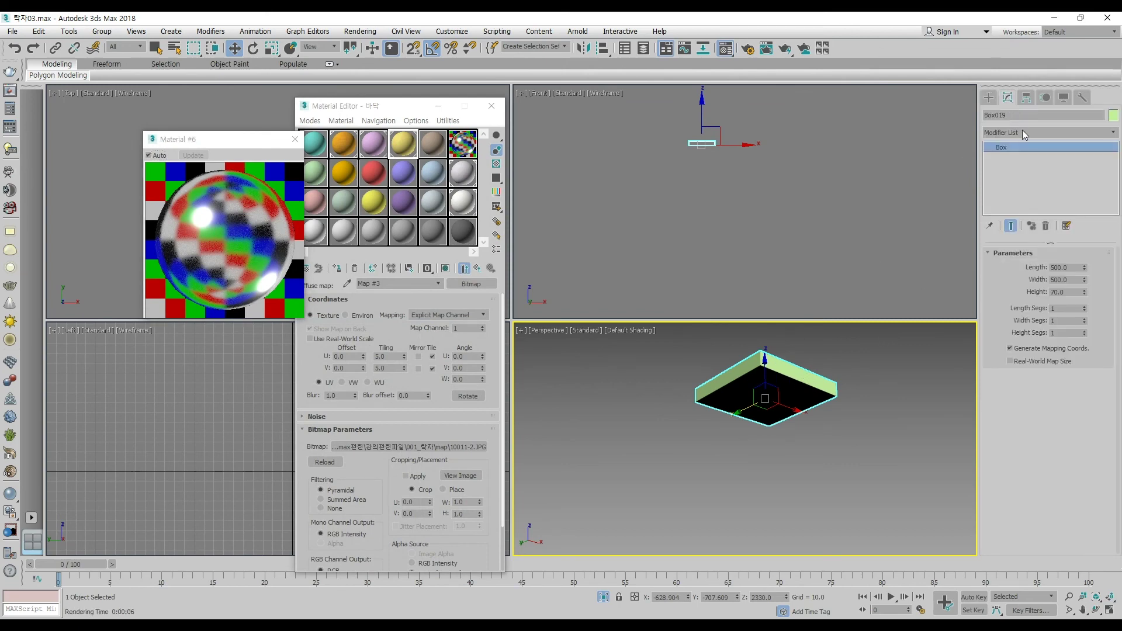
{"action": "left_click", "coordinate": [1033, 137]}
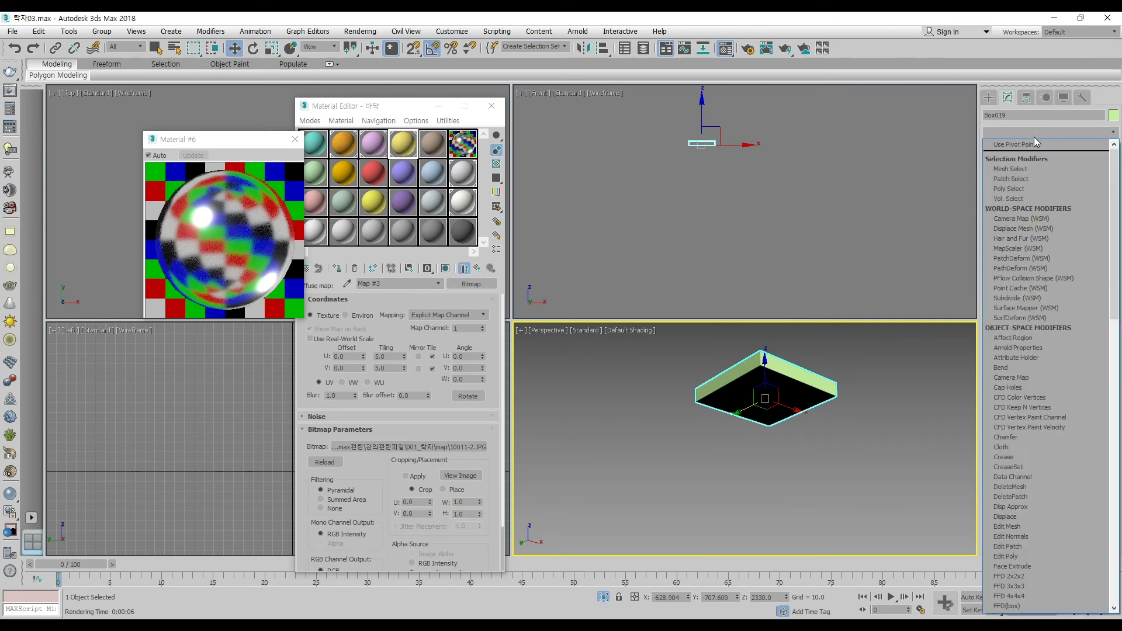
{"action": "key", "text": "e"}
{"action": "left_click", "coordinate": [1043, 174]}
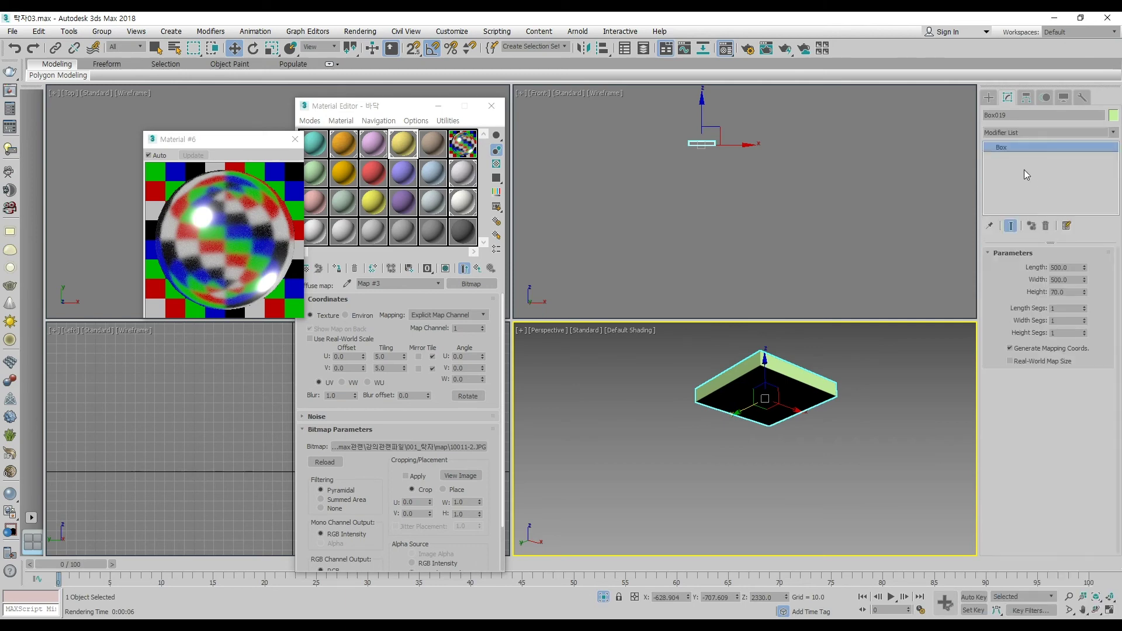
{"action": "left_click", "coordinate": [1000, 148]}
{"action": "left_click", "coordinate": [1024, 187]}
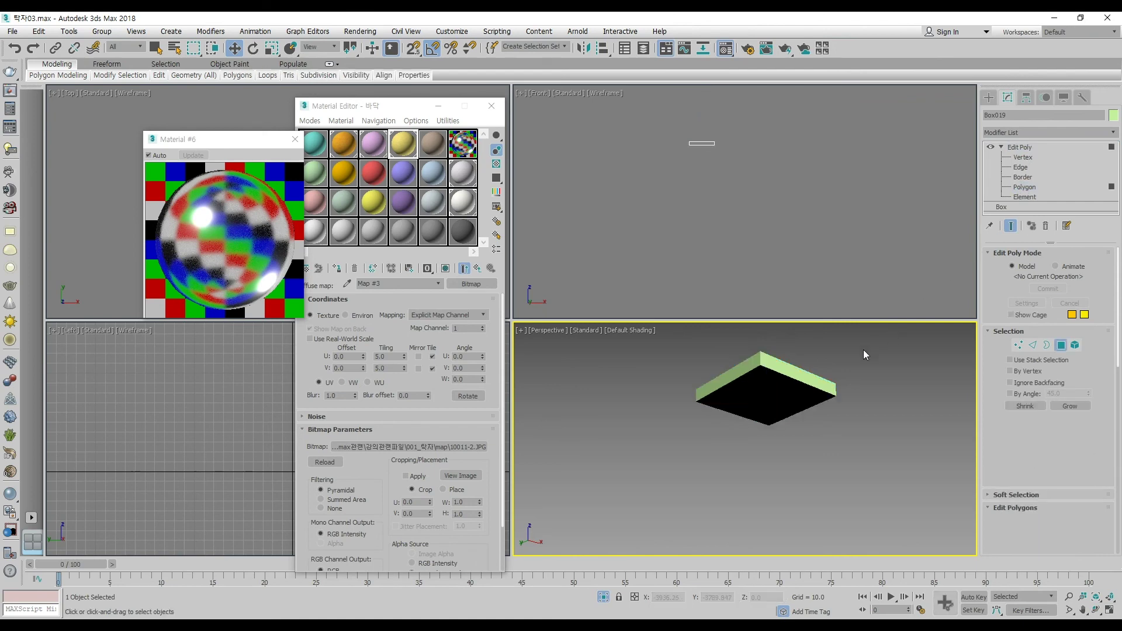
- Select all polygons of the fixture box and assign them material ID 1
{"action": "left_click", "coordinate": [757, 396]}
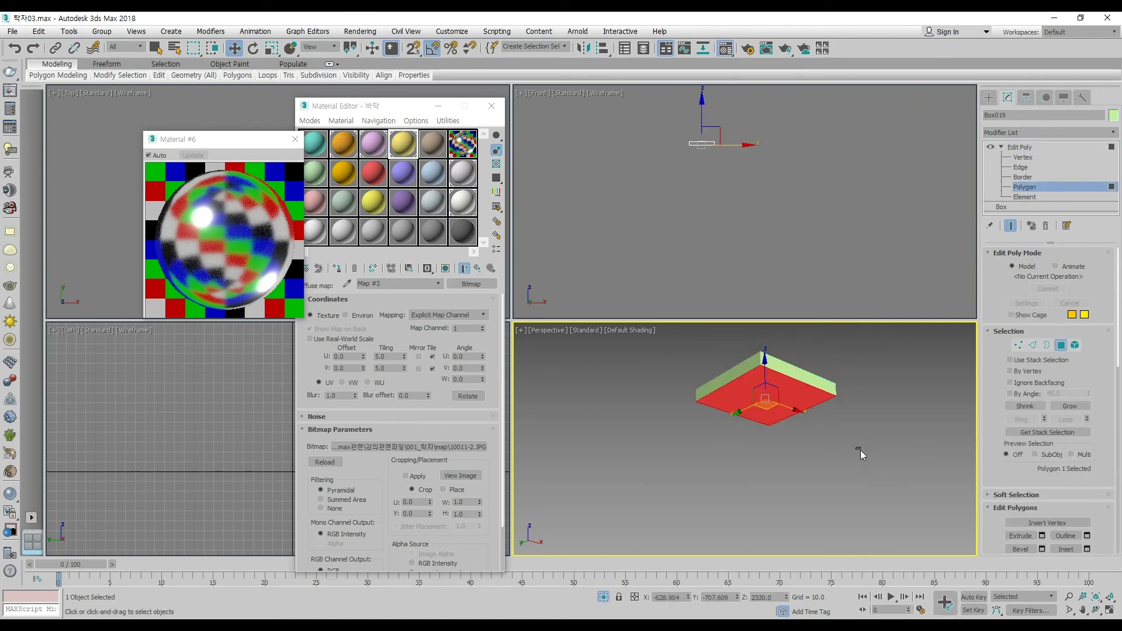
{"action": "left_click_drag", "start_coordinate": [860, 450], "coordinate": [672, 334]}
{"action": "scroll", "coordinate": [1066, 411], "scroll_direction": "down", "scroll_amount": 3}
{"action": "scroll", "coordinate": [1067, 411], "scroll_direction": "down", "scroll_amount": 10}
{"action": "left_click", "coordinate": [1075, 395]}
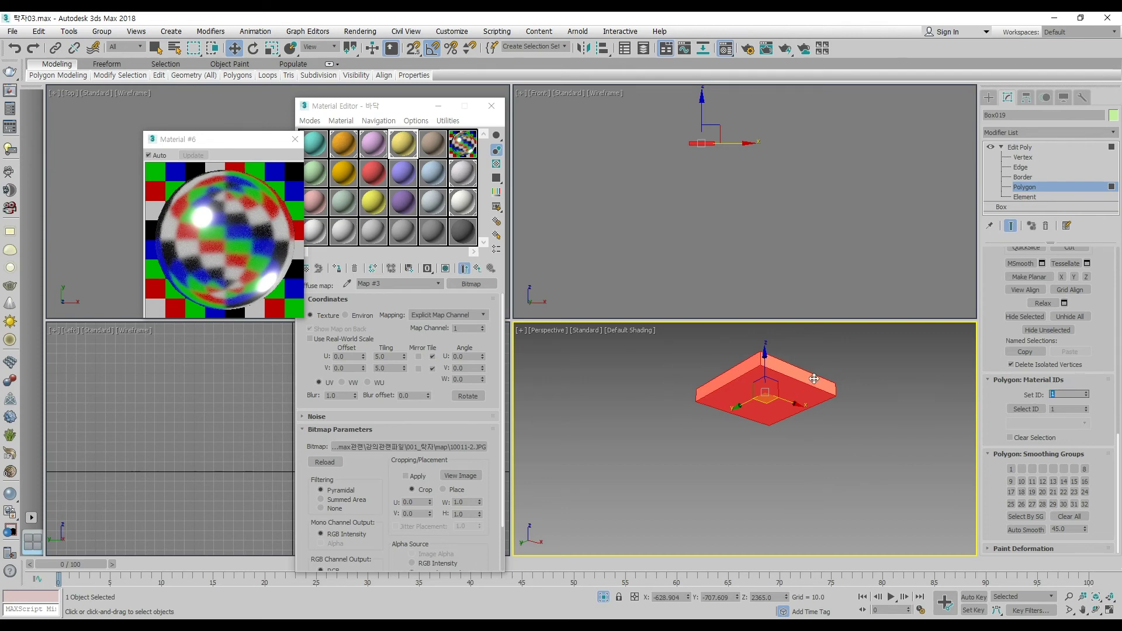
- Assign material ID 2 to the fixture's bottom polygon and clear the polygon selection
{"action": "left_click", "coordinate": [766, 414]}
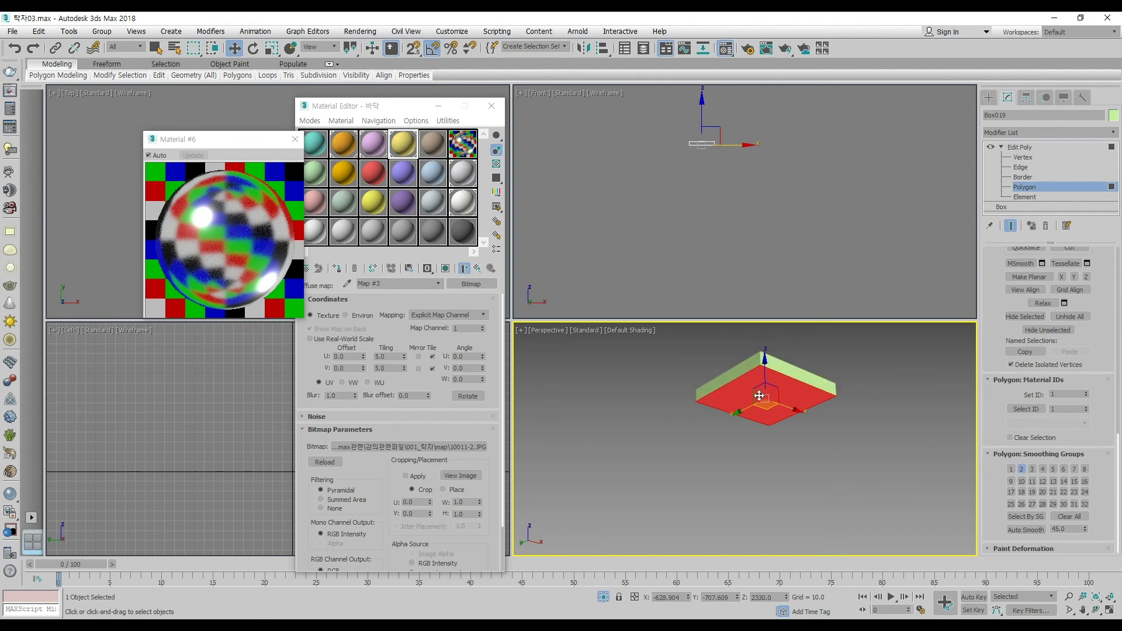
{"action": "left_click", "coordinate": [1059, 396]}
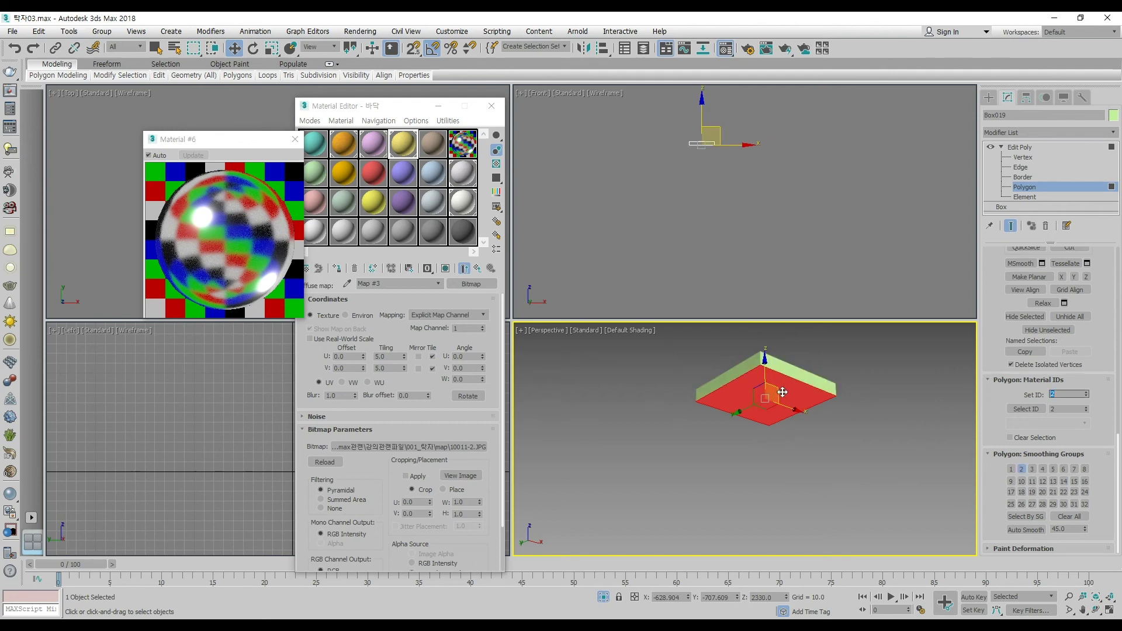
{"action": "left_click", "coordinate": [586, 445]}
- Convert the last visible sample material to Multi/Sub-Object, keeping the old material as sub-material, and limit it to 2 materials
{"action": "left_click", "coordinate": [463, 232]}
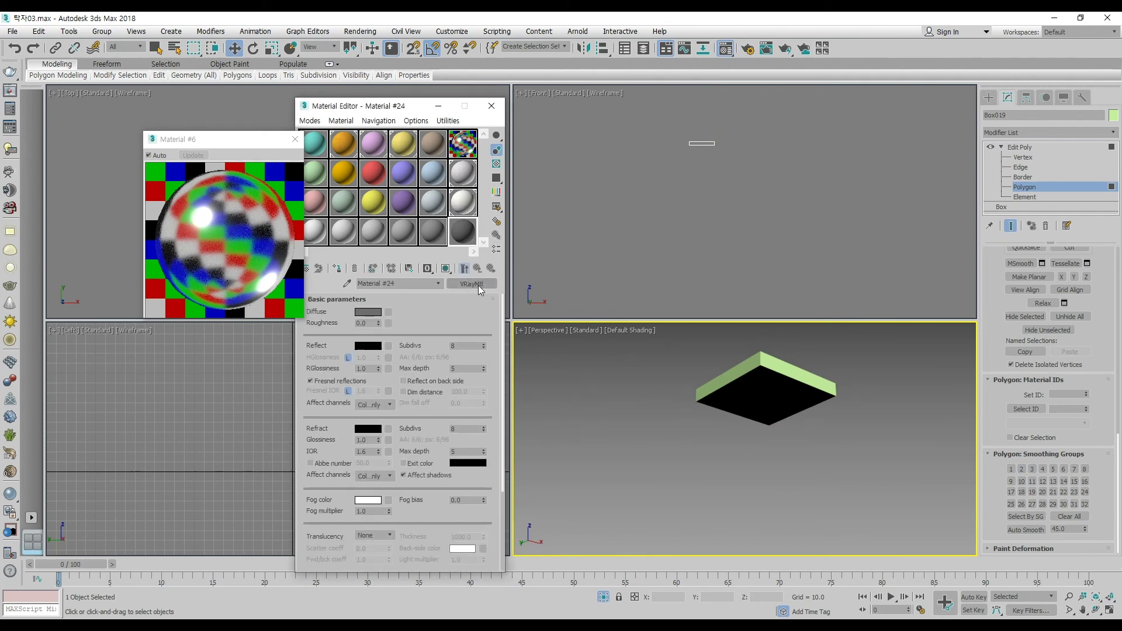
{"action": "left_click", "coordinate": [474, 284]}
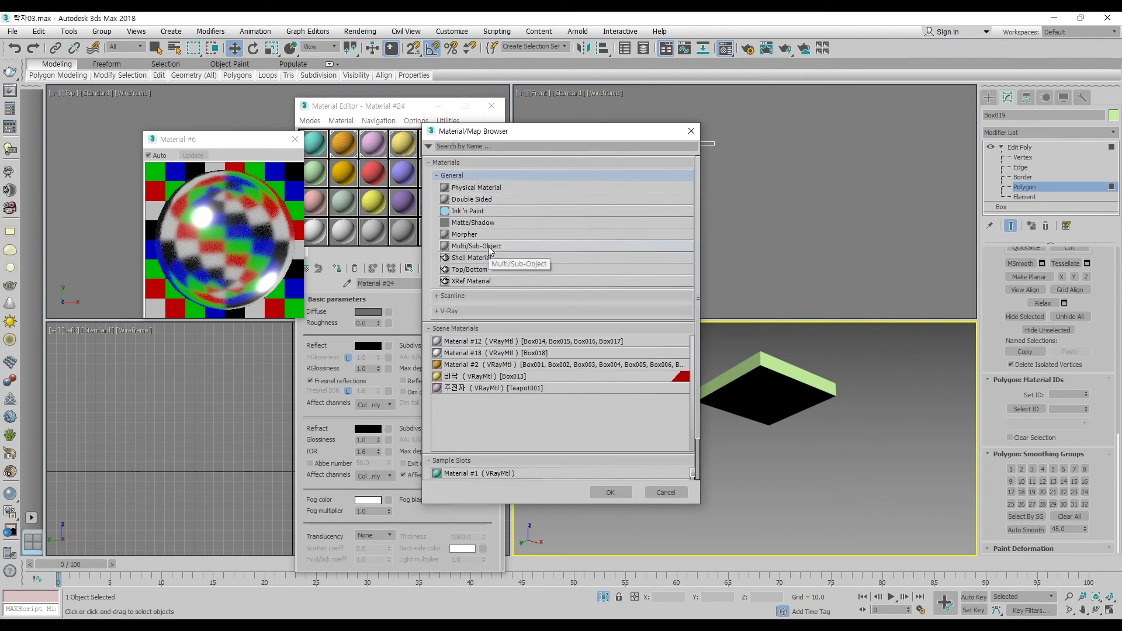
{"action": "double_click", "coordinate": [488, 247]}
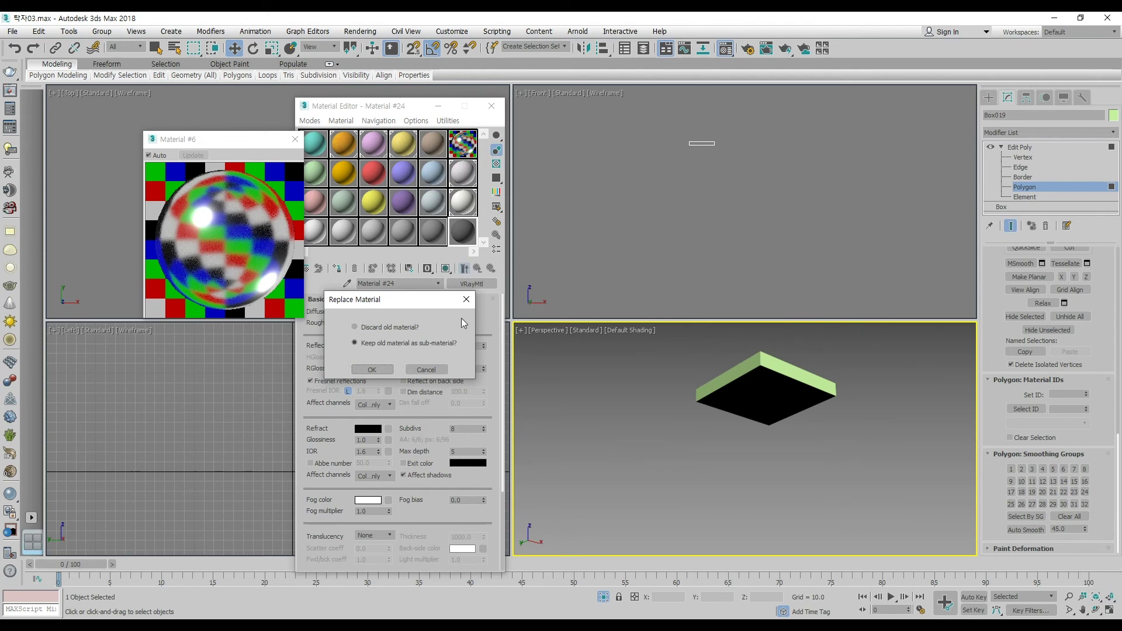
{"action": "left_click", "coordinate": [372, 369]}
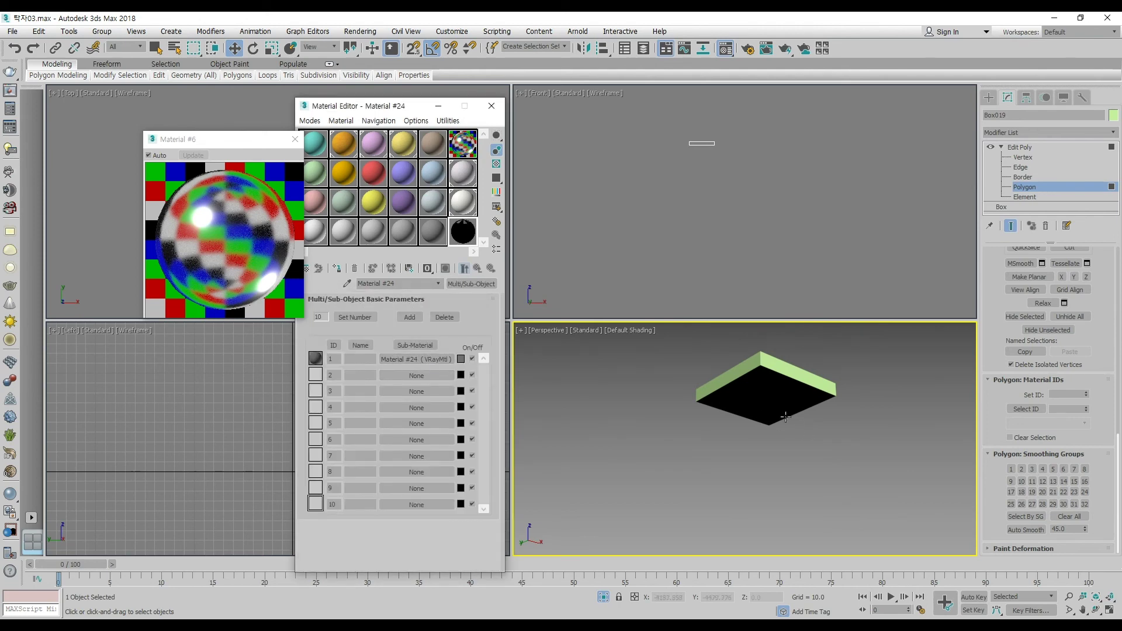
{"action": "left_click", "coordinate": [352, 316]}
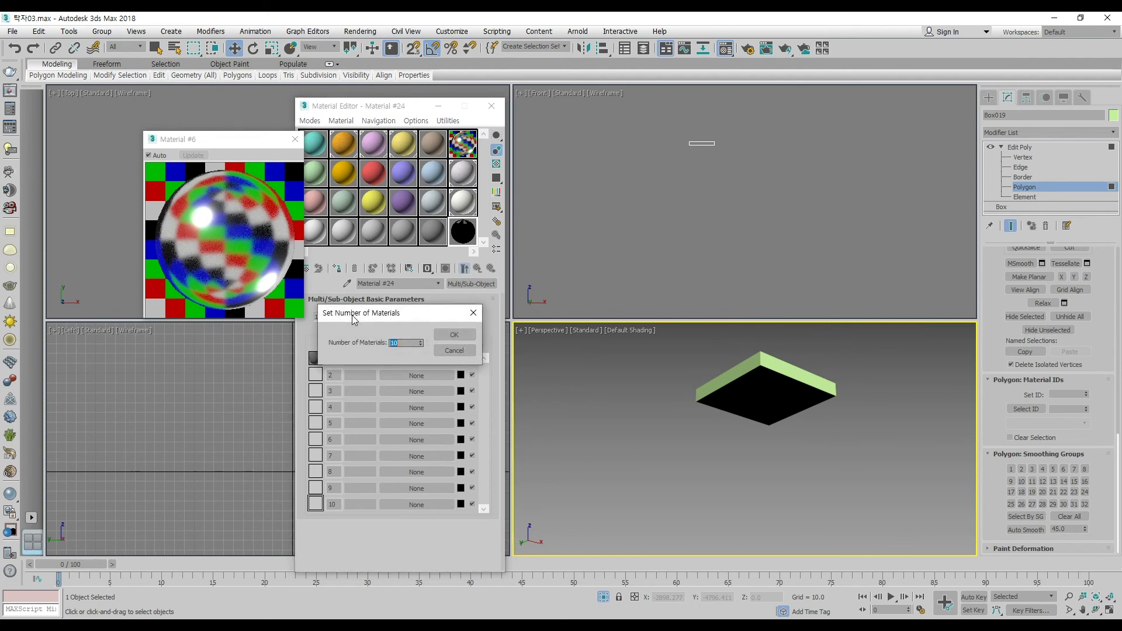
{"action": "type", "text": "2"}
{"action": "left_click", "coordinate": [443, 336]}
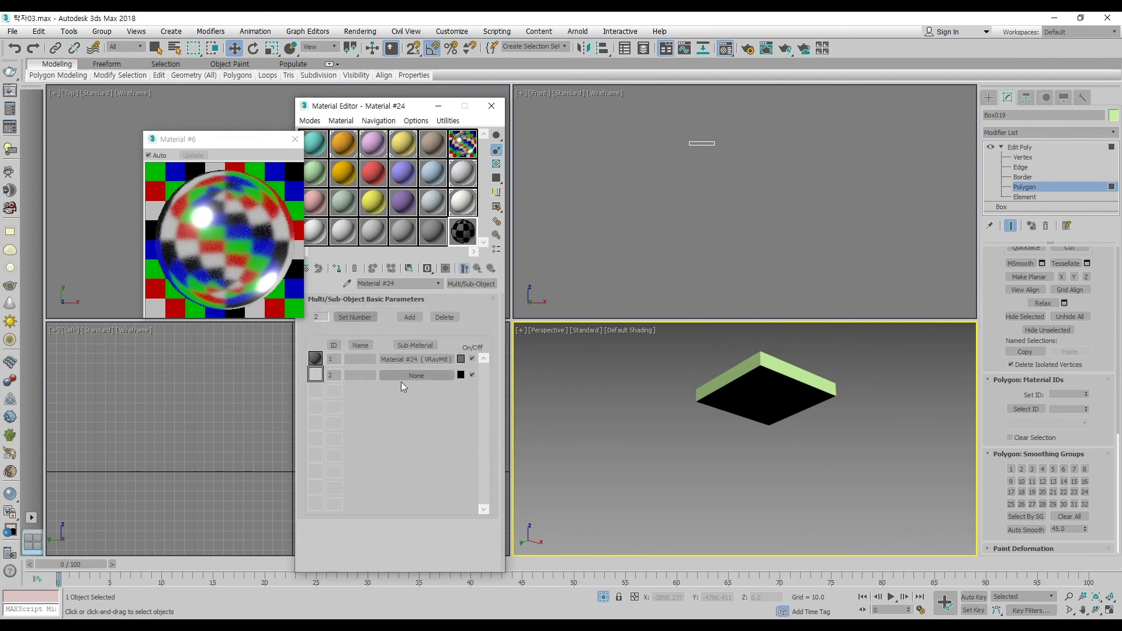
- Name sub-material 1 "등테두리" and sub-material 2 "등조명판"
{"action": "left_click", "coordinate": [360, 358]}
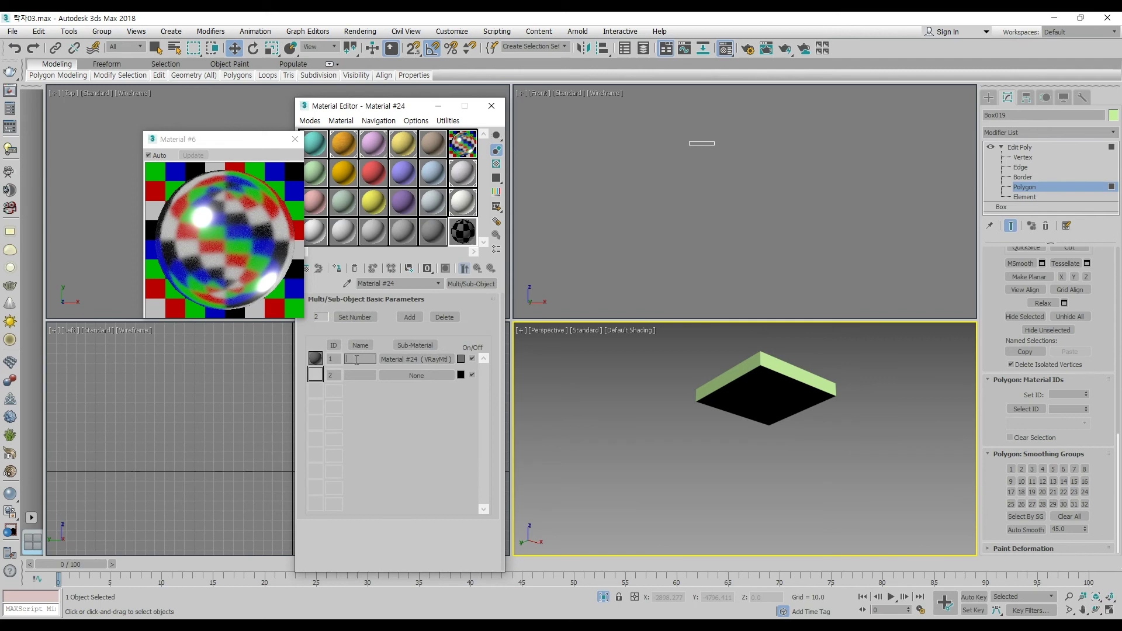
{"action": "type", "text": "등테두리"}
{"action": "key", "text": "Return"}
{"action": "left_click", "coordinate": [357, 376]}
{"action": "type", "text": "등조명판"}
{"action": "key", "text": "Return"}
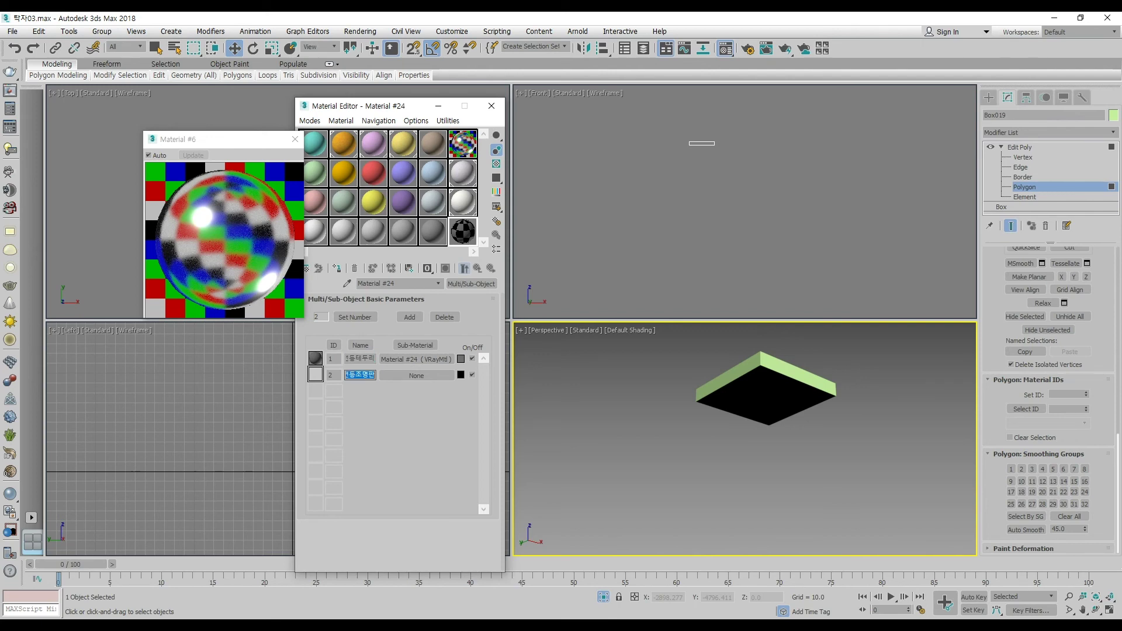
- Assign a VRayMtl to sub-material 2 of the fixture's Multi/Sub-Object material
{"action": "left_click", "coordinate": [423, 375]}
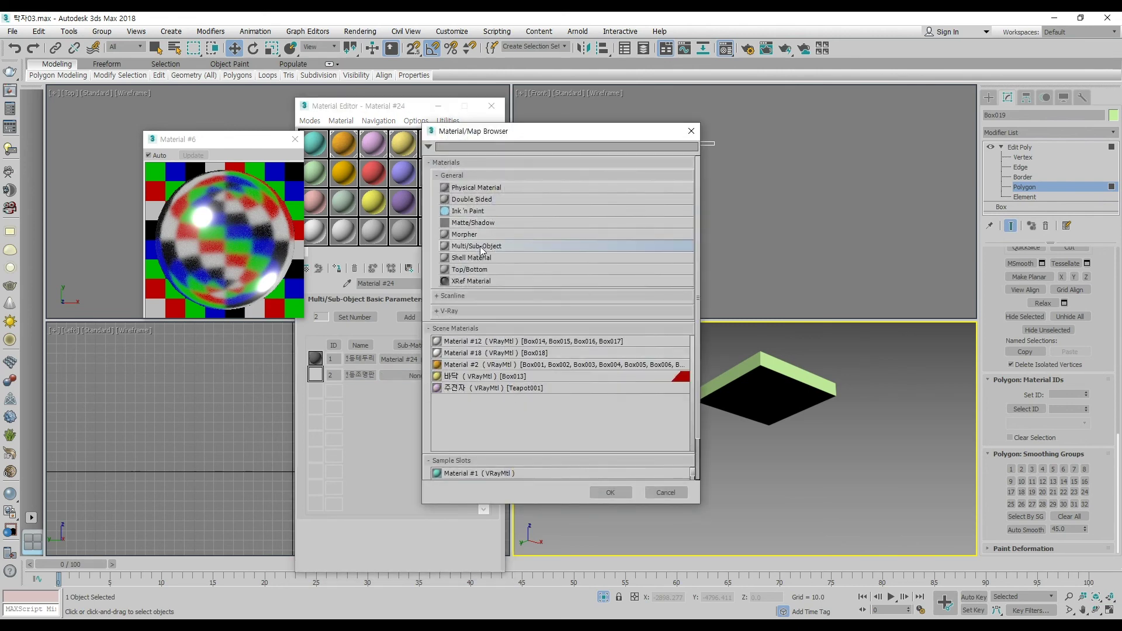
{"action": "left_click", "coordinate": [463, 311]}
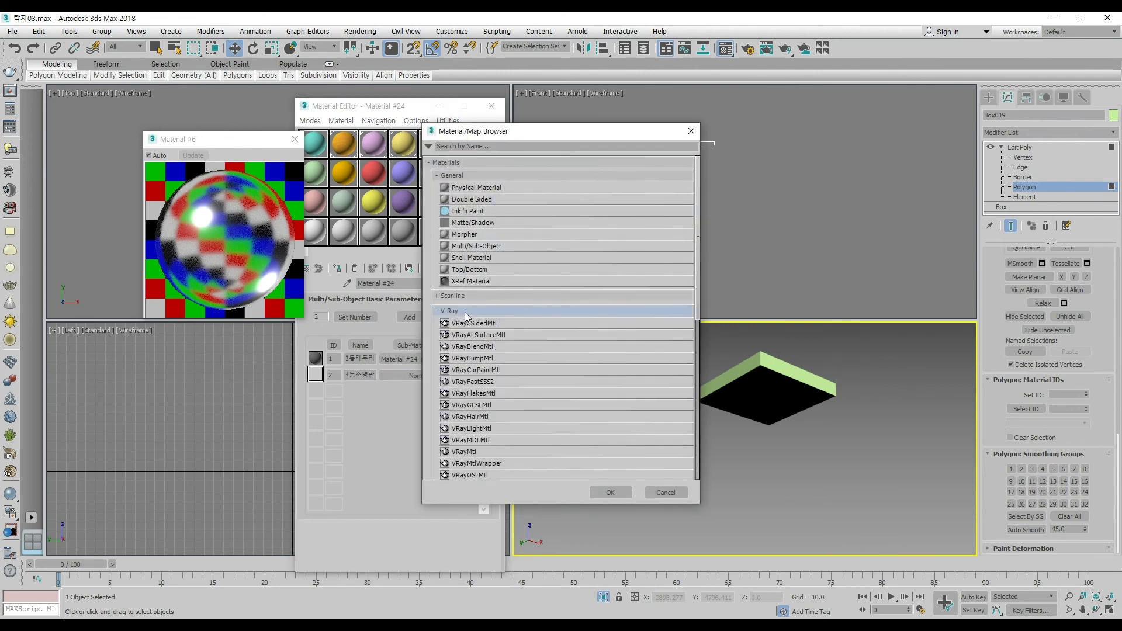
{"action": "double_click", "coordinate": [473, 451]}
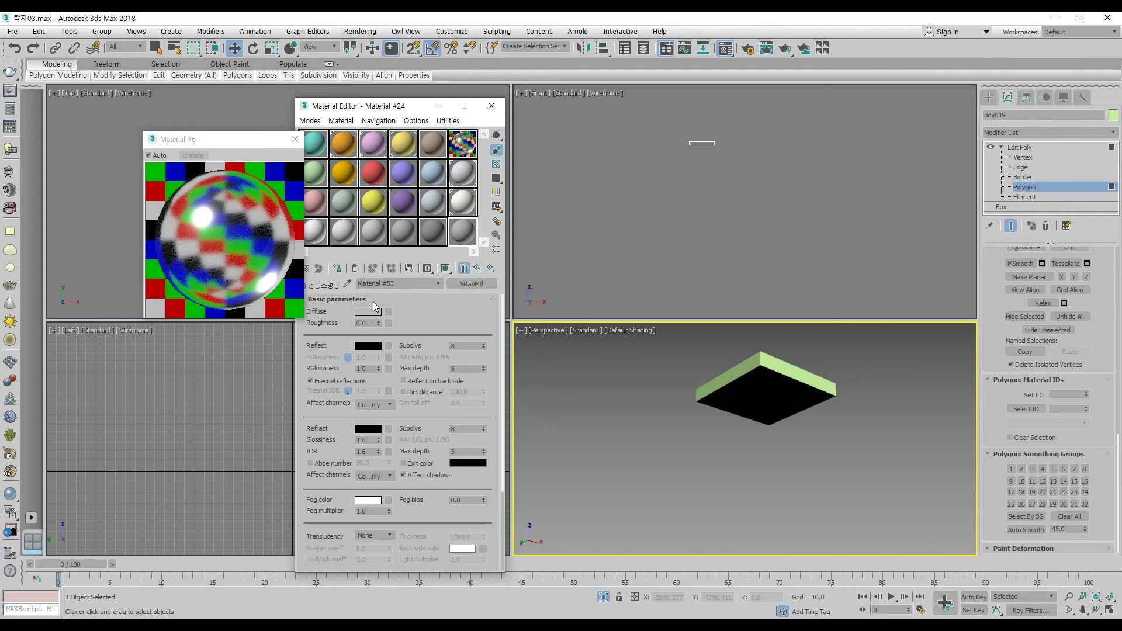
- Set sub-material 2's self-illumination colour to white and apply the parent Multi/Sub-Object material to the ceiling fixture
{"action": "scroll", "coordinate": [404, 366], "scroll_direction": "down", "scroll_amount": 4}
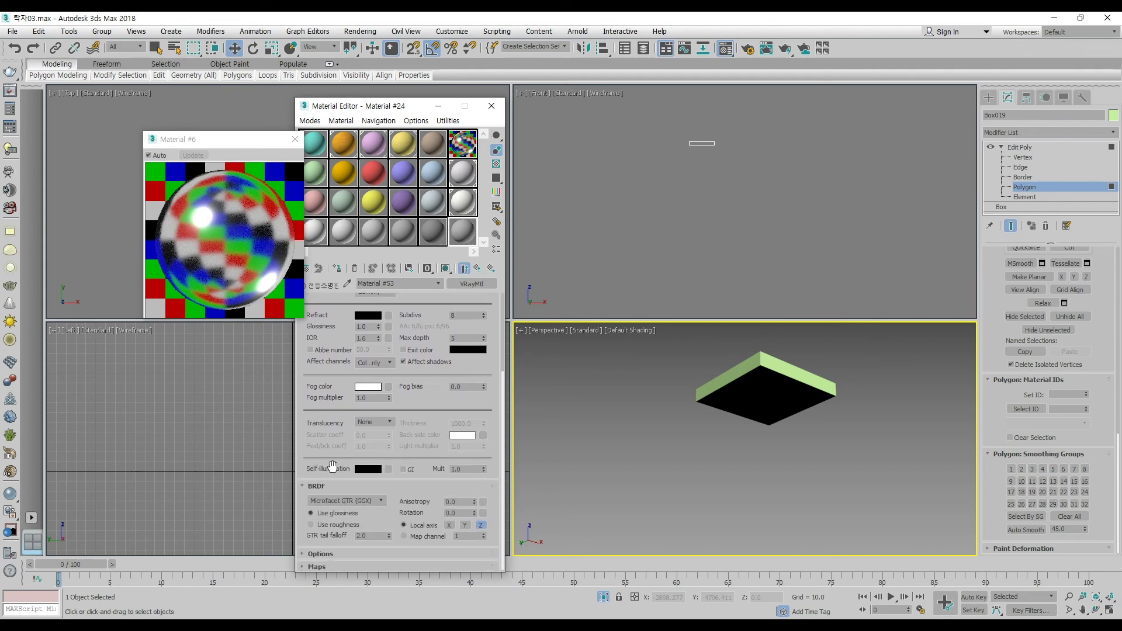
{"action": "left_click", "coordinate": [368, 470]}
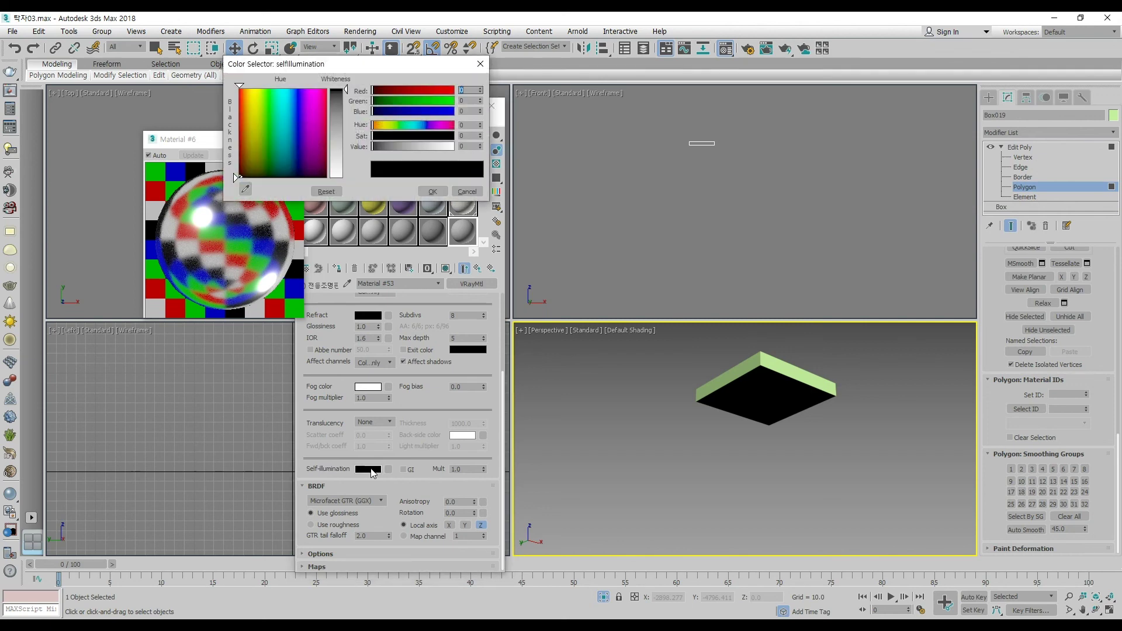
{"action": "left_click_drag", "start_coordinate": [349, 144], "coordinate": [345, 178]}
{"action": "left_click", "coordinate": [422, 194]}
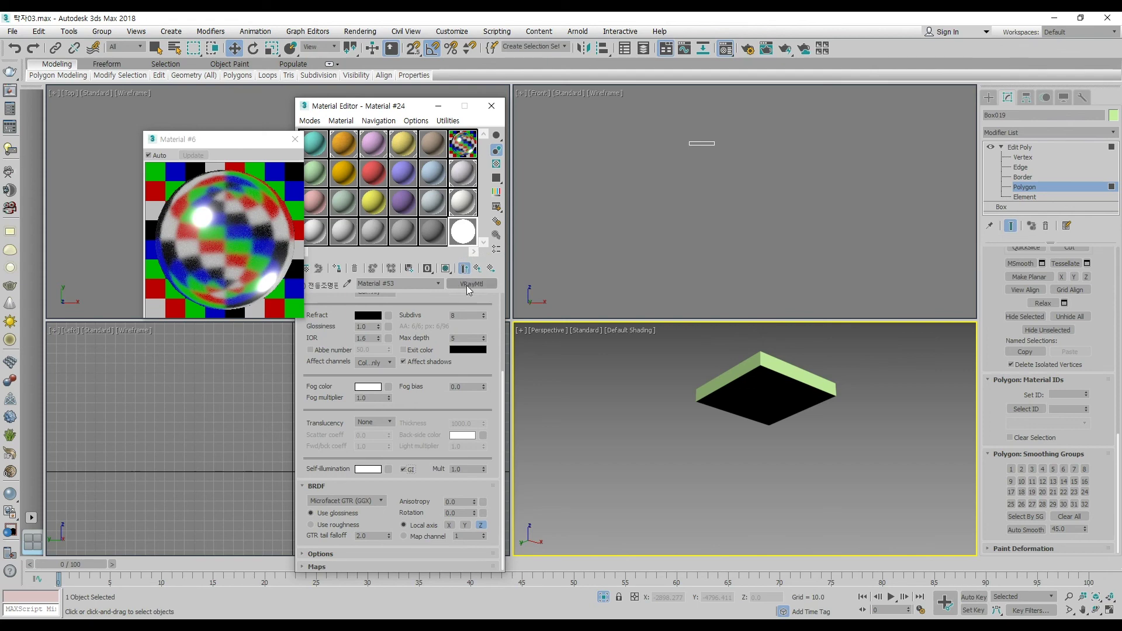
{"action": "left_click", "coordinate": [478, 268]}
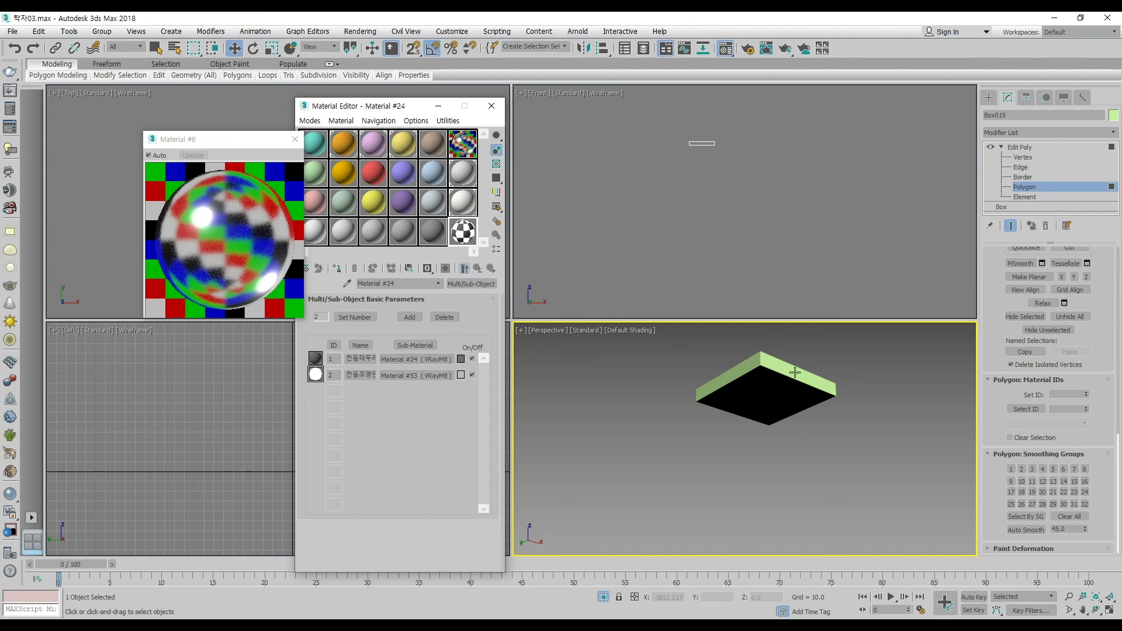
{"action": "left_click_drag", "start_coordinate": [466, 234], "coordinate": [749, 394]}
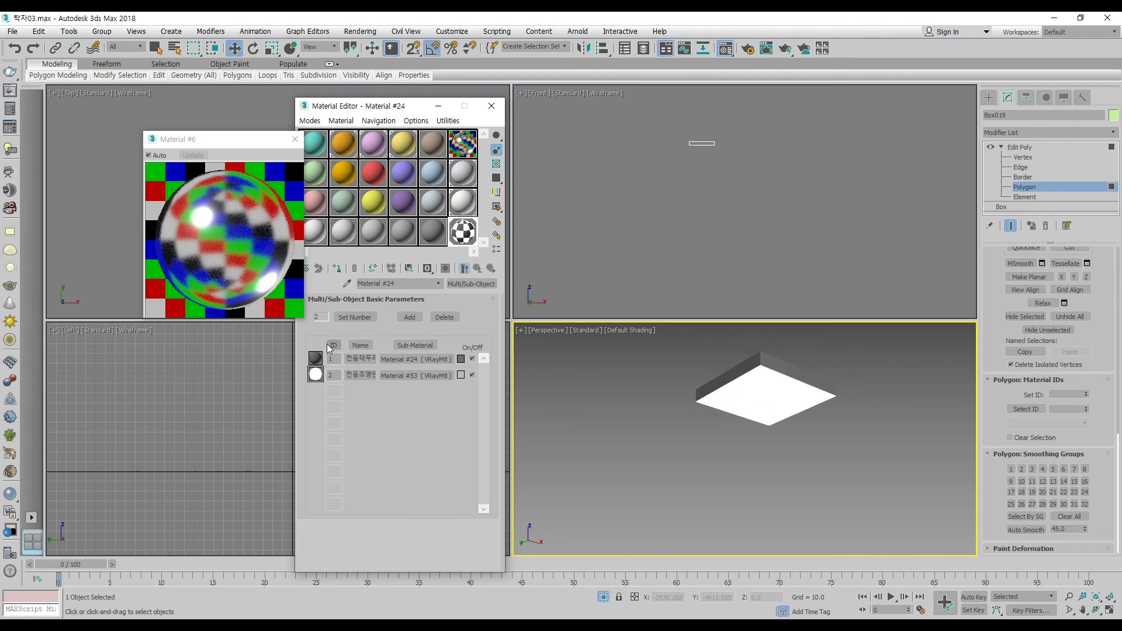
- Check the ID assignment by selecting the fixture's polygons by sub-material name, alternating between 전등테두리 (1) and 전등조명판 (2)
{"action": "left_click", "coordinate": [1031, 423]}
{"action": "left_click", "coordinate": [1059, 430]}
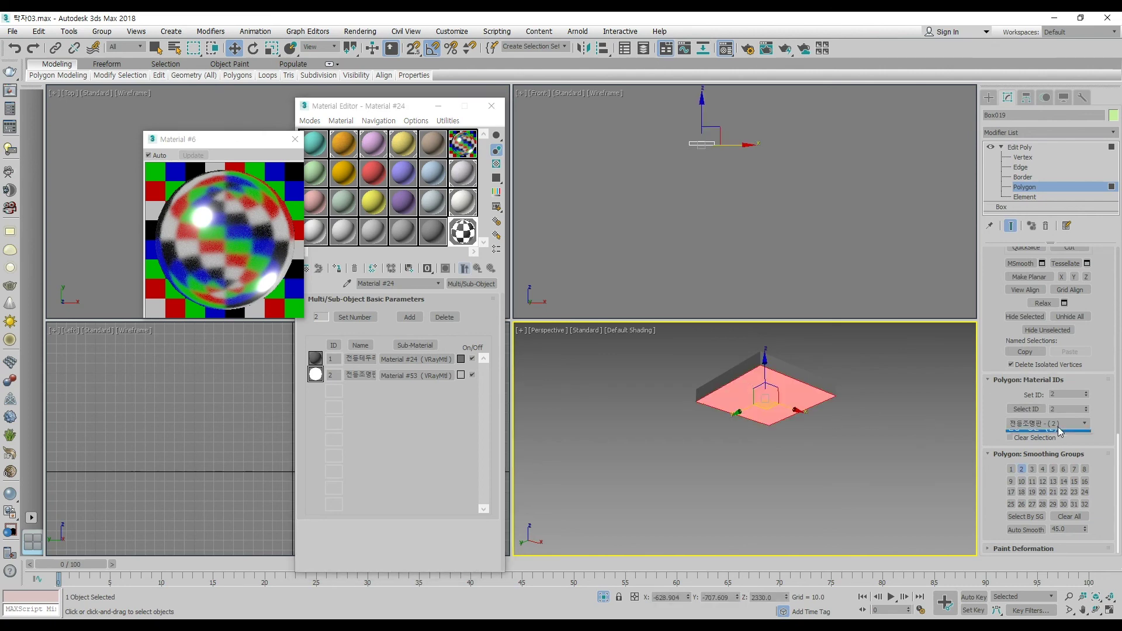
{"action": "left_click", "coordinate": [1029, 441]}
{"action": "left_click", "coordinate": [1043, 424]}
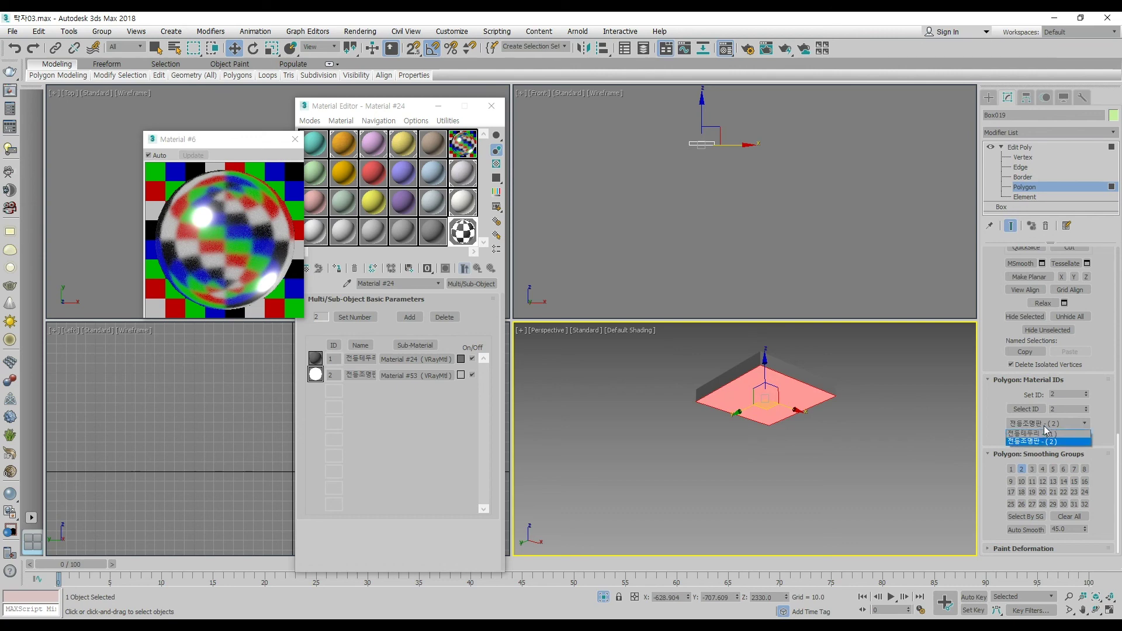
{"action": "left_click", "coordinate": [1043, 434]}
{"action": "left_click", "coordinate": [1040, 423]}
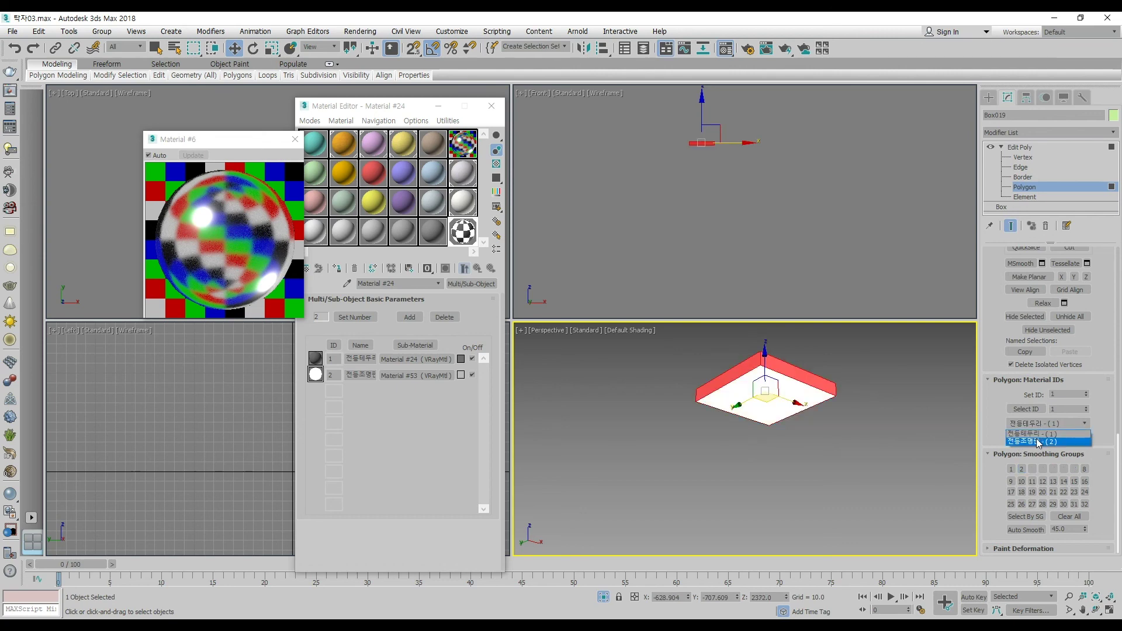
{"action": "left_click", "coordinate": [1034, 442]}
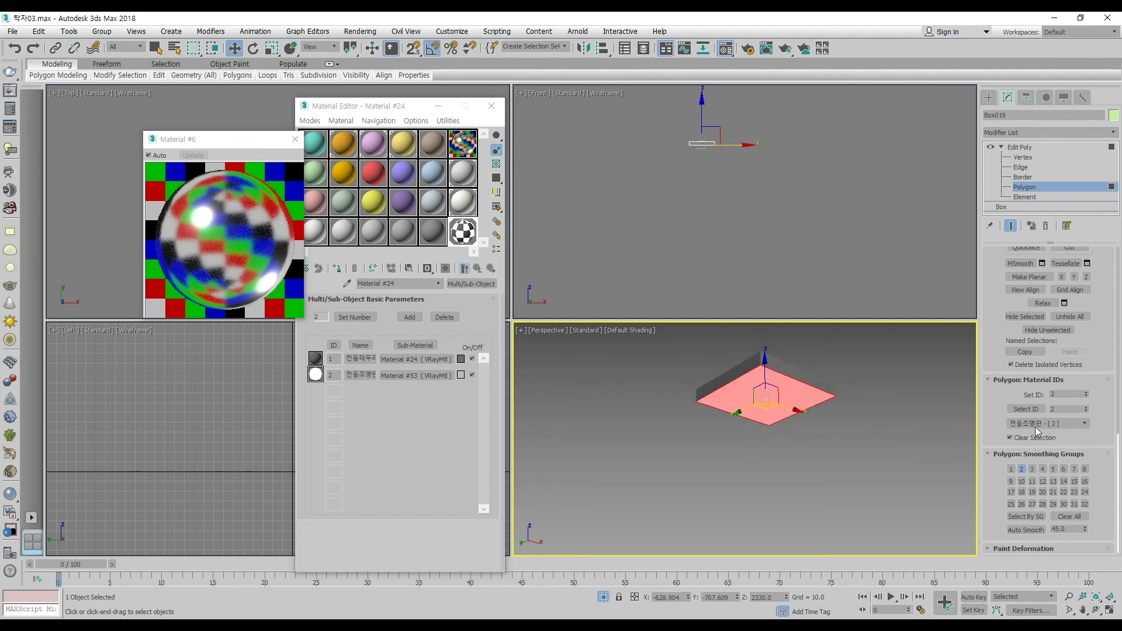
- Leave polygon editing on the fixture and end its isolation to bring back the whole room
{"action": "left_click", "coordinate": [1020, 147]}
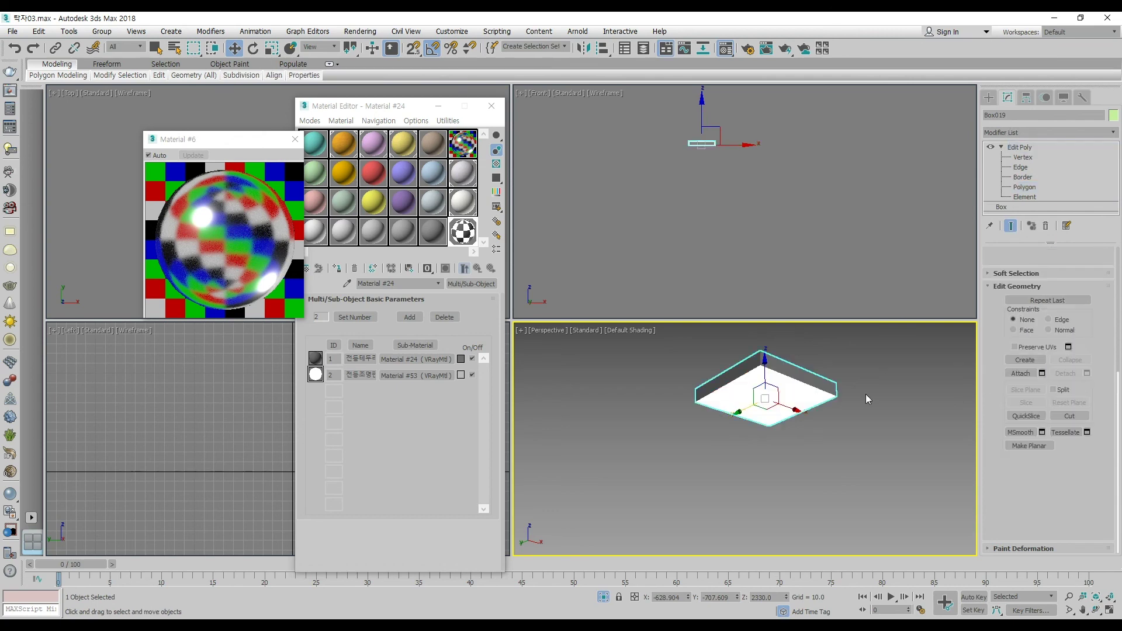
{"action": "right_click", "coordinate": [782, 435]}
{"action": "left_click", "coordinate": [850, 332]}
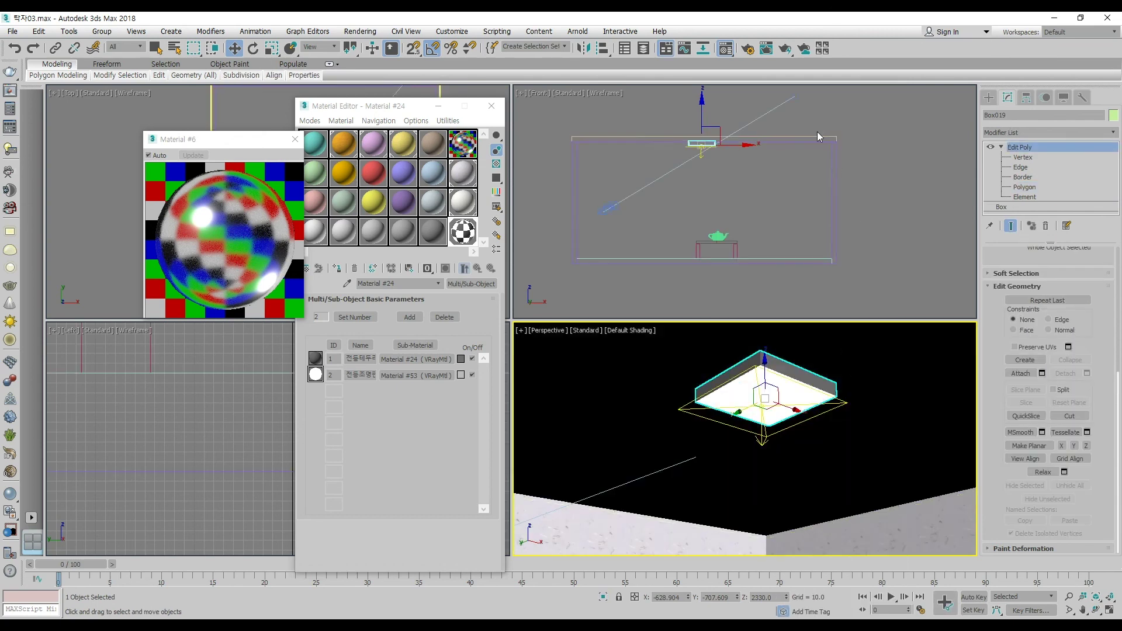
- Render the perspective view of the ceiling fixture and close the frame buffer
{"action": "left_click", "coordinate": [784, 48]}
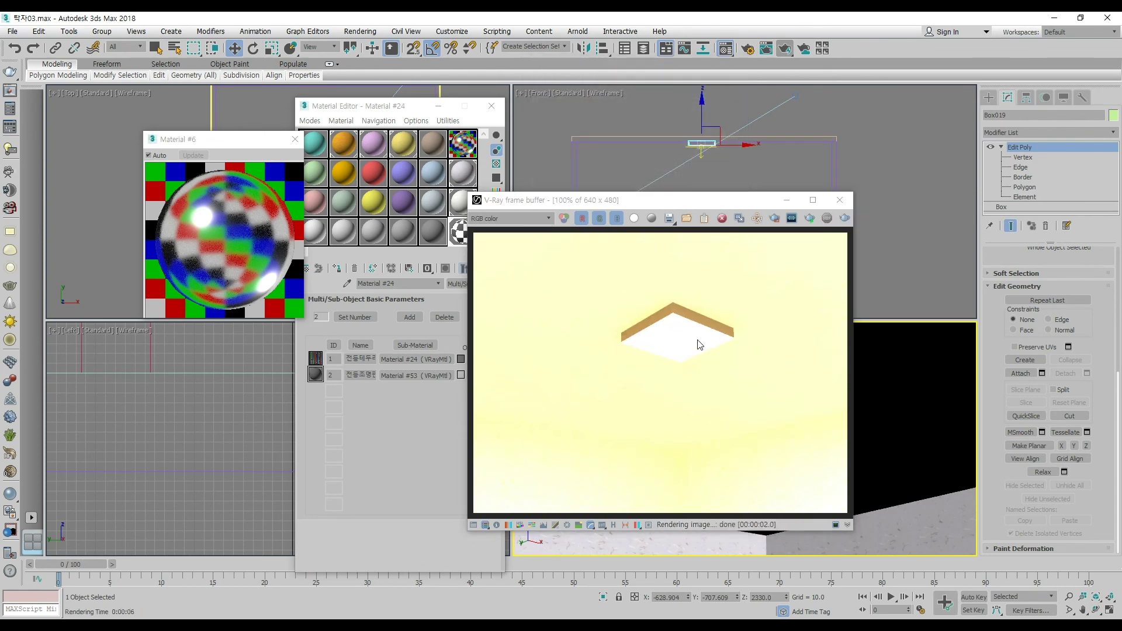
{"action": "left_click", "coordinate": [840, 200]}
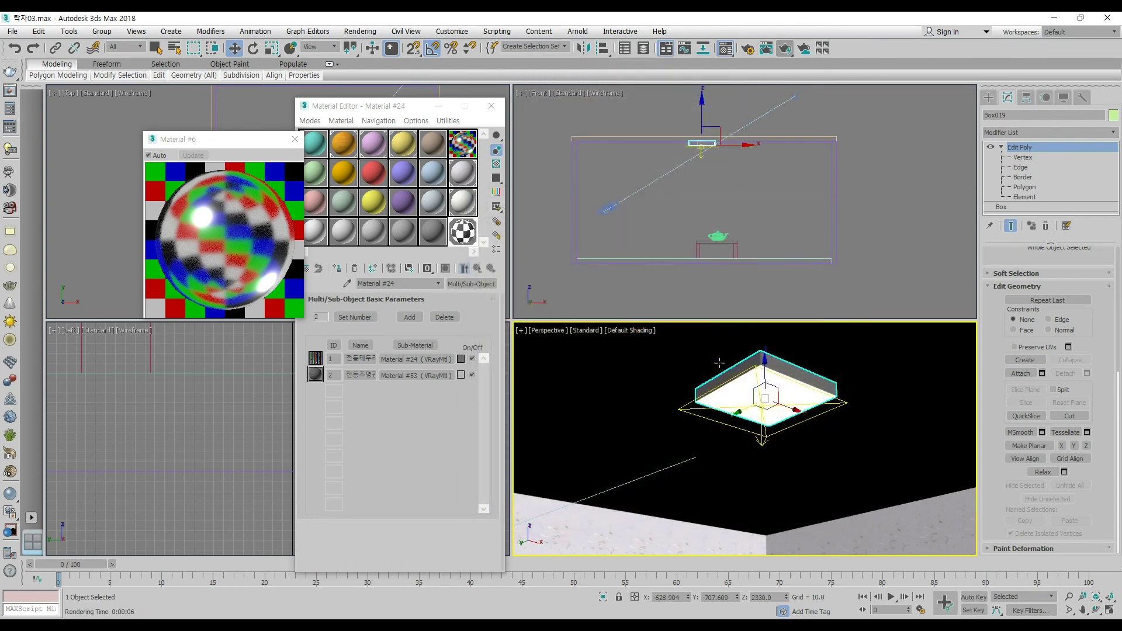
- Switch the perspective viewport to PhysCamera001 and show its safe frames
{"action": "left_click", "coordinate": [548, 332]}
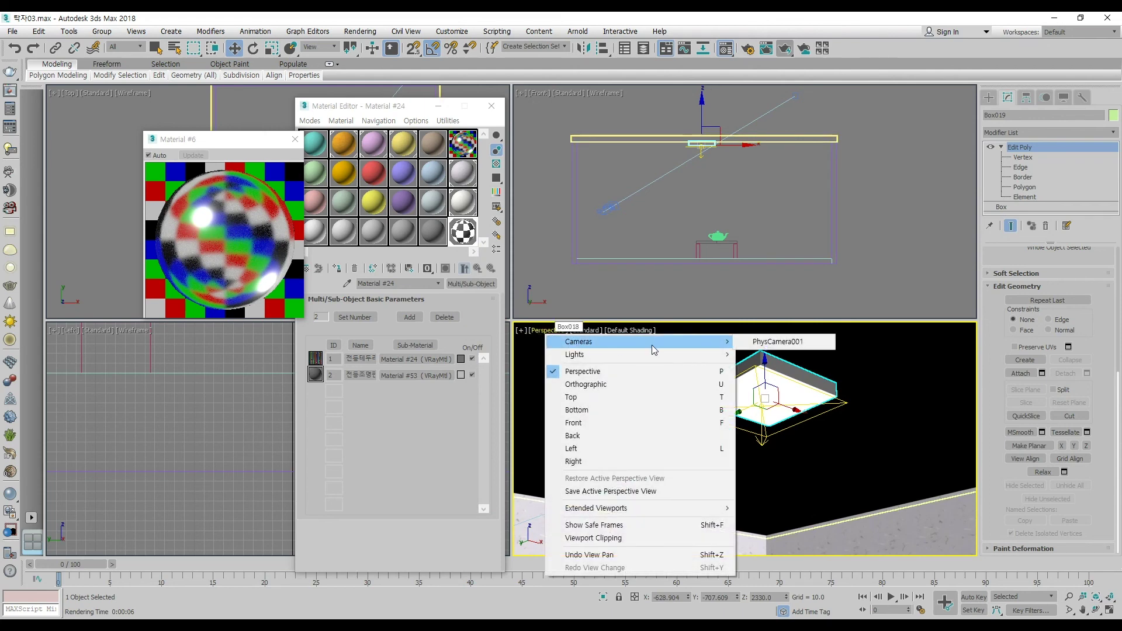
{"action": "left_click", "coordinate": [760, 342]}
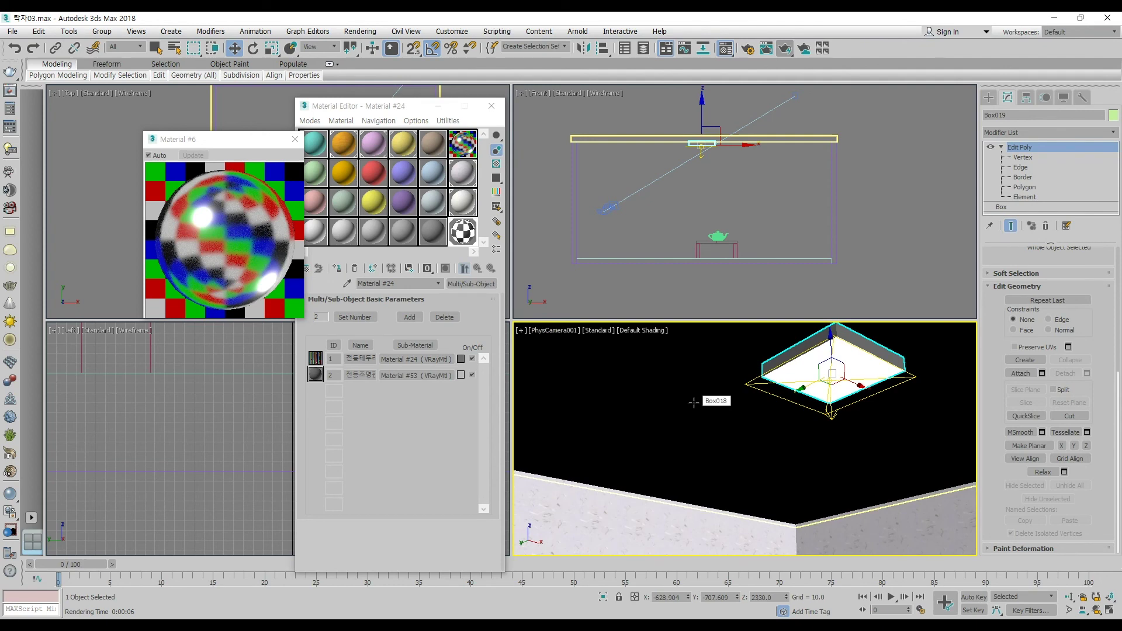
{"action": "key", "text": "shift+f"}
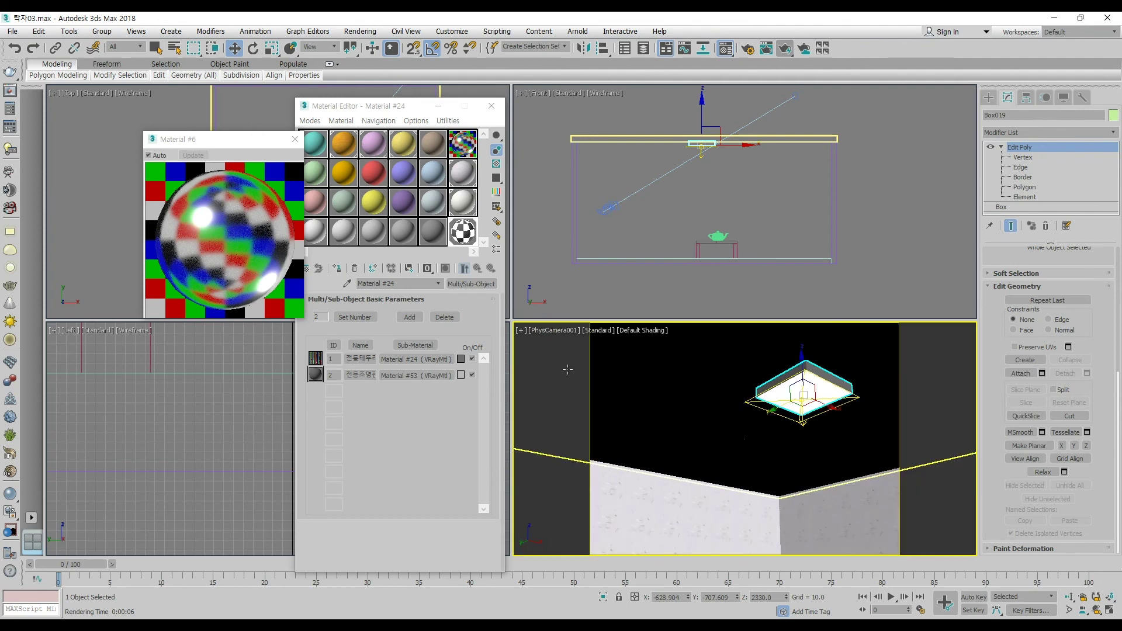
{"action": "left_click", "coordinate": [546, 331]}
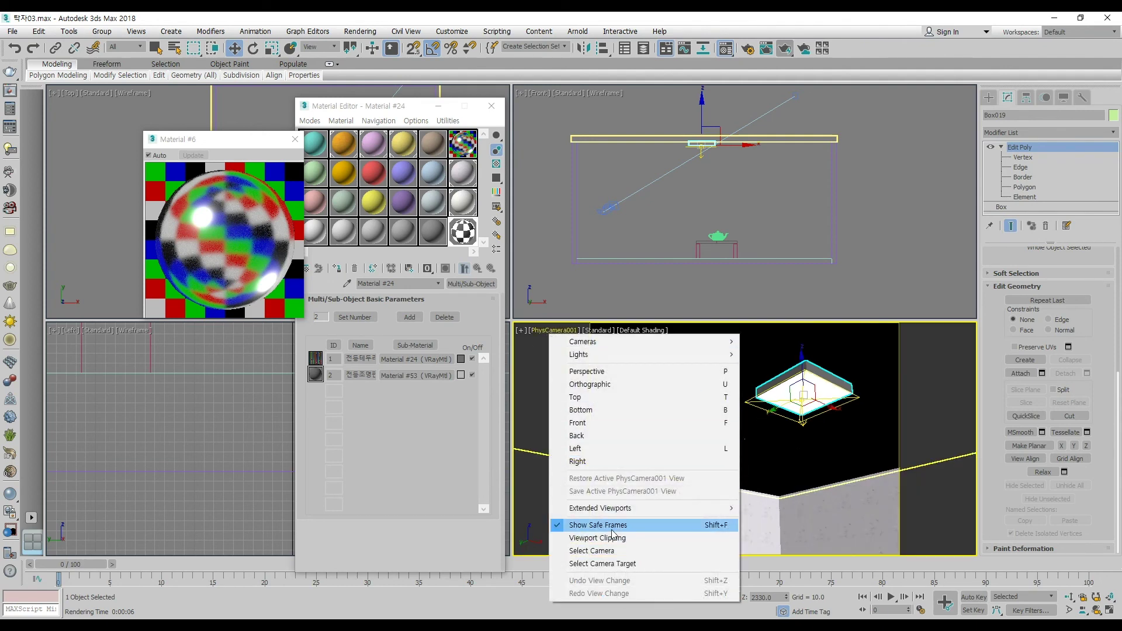
{"action": "left_click", "coordinate": [880, 506]}
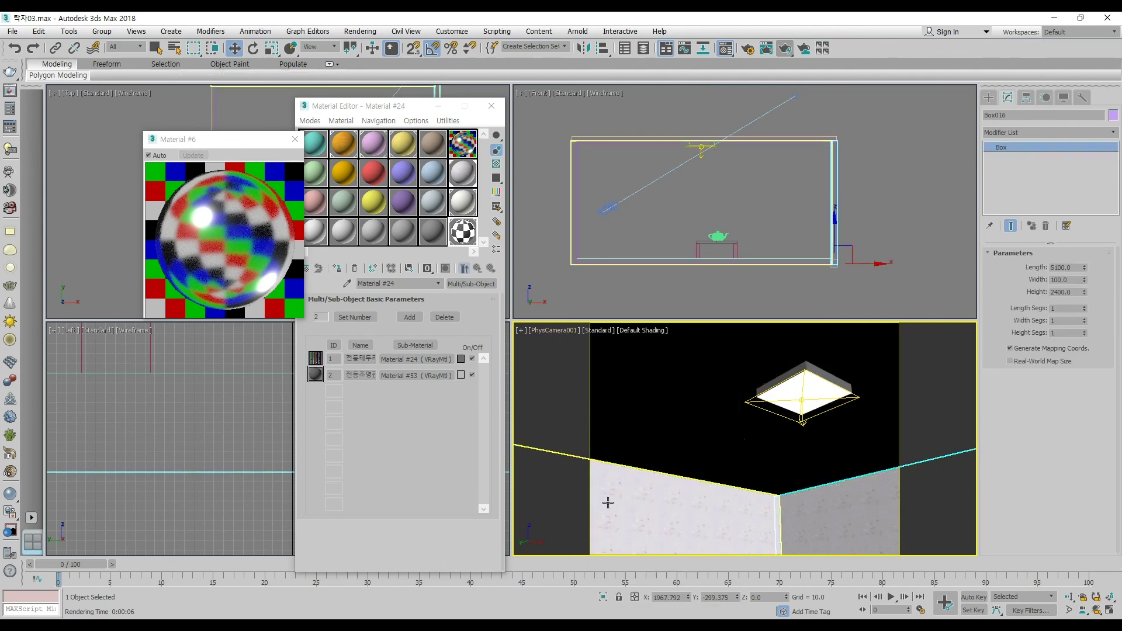
- Lower the camera target in the front view to about Z 619 to frame the table and teapot, and render the camera view
{"action": "left_click", "coordinate": [795, 97]}
{"action": "middle_click_drag", "start_coordinate": [814, 82], "coordinate": [823, 126]}
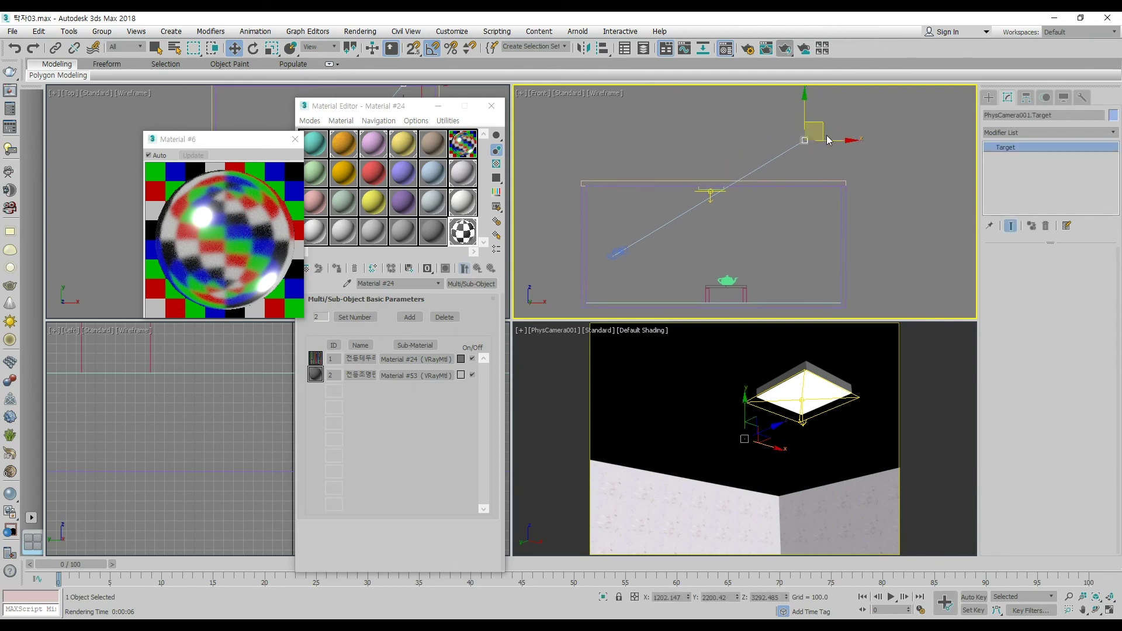
{"action": "left_click_drag", "start_coordinate": [823, 126], "coordinate": [821, 263]}
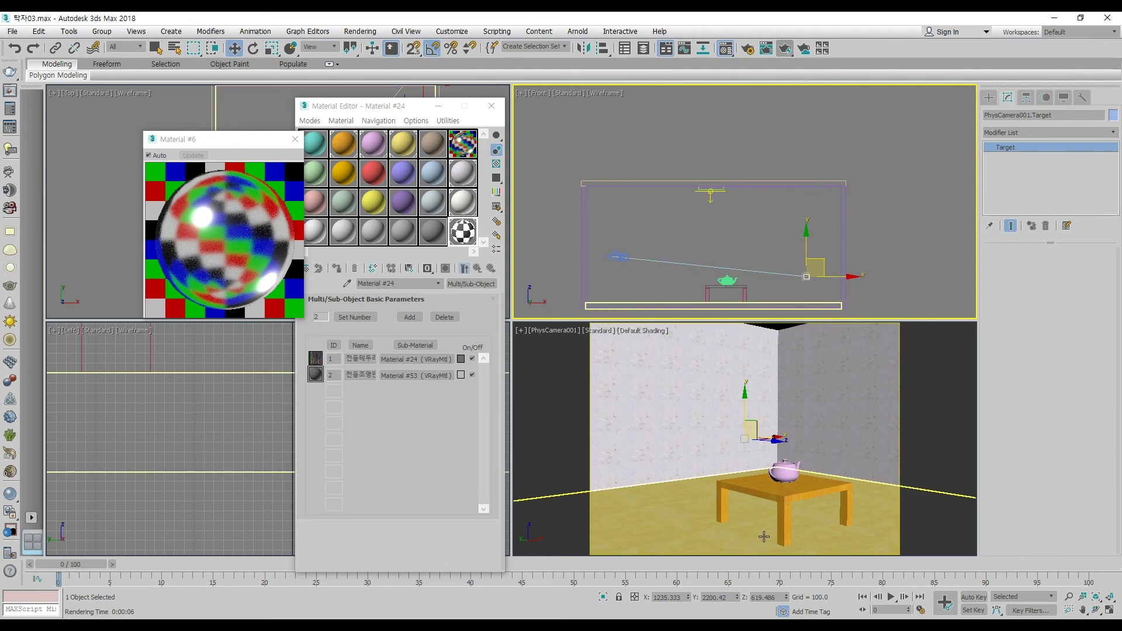
{"action": "left_click", "coordinate": [792, 51]}
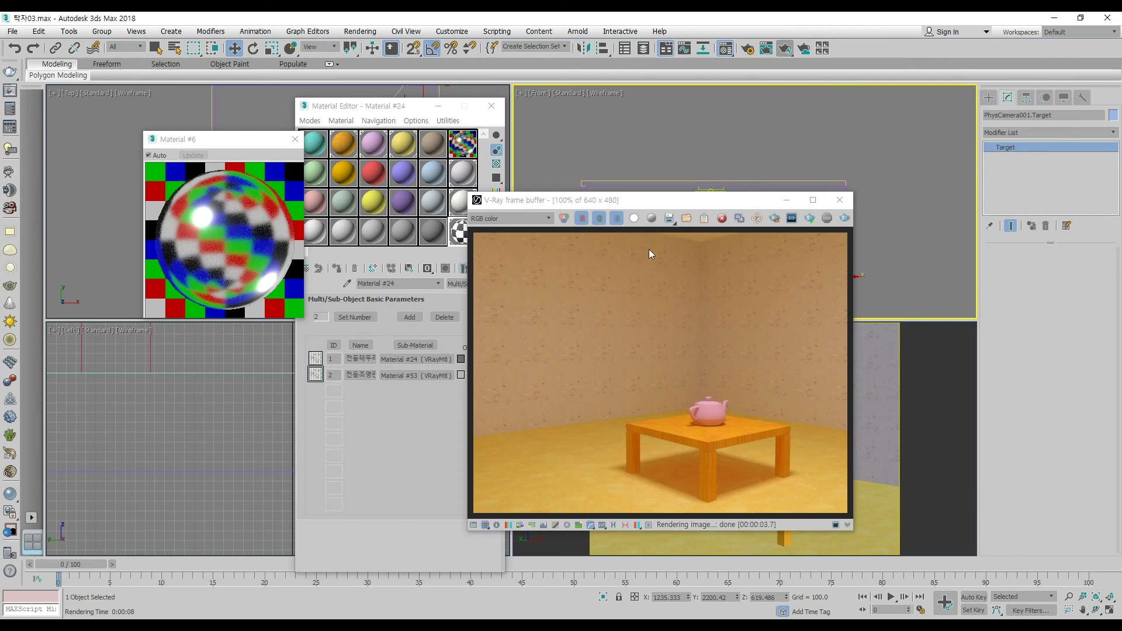
- Enable White Balance in the frame buffer's colour corrections and set its temperature to 4030
{"action": "left_click", "coordinate": [475, 525]}
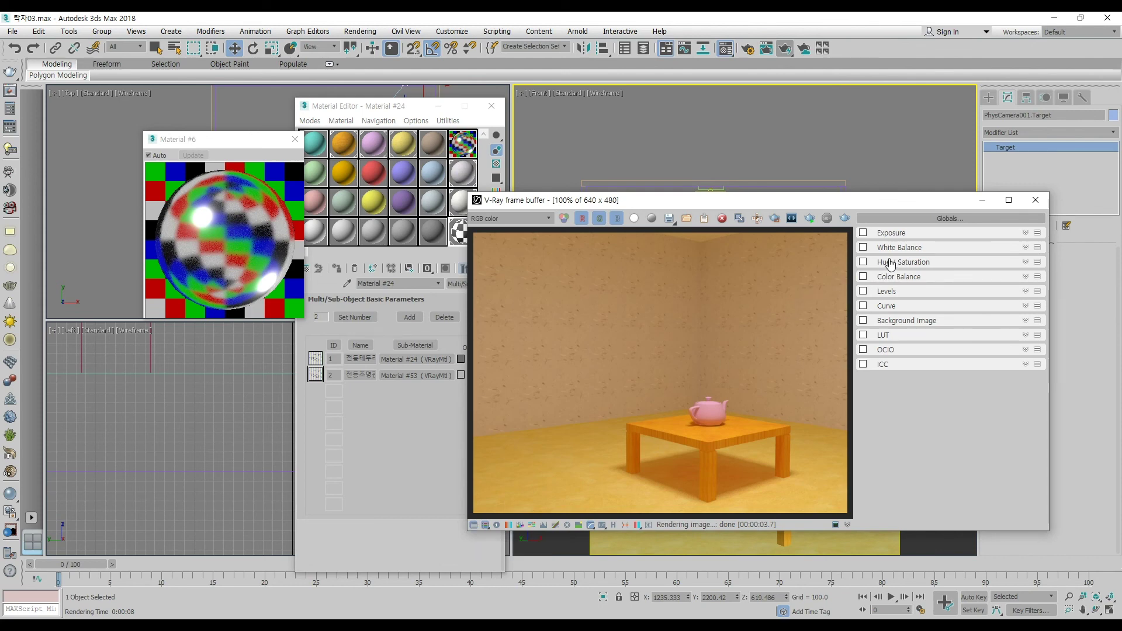
{"action": "left_click", "coordinate": [894, 248]}
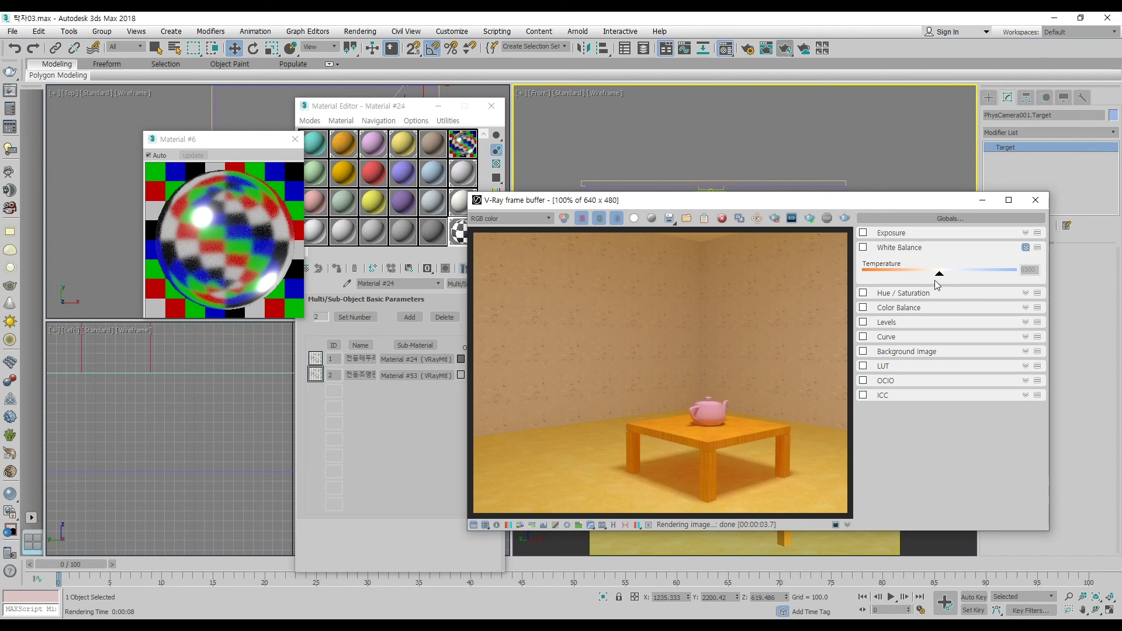
{"action": "left_click", "coordinate": [863, 247]}
{"action": "left_click_drag", "start_coordinate": [939, 274], "coordinate": [886, 276]}
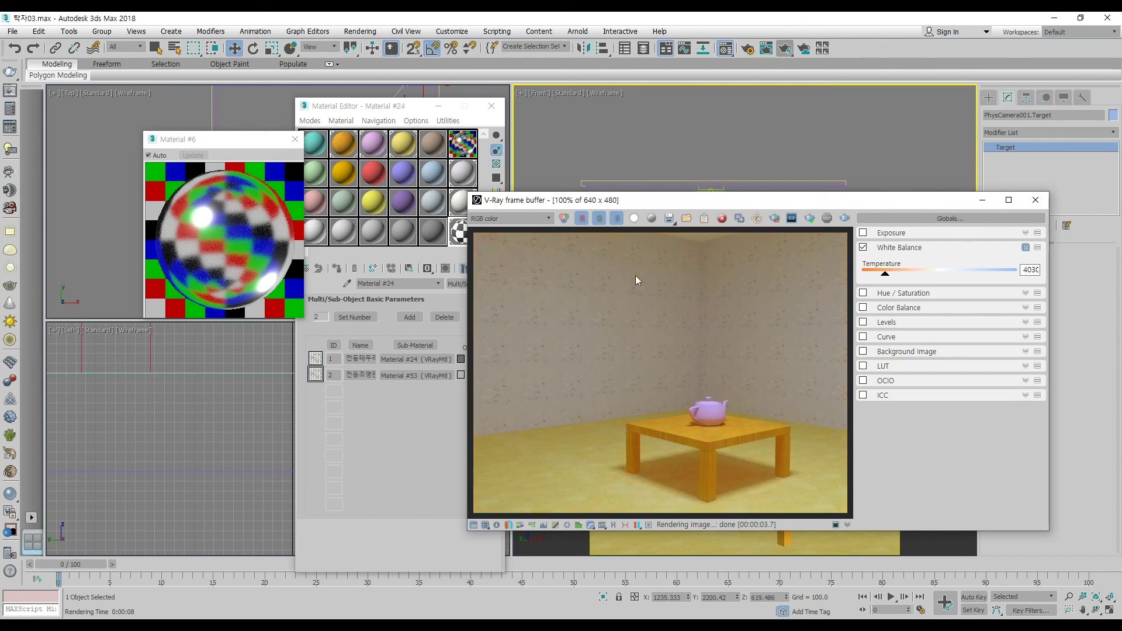